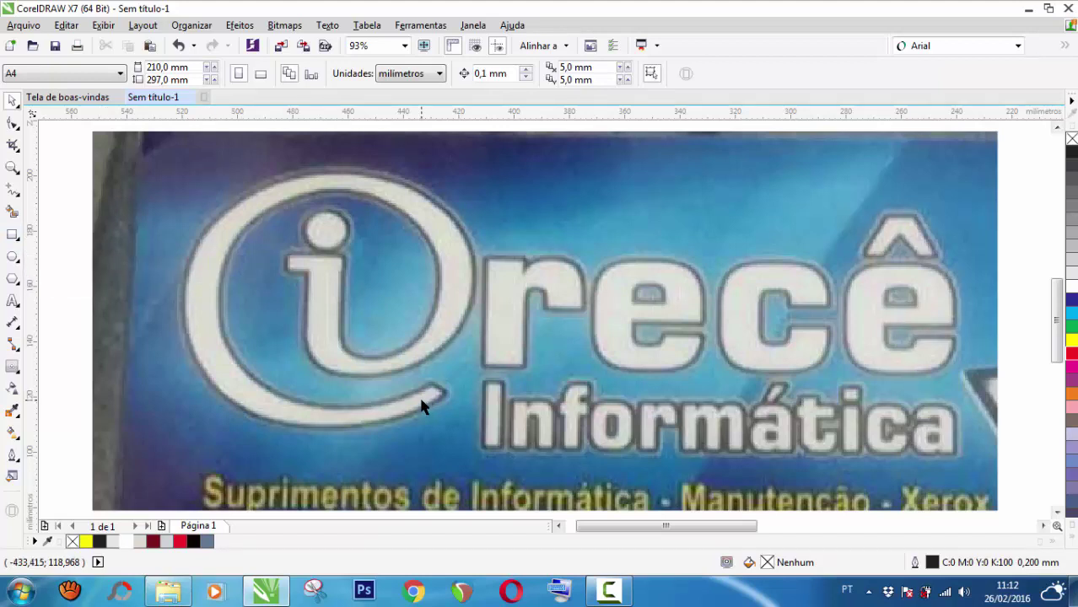
Step: Trace the logo photo with an outline trace set to Detailed logo, keeping the original image
left_click(270, 260)
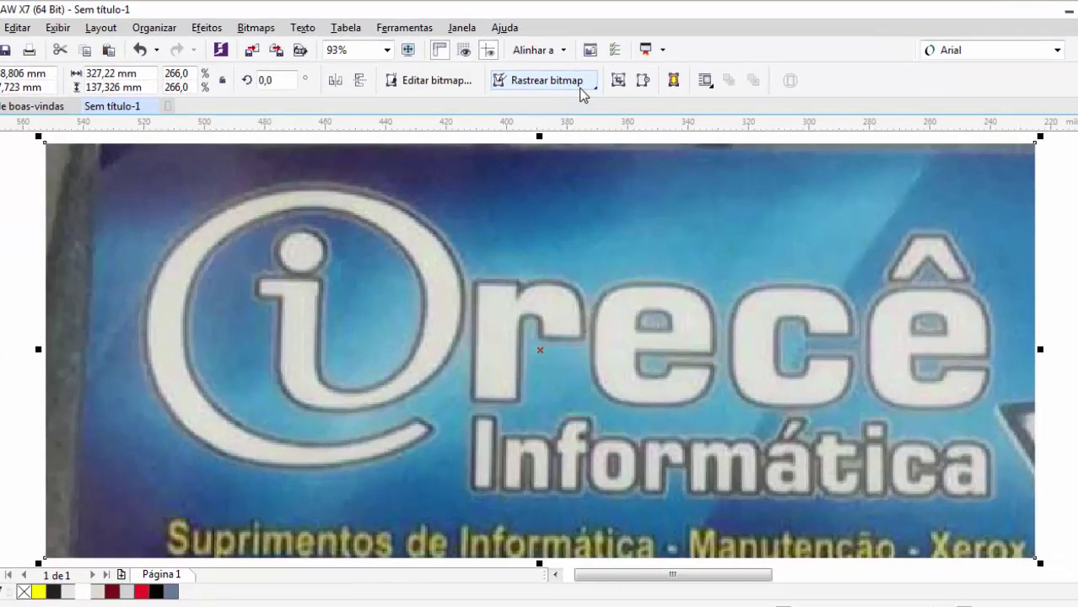
left_click(594, 78)
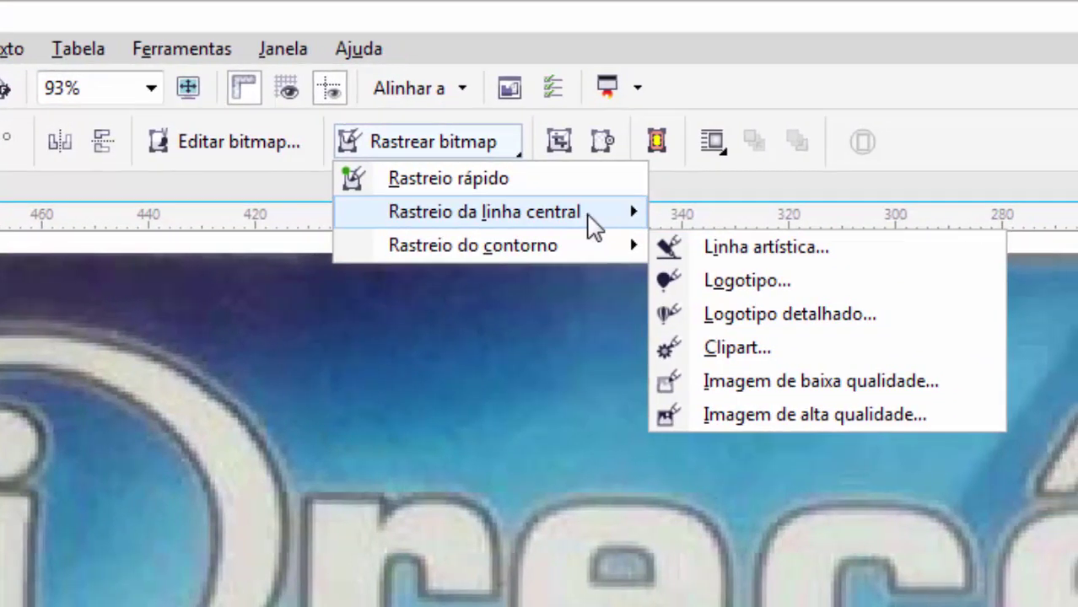
mouse_move(590, 251)
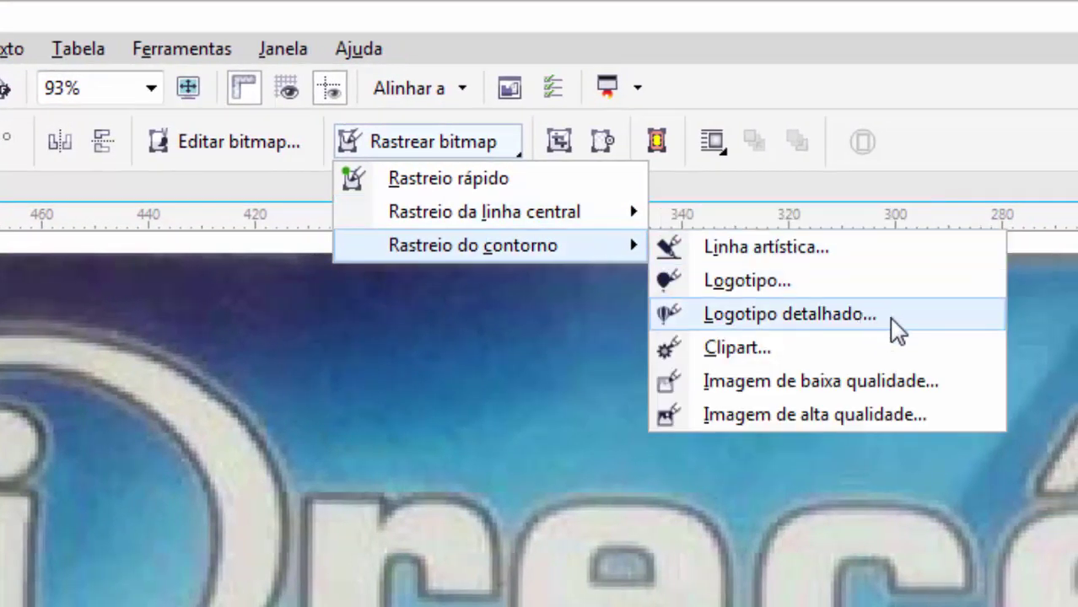
left_click(913, 320)
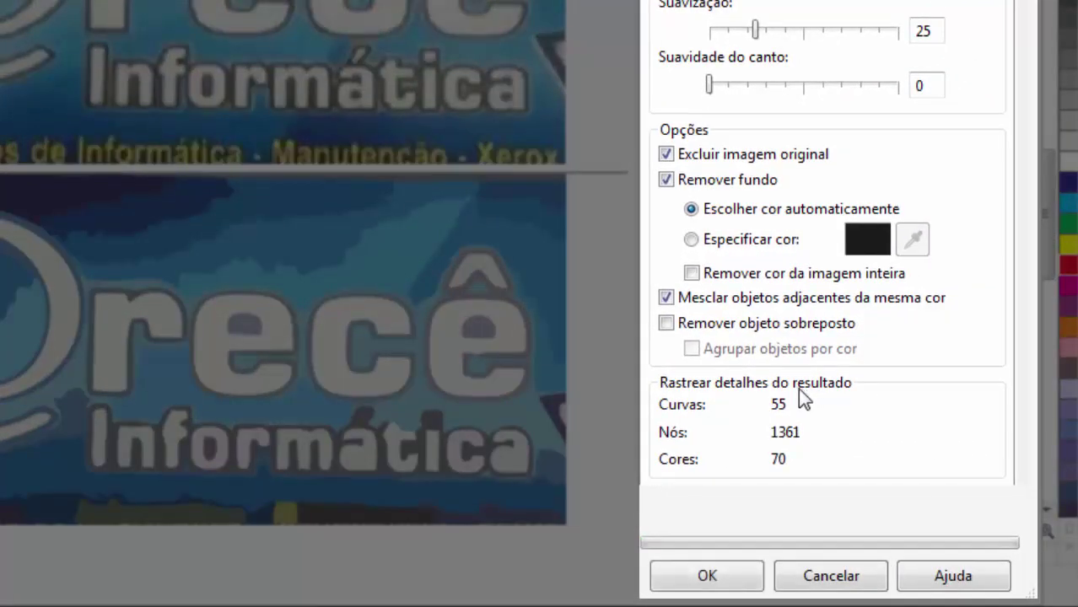
left_click(666, 155)
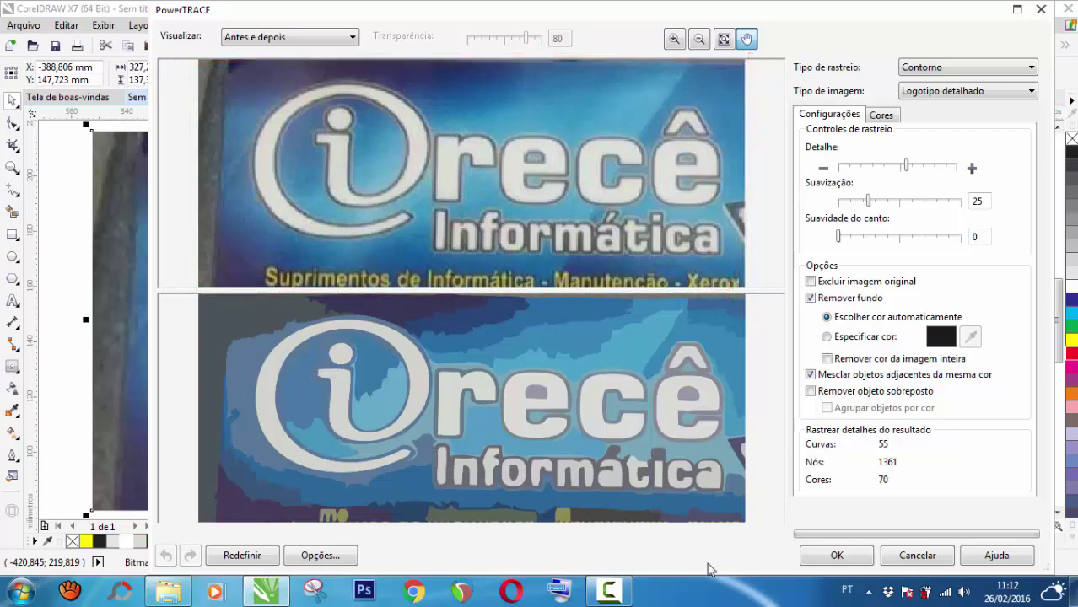
left_click(836, 556)
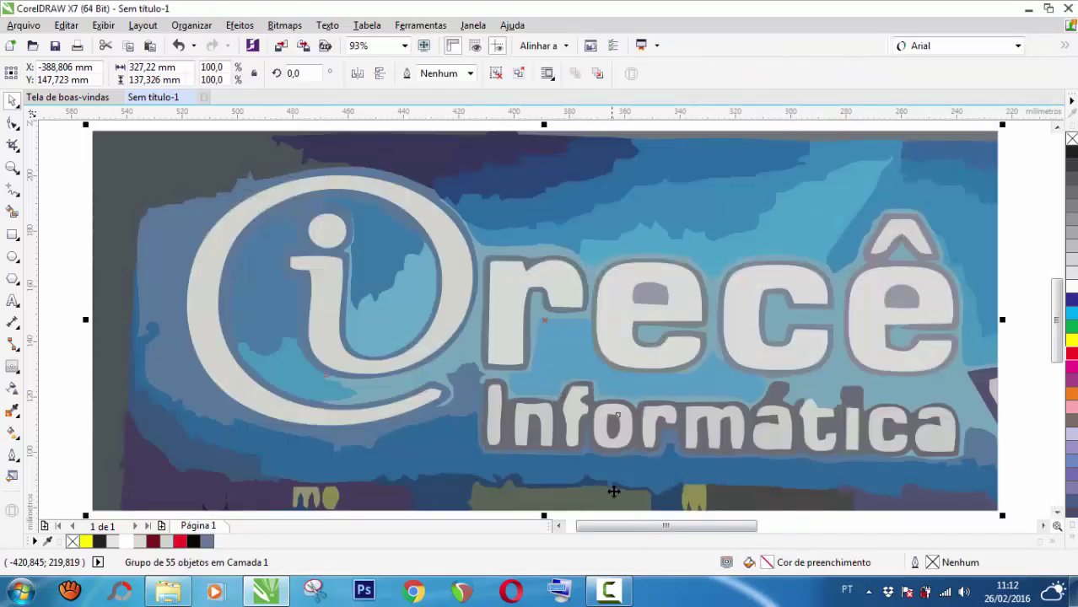
Step: Move the traced group directly above the original photo and ungroup its objects
scroll(398, 426, "down", 3)
mouse_move(397, 422)
left_mouse_down()
mouse_move(386, 396)
mouse_move(384, 279)
left_mouse_up()
scroll(360, 285, "up", 1)
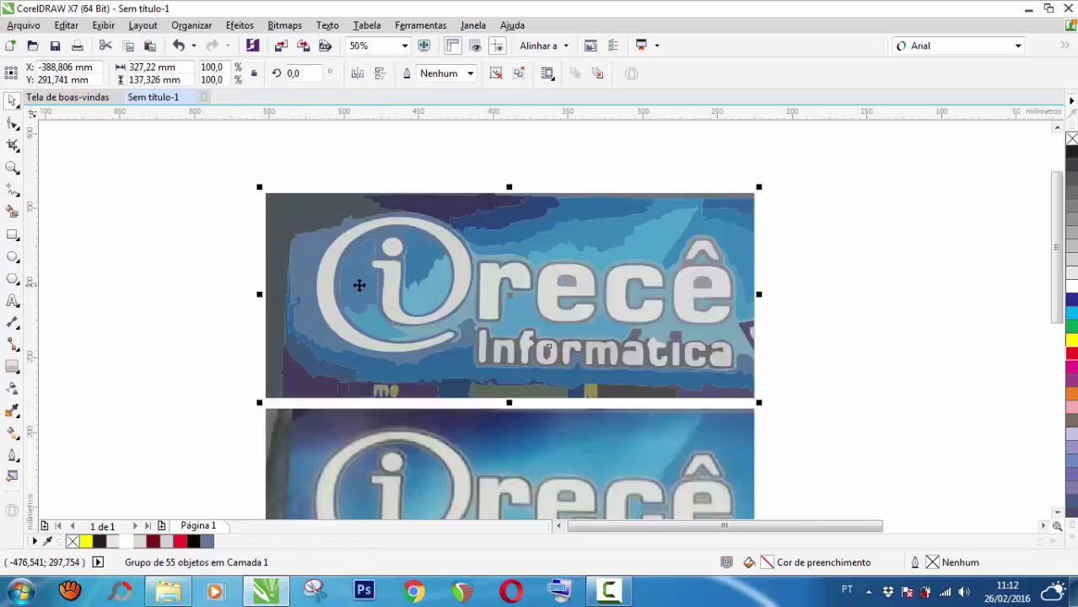
right_click(360, 286)
left_click(405, 248)
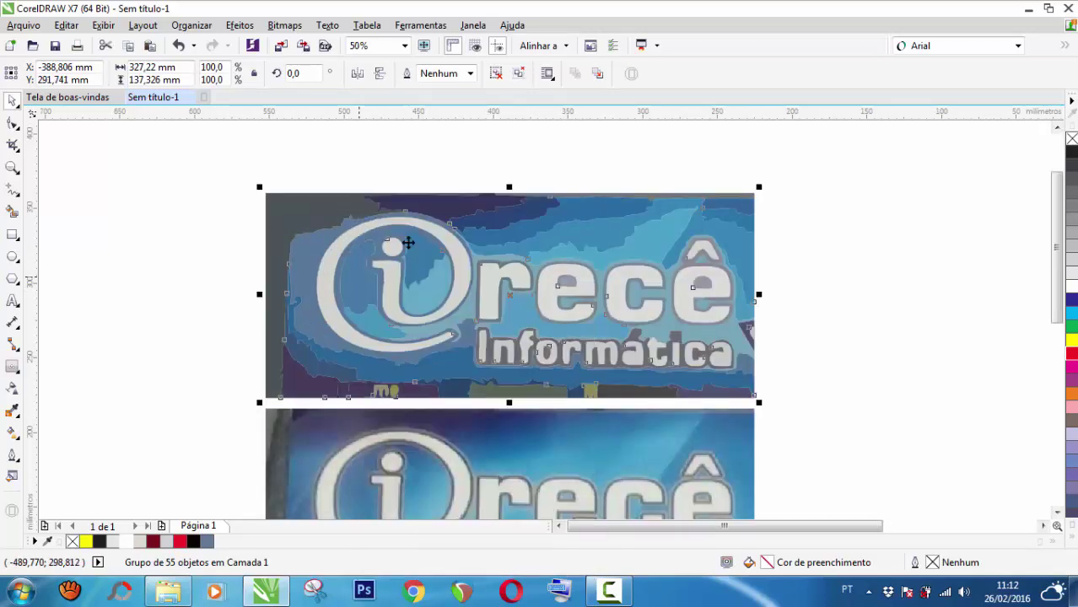
left_click(318, 204)
key("Escape")
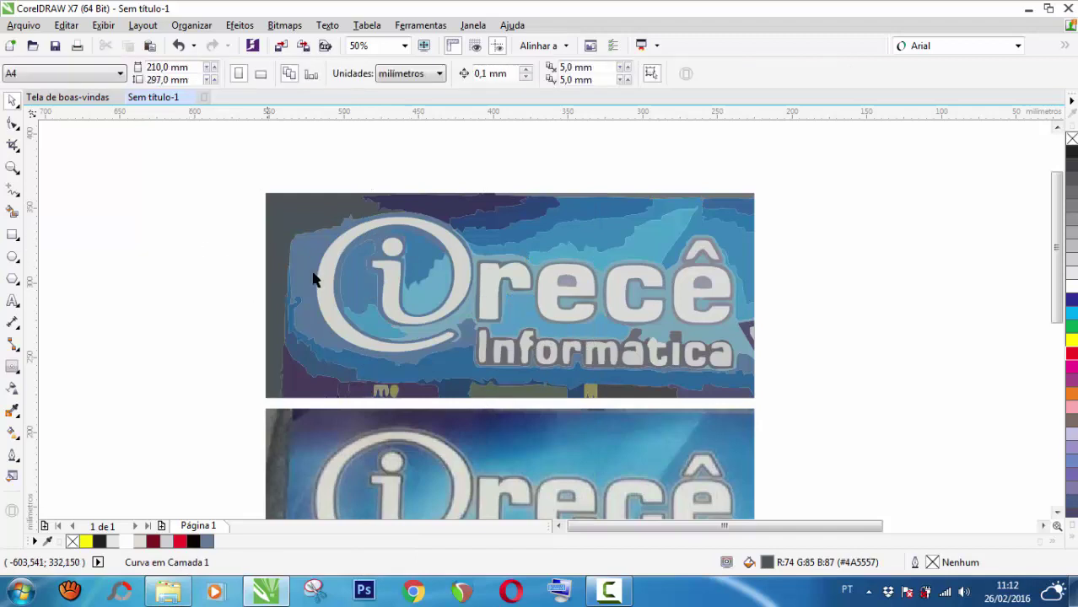
Step: Move the traced i-shaped swirl and its dot out of the tracing into the empty area beside it
scroll(329, 291, "up", 1)
left_click(338, 284)
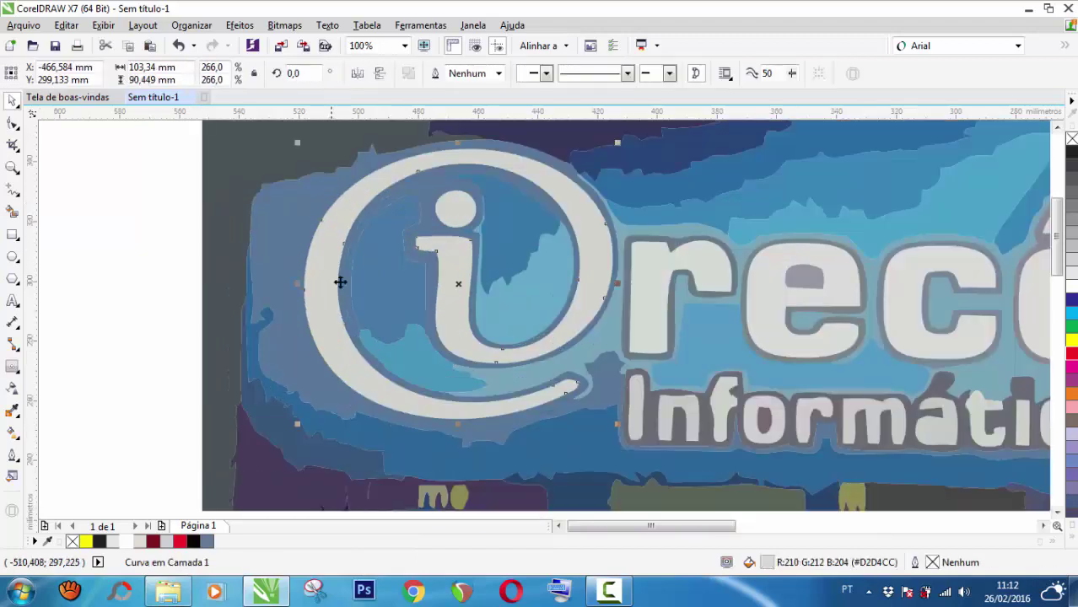
left_click(458, 215, "shift")
scroll(457, 212, "down", 1)
left_click_drag(457, 212, 176, 256)
key("Escape")
Step: Delete all the remaining traced objects above the original photo
left_click_drag(312, 140, 849, 364)
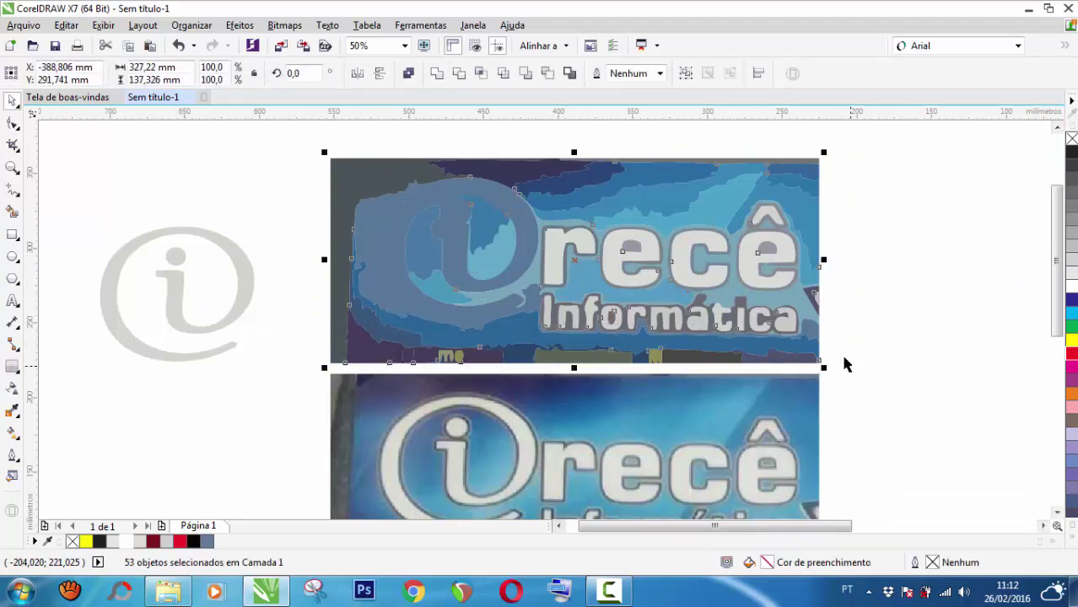
key("Escape")
scroll(591, 253, "up", 2)
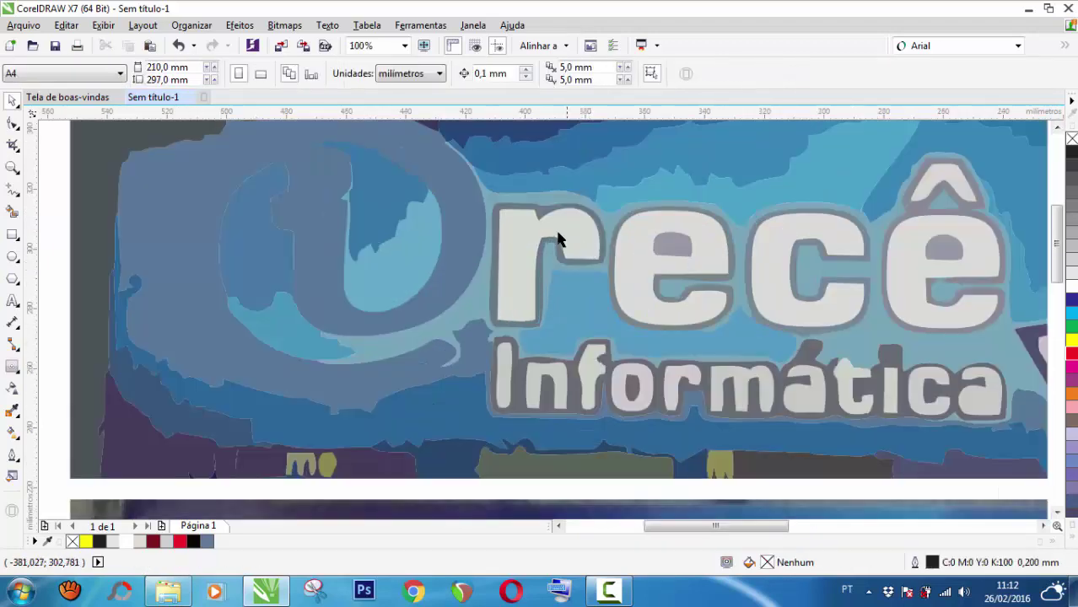
scroll(579, 250, "down", 2)
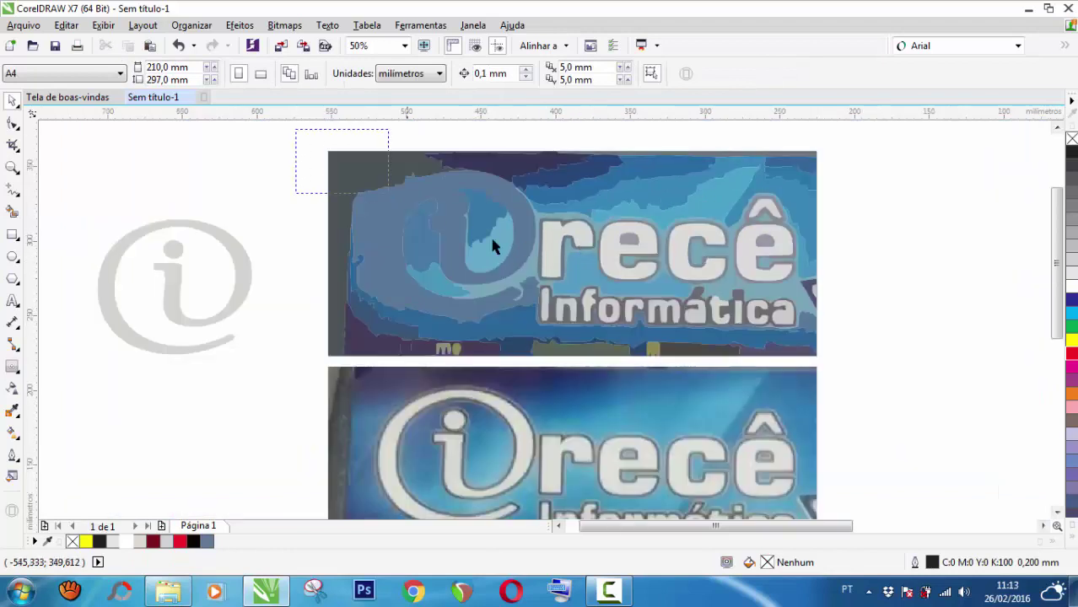
left_click_drag(494, 244, 829, 360)
key("Delete")
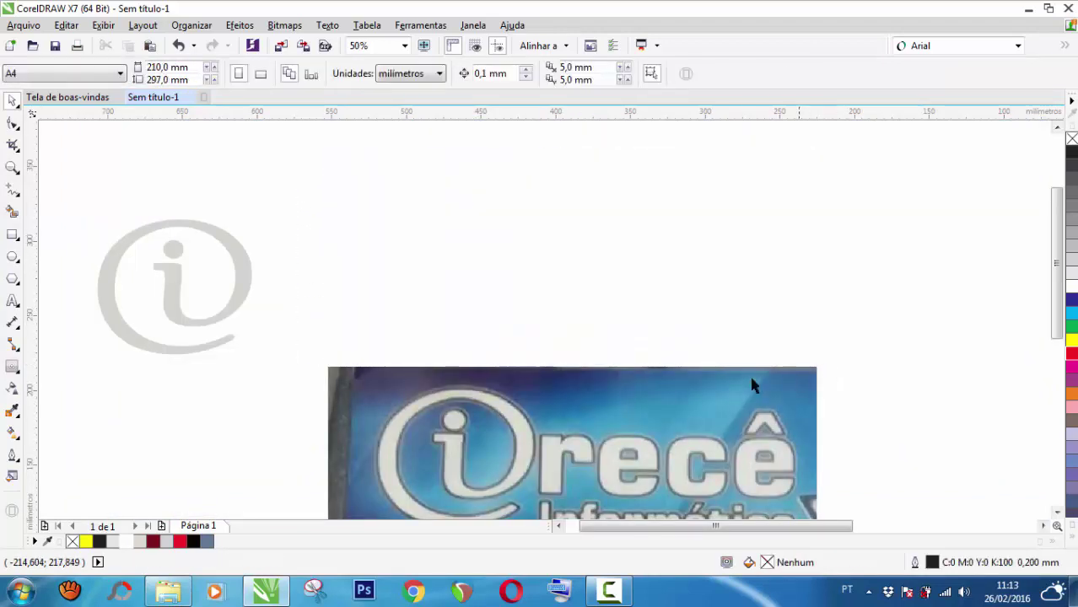
Step: Move the traced swirl and dot together onto the matching symbol in the original photo
left_click_drag(76, 216, 301, 378)
scroll(293, 422, "down", 4)
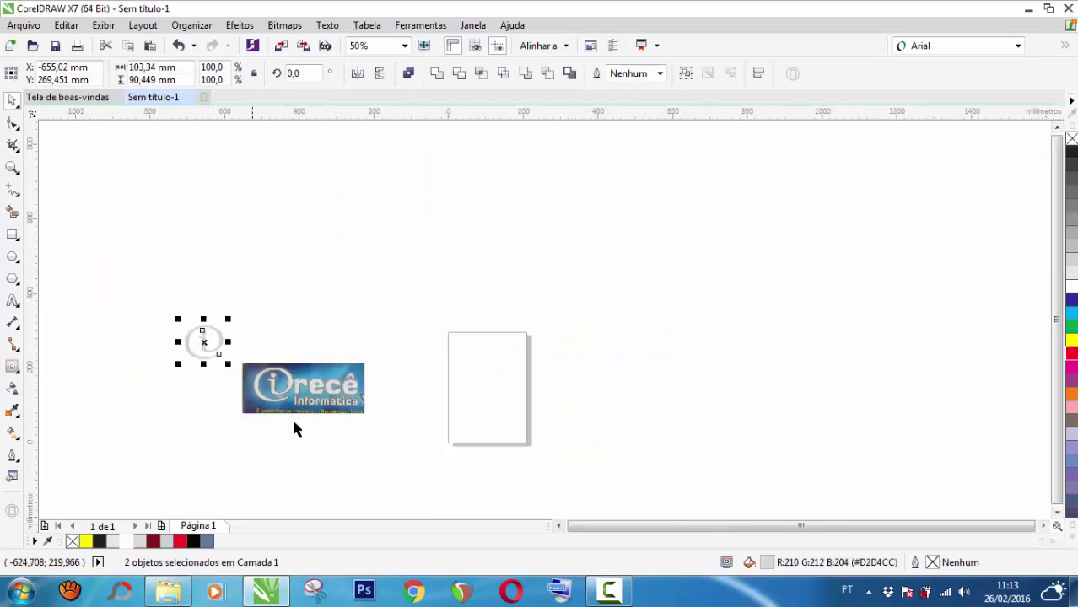
scroll(291, 422, "up", 4)
scroll(194, 312, "down", 2)
scroll(187, 305, "down", 1)
scroll(127, 250, "up", 1)
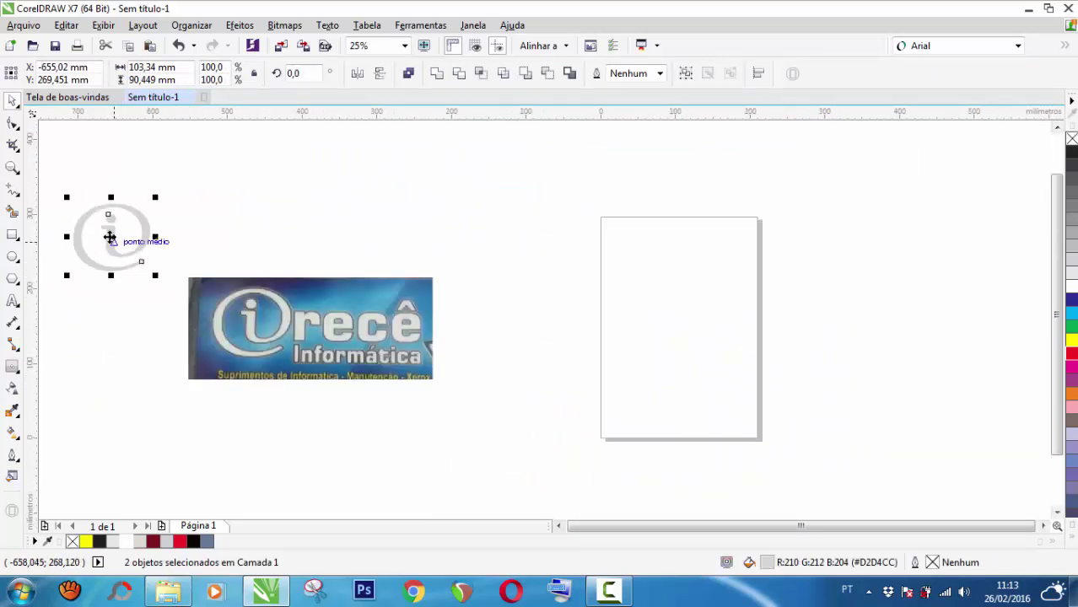
left_click_drag(130, 253, 251, 323)
scroll(236, 323, "up", 4)
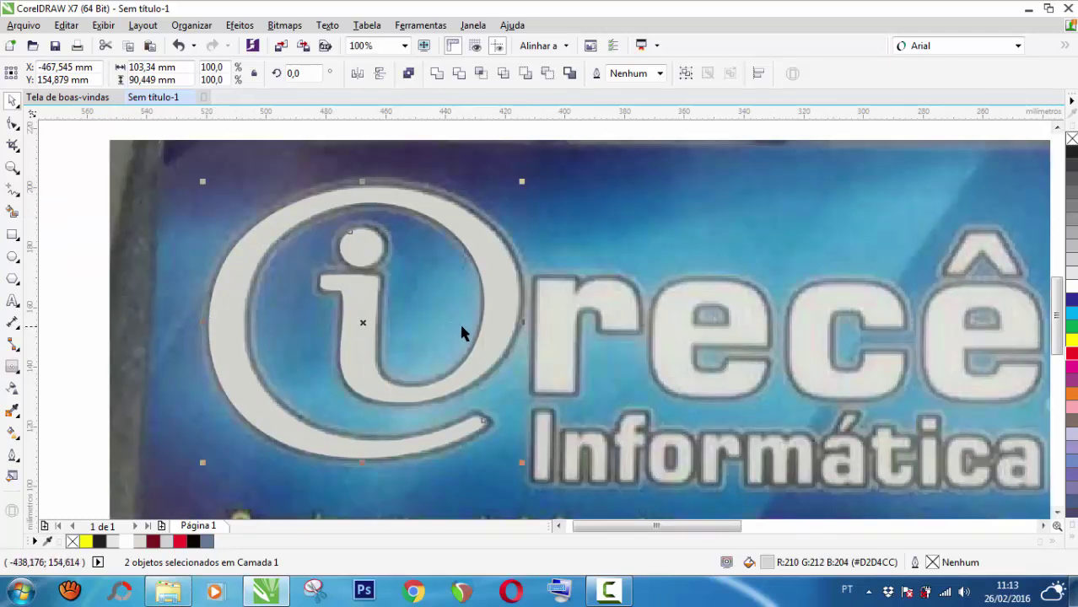
Step: Remove the fill from the traced swirl and give it a yellow outline
double_click(12, 167)
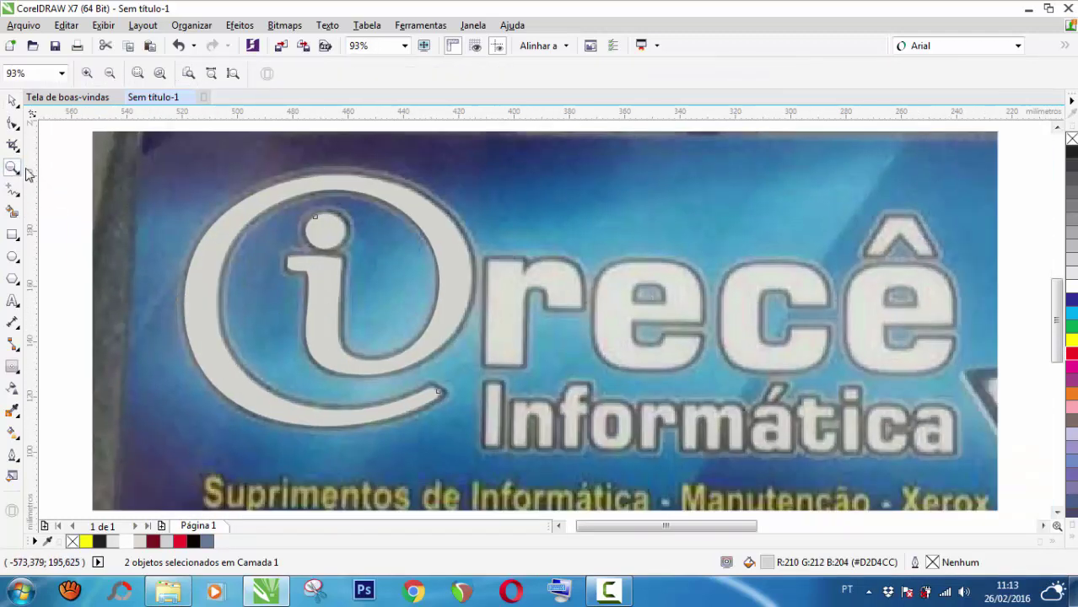
left_click(13, 100)
key("Escape")
left_click(203, 306)
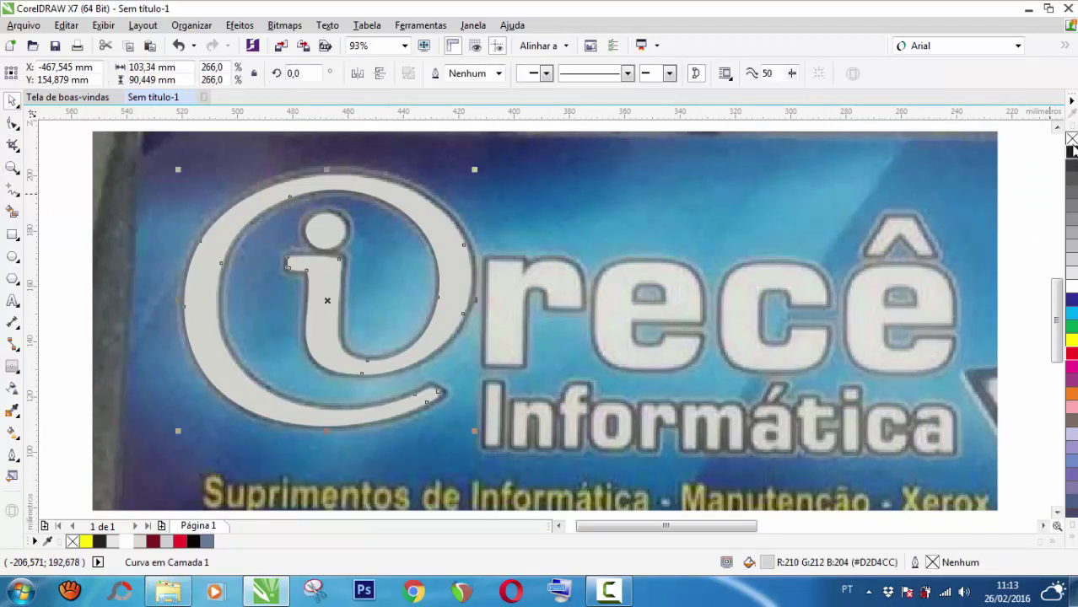
left_click(1072, 139)
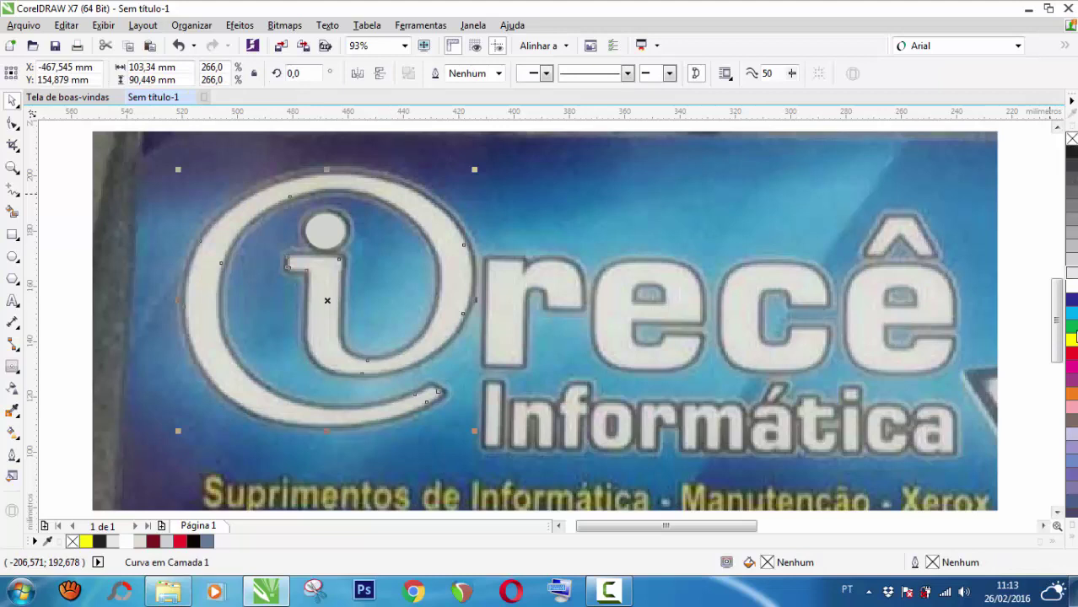
right_click(1074, 342)
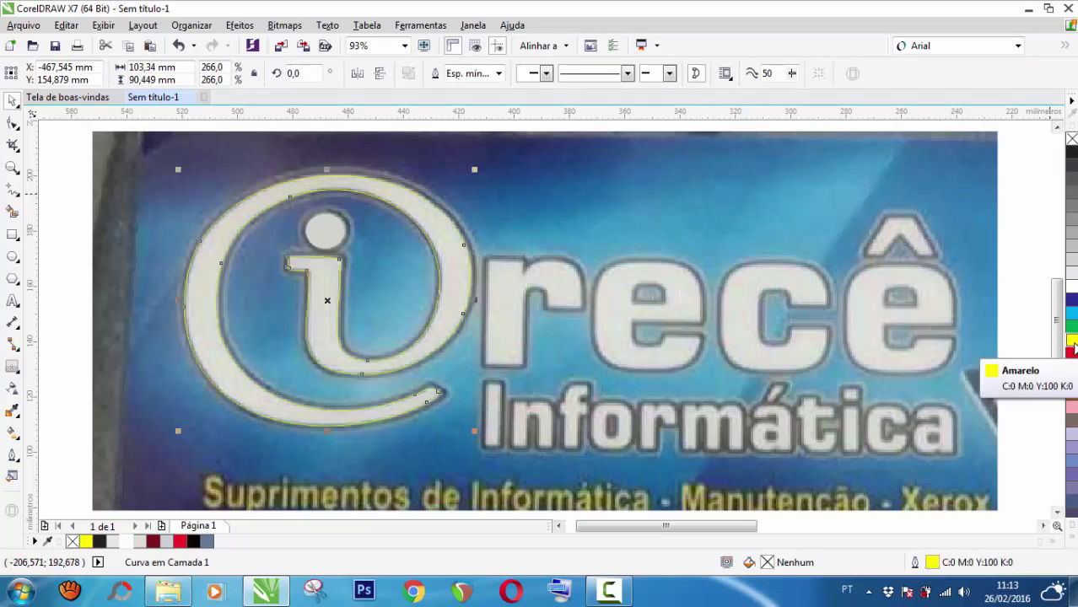
Step: Set the swirl's outline width to 0.5 mm and deselect it
left_click(499, 73)
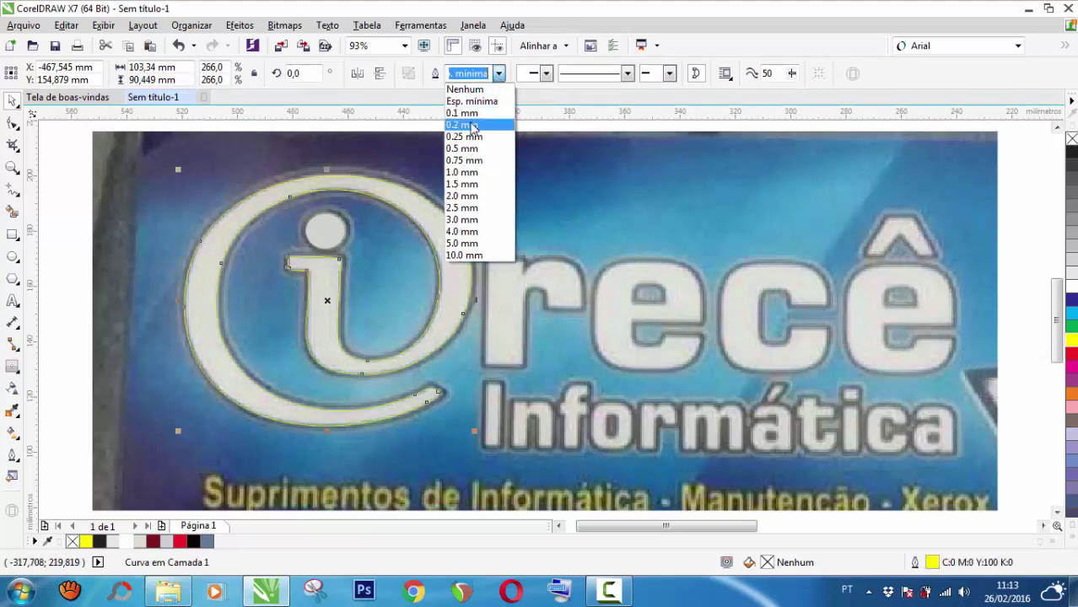
left_click(463, 125)
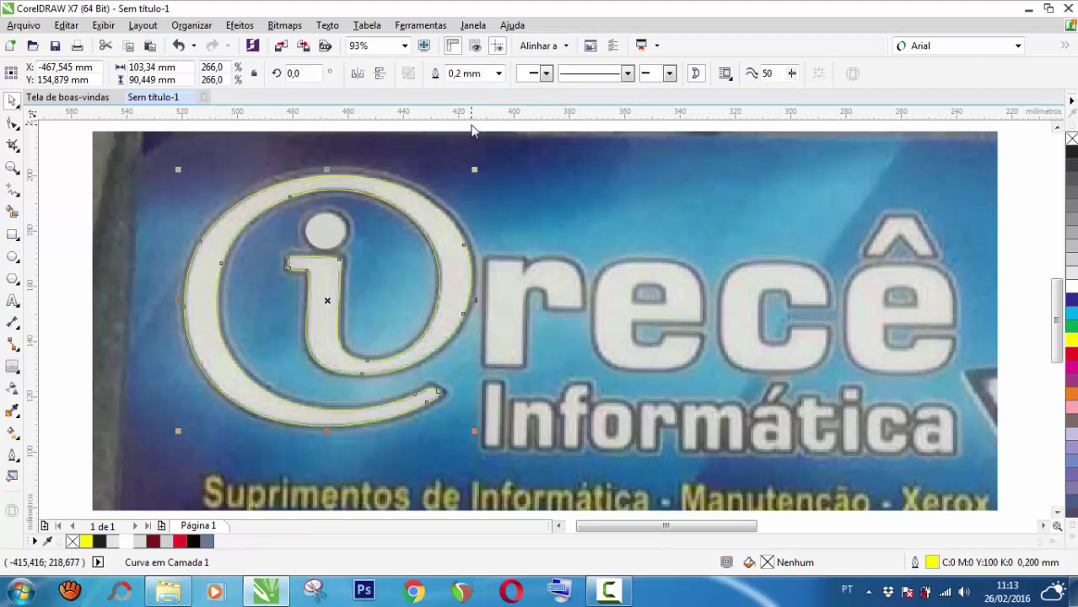
left_click(499, 74)
left_click(470, 152)
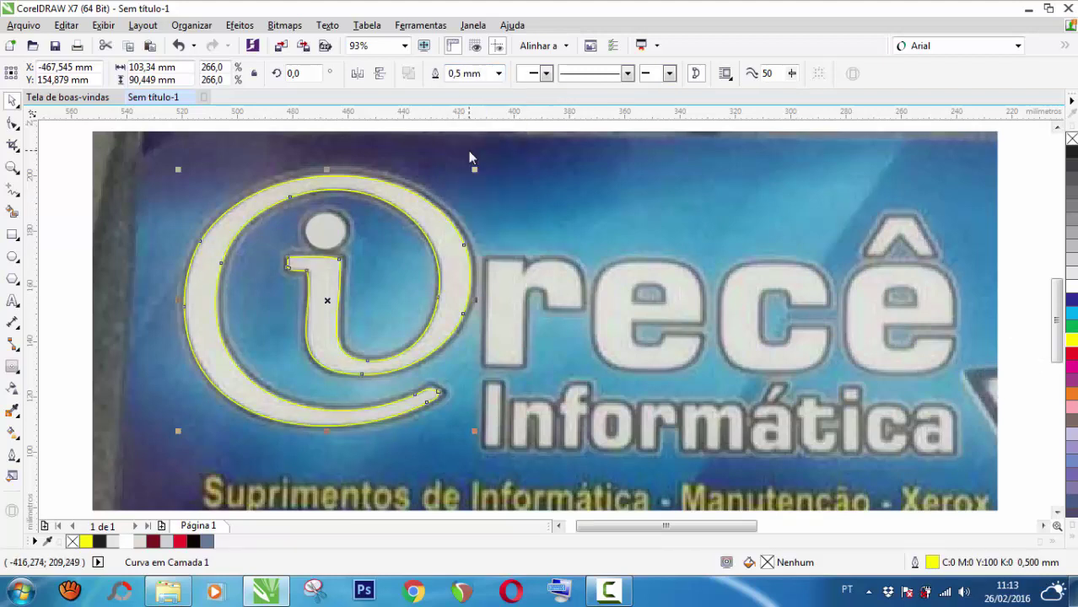
left_click(72, 191)
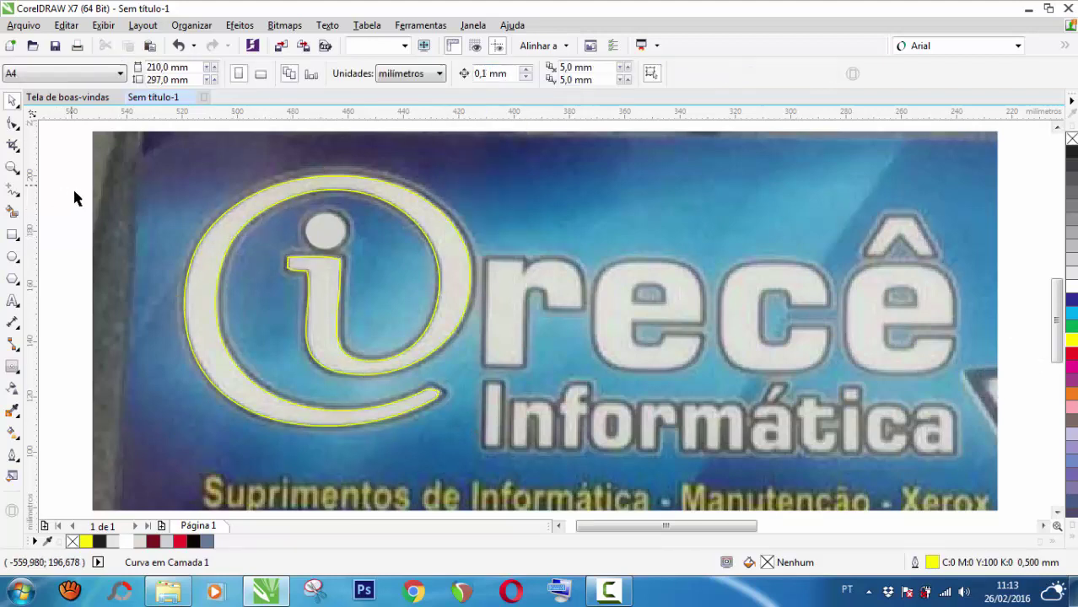
Step: Examine how closely the swirl's yellow outline follows the symbol's edges in the photo
scroll(185, 281, "up", 3)
scroll(338, 287, "down", 2)
scroll(407, 291, "up", 4)
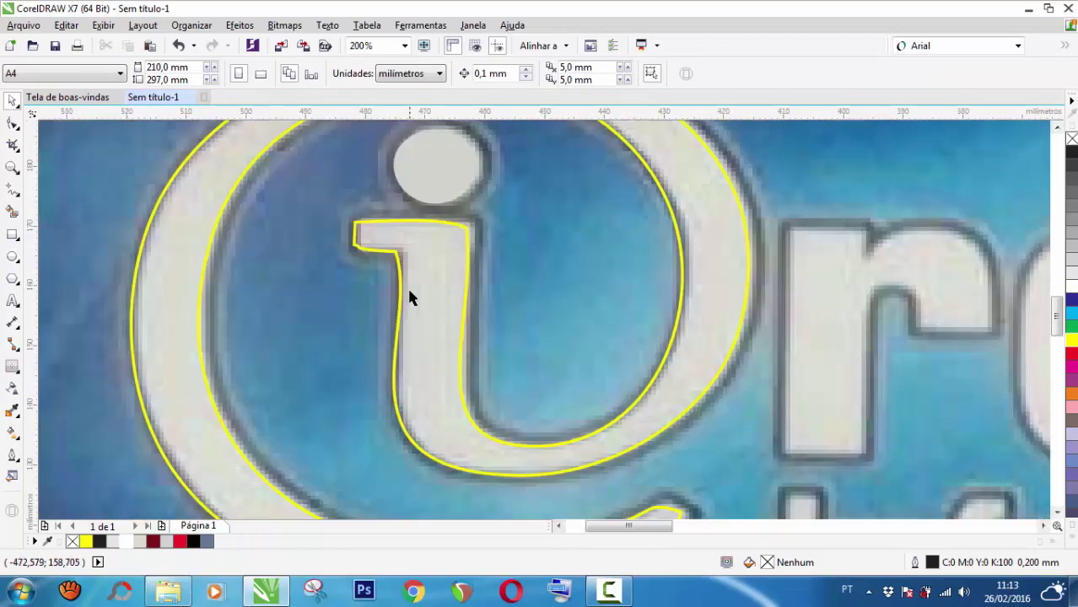
scroll(356, 209, "down", 1)
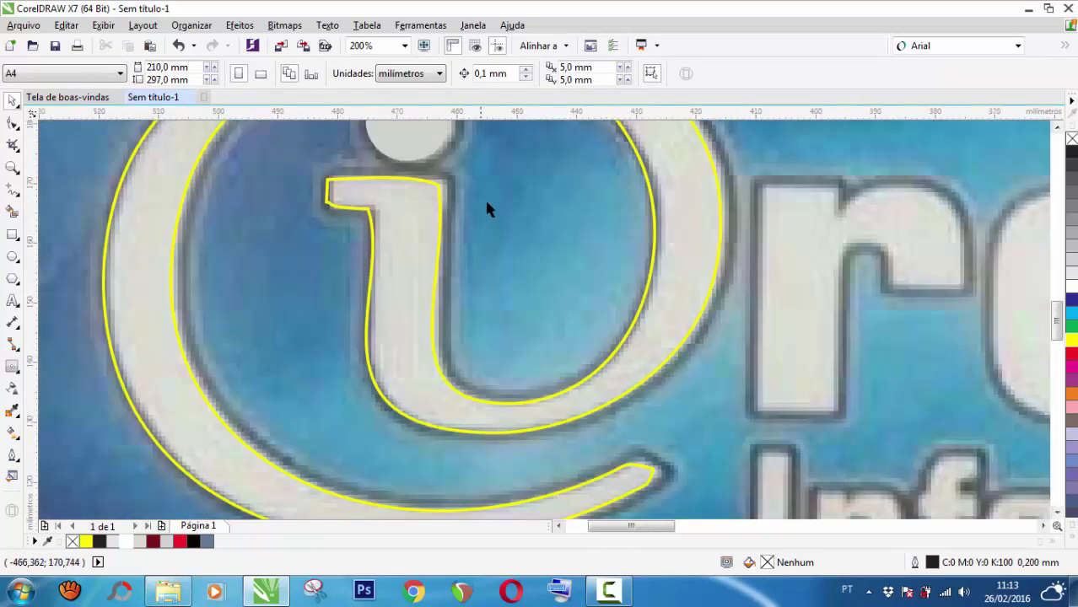
scroll(548, 326, "down", 1)
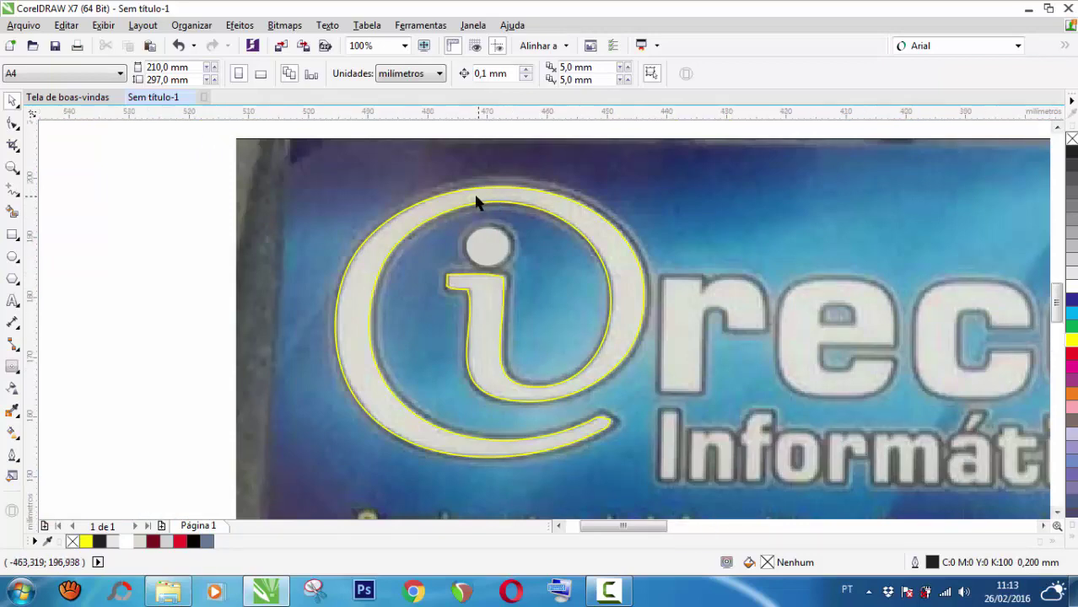
scroll(479, 195, "up", 2)
scroll(479, 195, "down", 1)
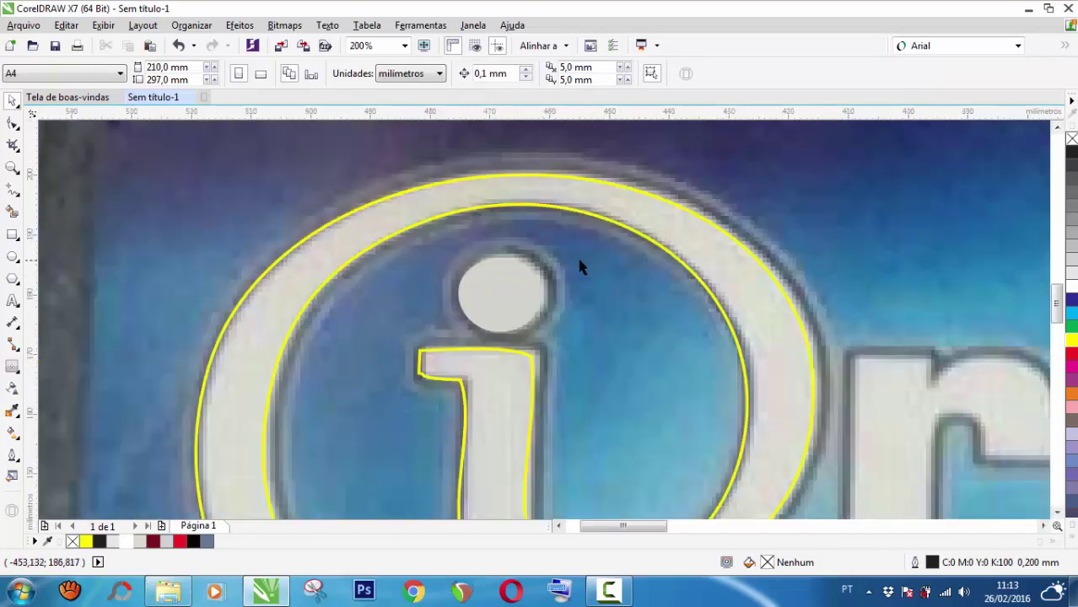
scroll(504, 274, "down", 1)
Step: Give the dot of the i a yellow outline and change its outline width
left_click(501, 279)
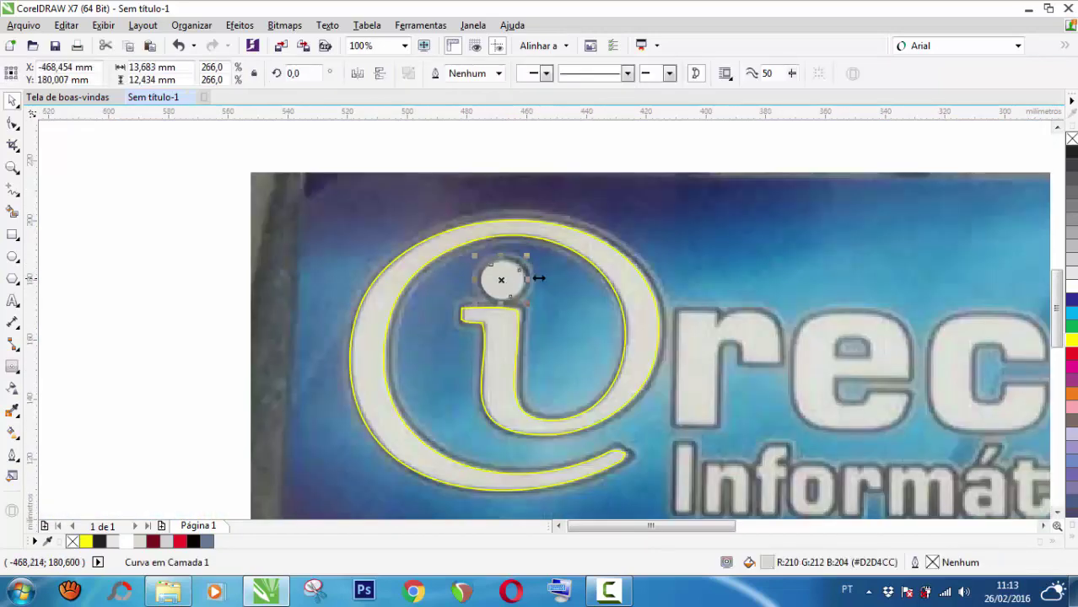
right_click(1071, 341)
left_click(499, 74)
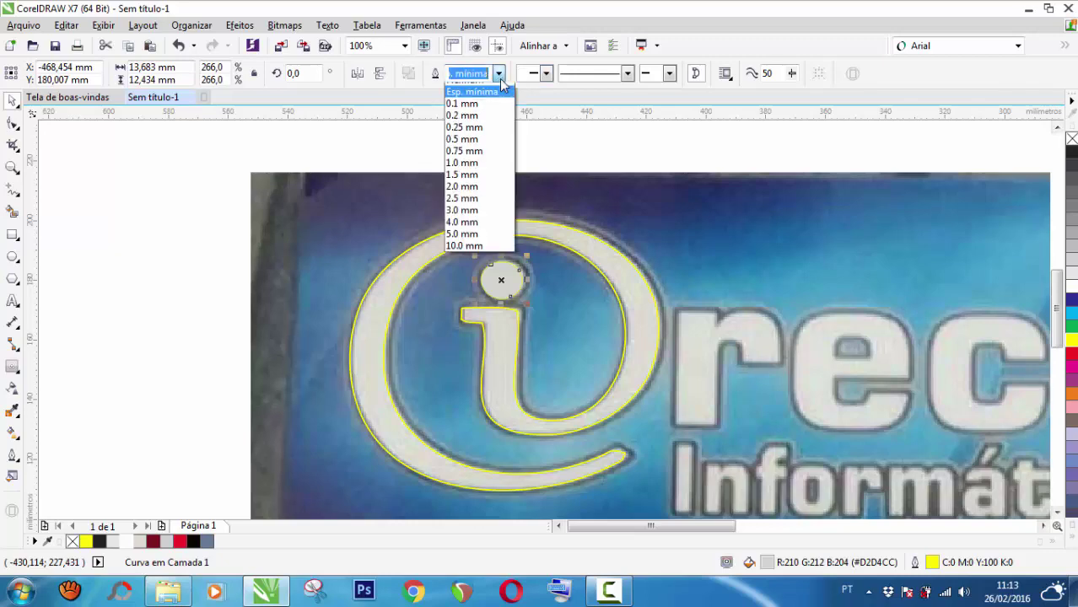
left_click(476, 126)
left_click(163, 258)
Step: Inspect the outline's accuracy along the stem of the i and at the swirl's tail end
scroll(562, 367, "up", 2)
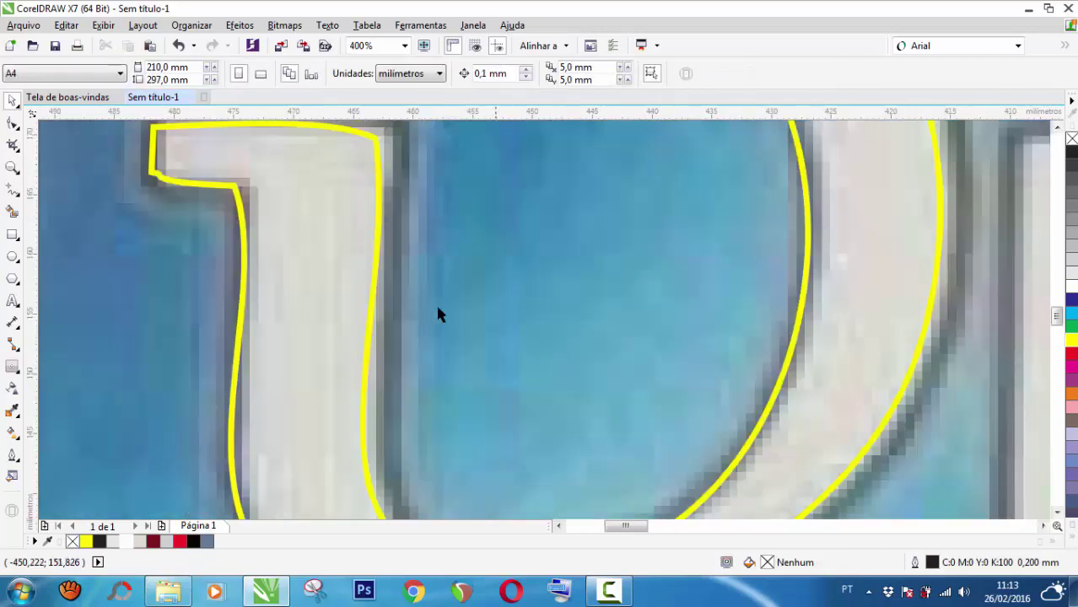
scroll(438, 313, "down", 1)
scroll(562, 342, "down", 1)
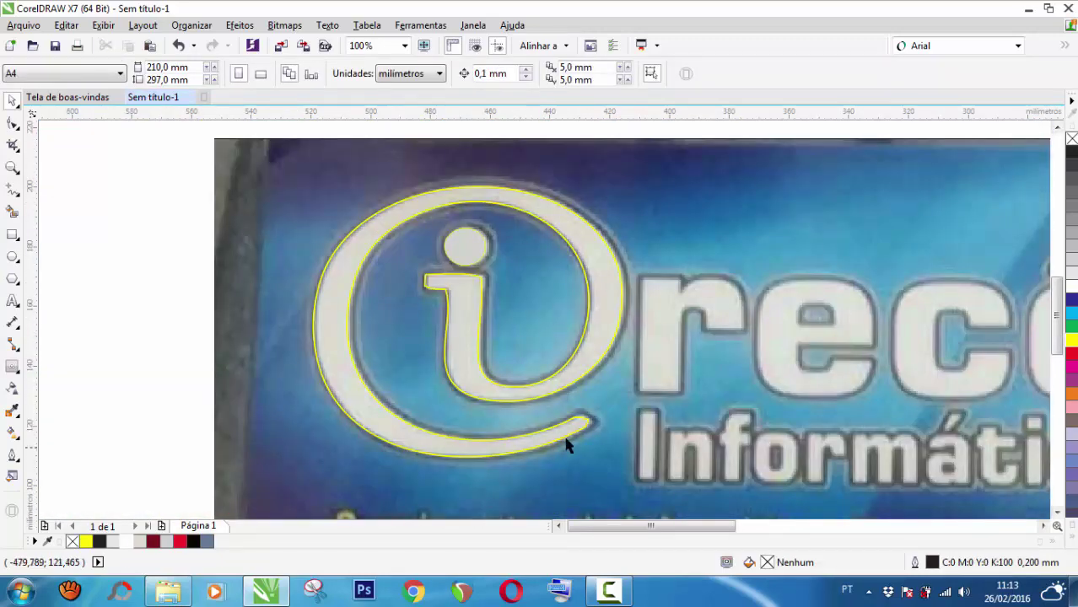
scroll(578, 435, "up", 2)
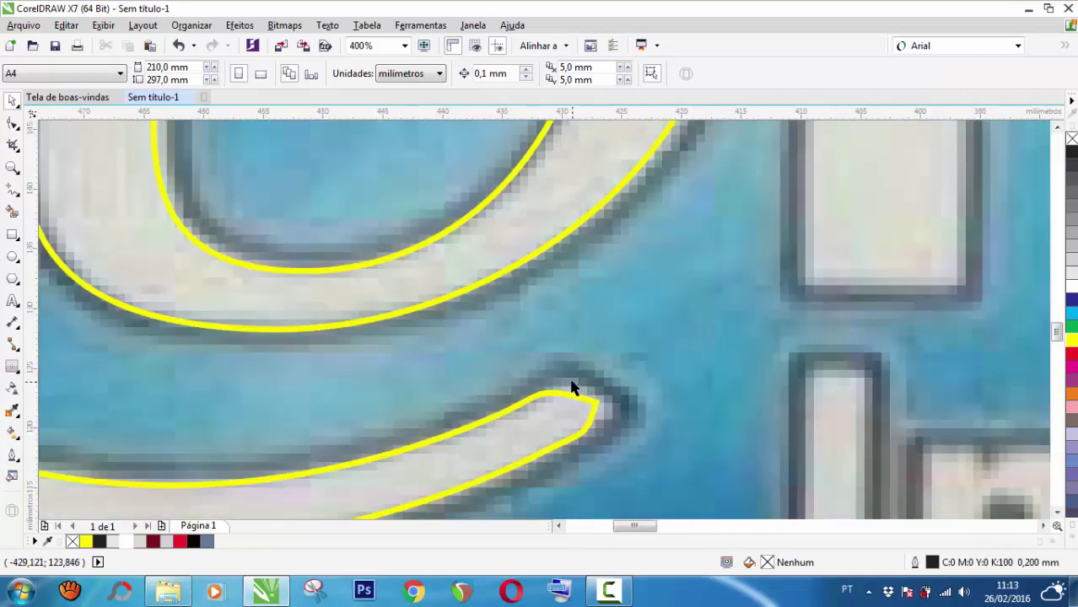
scroll(563, 412, "down", 2)
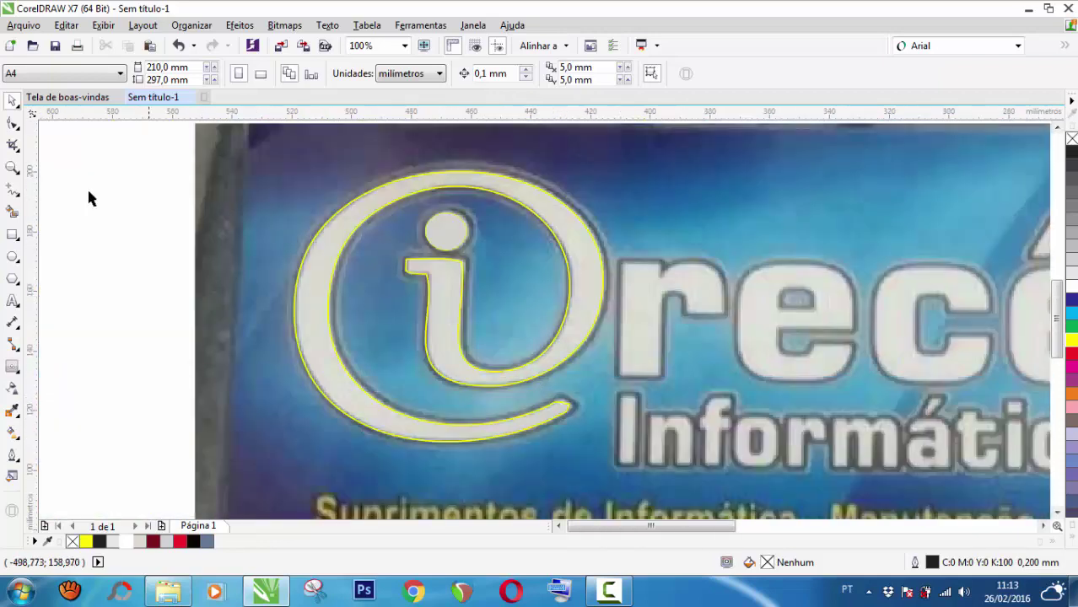
Step: Delete the extra node at the lower-left corner of the i's top bar with the Shape tool
left_click(12, 126)
scroll(445, 284, "up", 2)
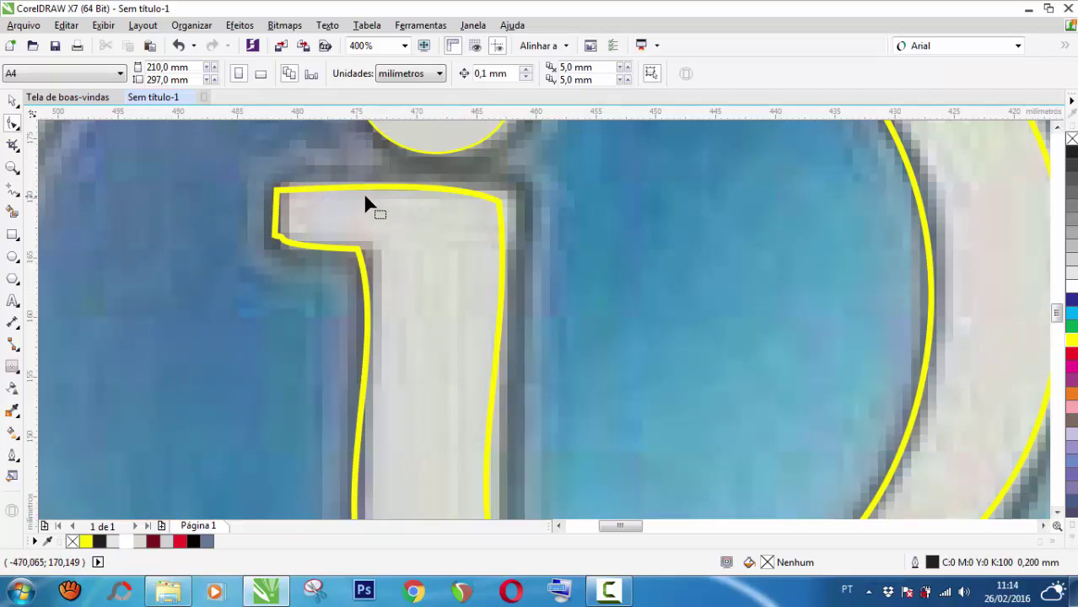
left_click(285, 241)
scroll(285, 243, "up", 1)
left_click(280, 240)
key("Delete")
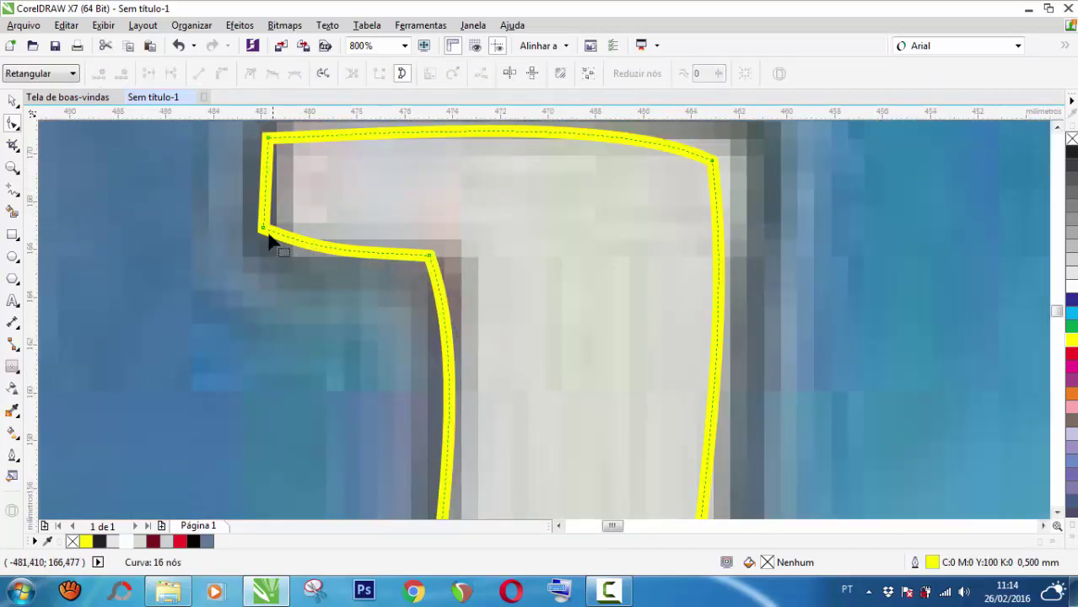
Step: Straighten the underside of the i's top bar by repositioning its lower-left corner, and undo the shift of the inner corner
left_click(265, 236)
left_click_drag(265, 240, 270, 253)
left_click_drag(336, 282, 270, 253)
left_click_drag(436, 255, 462, 255)
scroll(447, 280, "down", 1)
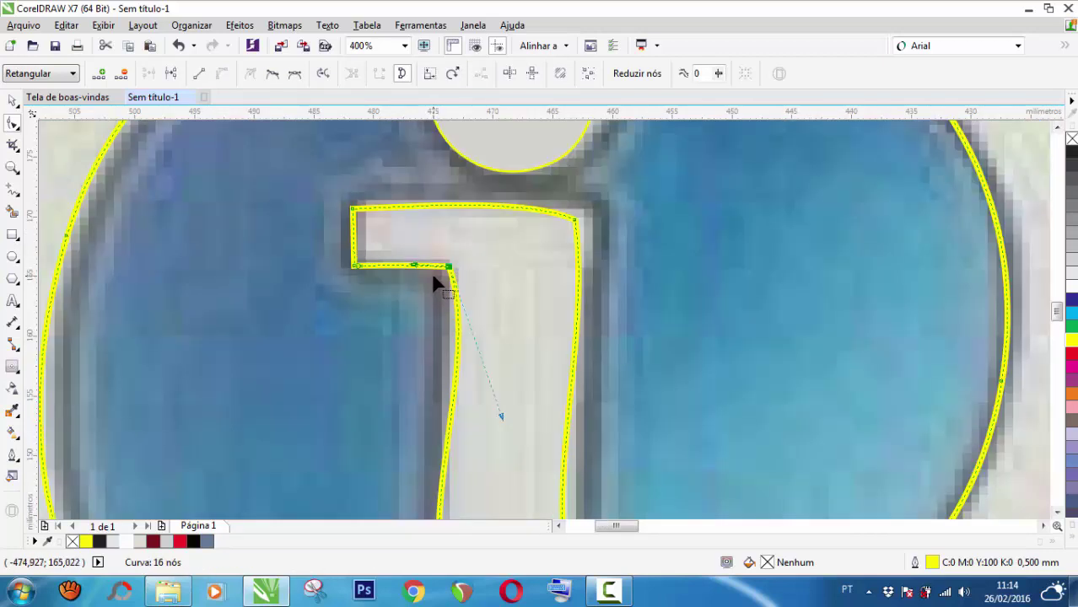
key("ctrl+z")
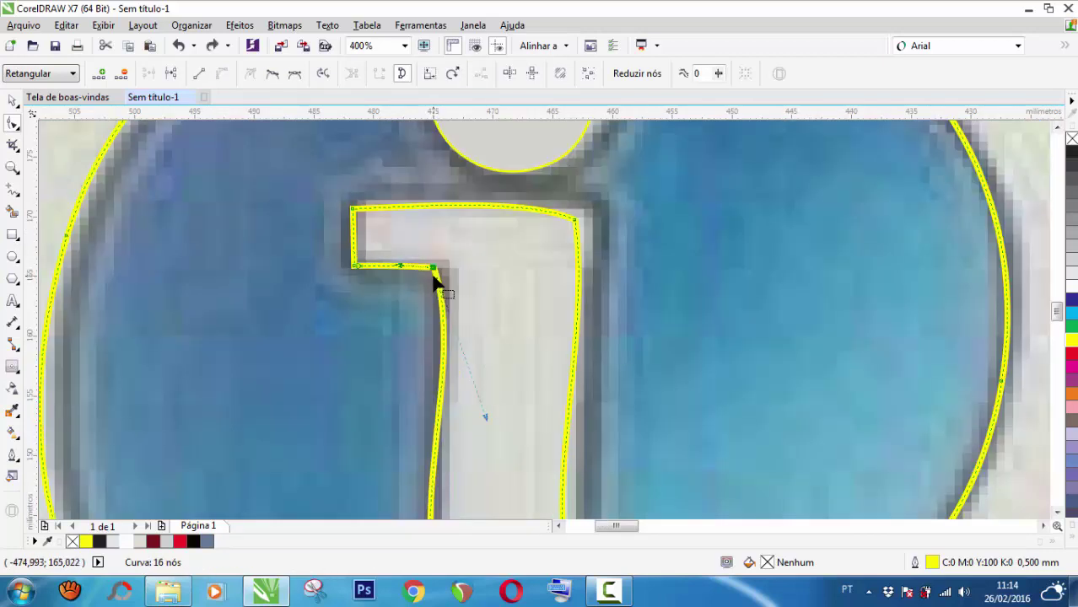
Step: Draw a rectangle about 19.3 × 6.4 mm over the i's top bar and weld it to the swirl outline
left_click(11, 102)
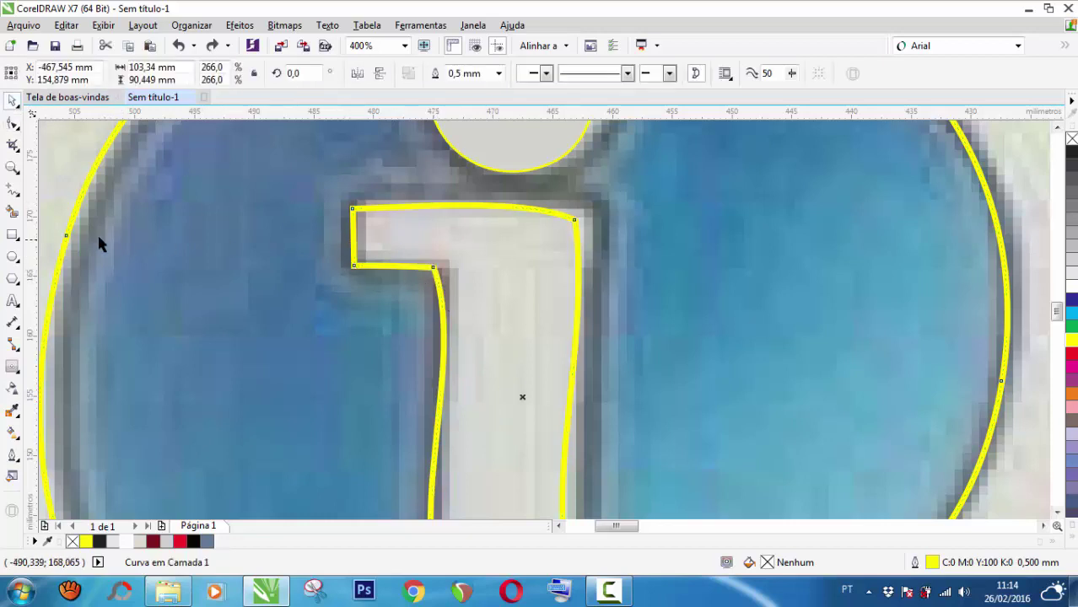
left_click(14, 234)
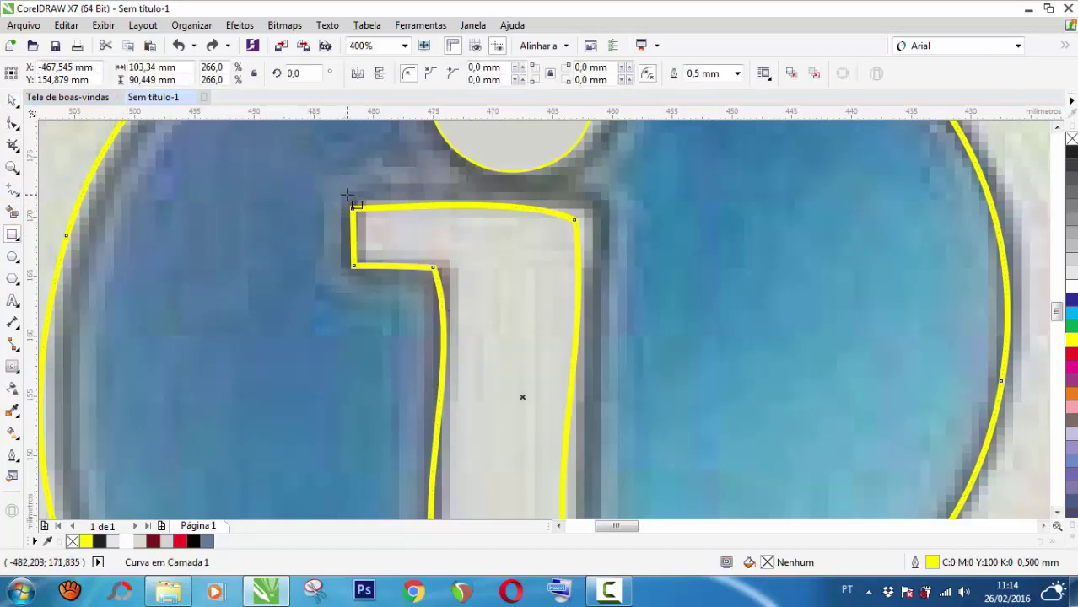
left_click_drag(351, 203, 579, 271)
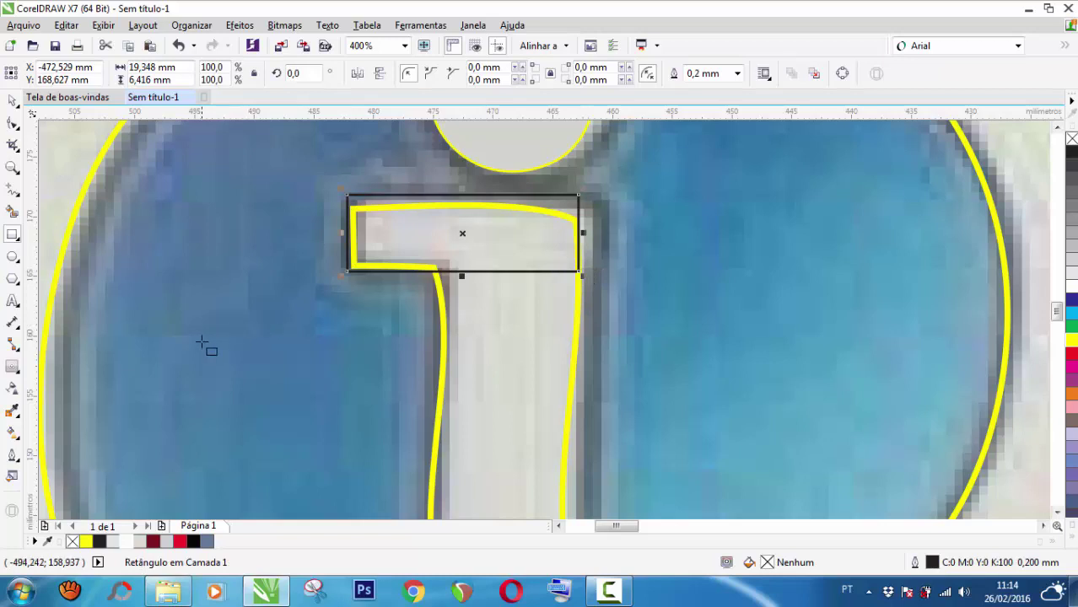
left_click(13, 101)
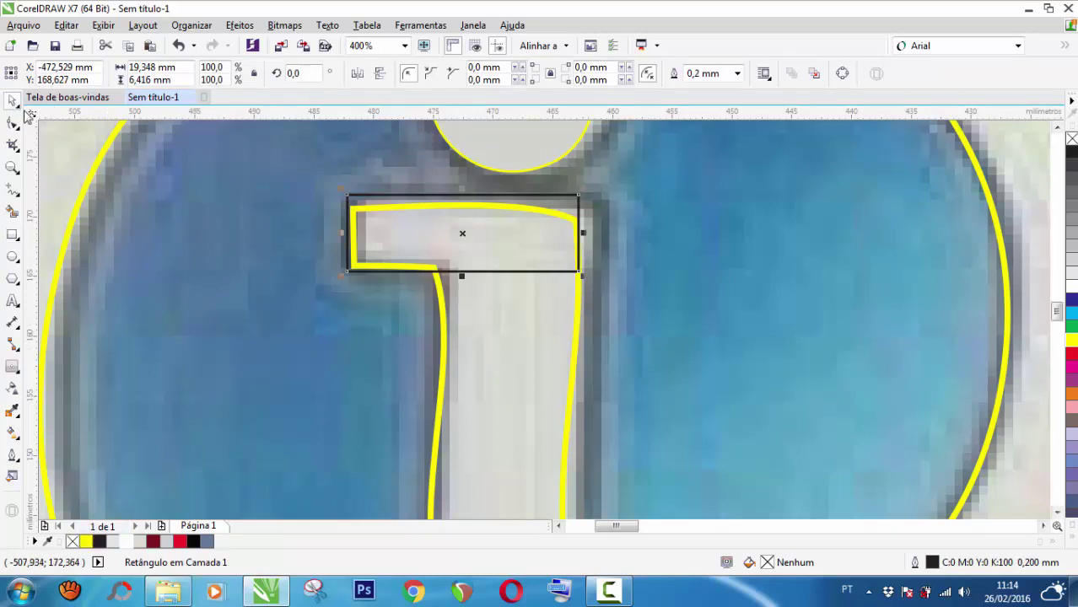
left_click(445, 323, "shift")
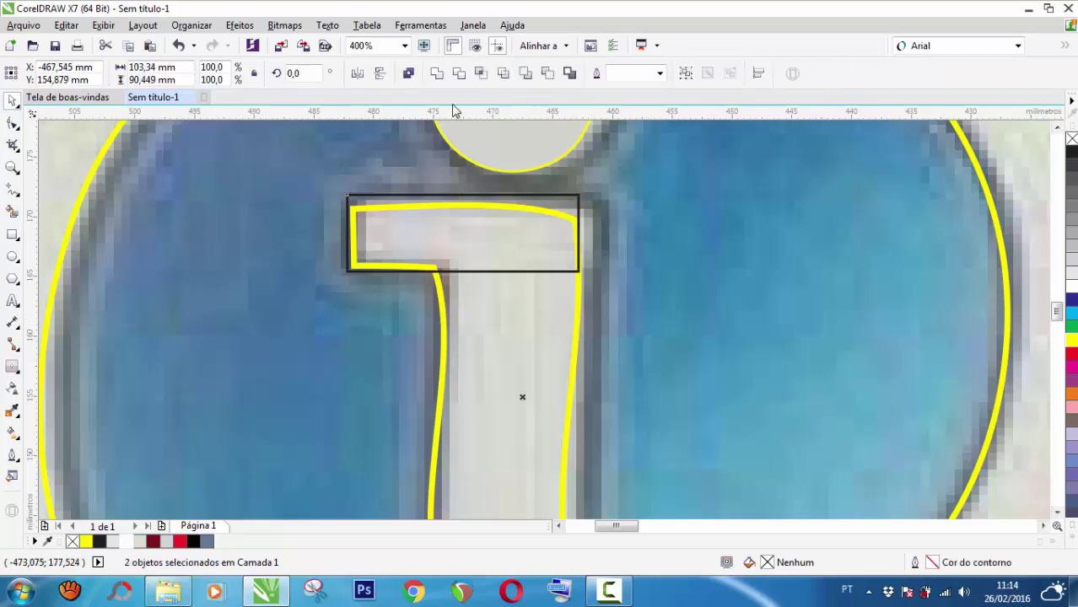
left_click(438, 75)
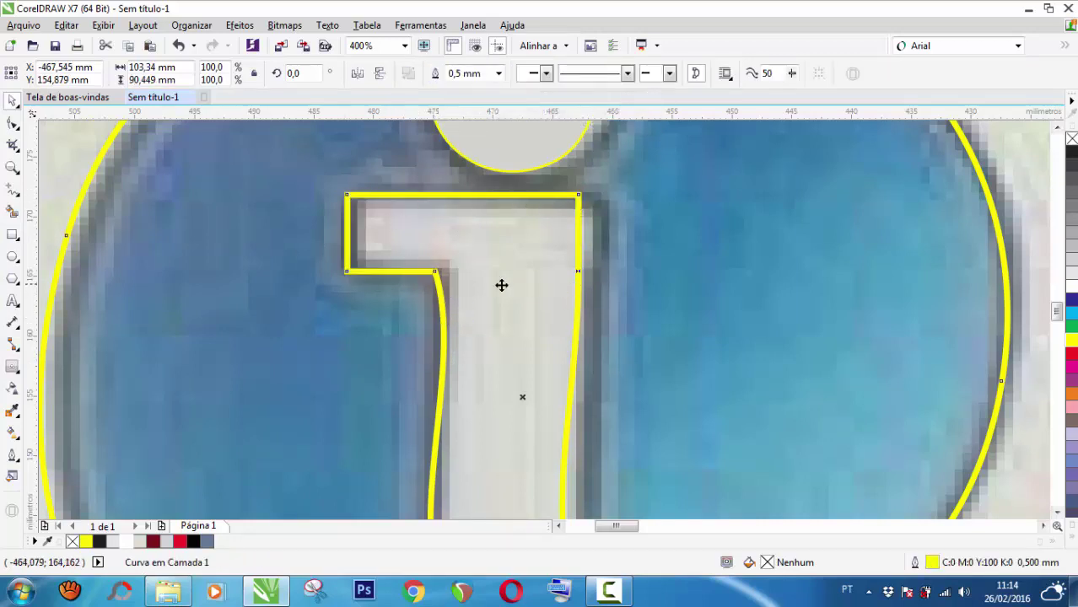
Step: Move the inner corner node under the i's top bar outward to match the stem's left edge in the photo
scroll(481, 279, "down", 2)
scroll(498, 318, "up", 1)
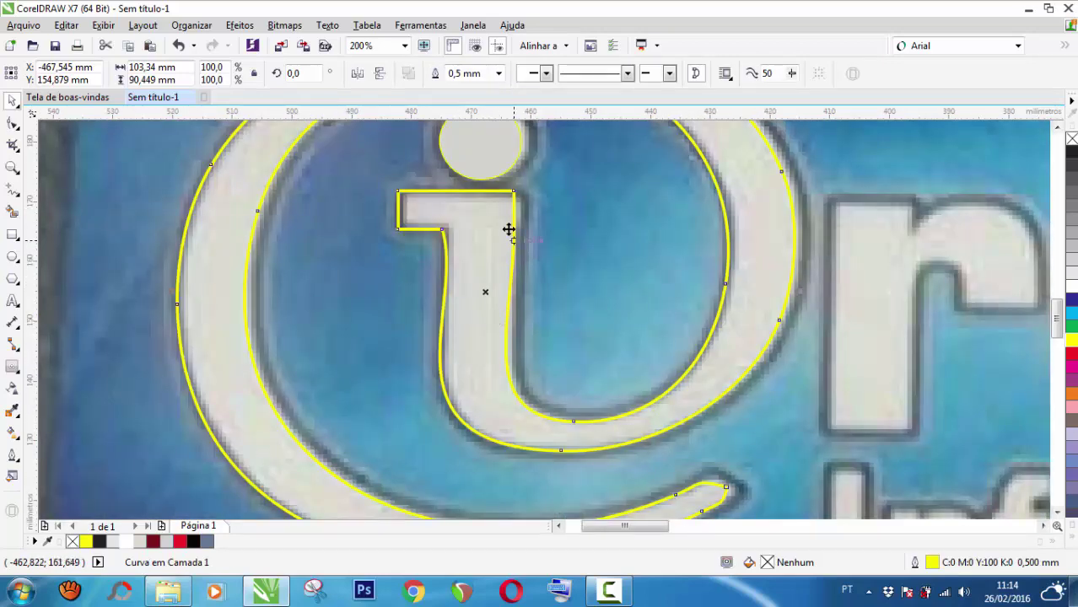
scroll(509, 228, "up", 1)
scroll(511, 221, "down", 1)
scroll(426, 238, "up", 2)
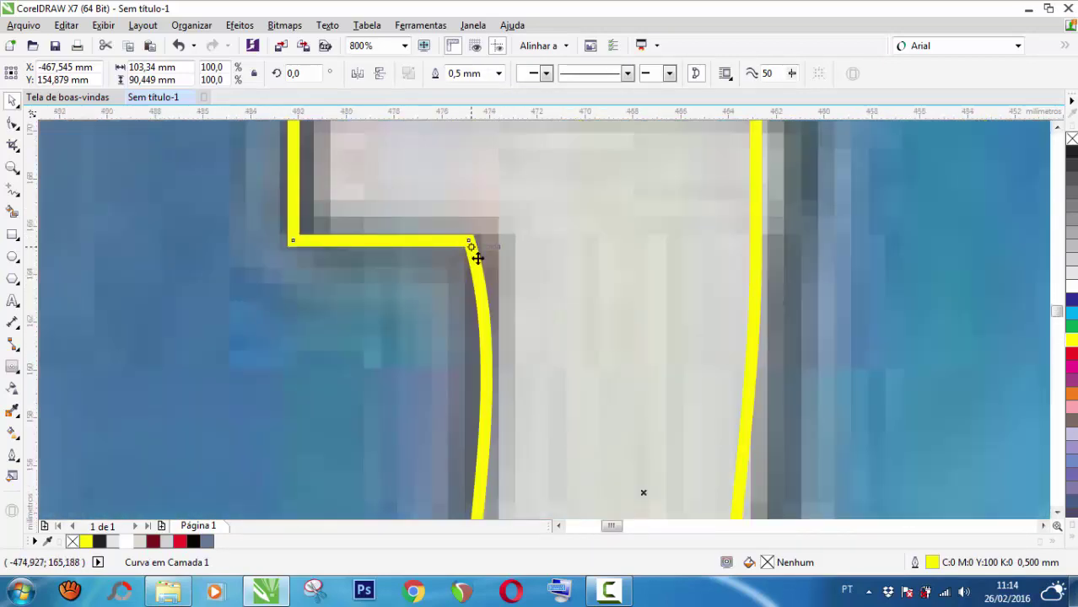
scroll(478, 258, "down", 2)
left_click(12, 124)
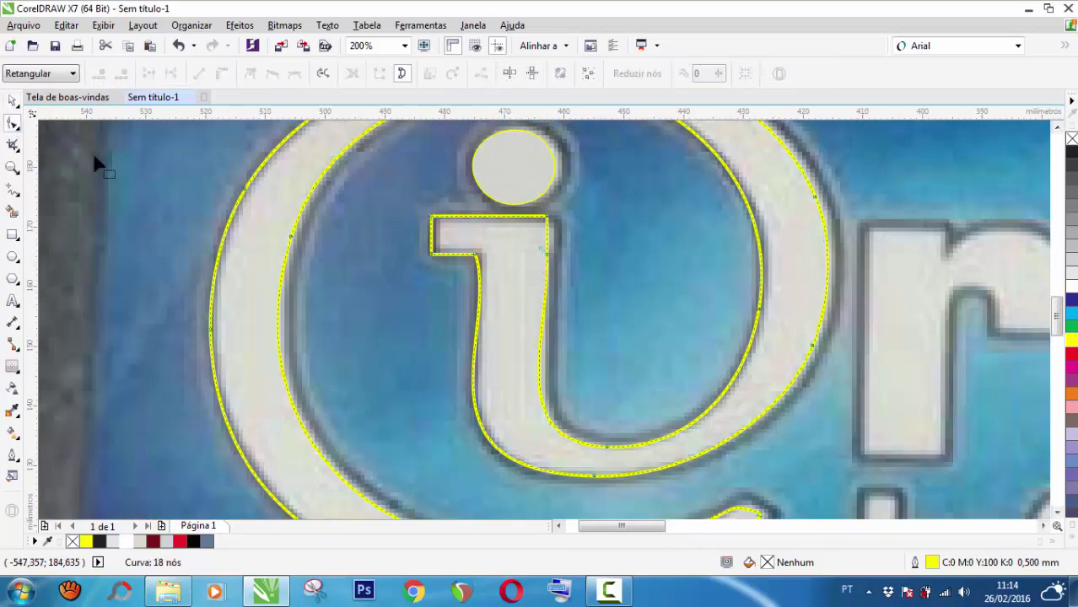
scroll(479, 257, "up", 3)
left_click(524, 253)
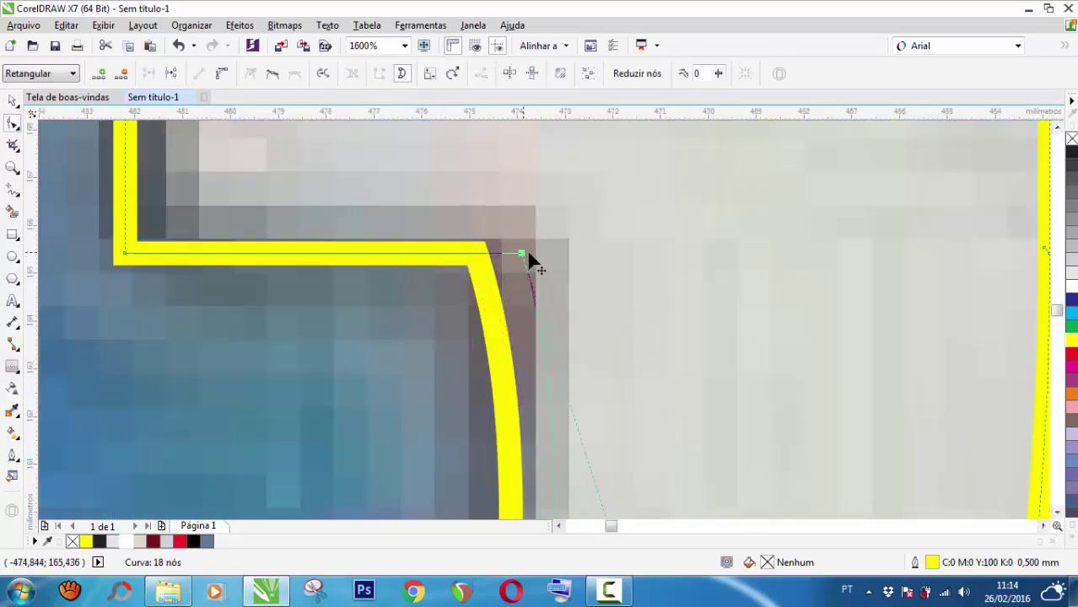
left_click_drag(530, 257, 534, 260)
scroll(531, 259, "down", 3)
scroll(532, 254, "up", 2)
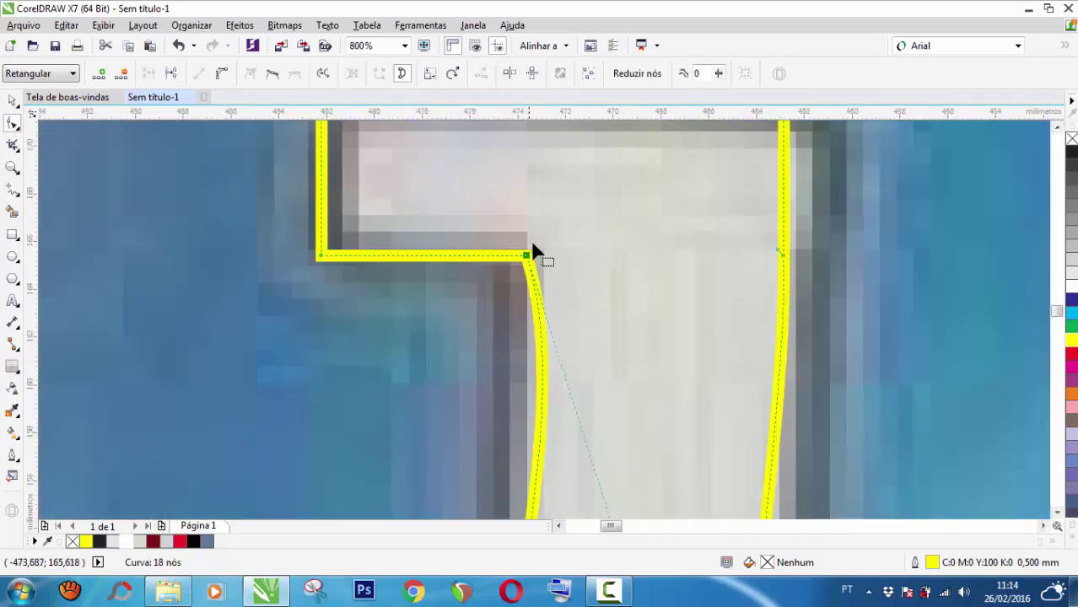
Step: Shorten the inner corner node's curve handle to flatten the upper part of the stem's left edge
scroll(531, 257, "down", 3)
scroll(554, 329, "up", 1)
left_click_drag(550, 325, 518, 294)
scroll(518, 295, "down", 1)
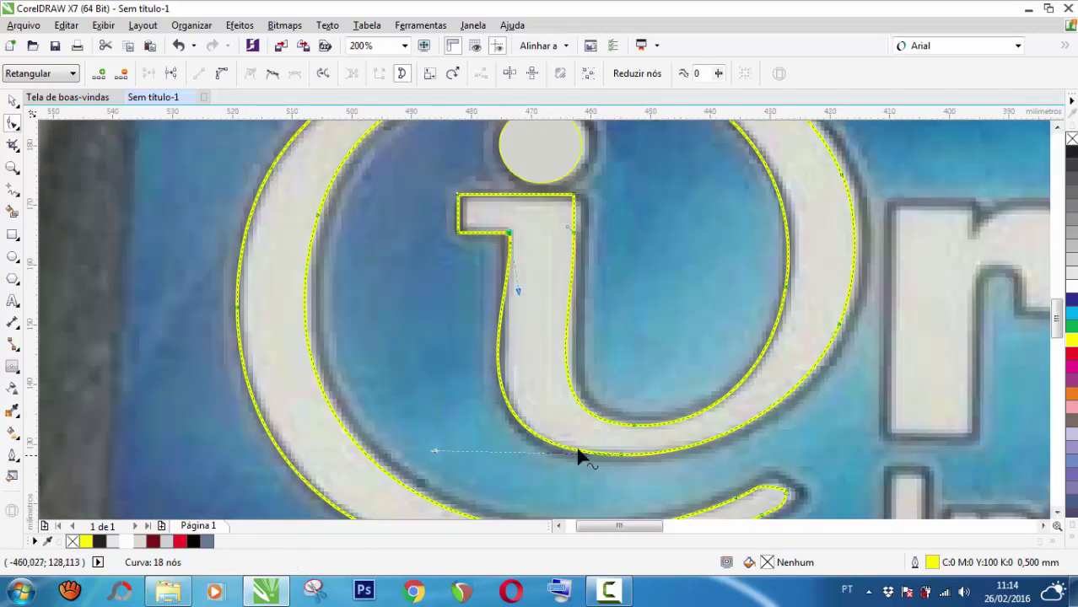
Step: Add a node low on the stem's left edge, shift it onto the photo's edge and adjust the neighbouring curve handles
left_click(500, 381)
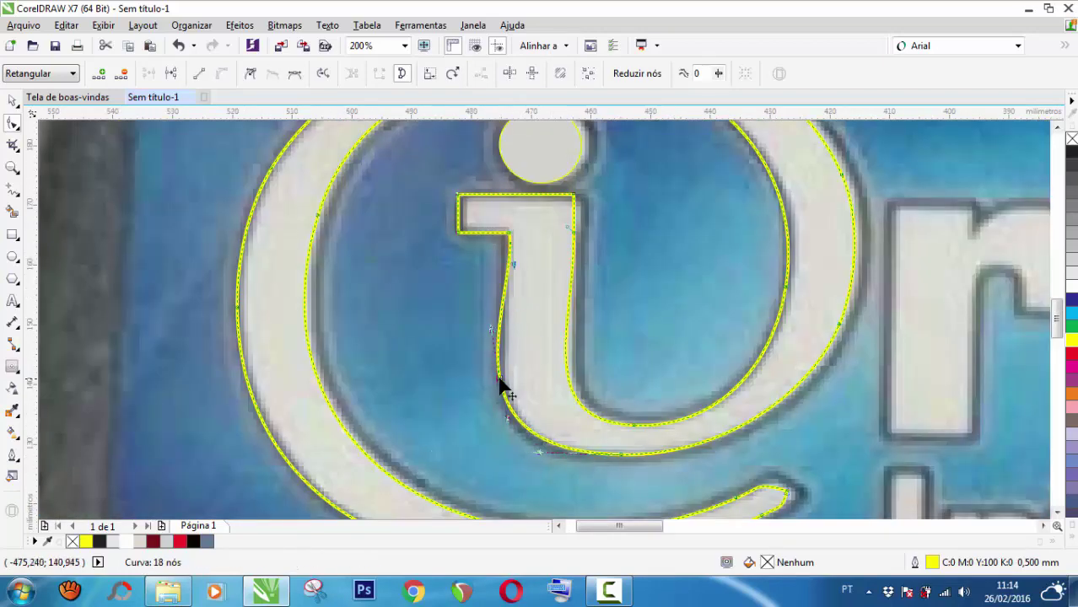
scroll(499, 382, "up", 1)
double_click(499, 382)
left_click_drag(500, 381, 511, 384)
left_click_drag(497, 282, 499, 280)
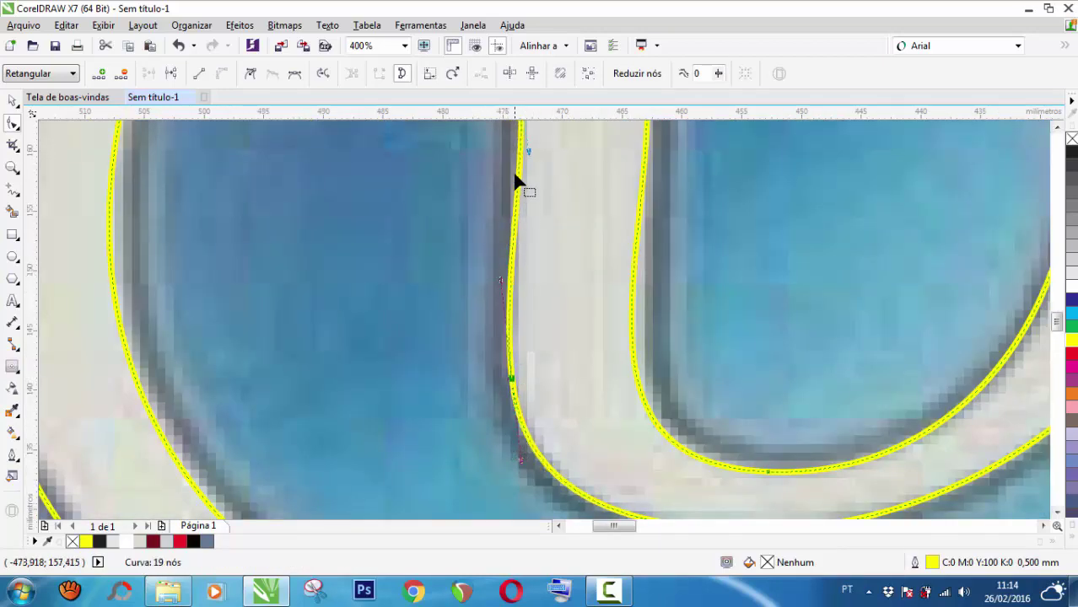
left_click_drag(528, 147, 511, 154)
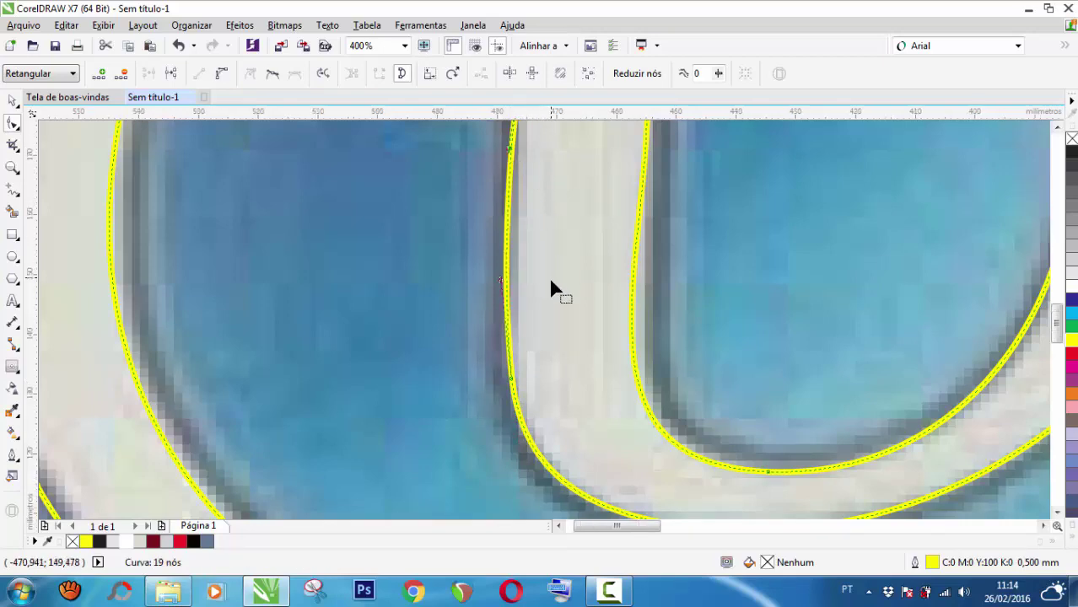
Step: Straighten the stem's left edge by retracting the curve handles into the inner corner and the lower node
scroll(553, 253, "down", 2)
scroll(544, 316, "up", 1)
scroll(545, 316, "up", 1)
left_click_drag(534, 289, 544, 221)
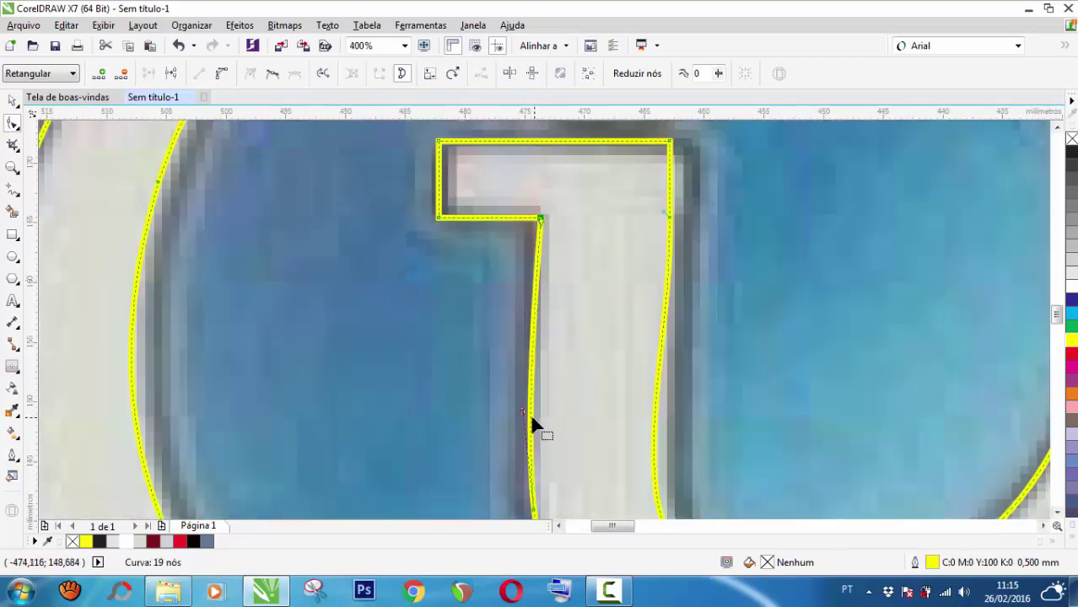
scroll(524, 412, "down", 2)
scroll(532, 431, "up", 2)
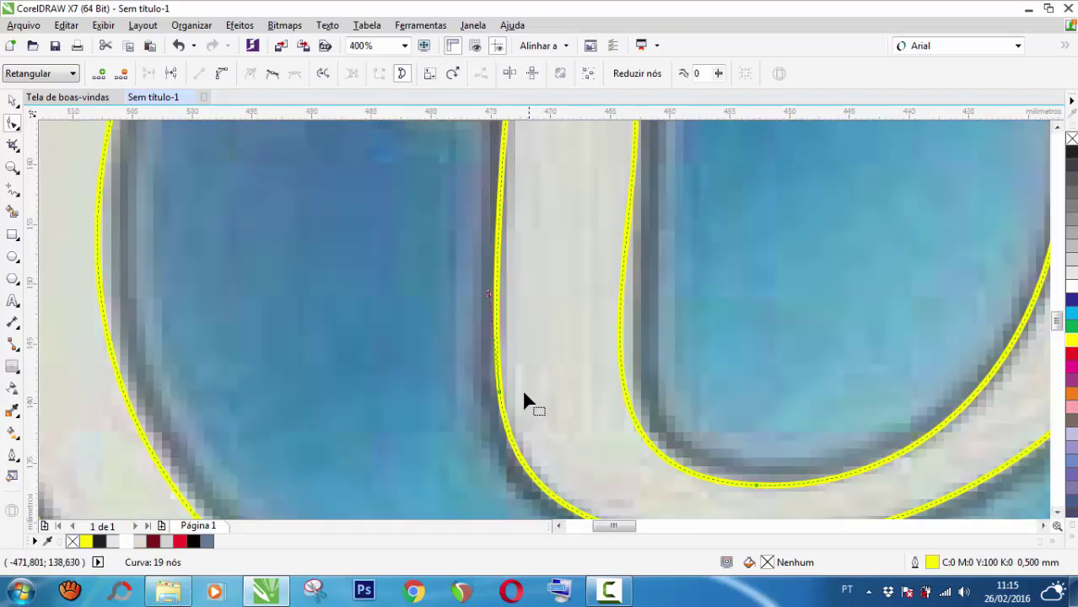
left_click_drag(496, 327, 500, 391)
scroll(500, 405, "down", 1)
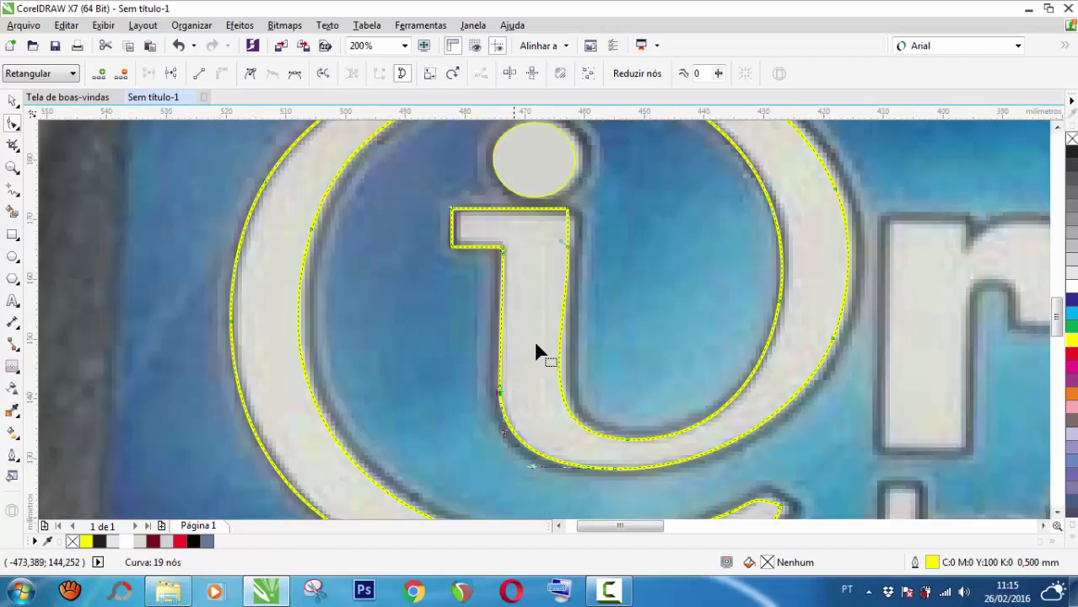
Step: Try to widen the i's top bar by moving its upper-right corner outward, and undo the move
scroll(572, 216, "up", 2)
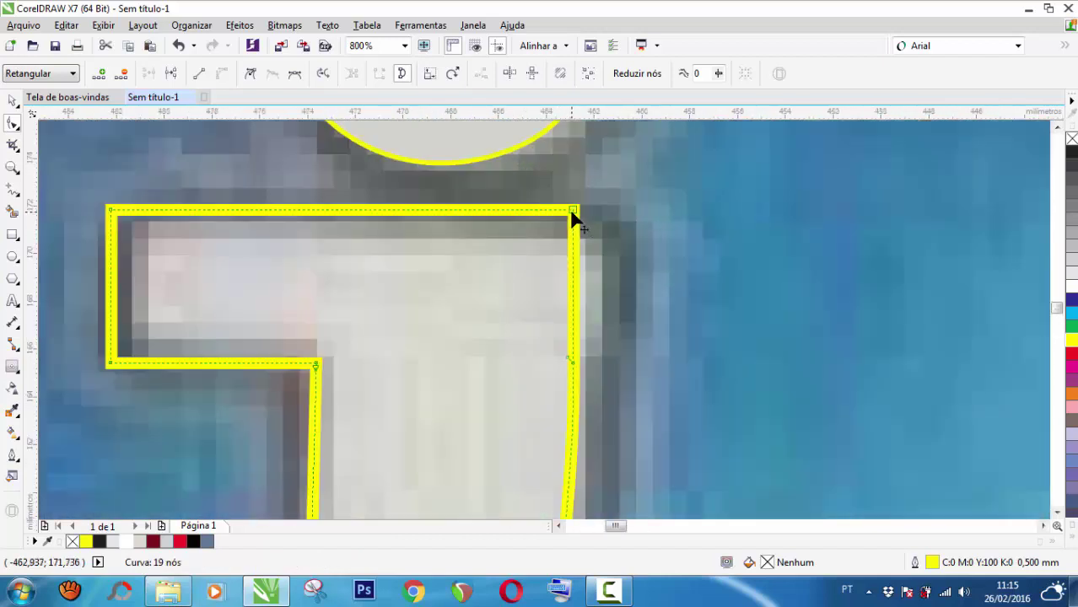
left_click_drag(572, 214, 590, 212)
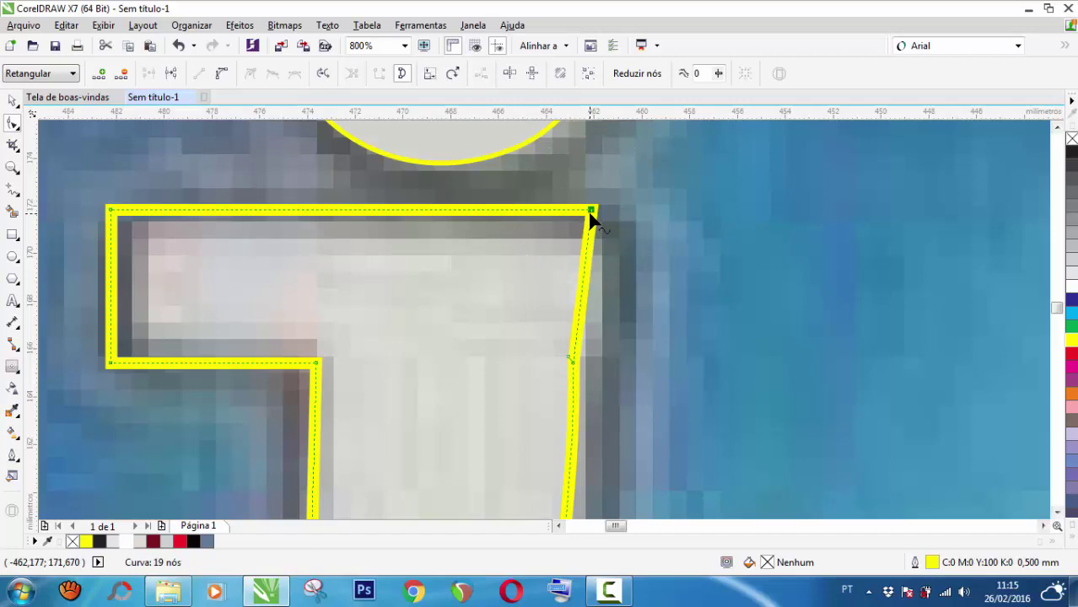
key("ctrl+z")
Step: Try to smooth the stem's right edge by deleting the nodes below the upper-right corner, and undo the deletions
double_click(571, 360)
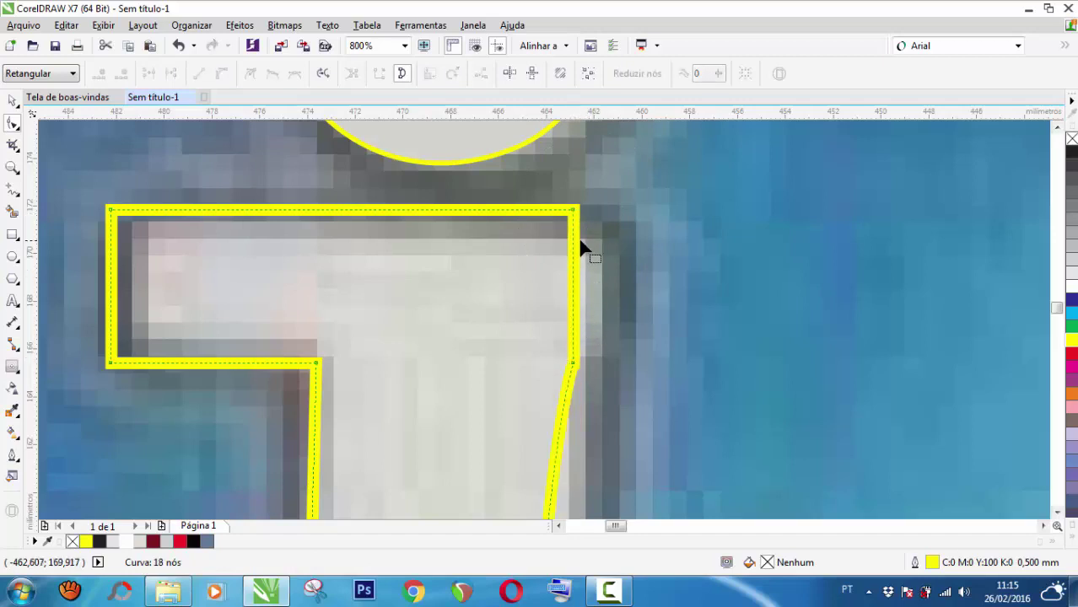
double_click(572, 364)
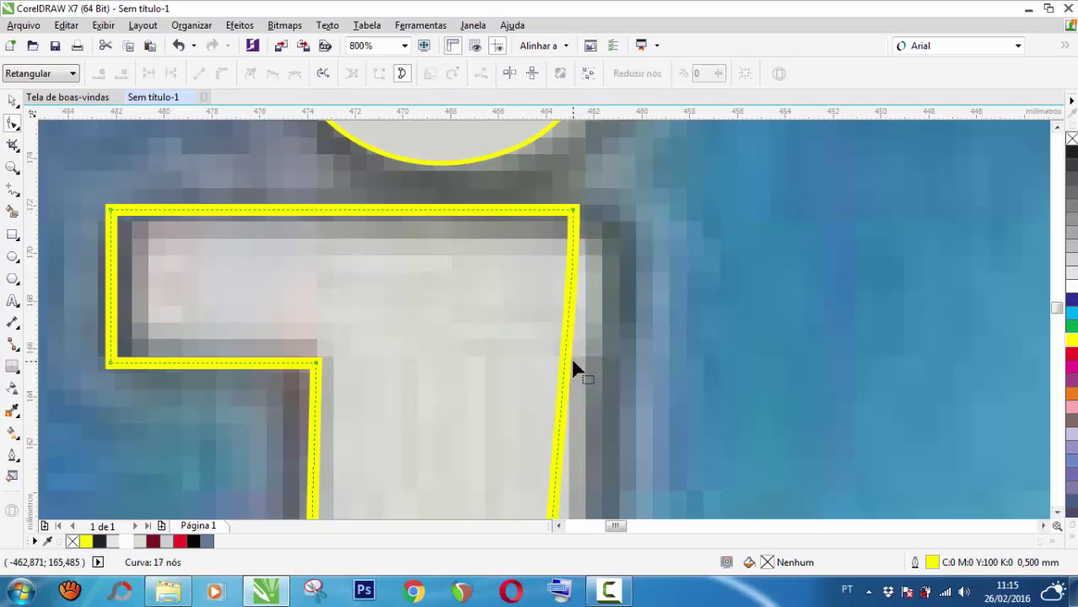
scroll(572, 364, "down", 4)
scroll(572, 409, "up", 1)
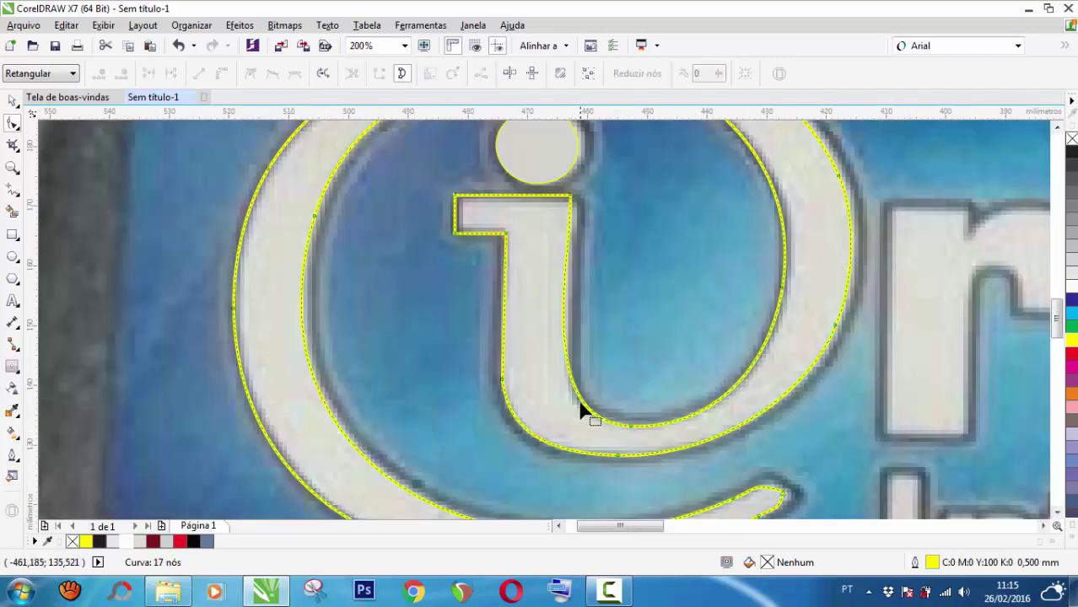
scroll(581, 408, "up", 1)
scroll(581, 408, "down", 1)
double_click(581, 409)
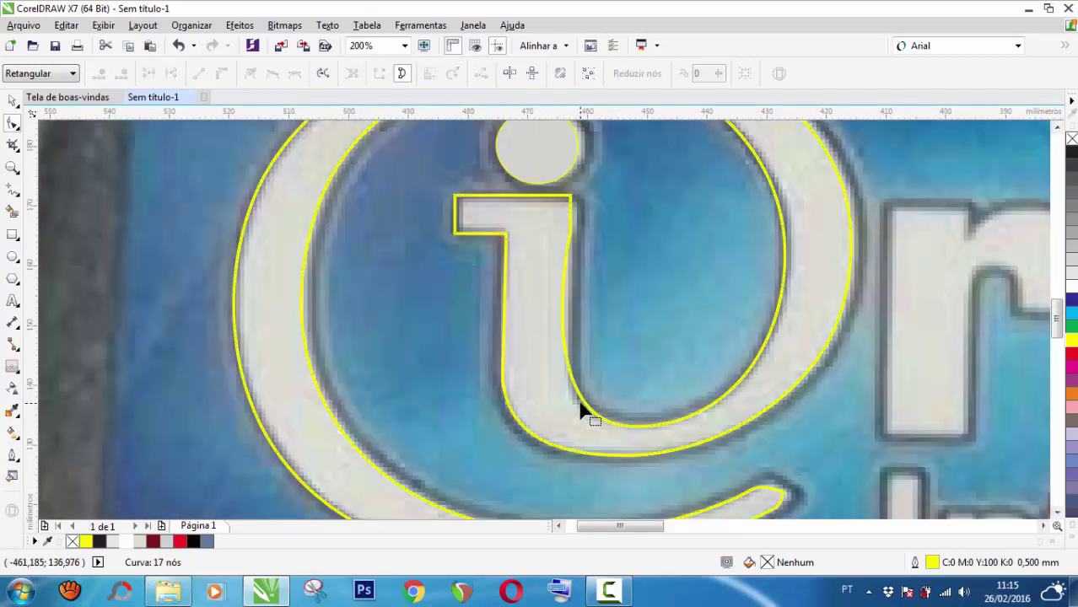
double_click(587, 421)
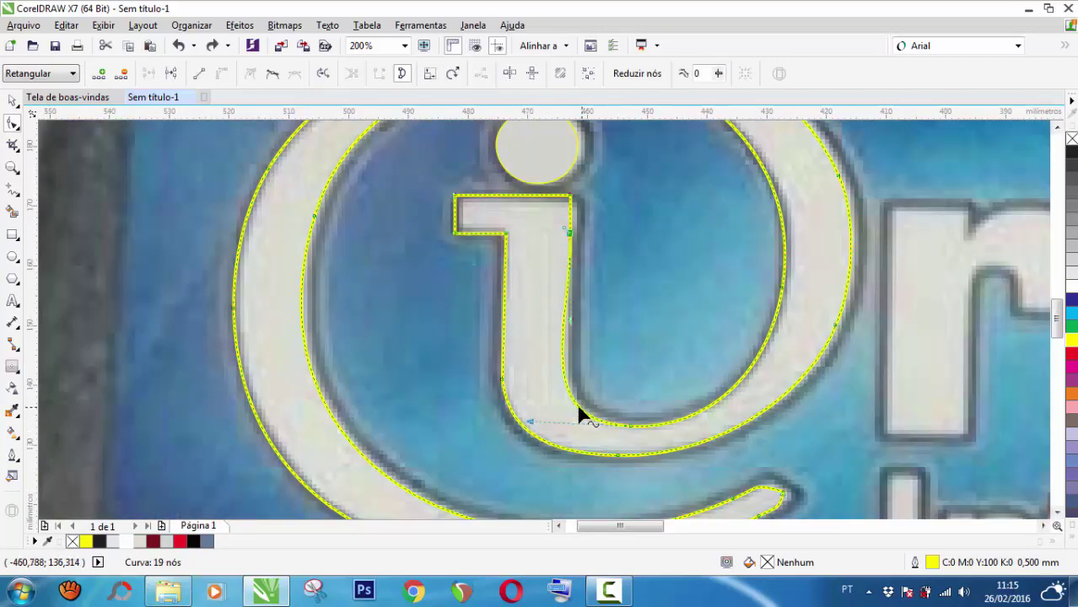
Step: Add a node midway down the stem's right edge and move it outward to the edge in the photo
double_click(563, 356)
scroll(562, 355, "up", 2)
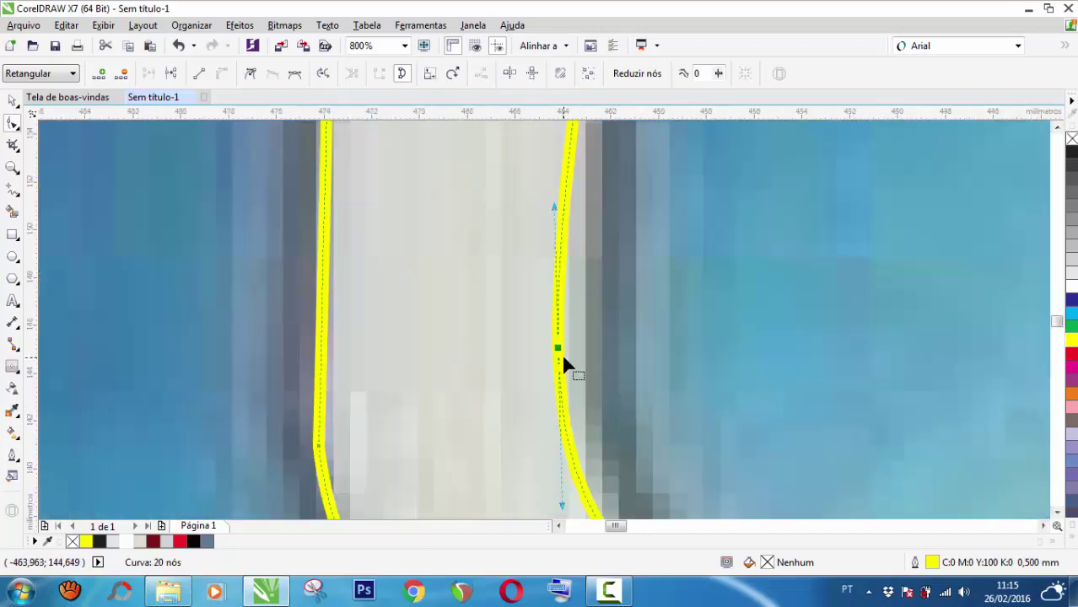
left_click_drag(559, 349, 583, 342)
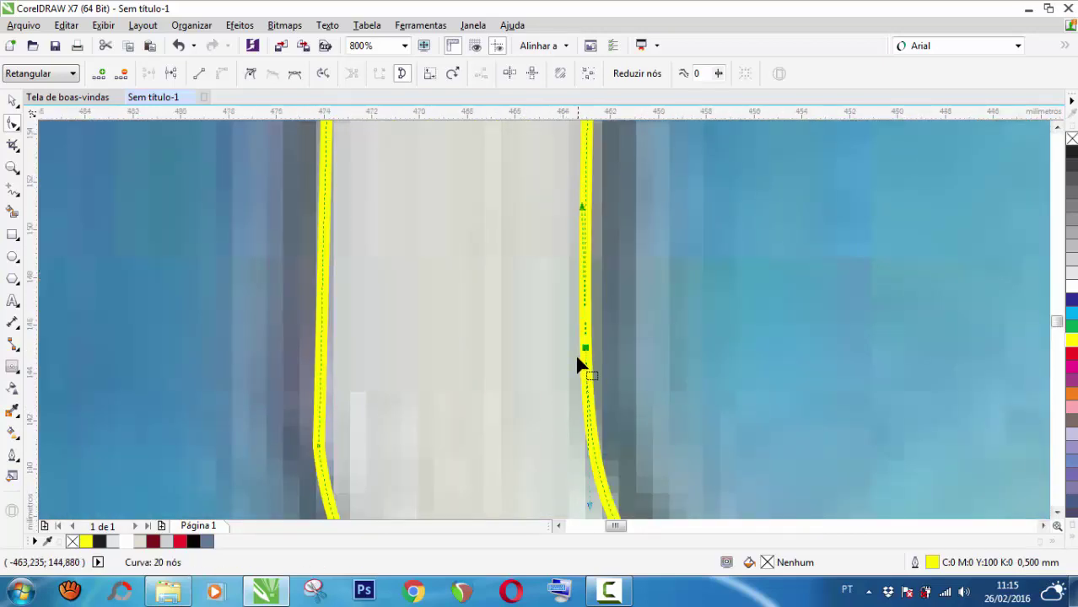
Step: Remove the surplus nodes below the i's upper-right corner, try shifting that corner outward and undo the shift
scroll(575, 353, "down", 1)
scroll(582, 324, "down", 2)
scroll(582, 281, "up", 2)
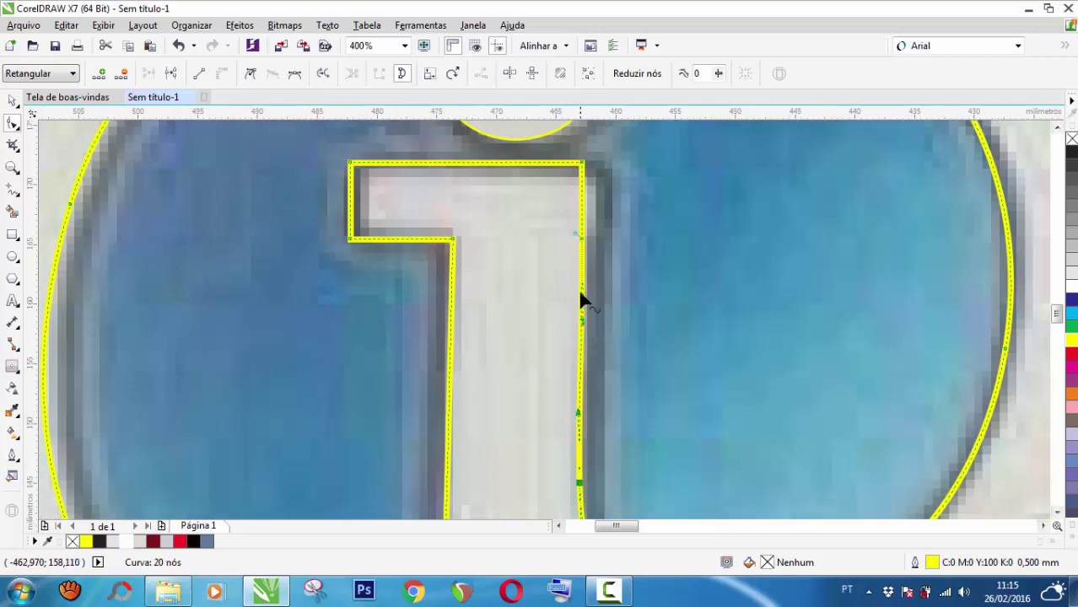
left_click_drag(582, 163, 591, 168)
key("ctrl+z")
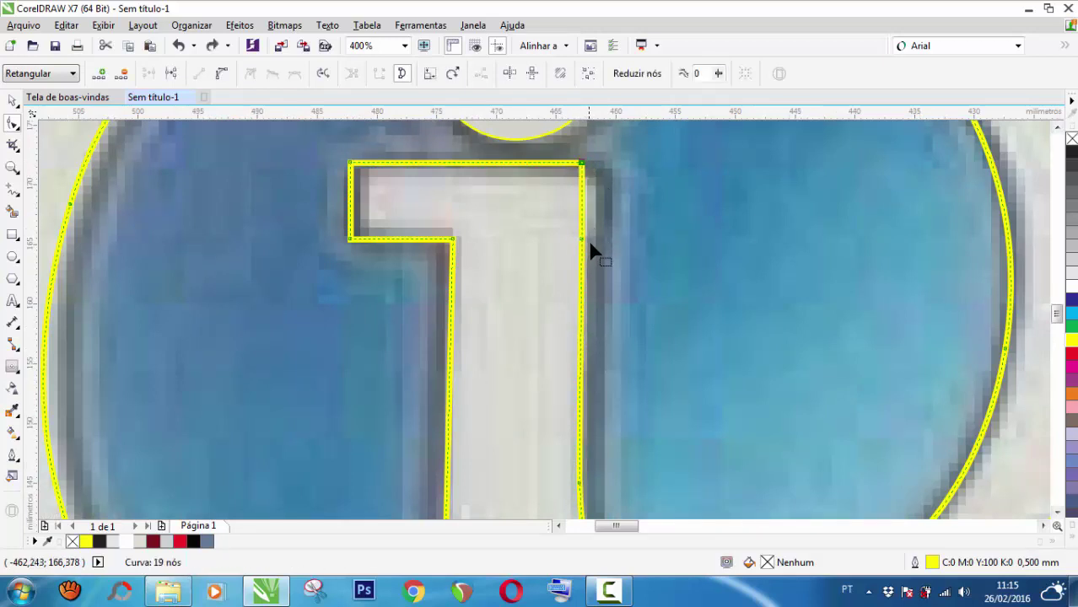
left_click_drag(582, 164, 599, 164)
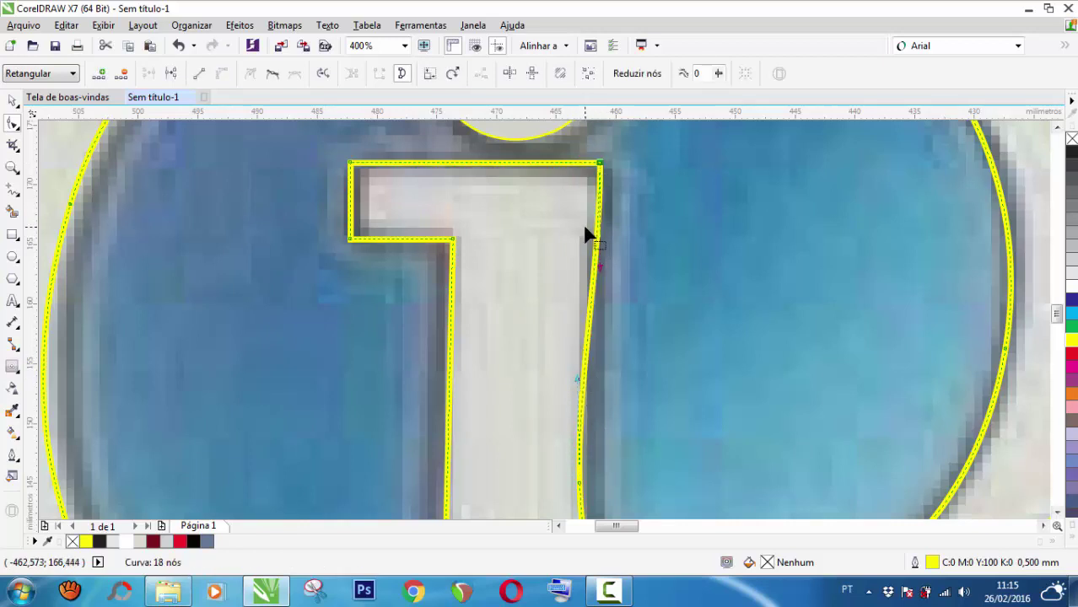
key("ctrl+z")
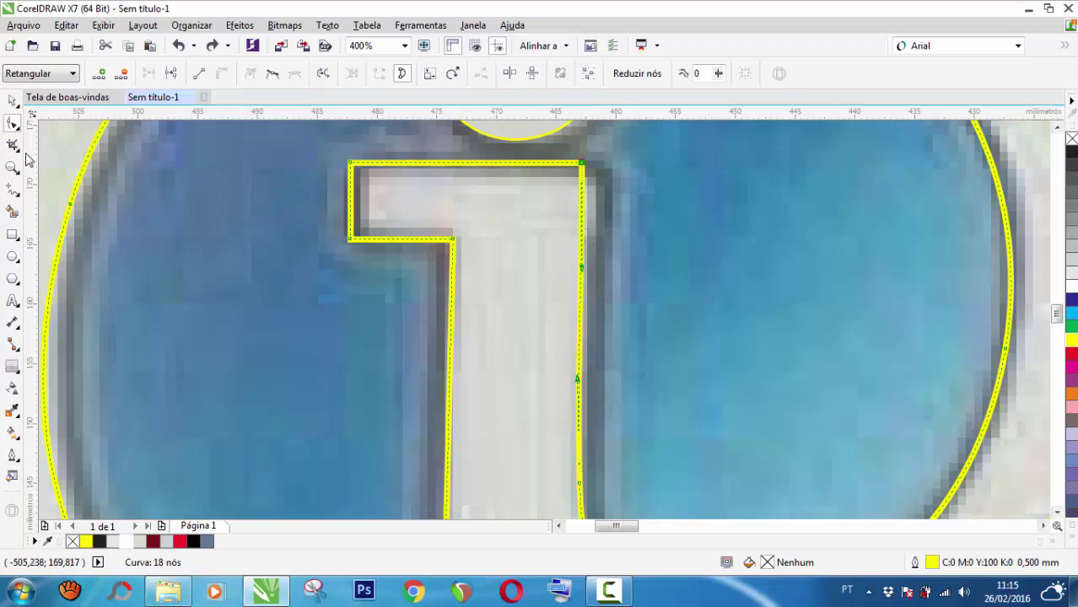
Step: Draw a rectangle about 6 by 27 mm over the right half of the i's stem, starting at its top edge
left_click(13, 236)
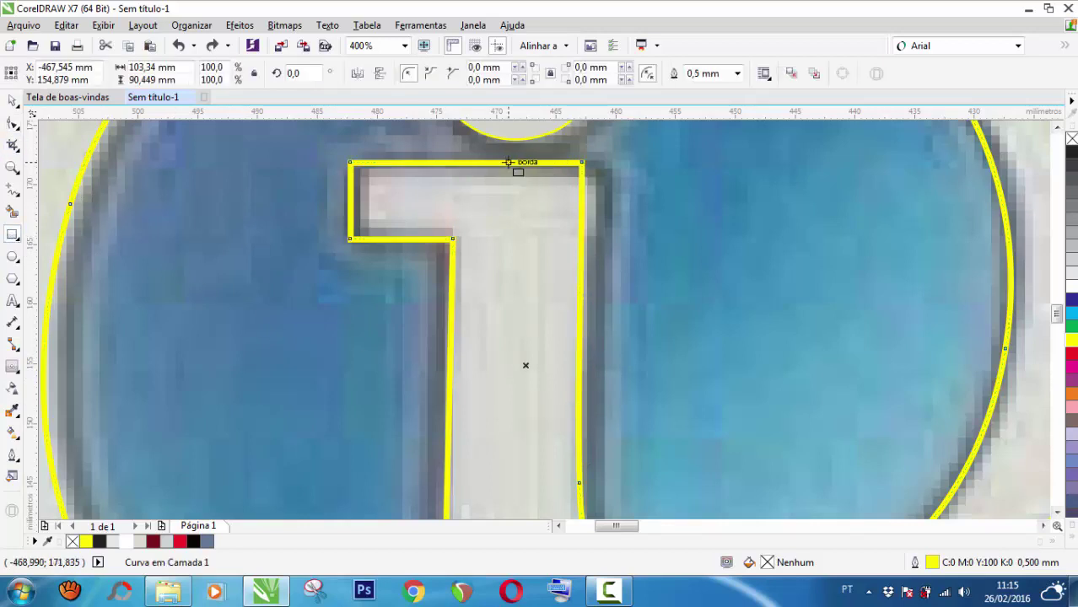
left_click_drag(509, 163, 580, 435)
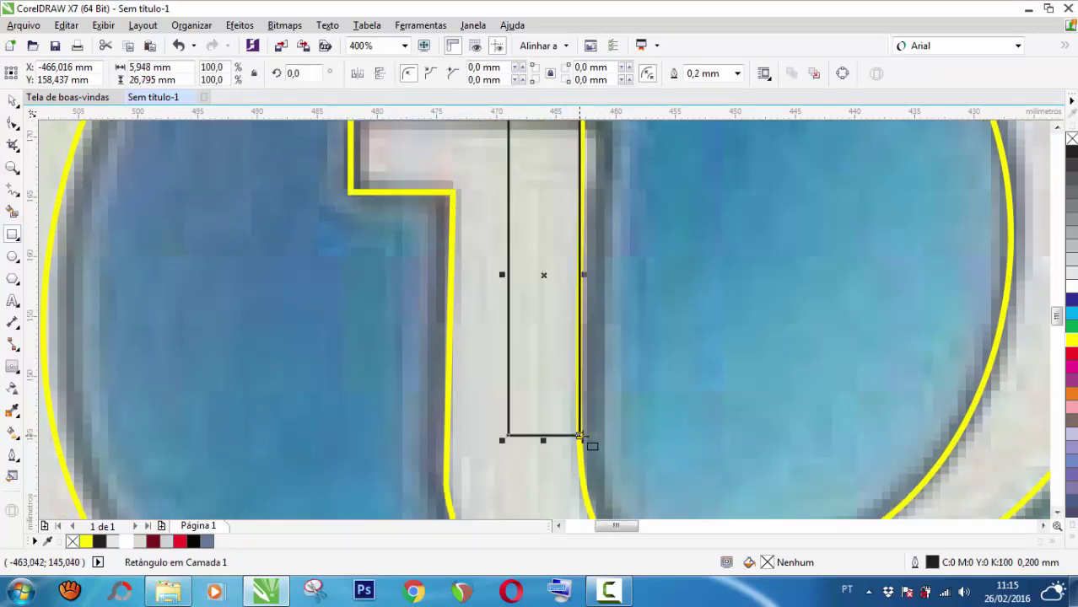
scroll(582, 438, "down", 1)
scroll(586, 295, "up", 2)
scroll(583, 297, "down", 2)
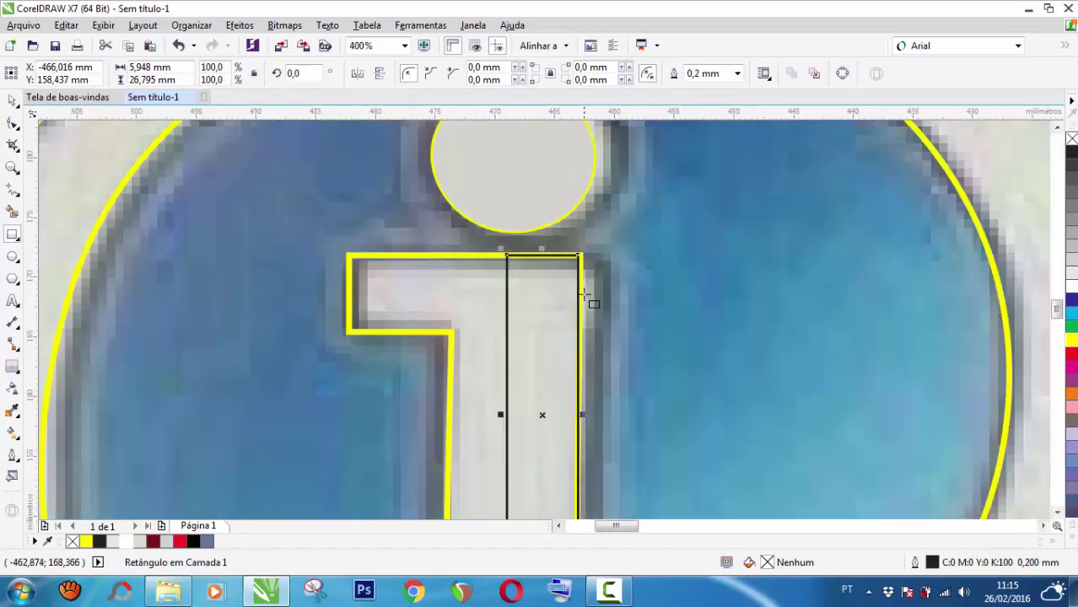
scroll(577, 393, "up", 1)
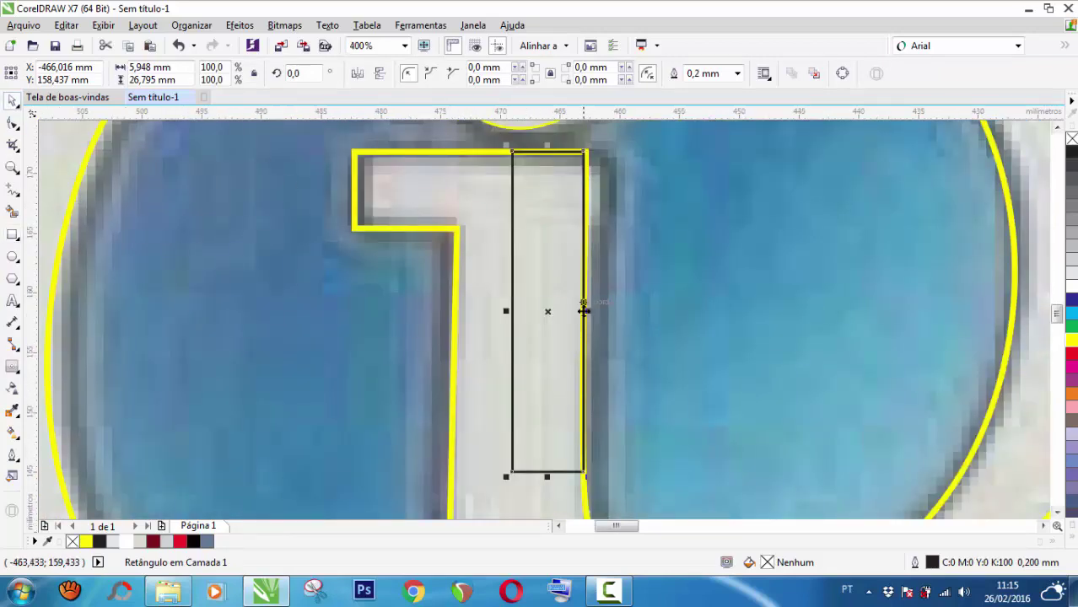
Step: Stretch the rectangle to about 7.1 mm wide and 34.1 mm high, reaching the start of the stem's lower curve
left_click_drag(586, 312, 598, 311)
scroll(540, 302, "down", 1)
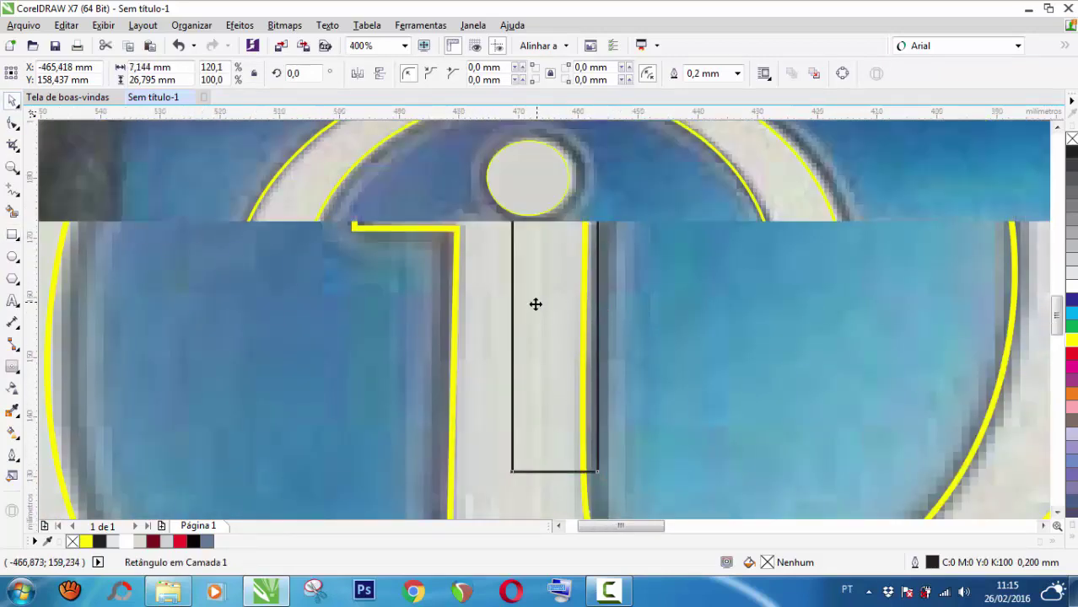
scroll(564, 434, "up", 1)
left_click_drag(530, 361, 528, 441)
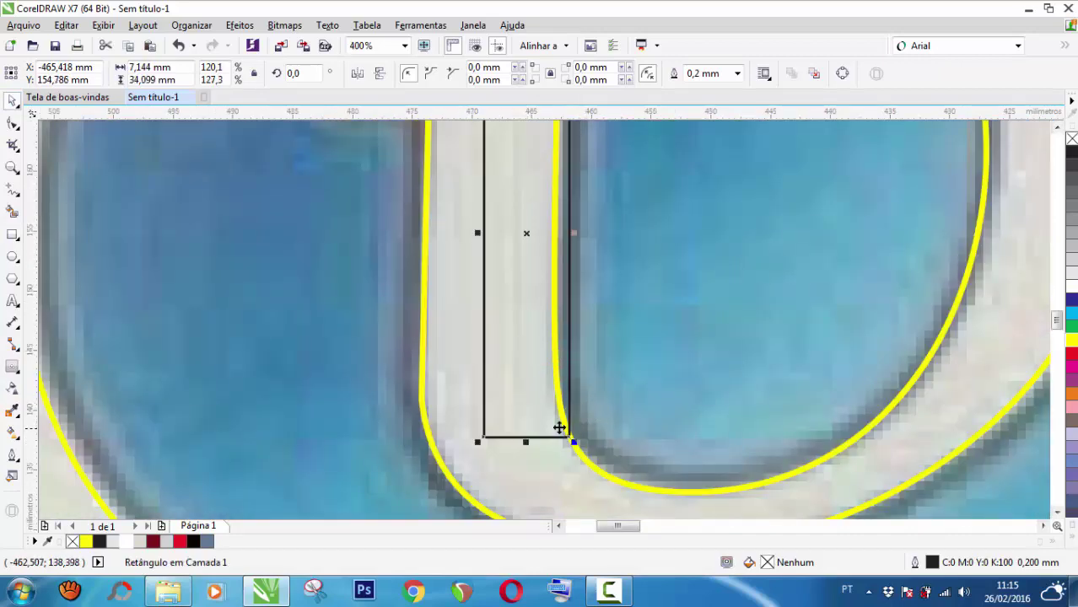
scroll(556, 426, "down", 1)
scroll(556, 318, "up", 1)
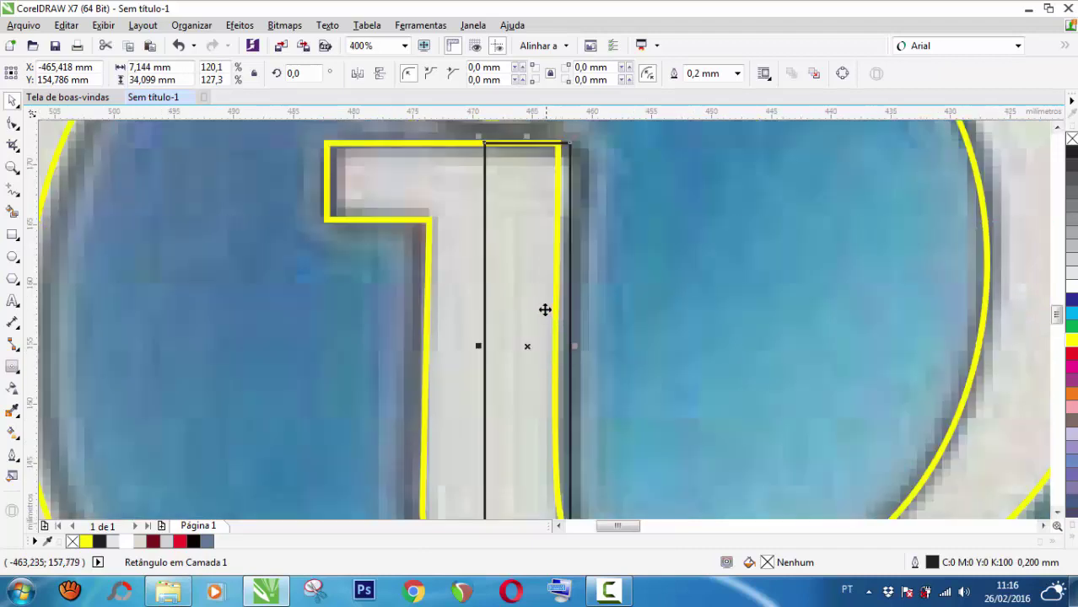
Step: Reposition the rectangle so its right side follows the stem's right edge in the photo
left_click_drag(530, 352, 519, 344)
scroll(548, 259, "down", 1)
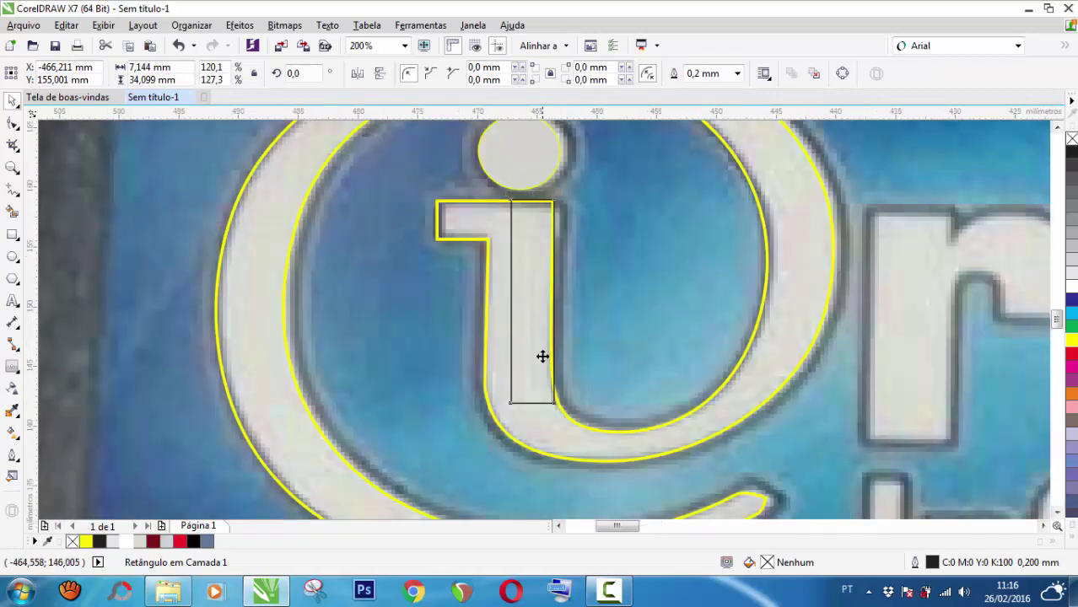
scroll(542, 356, "up", 1)
key("Right")
key("Right")
key("Right")
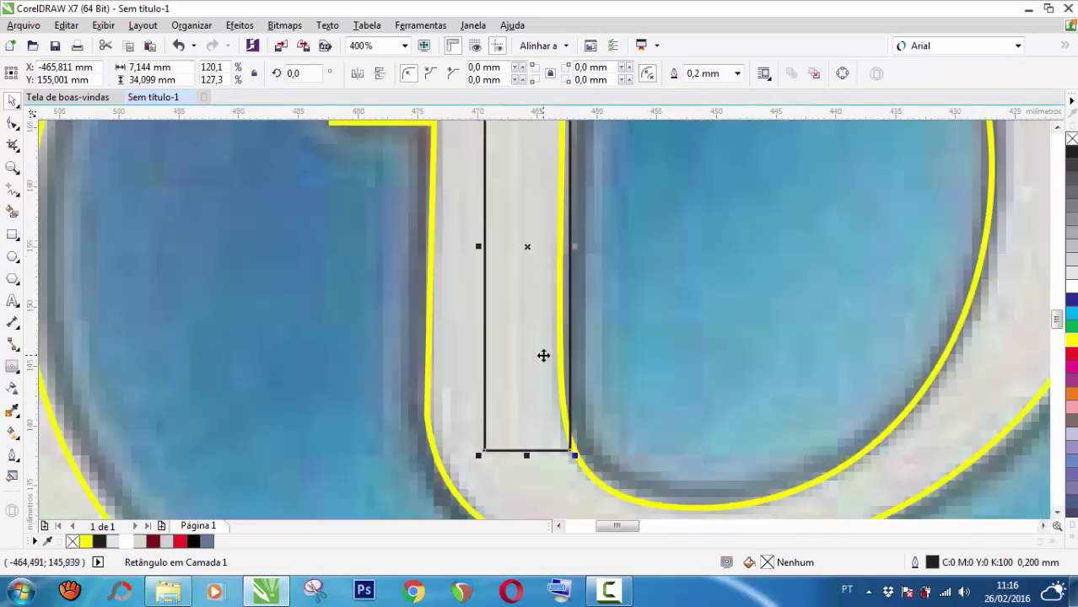
scroll(540, 361, "down", 1)
scroll(544, 235, "up", 1)
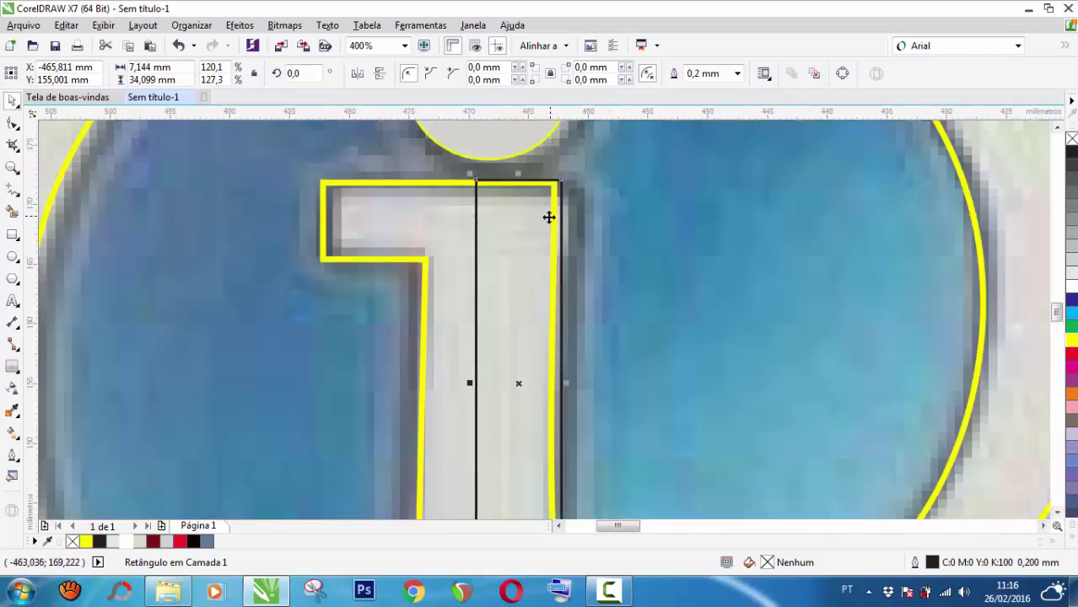
Step: Fine-tune the rectangle's vertical position to align its upper edge with the top outline of the i
scroll(500, 169, "up", 3)
key("Down")
key("Down")
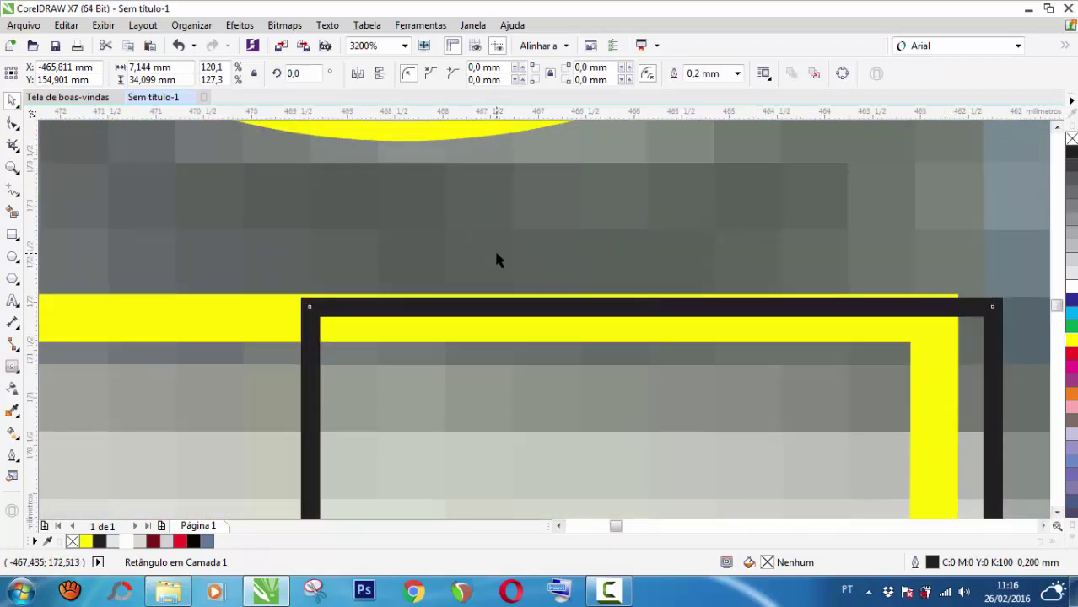
key("Up")
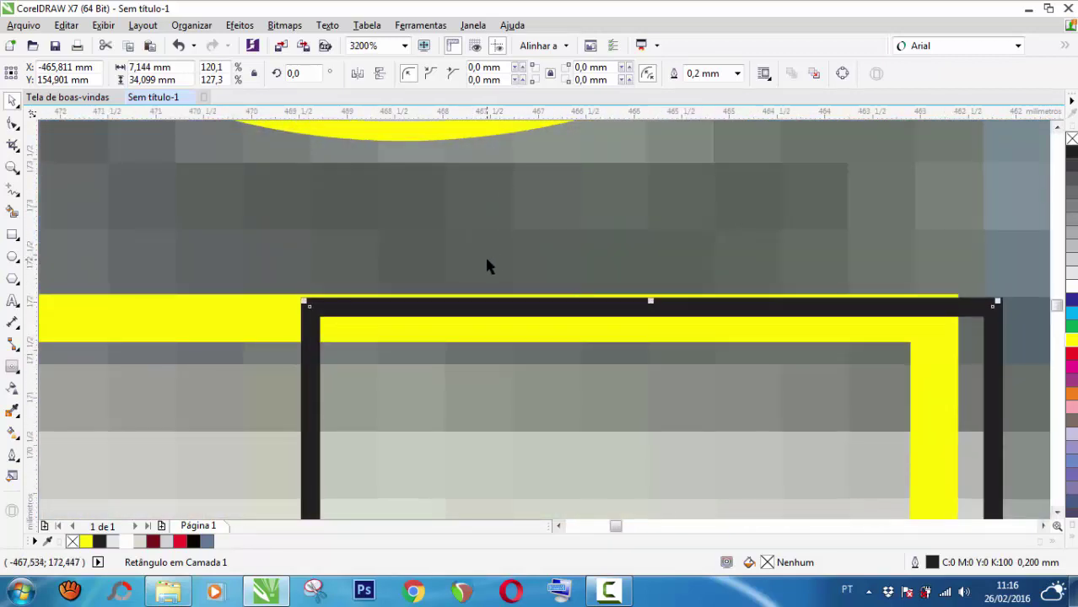
key("Up")
key("Down")
scroll(507, 268, "up", 2)
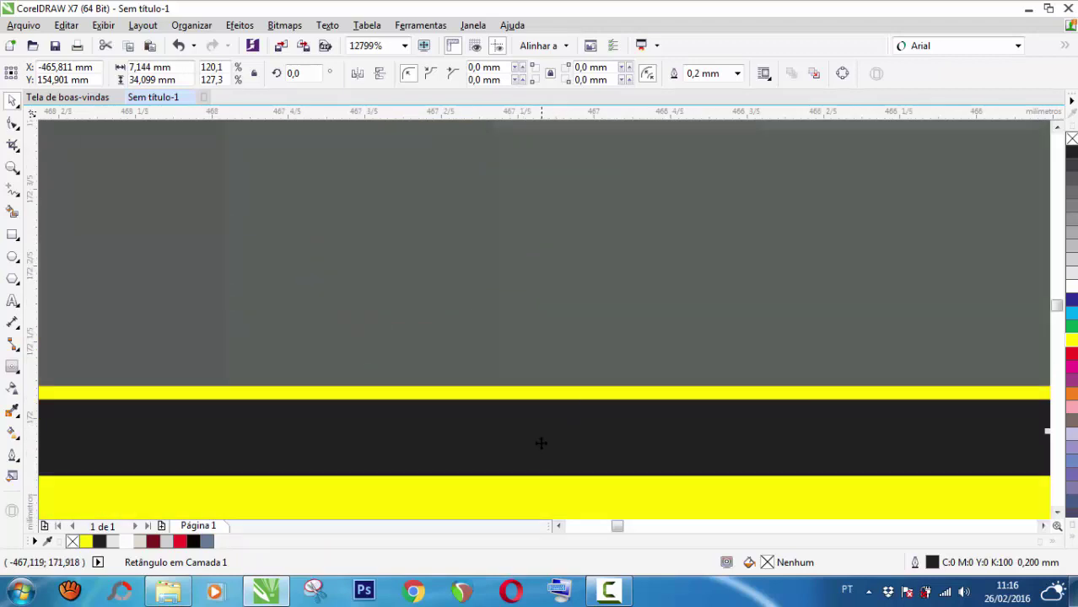
left_click_drag(539, 440, 526, 409)
scroll(537, 422, "up", 1)
scroll(526, 408, "down", 2)
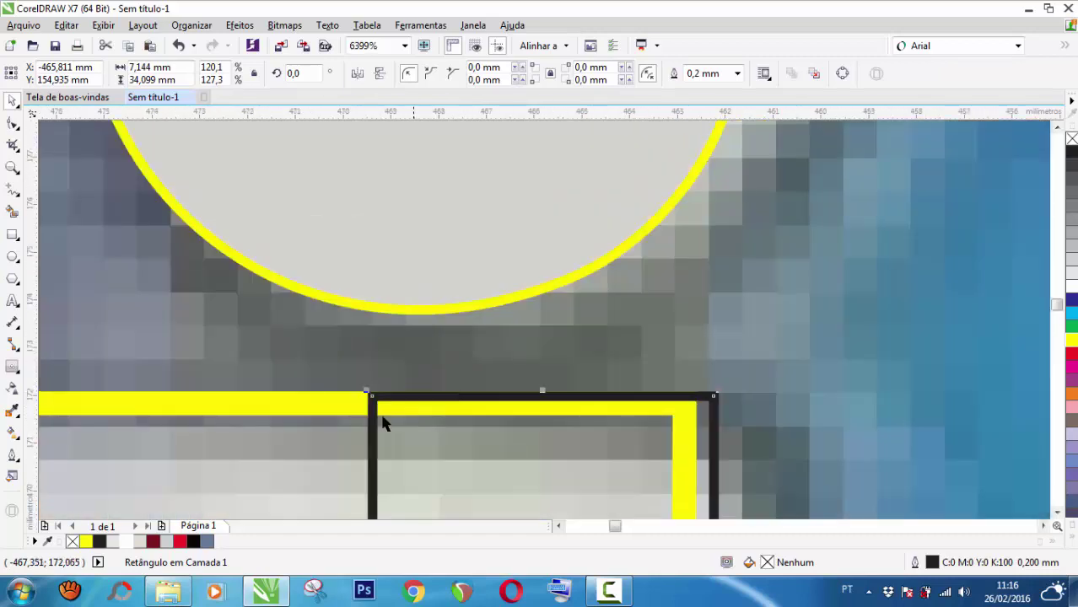
Step: Weld the rectangle to the yellow symbol outline
left_click(325, 416, "shift")
left_click(436, 73)
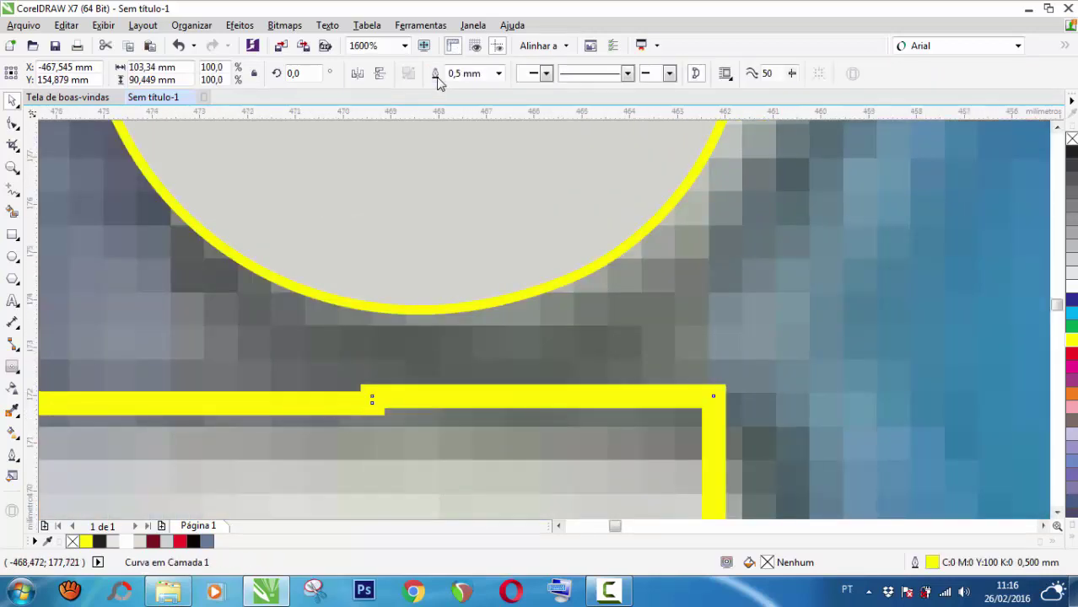
scroll(460, 217, "down", 3)
scroll(450, 191, "up", 3)
scroll(449, 191, "up", 2)
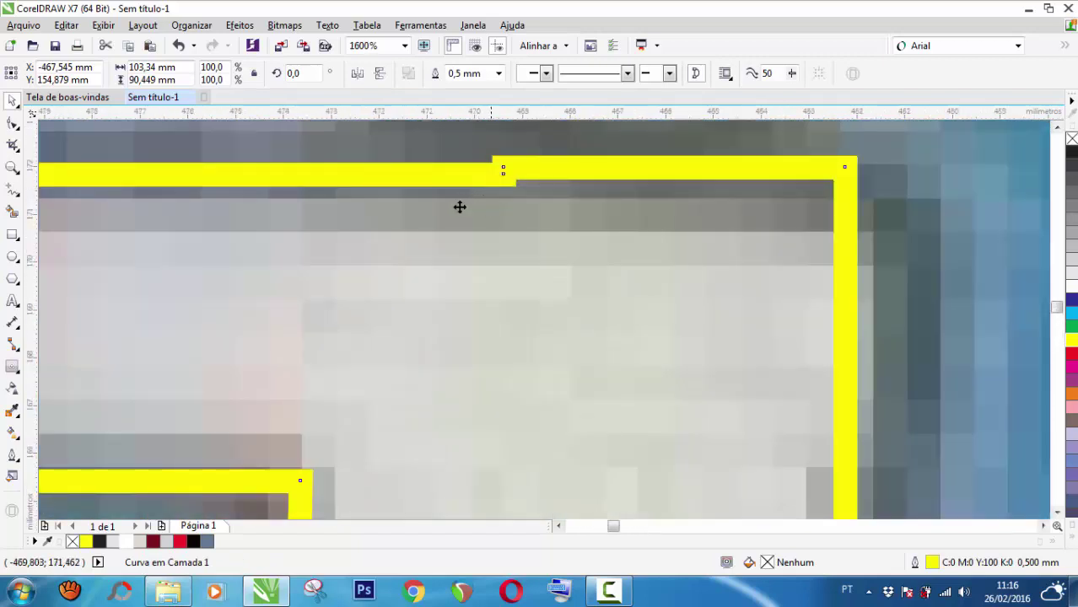
Step: Delete the two surplus nodes on the i's top edge and align the upper-right corner to level that edge
left_click(13, 124)
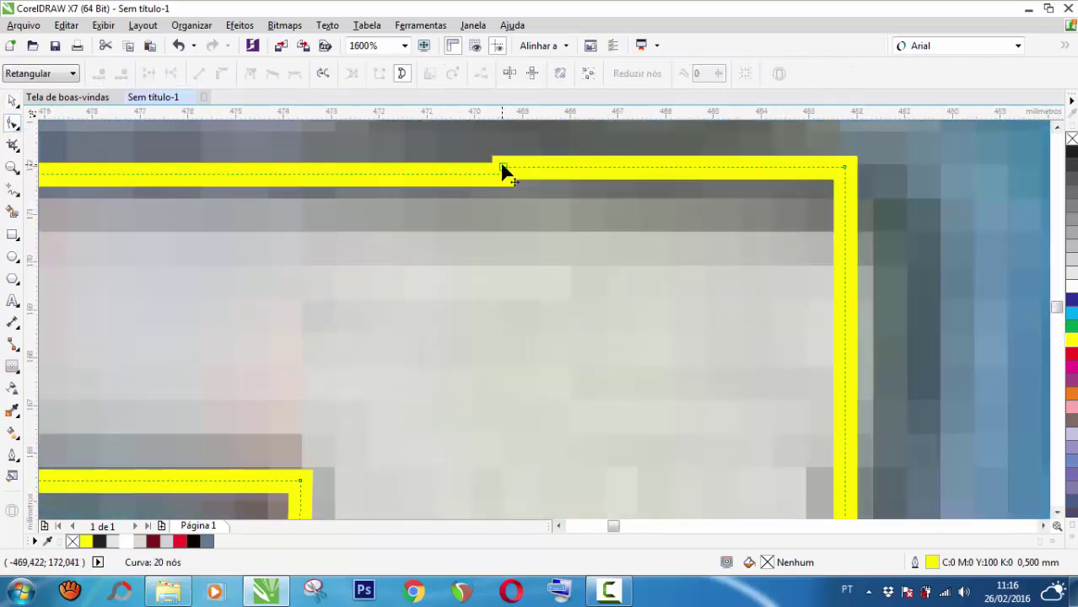
double_click(503, 169)
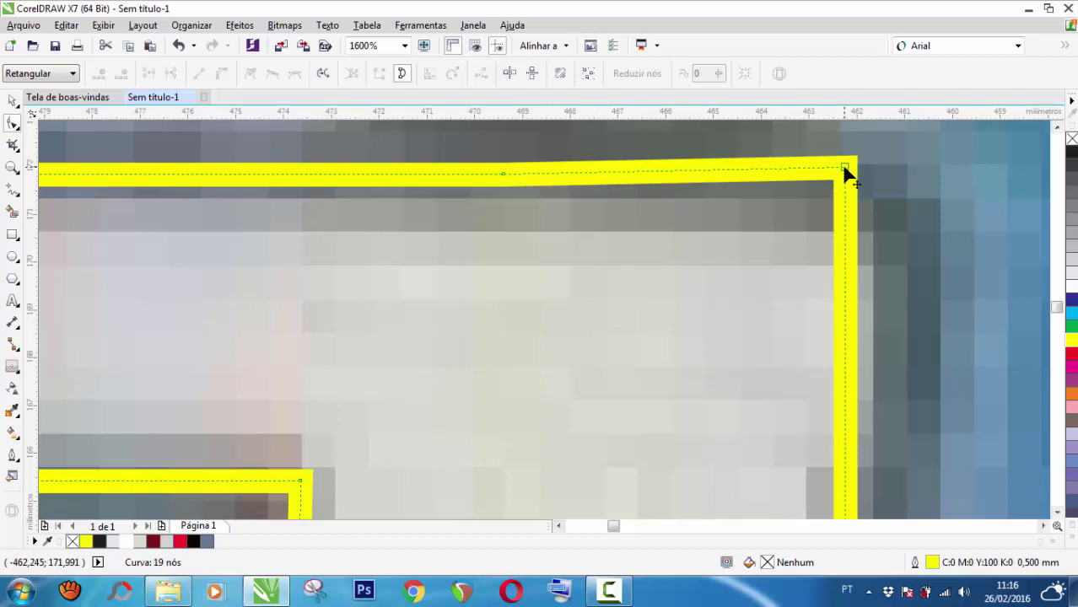
mouse_move(844, 168)
left_mouse_down()
mouse_move(845, 179)
mouse_move(847, 169)
left_mouse_up()
scroll(663, 210, "down", 1)
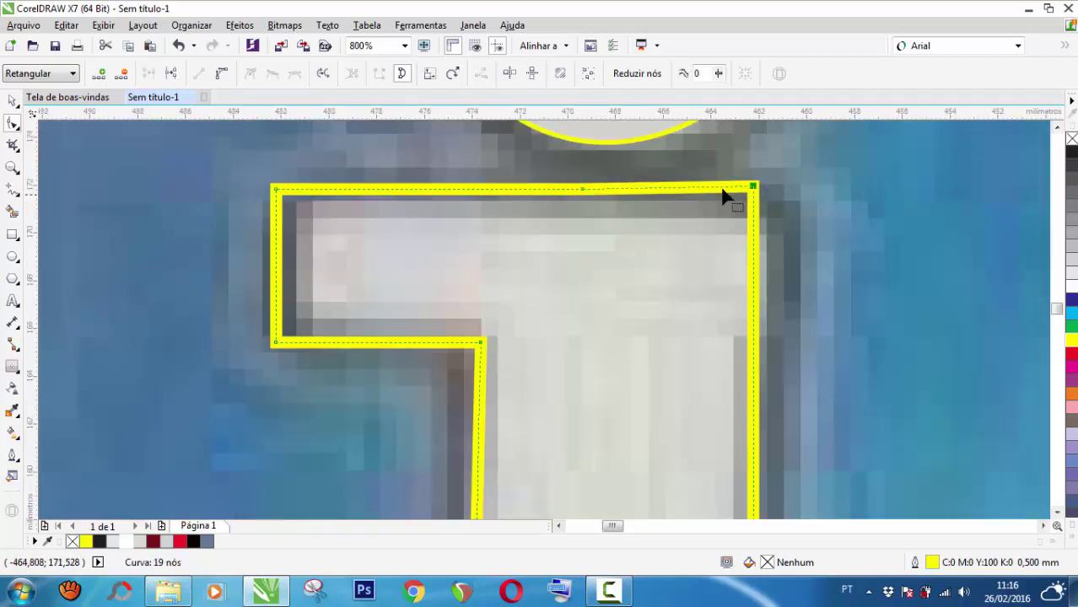
scroll(755, 189, "up", 1)
mouse_move(755, 196)
left_mouse_down()
mouse_move(754, 205)
mouse_move(746, 197)
left_mouse_up()
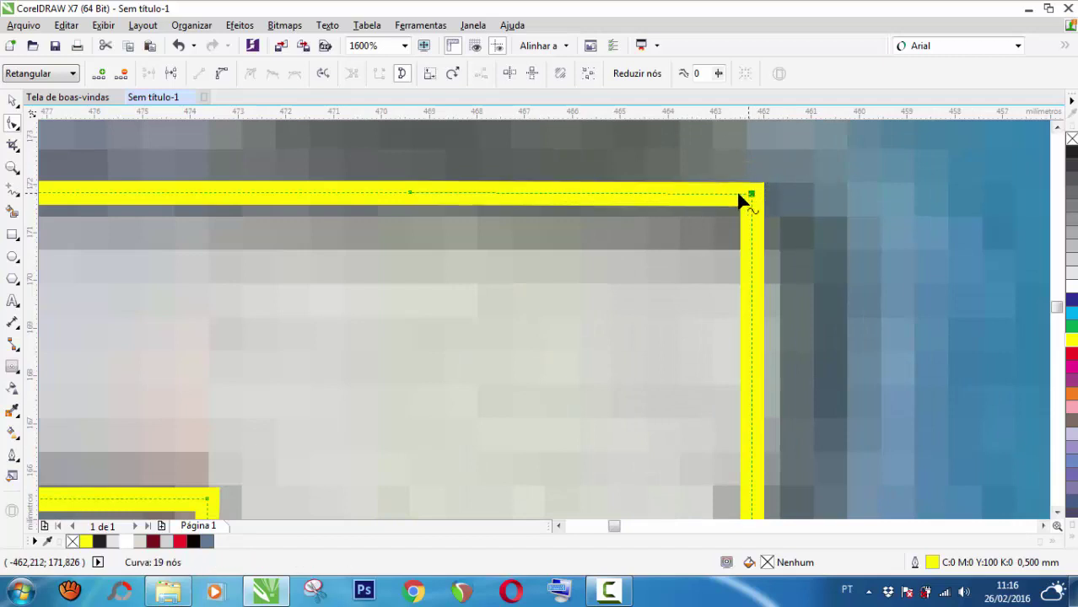
scroll(729, 205, "down", 1)
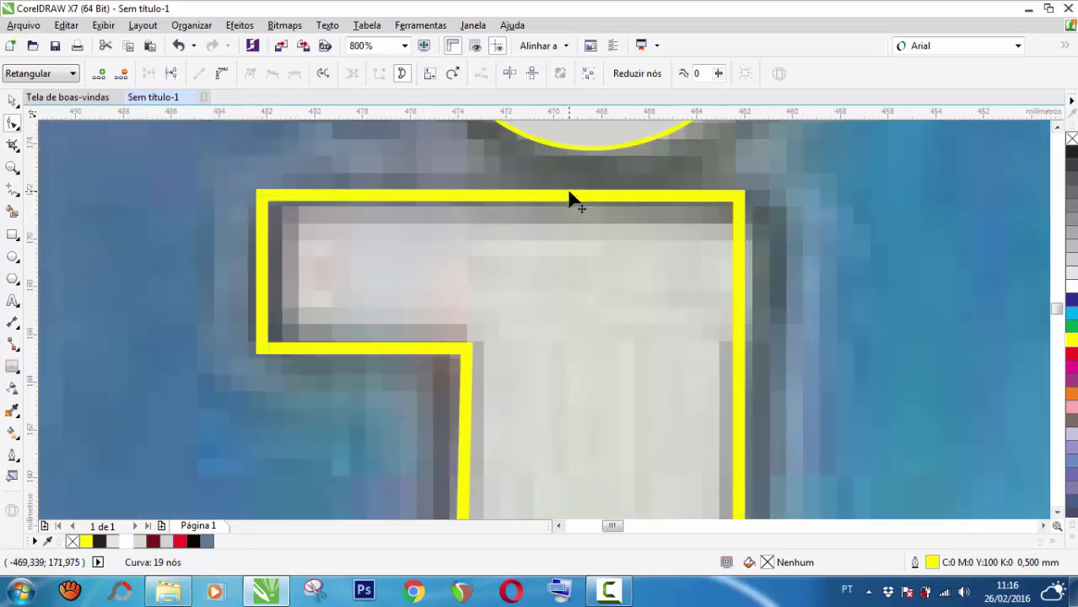
left_click_drag(741, 203, 737, 203)
scroll(675, 186, "down", 2)
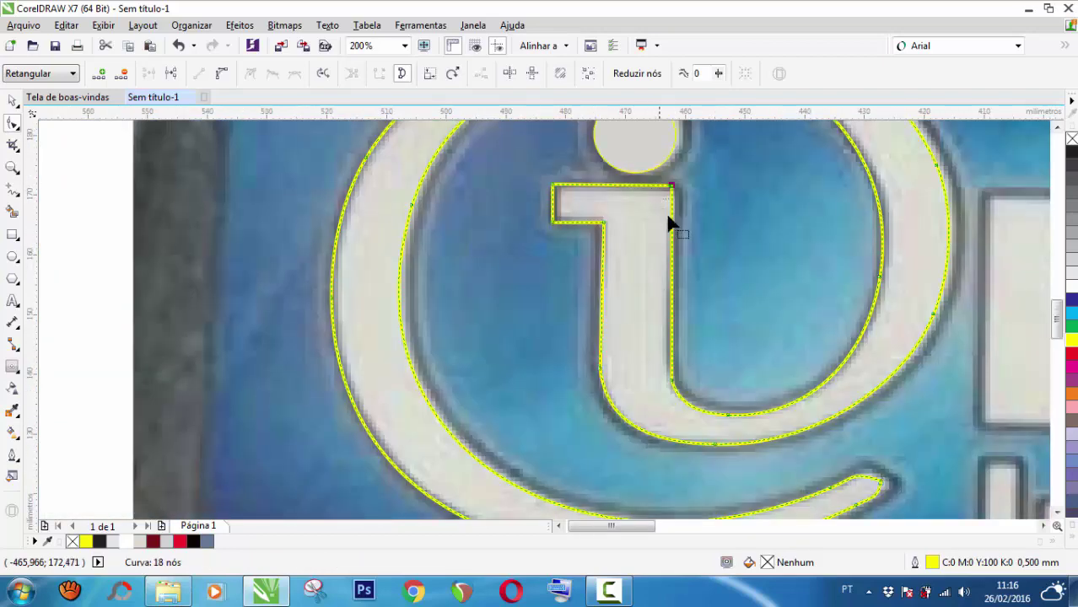
Step: Move the node at the base of the stem's right edge up and inward, and reshape the curve below it
scroll(675, 384, "up", 1)
scroll(679, 404, "down", 2)
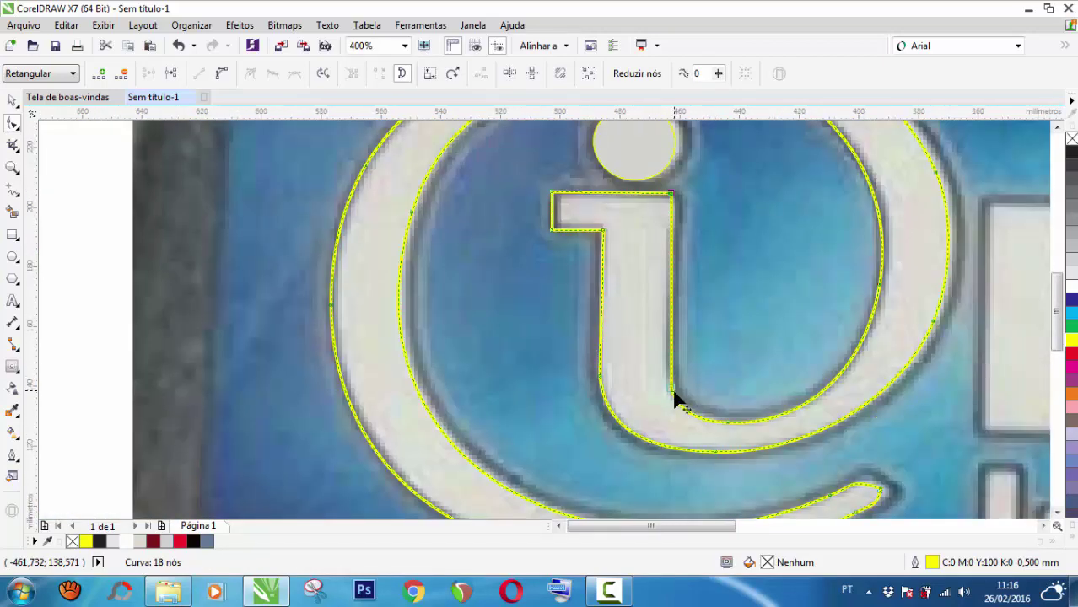
scroll(674, 398, "up", 2)
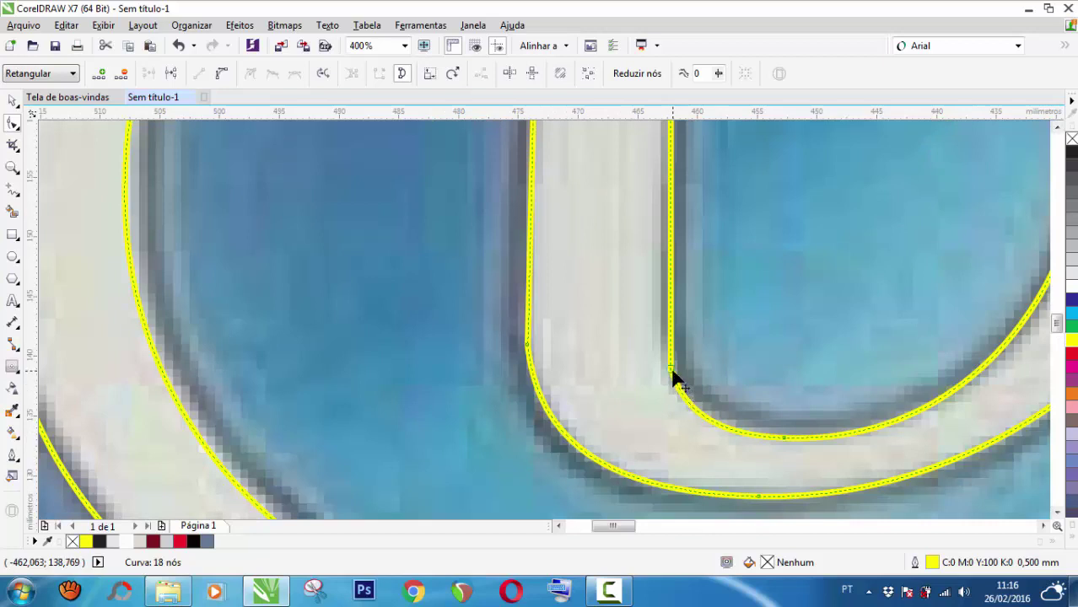
left_click_drag(673, 374, 655, 328)
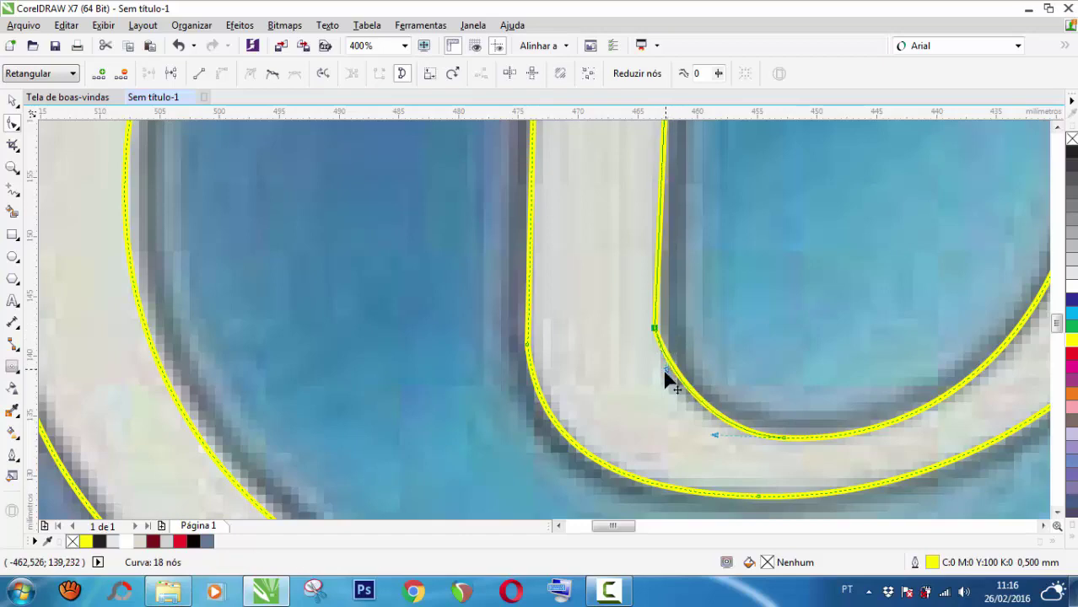
left_click_drag(664, 370, 664, 380)
scroll(664, 380, "down", 2)
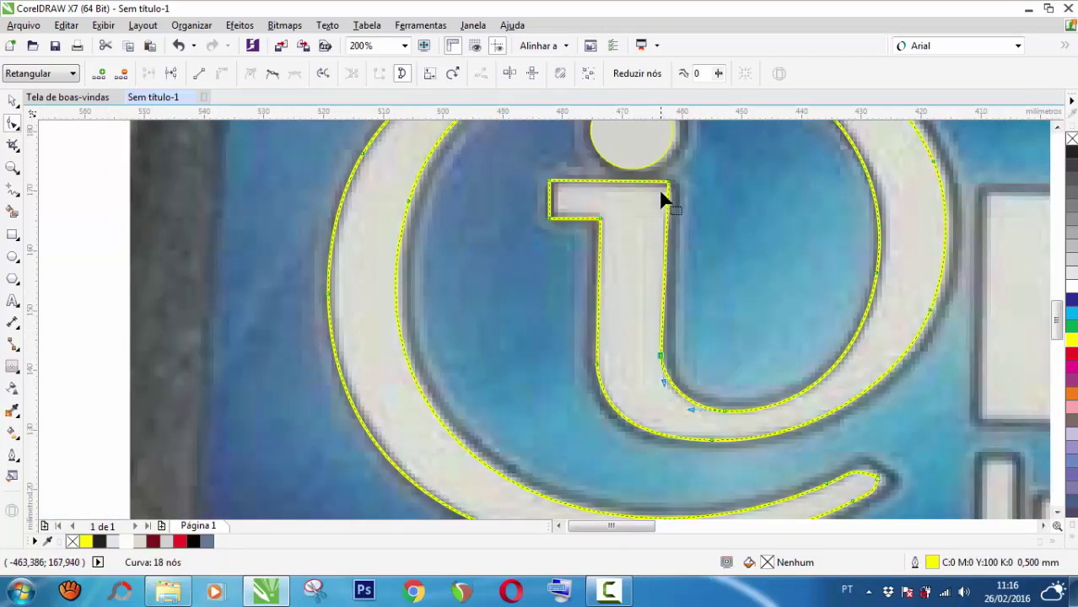
Step: Shift the i's upper-right corner slightly inward to straighten the stem's right edge
scroll(586, 215, "up", 2)
scroll(574, 232, "down", 3)
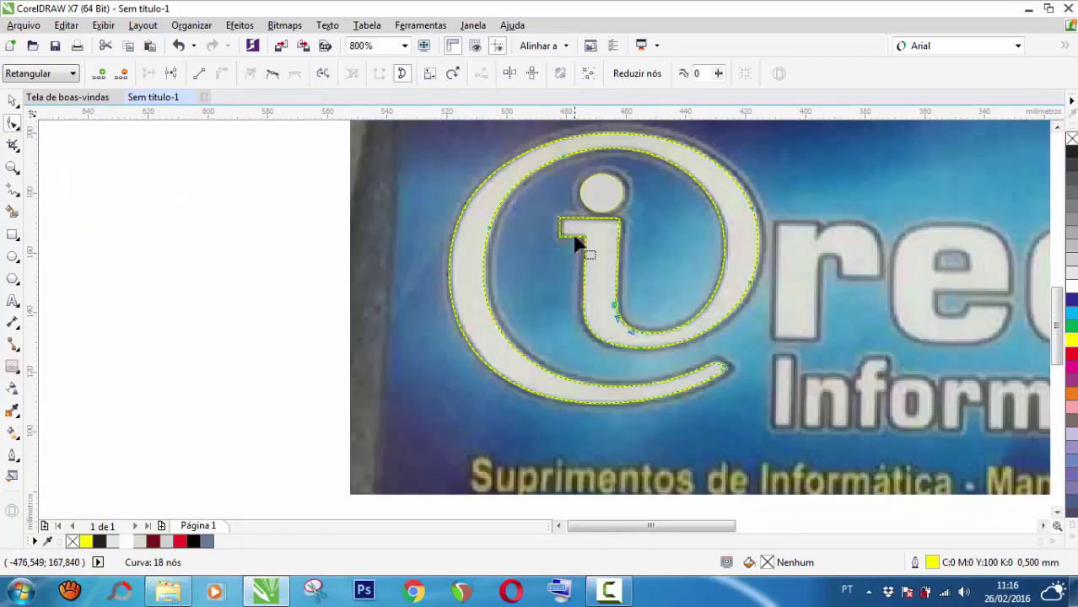
scroll(601, 230, "up", 2)
scroll(671, 217, "up", 2)
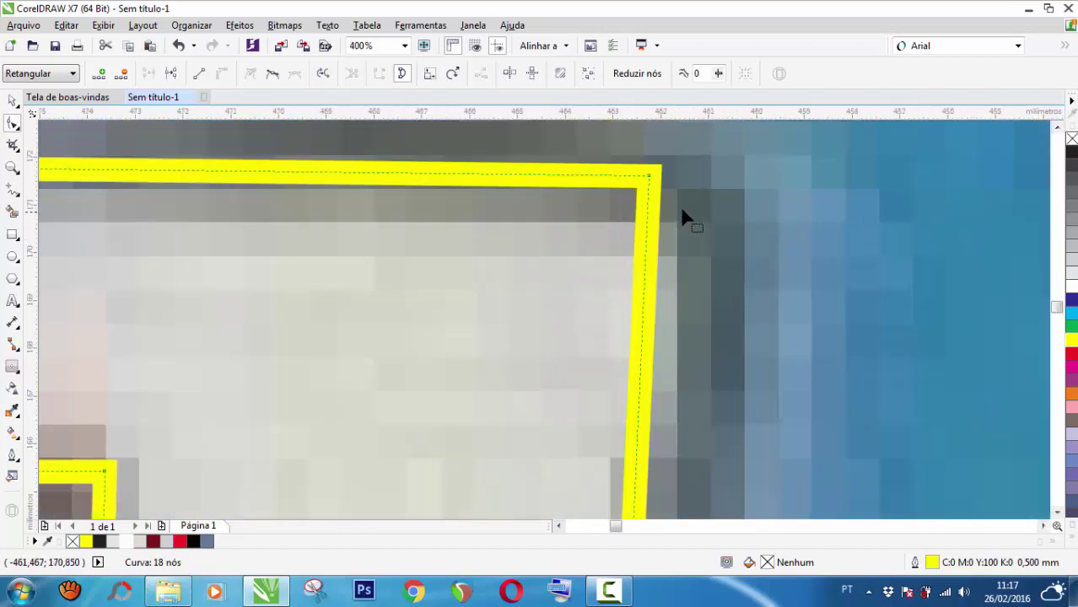
left_click_drag(646, 181, 639, 178)
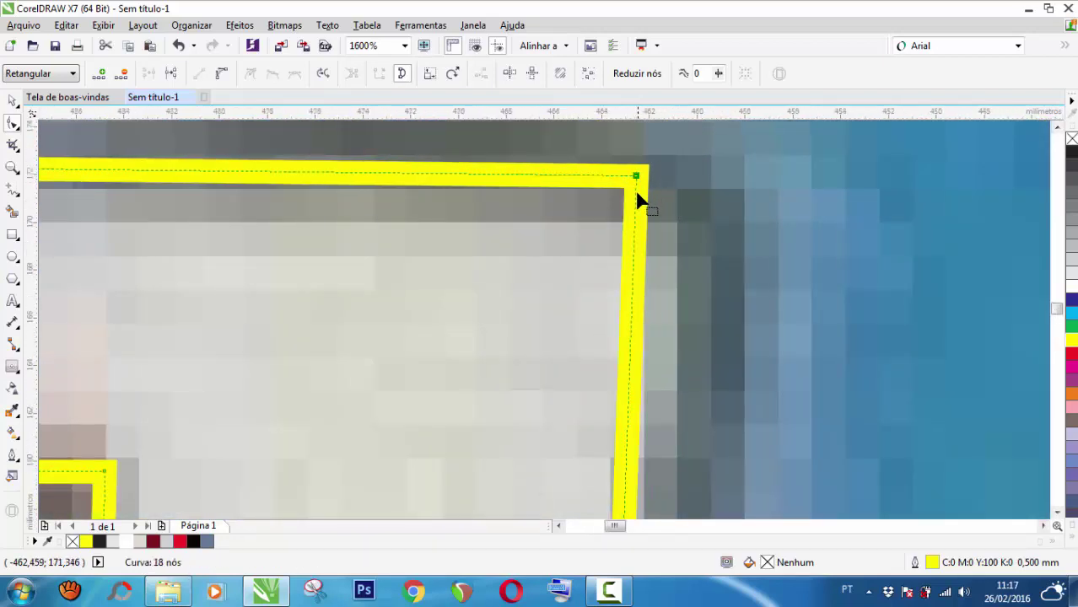
scroll(638, 185, "down", 3)
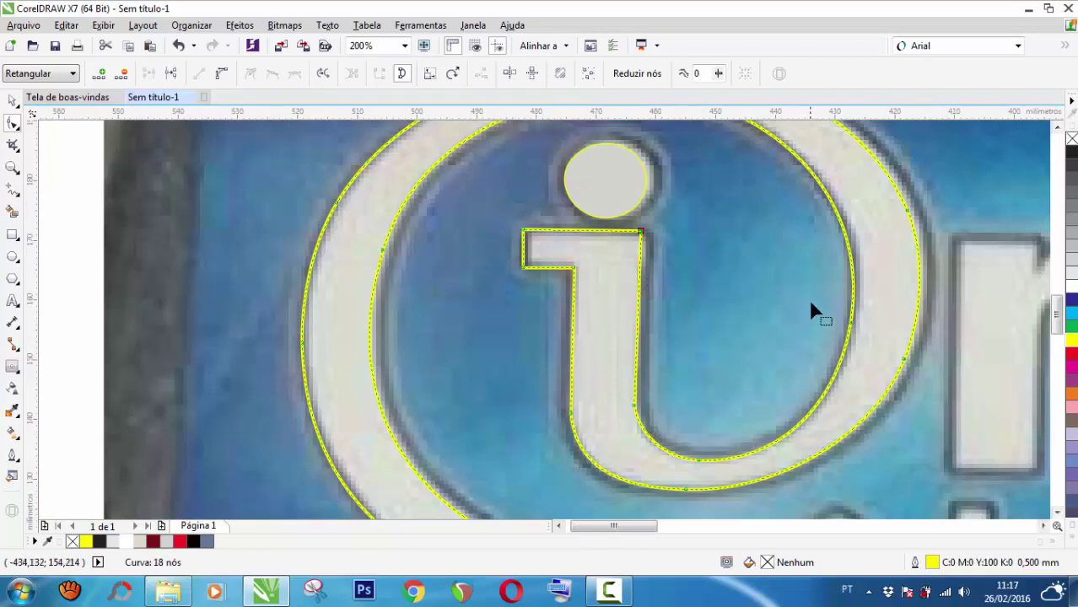
Step: Add a node on the upper-right part of the ring's inner curve and adjust it and its handle to the photo
scroll(812, 305, "down", 3)
scroll(797, 309, "up", 3)
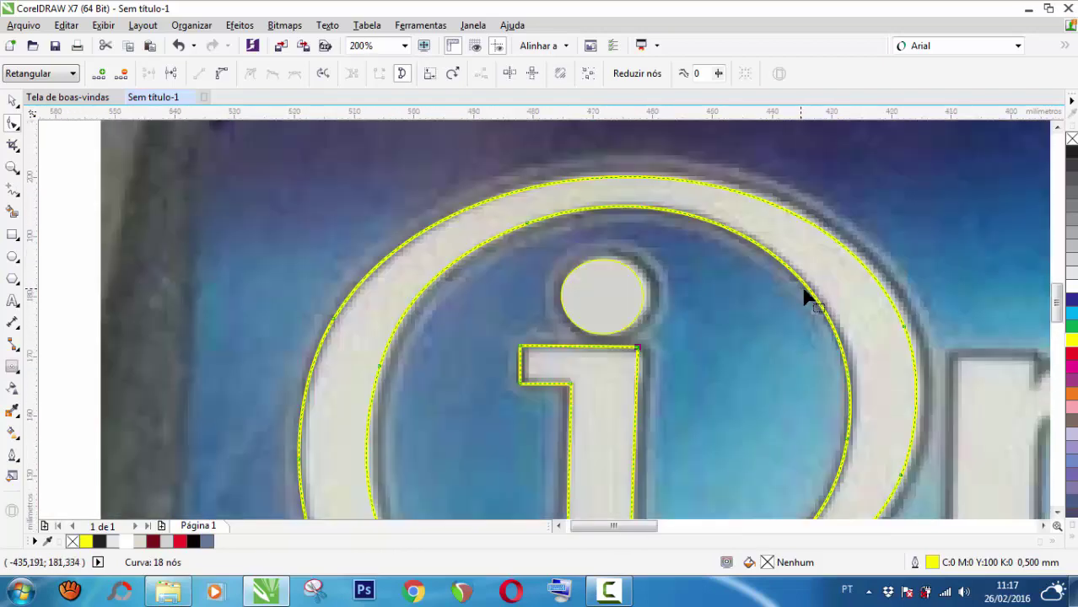
double_click(838, 340)
left_click_drag(838, 340, 841, 330)
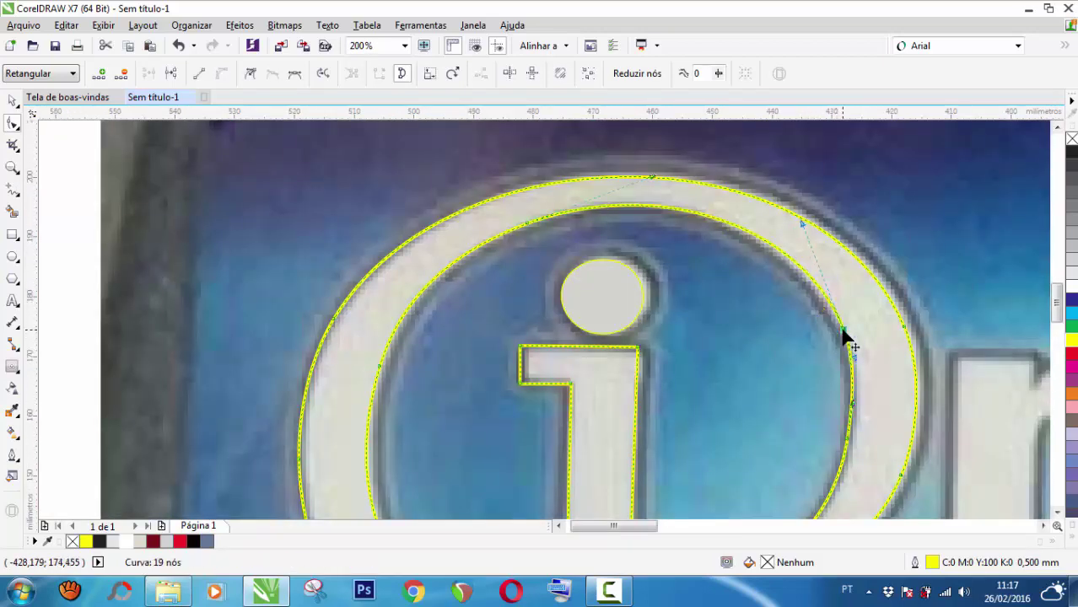
scroll(808, 252, "up", 2)
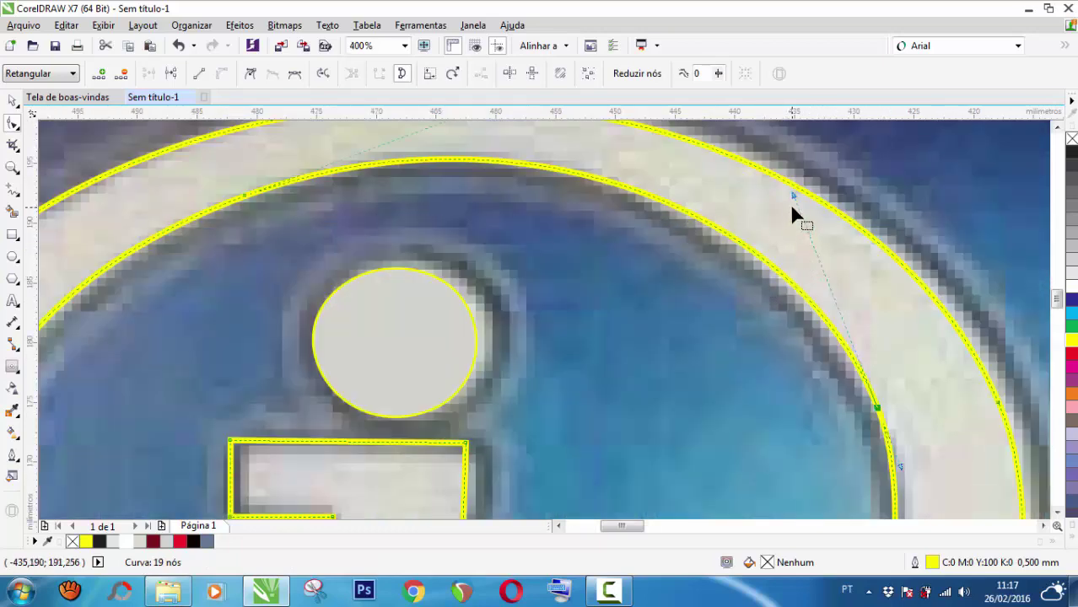
left_click_drag(794, 197, 785, 212)
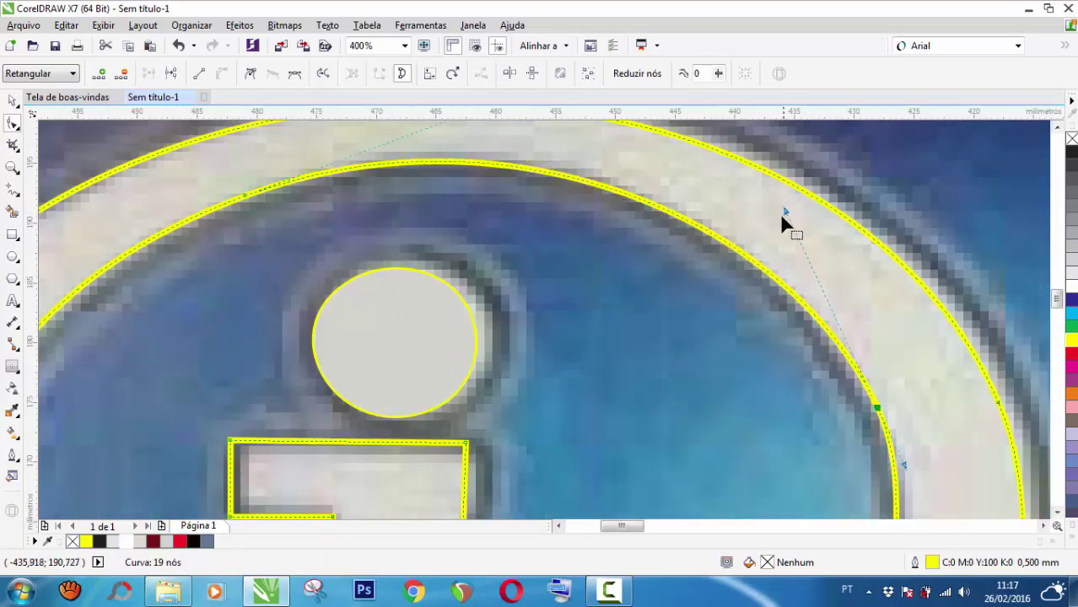
scroll(781, 219, "down", 2)
scroll(836, 443, "down", 4)
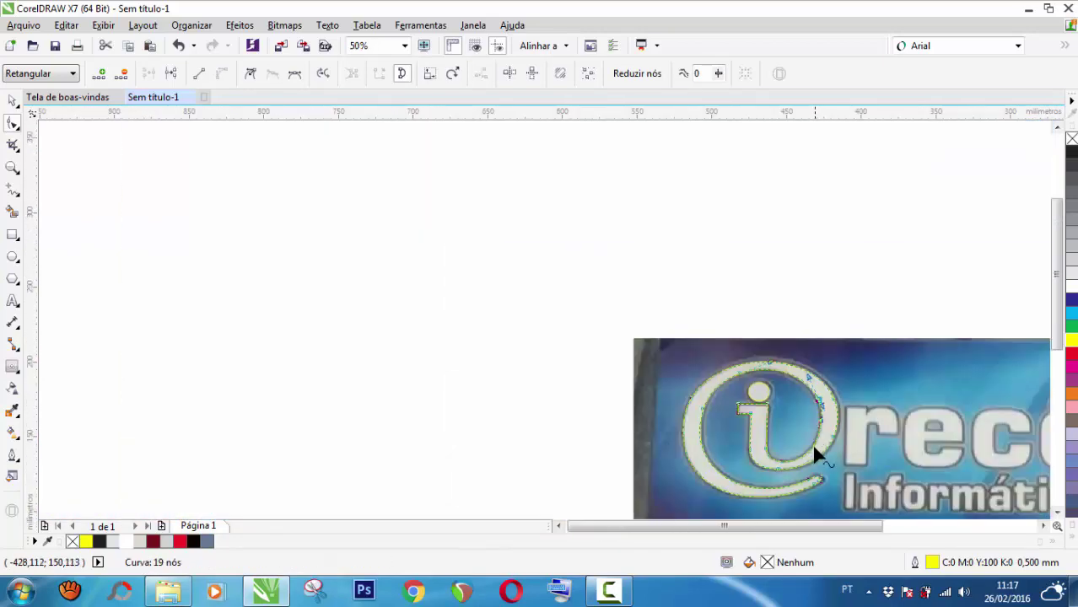
Step: Move the node on the right side of the ring's inner curve slightly outward to match the photo
scroll(836, 443, "up", 4)
scroll(843, 359, "up", 2)
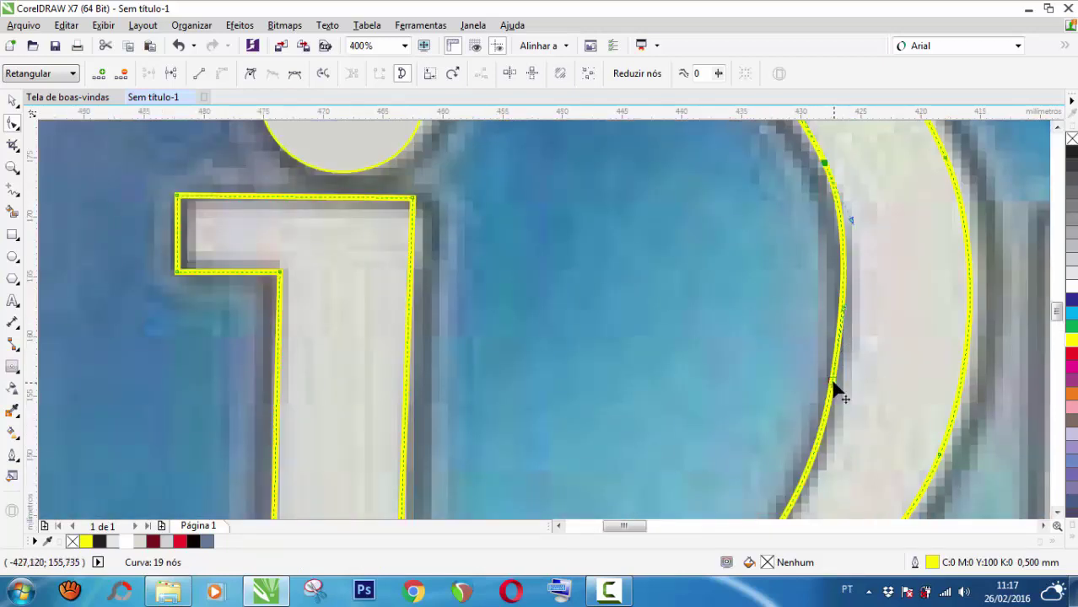
left_click_drag(832, 380, 843, 385)
scroll(831, 329, "down", 2)
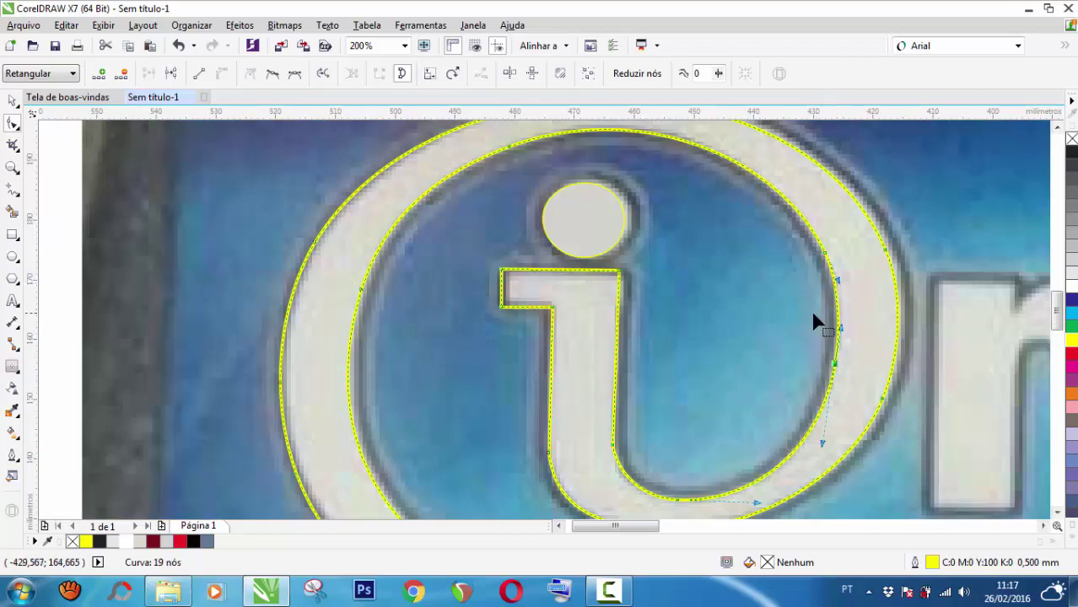
Step: Shift the node on the upper-left part of the ring's outer curve slightly inward onto the photo's edge
scroll(806, 354, "down", 1)
scroll(746, 434, "up", 2)
scroll(606, 407, "down", 1)
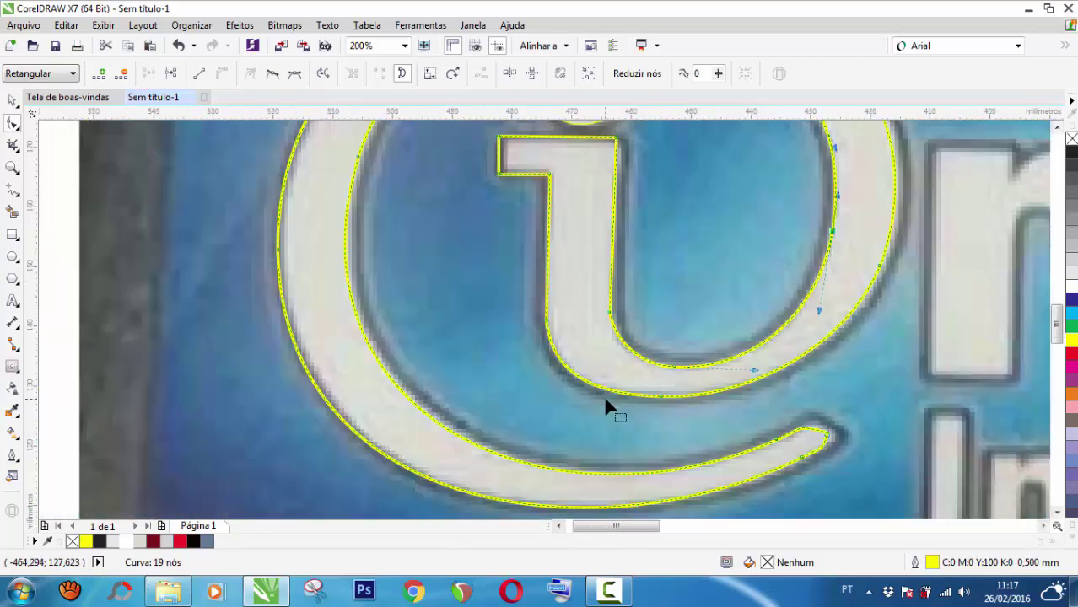
scroll(372, 425, "down", 1)
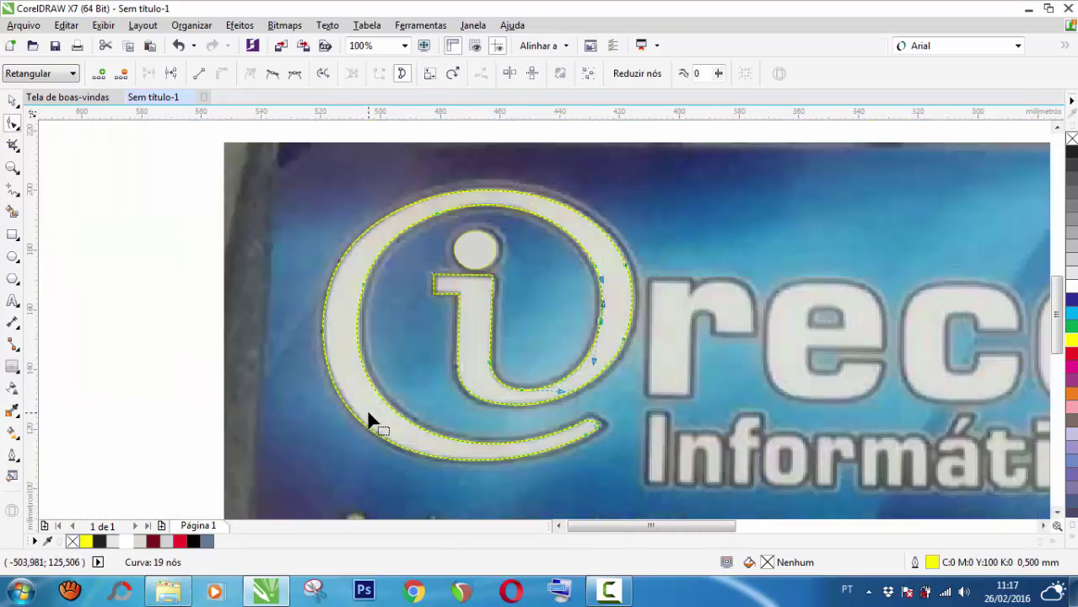
scroll(365, 247, "up", 1)
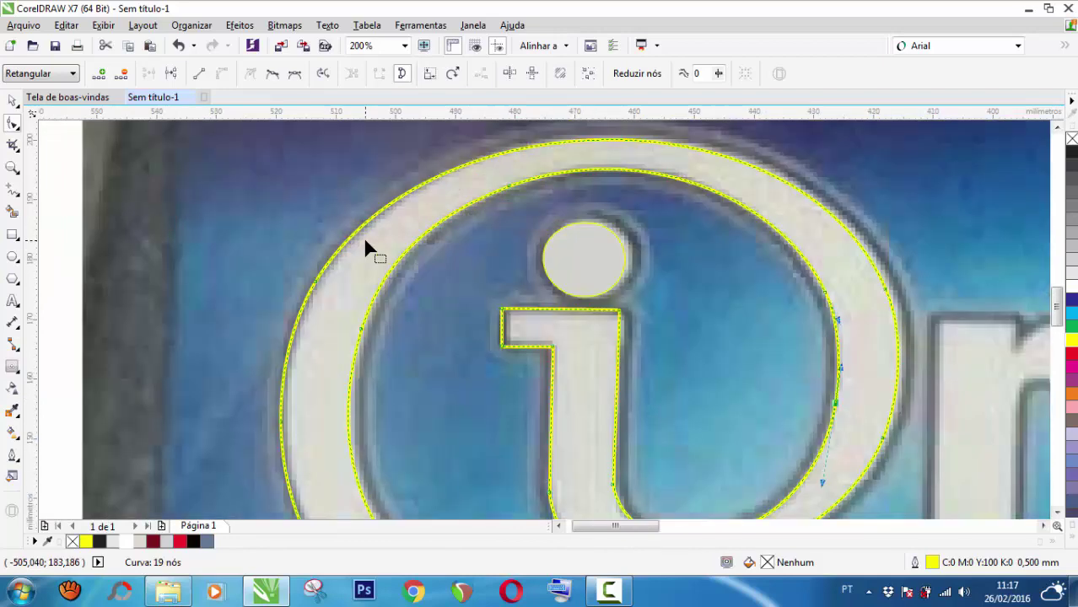
left_click(430, 178)
left_click(320, 284)
scroll(320, 285, "up", 2)
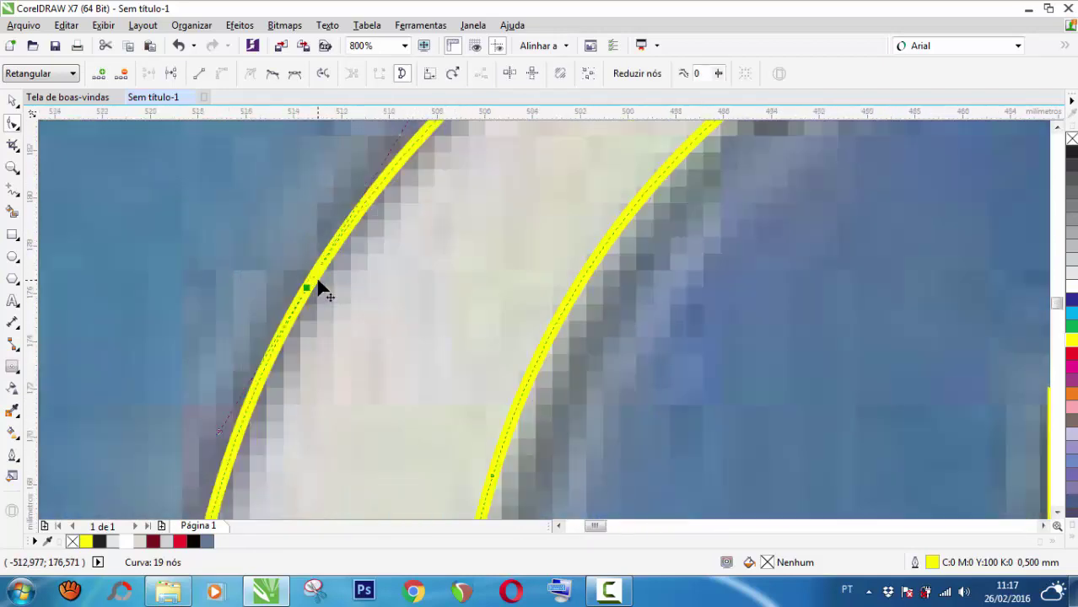
left_click_drag(308, 294, 318, 289)
Step: Reposition the node at the leftmost point of the ring's outer curve to follow the photo's edge
scroll(319, 289, "down", 3)
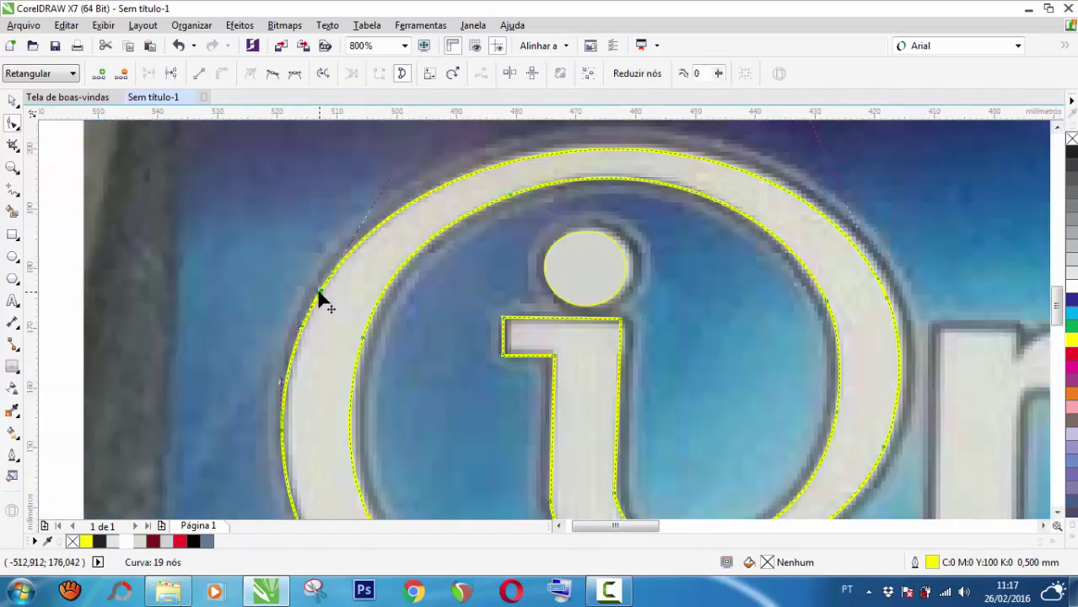
scroll(305, 392, "up", 1)
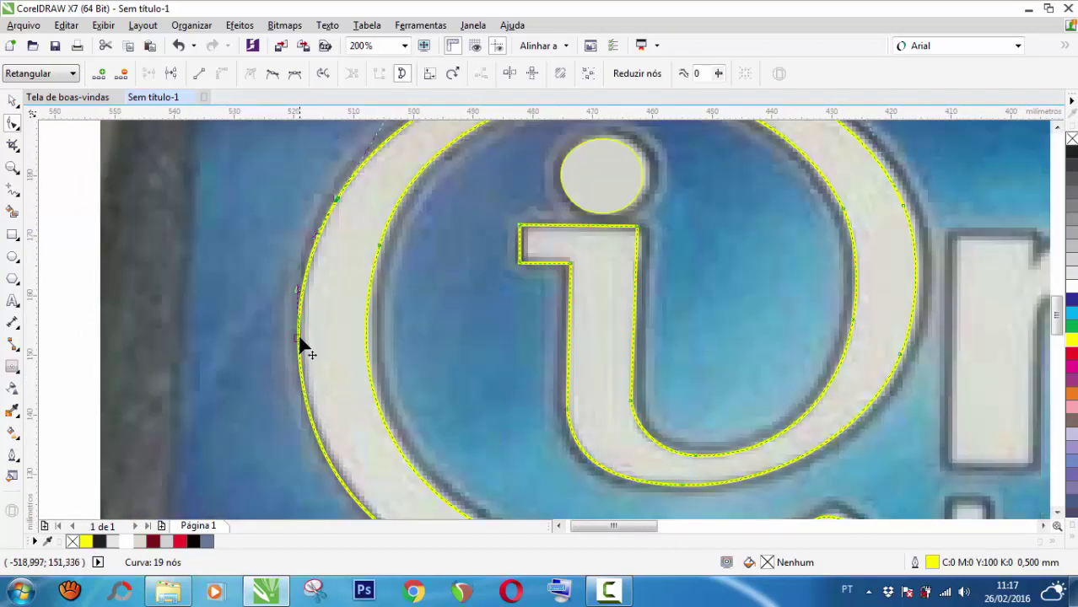
left_click_drag(306, 338, 306, 335)
scroll(307, 346, "up", 1)
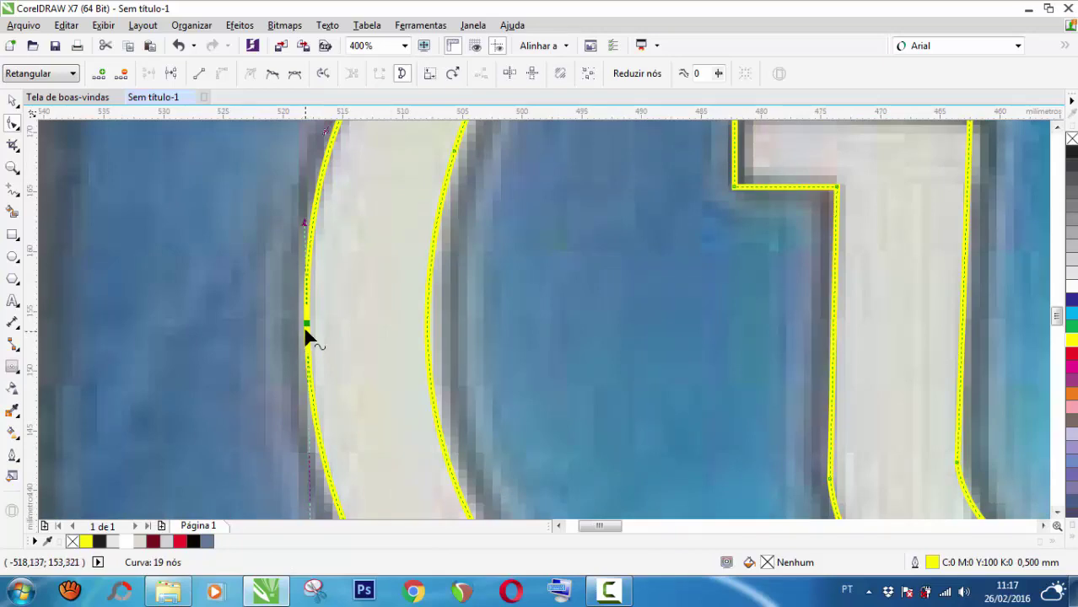
scroll(305, 326, "up", 1)
left_click_drag(306, 324, 292, 325)
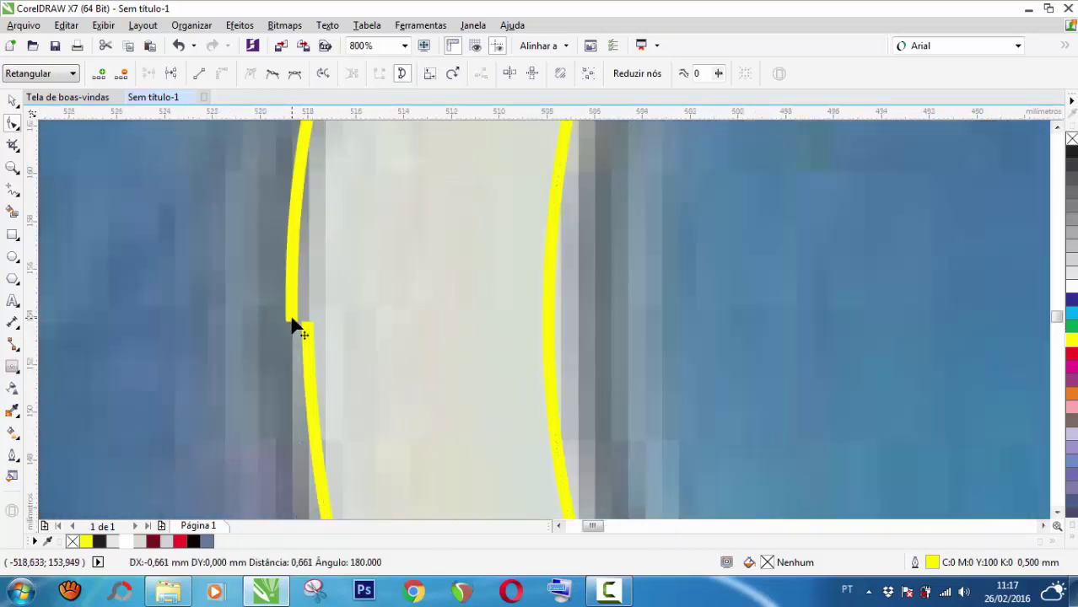
Step: Inspect the ring's left side and lower curves against the photo
scroll(292, 326, "down", 2)
scroll(313, 428, "down", 1)
scroll(322, 459, "up", 2)
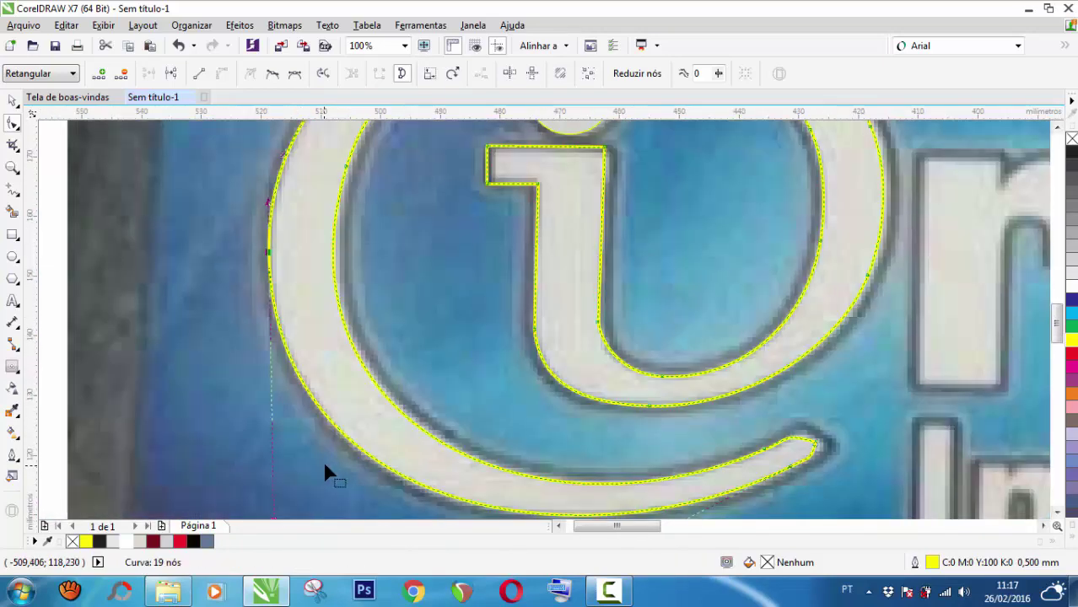
scroll(385, 401, "down", 2)
scroll(387, 397, "up", 1)
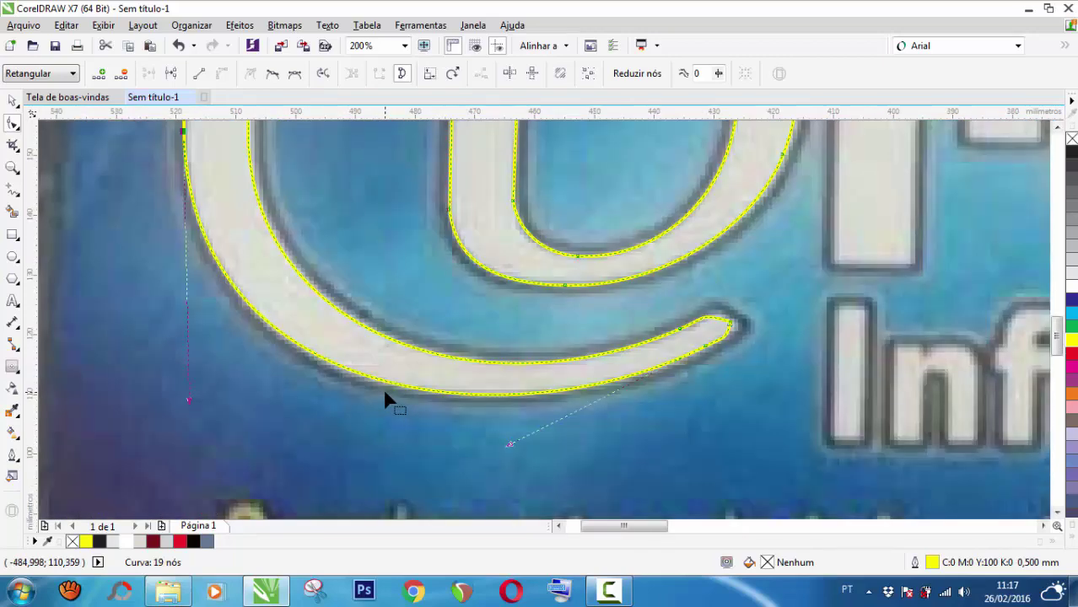
scroll(444, 397, "down", 2)
scroll(393, 330, "up", 3)
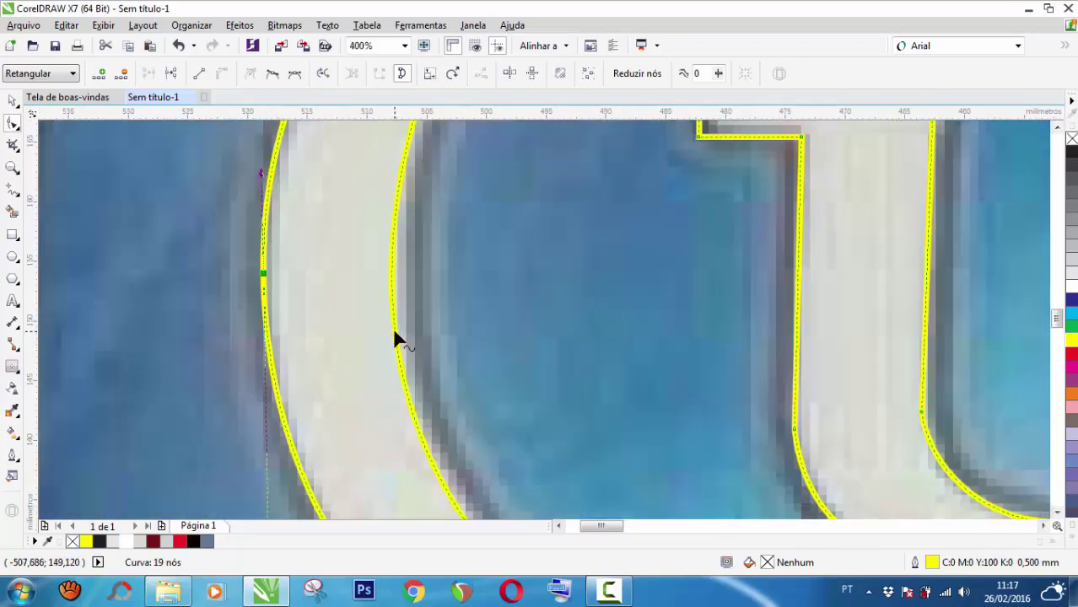
scroll(393, 329, "down", 2)
scroll(464, 428, "up", 2)
scroll(463, 426, "down", 1)
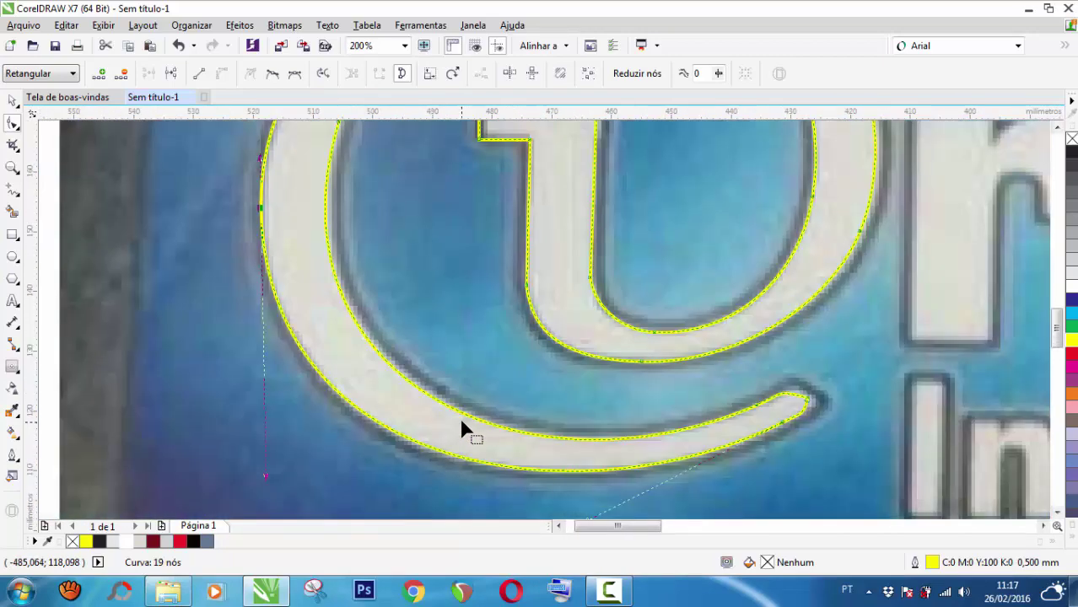
Step: Adjust the long curve handle of the node on the upper edge of the ring's tail to refine the curve
left_click(753, 406)
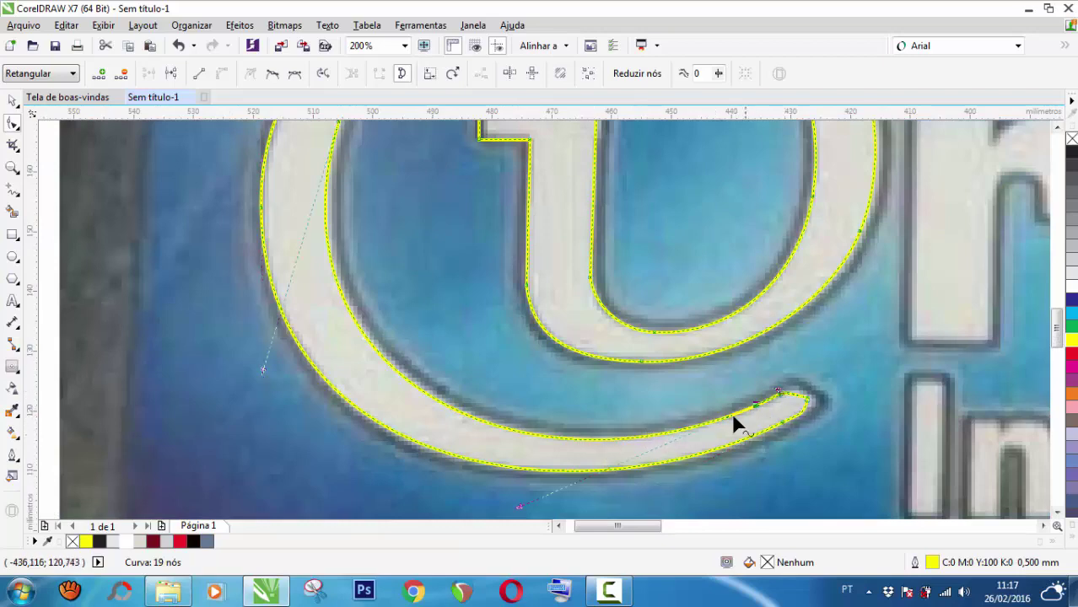
scroll(723, 412, "down", 2)
scroll(577, 428, "up", 2)
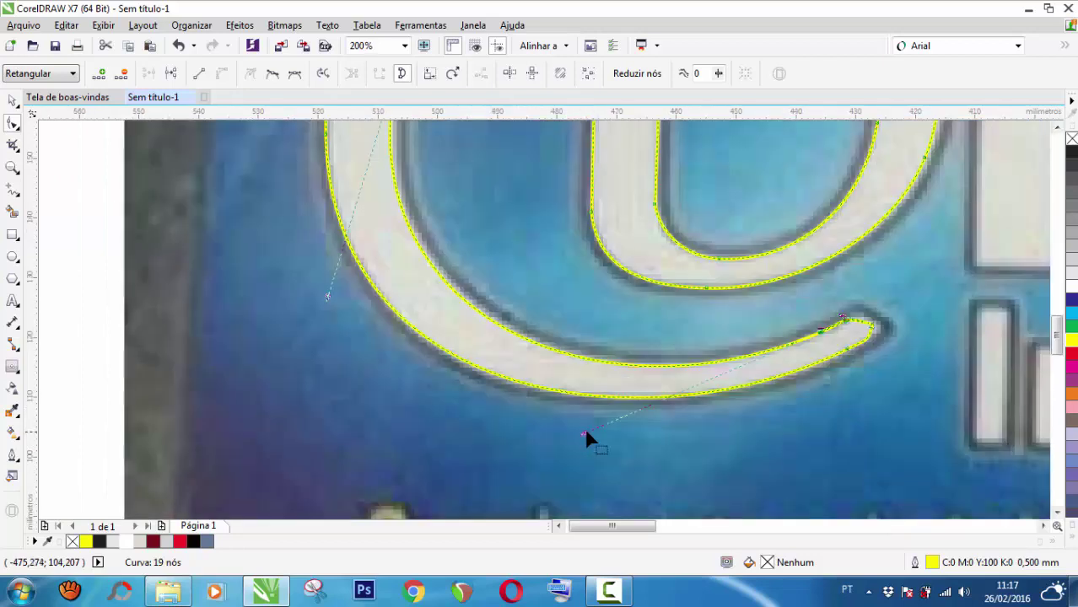
left_click_drag(582, 430, 592, 427)
scroll(557, 417, "down", 1)
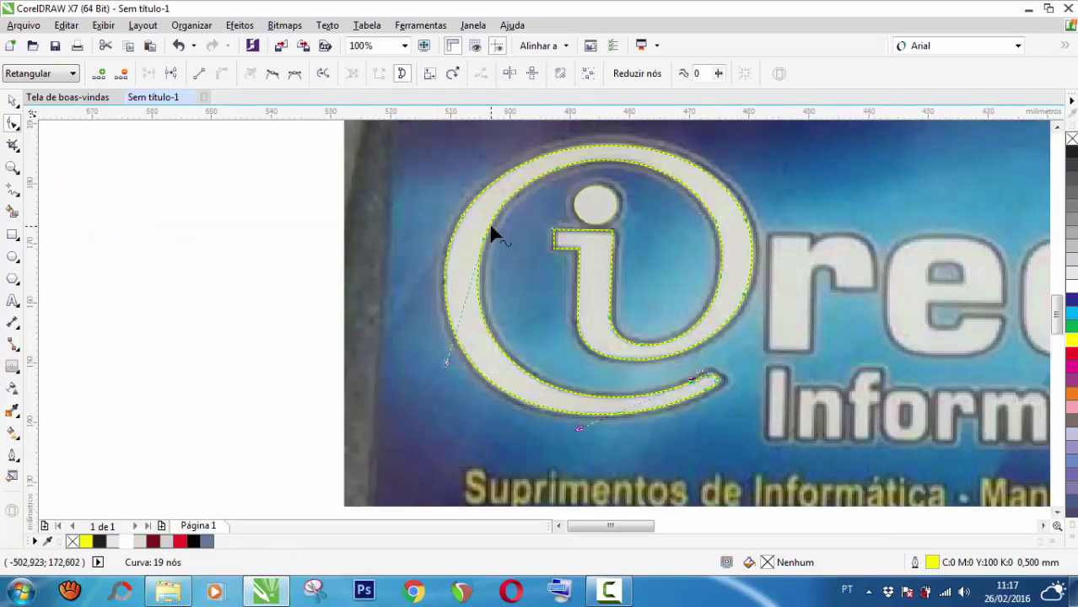
scroll(489, 228, "up", 1)
scroll(477, 243, "down", 1)
scroll(667, 177, "up", 1)
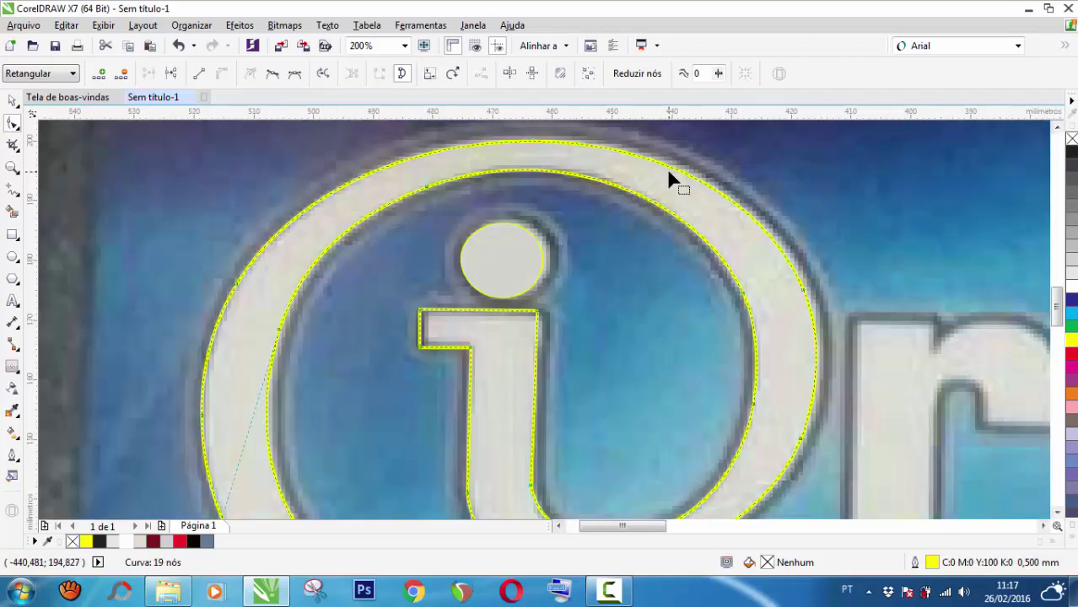
scroll(664, 175, "down", 1)
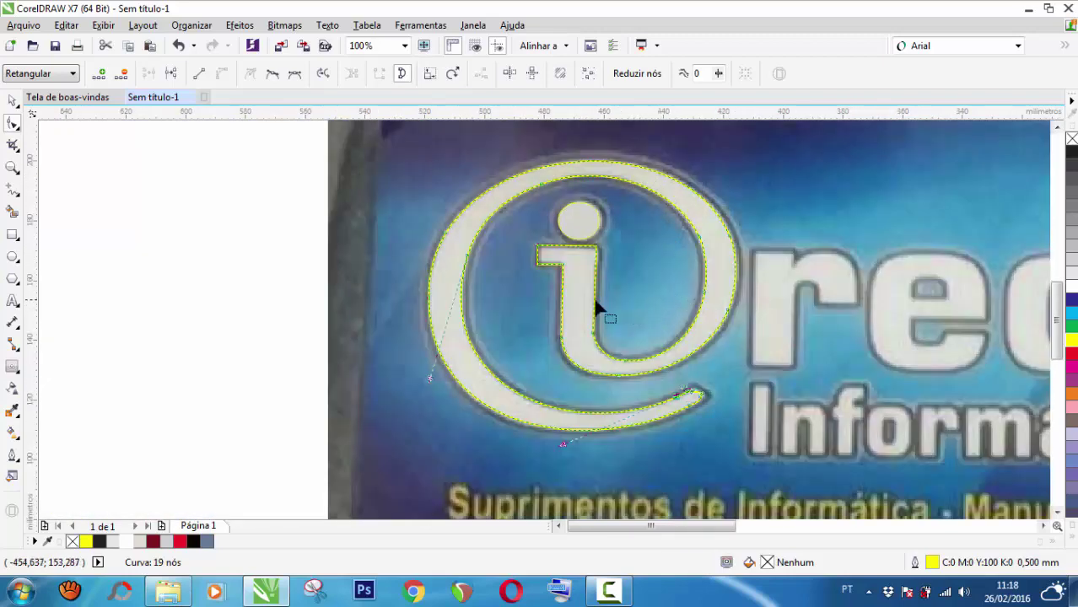
Step: Delete the grey-filled ellipse over the i's dot
left_click(12, 101)
left_click(581, 221)
scroll(580, 221, "up", 2)
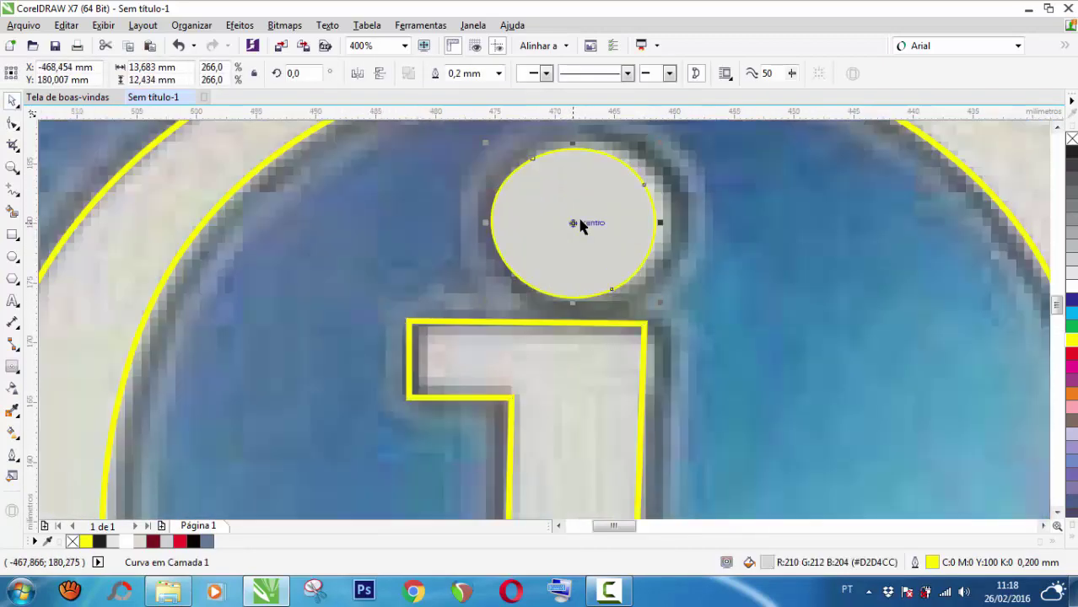
scroll(523, 226, "down", 2)
scroll(548, 228, "up", 3)
scroll(544, 241, "down", 4)
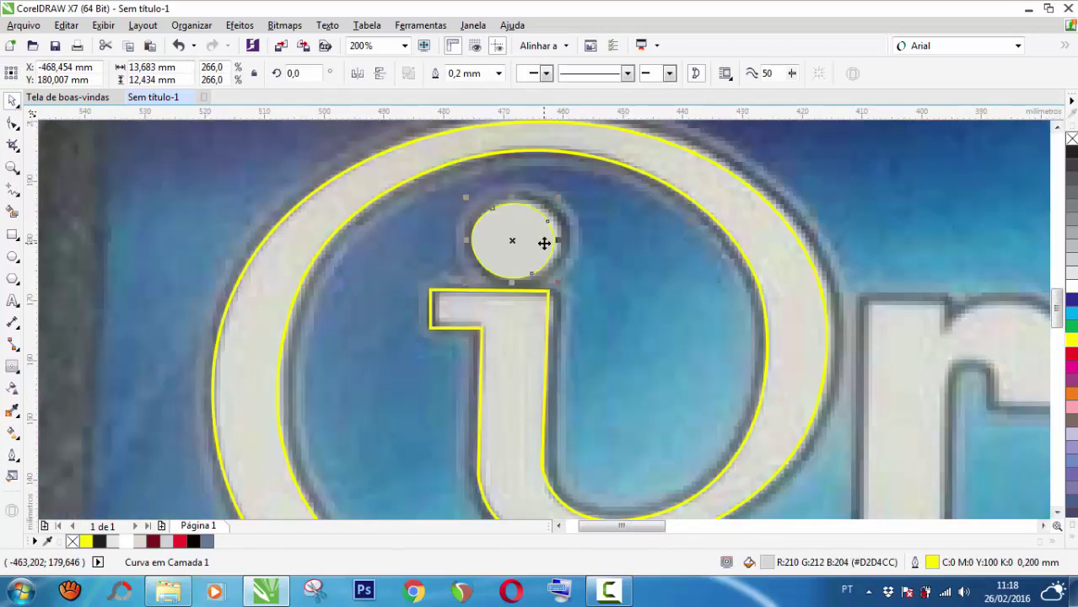
key("Delete")
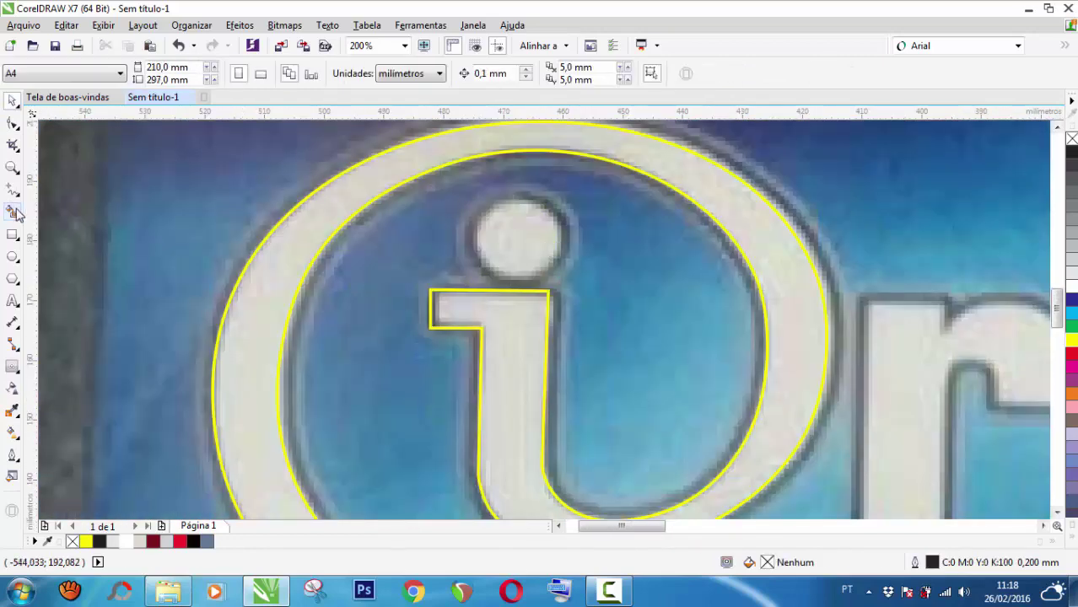
Step: Draw a circle about 15 mm in diameter over the i's dot and shift it onto the dot in the photo
left_click(12, 257)
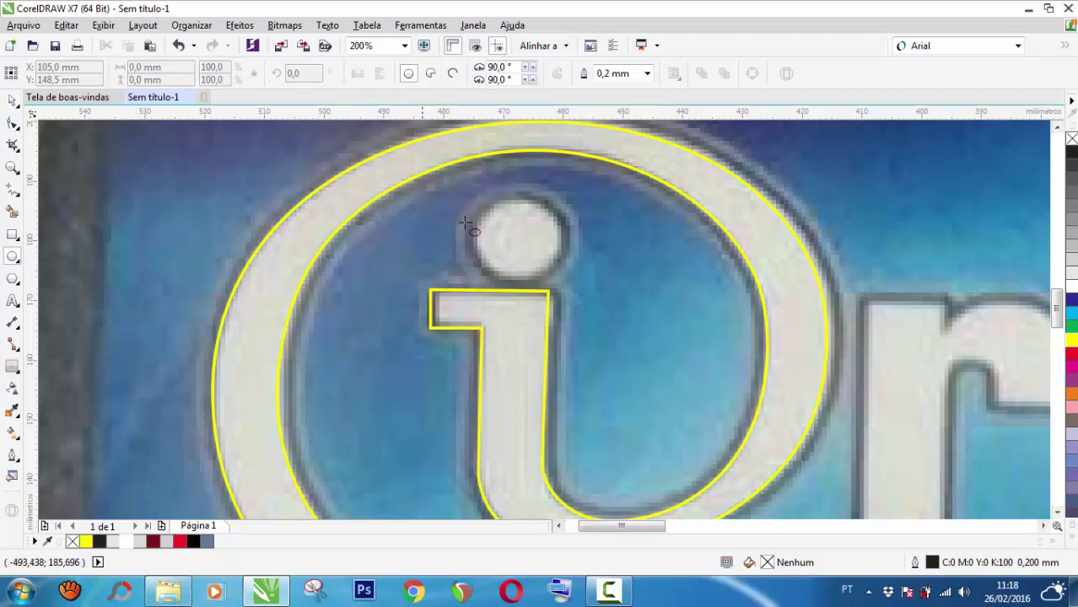
mouse_move(468, 192)
left_mouse_down()
mouse_move(568, 248)
mouse_move(558, 254)
left_mouse_up()
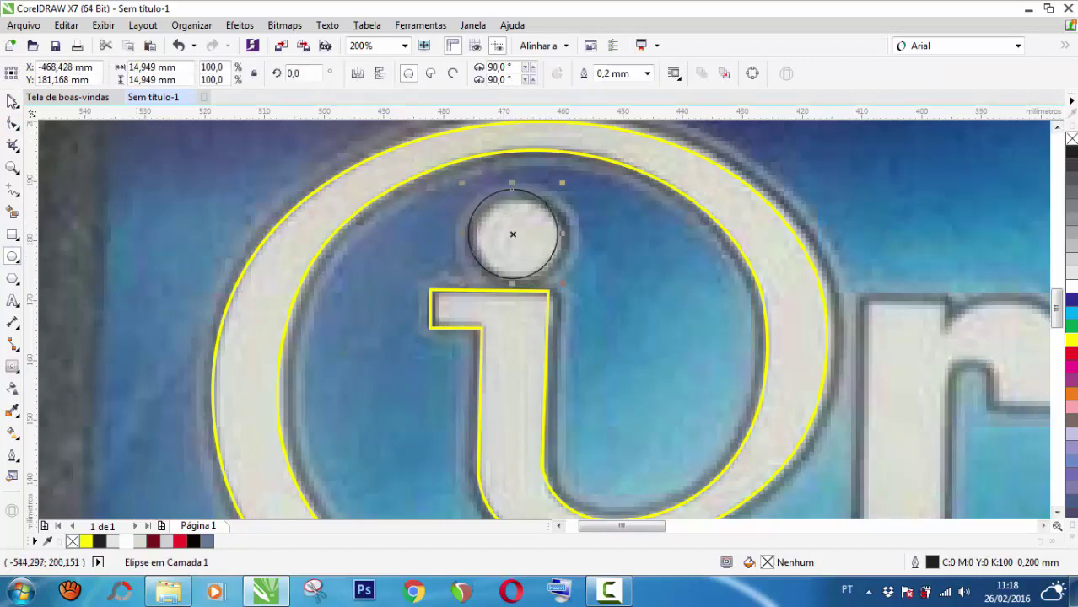
key("space")
left_click_drag(506, 231, 514, 235)
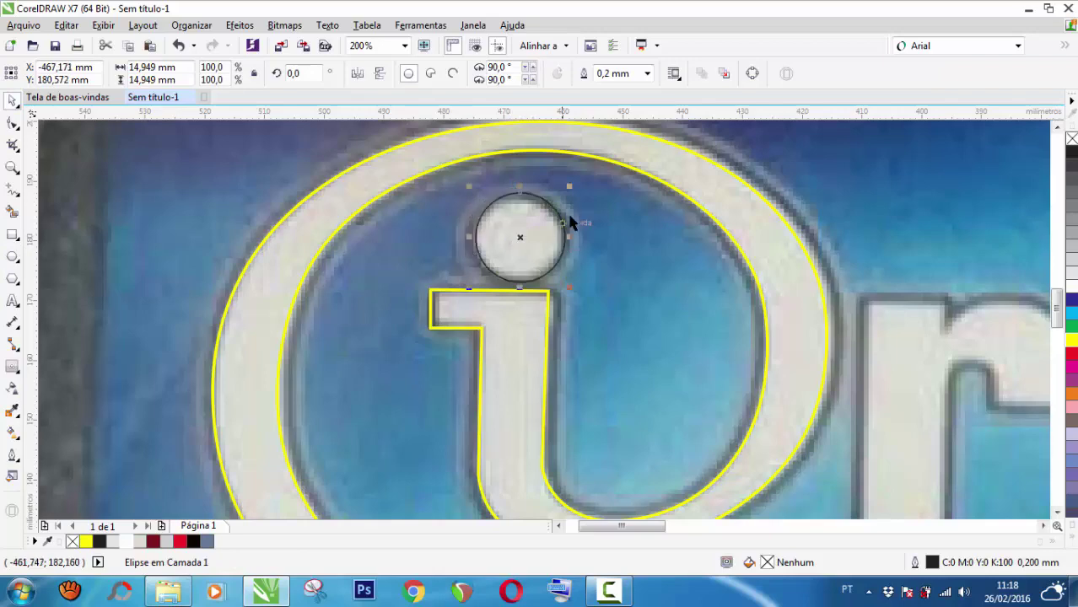
Step: Scale the dot circle down to about 13.4 mm and centre it over the dot in the photo
left_click_drag(572, 185, 562, 194)
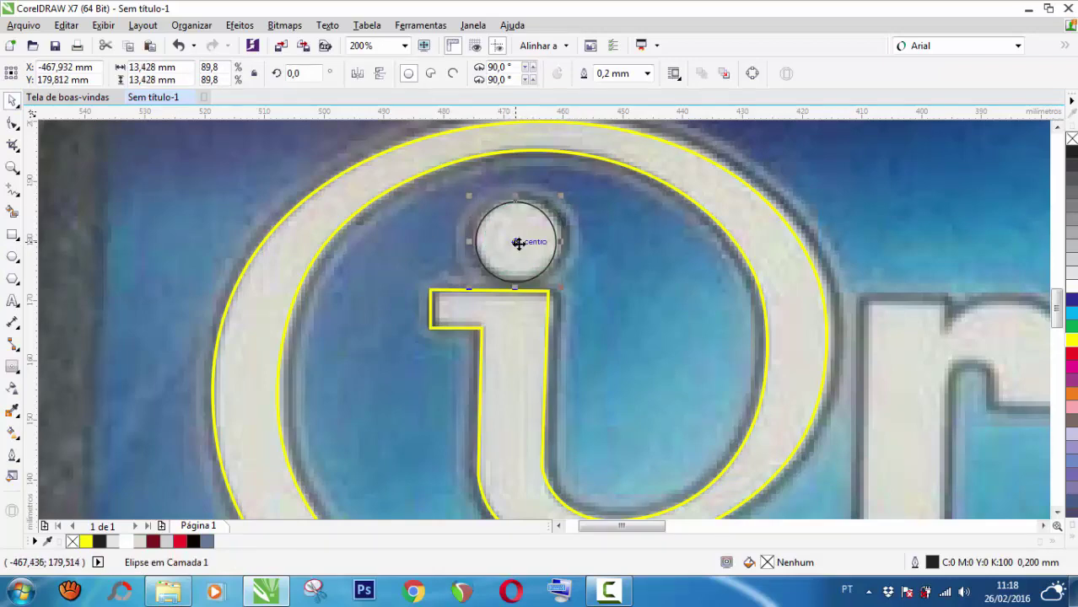
scroll(518, 243, "up", 1)
left_click_drag(523, 243, 522, 245)
scroll(532, 243, "down", 3)
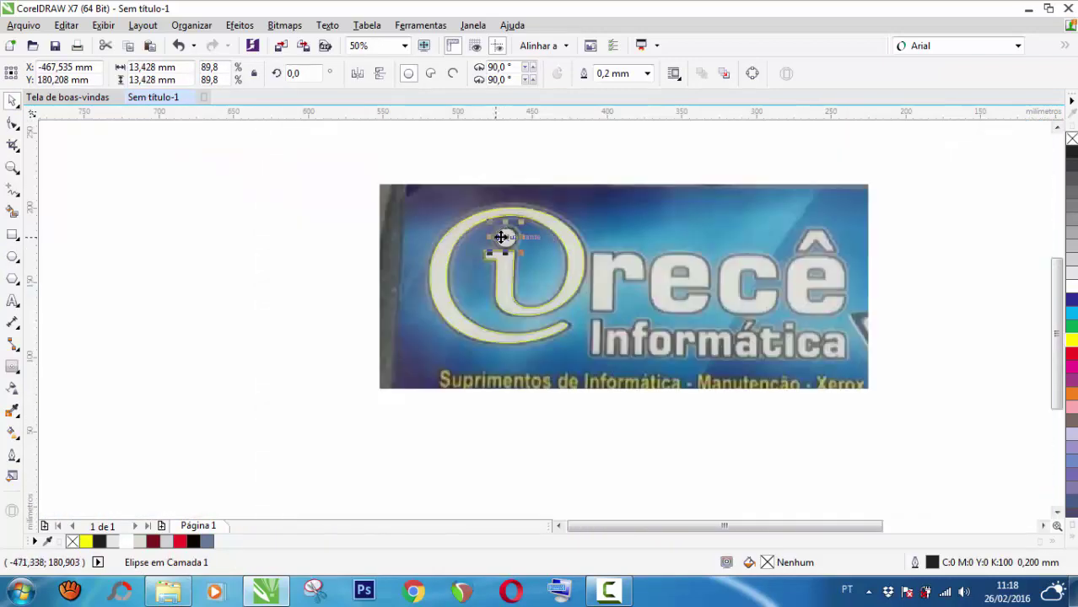
scroll(506, 232, "up", 1)
scroll(513, 224, "down", 1)
Step: Place a copy of the traced symbol and its dot beside the photo, filled black with no outline
left_click(286, 184)
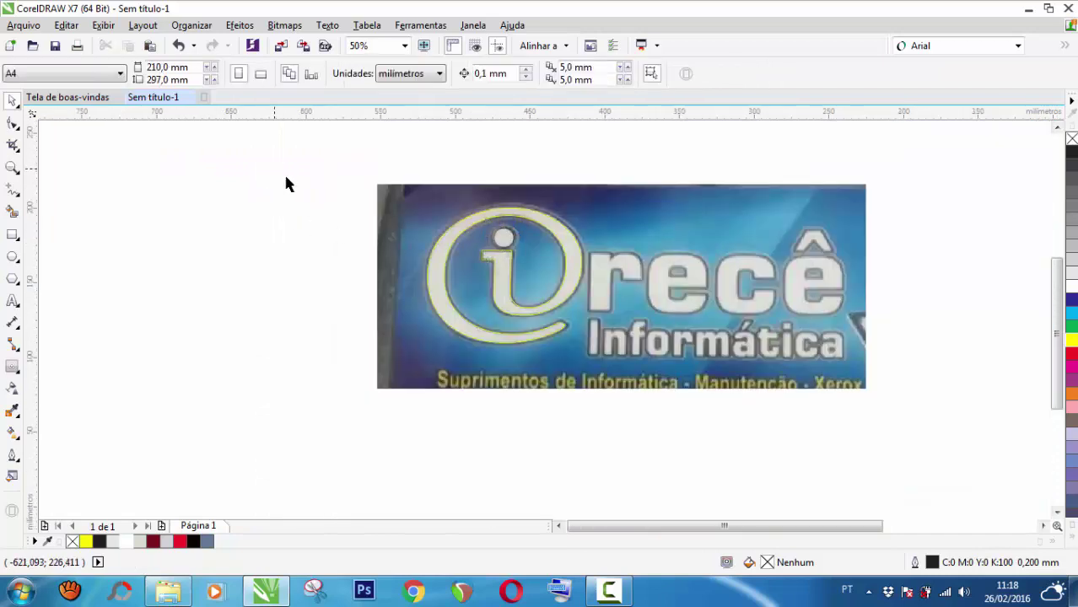
left_click_drag(285, 179, 616, 363)
left_click_drag(555, 302, 249, 301)
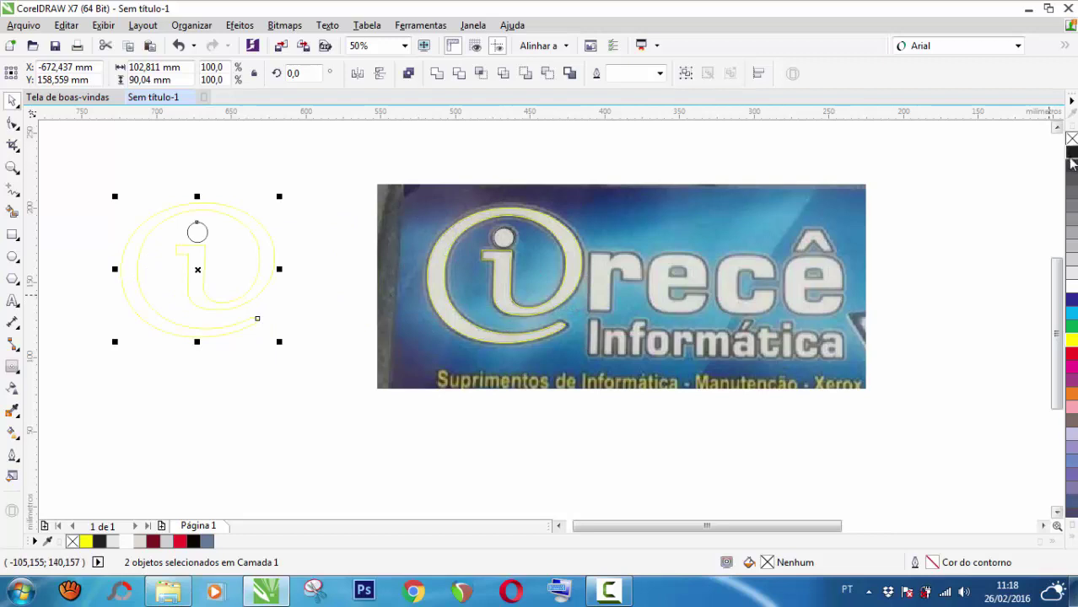
left_click(1071, 153)
left_click(218, 189)
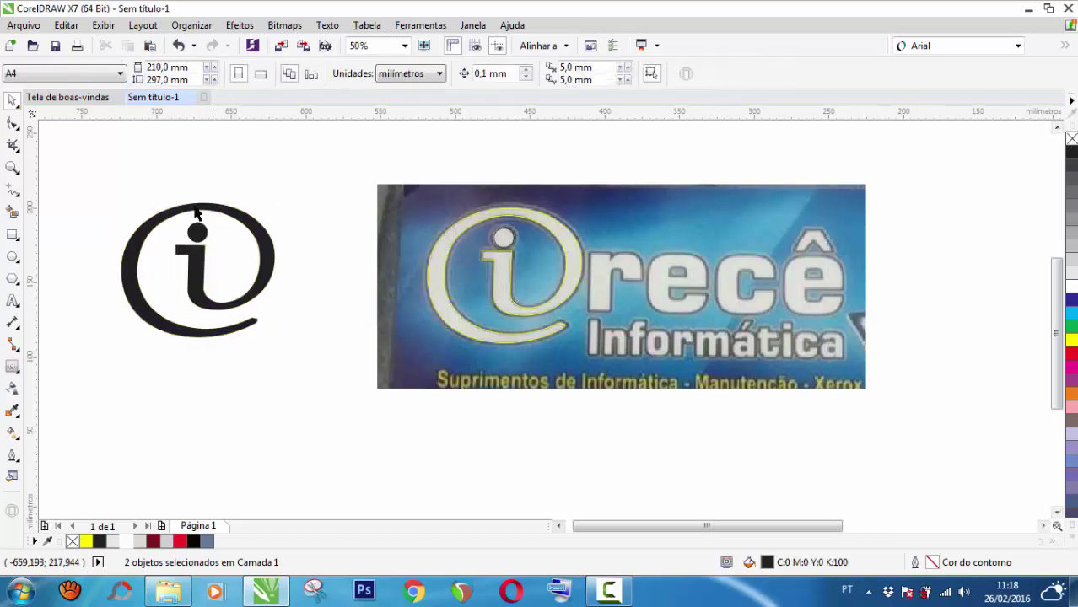
Step: Examine the black copy closely, checking the straightness of the i's stem edges
scroll(141, 286, "up", 2)
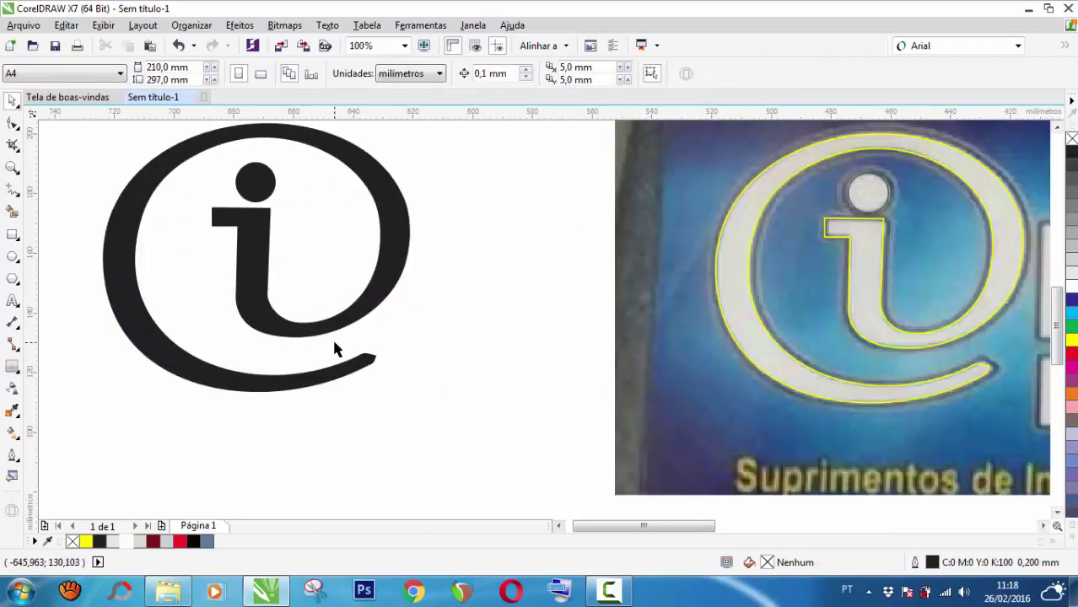
scroll(255, 241, "up", 1)
scroll(278, 279, "up", 1)
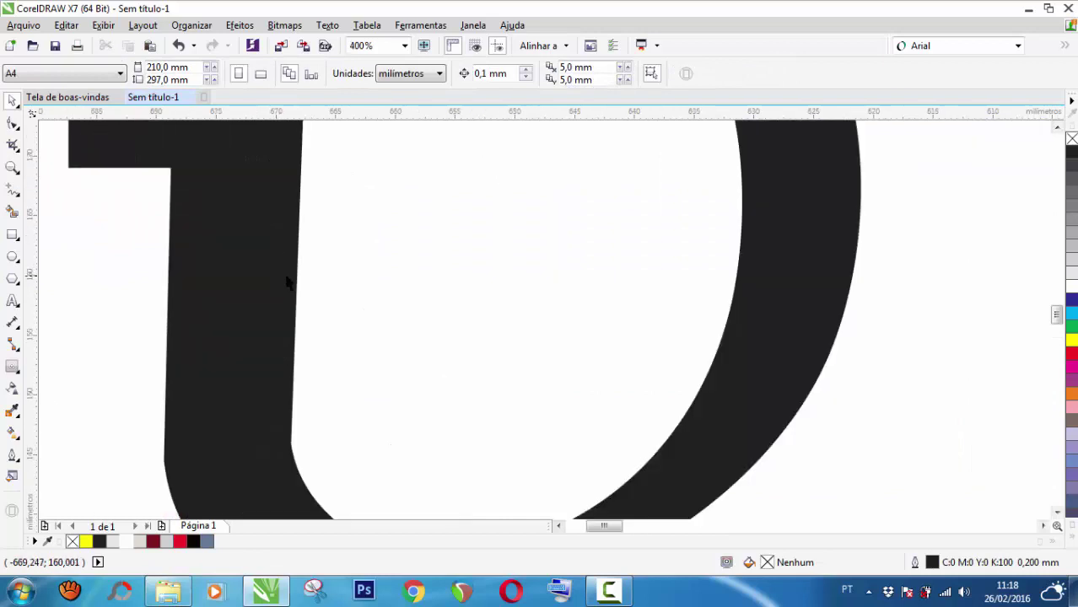
scroll(270, 280, "down", 1)
scroll(260, 277, "up", 1)
left_click(277, 230)
scroll(342, 261, "down", 1)
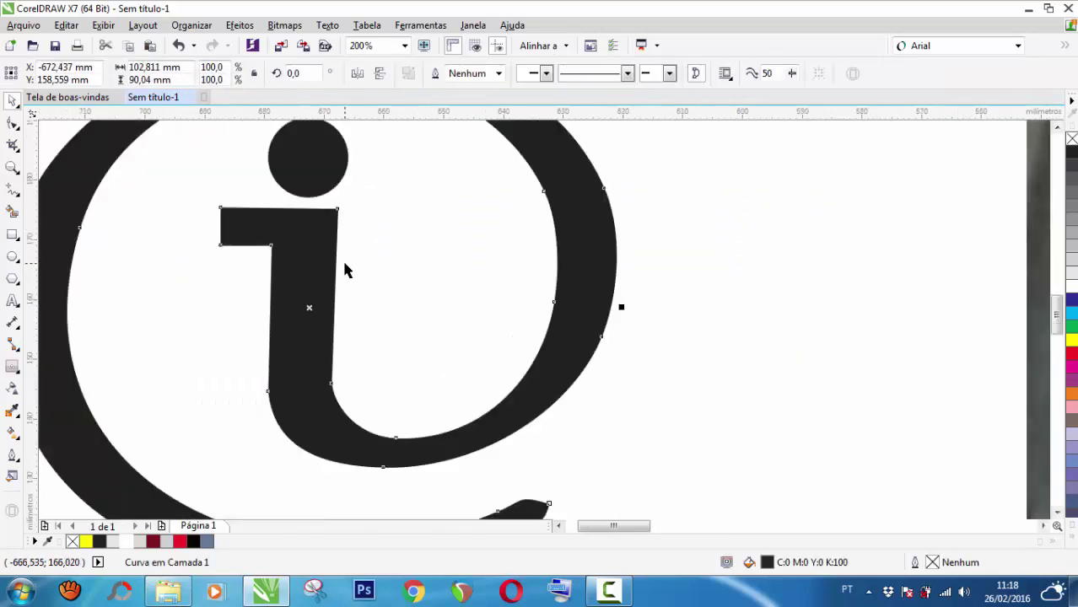
Step: Place a vertical guideline and align it with the lower node of the i stem's right edge, at about X -668.73 mm
scroll(373, 281, "down", 1)
key("Escape")
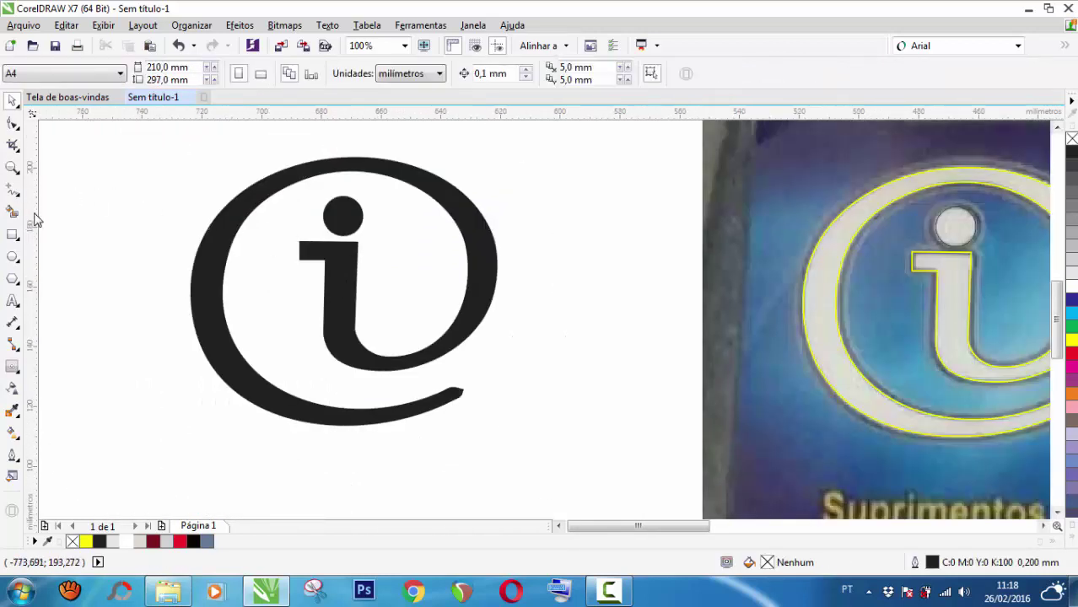
left_click_drag(357, 263, 358, 268)
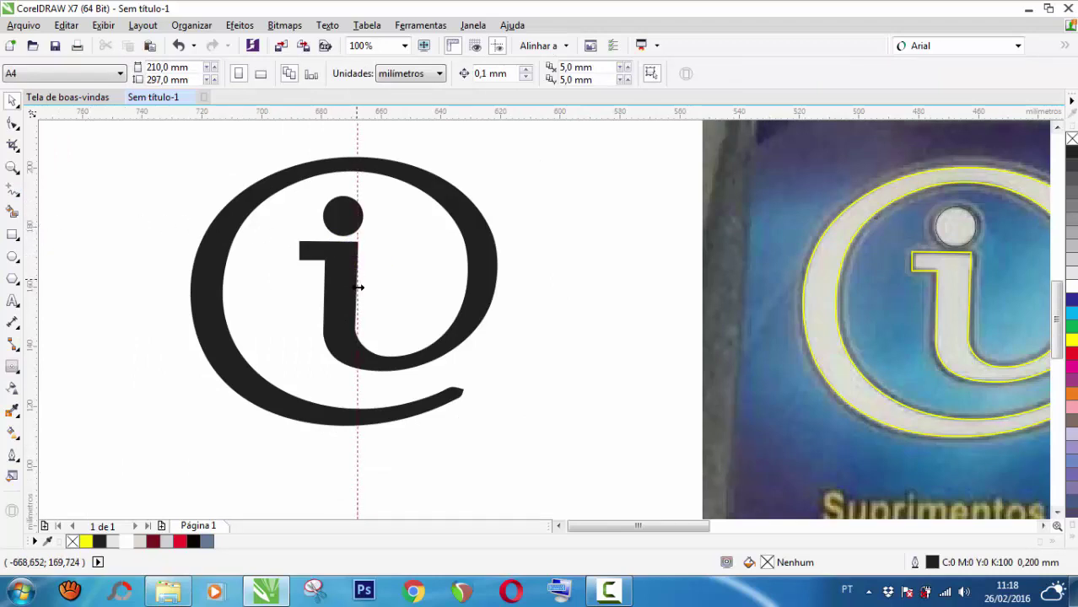
scroll(354, 291, "up", 1)
scroll(361, 346, "up", 1)
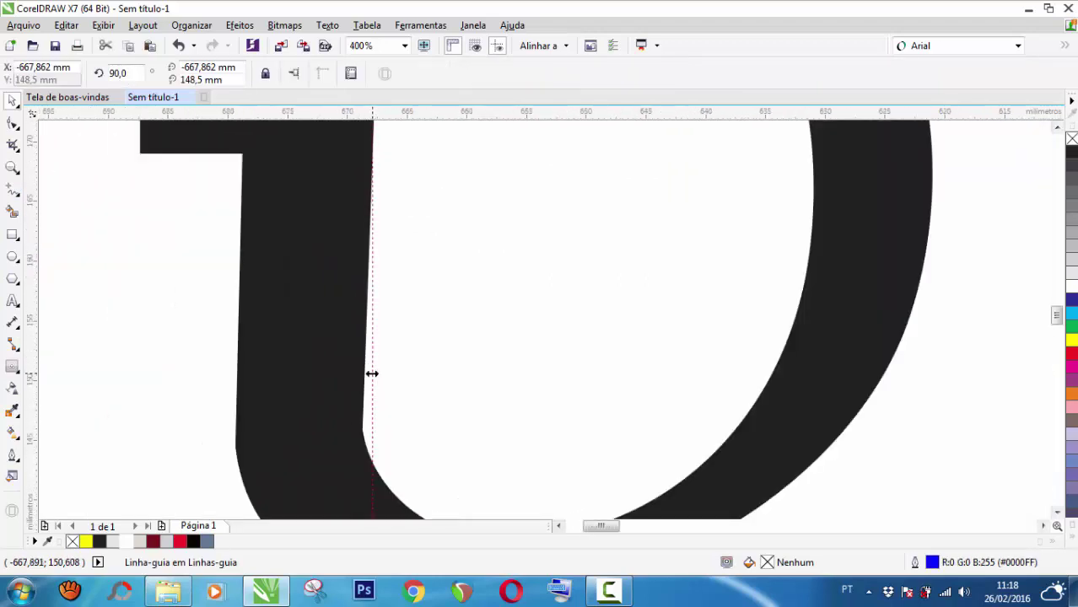
left_click_drag(372, 374, 373, 404)
scroll(354, 402, "up", 1)
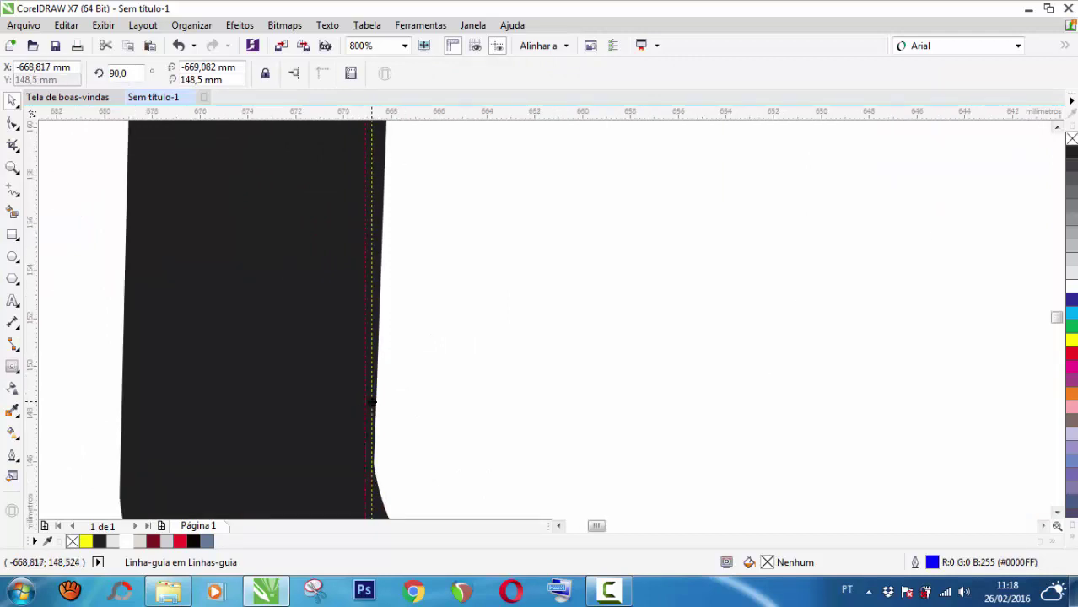
scroll(373, 460, "up", 2)
left_click_drag(363, 463, 375, 458)
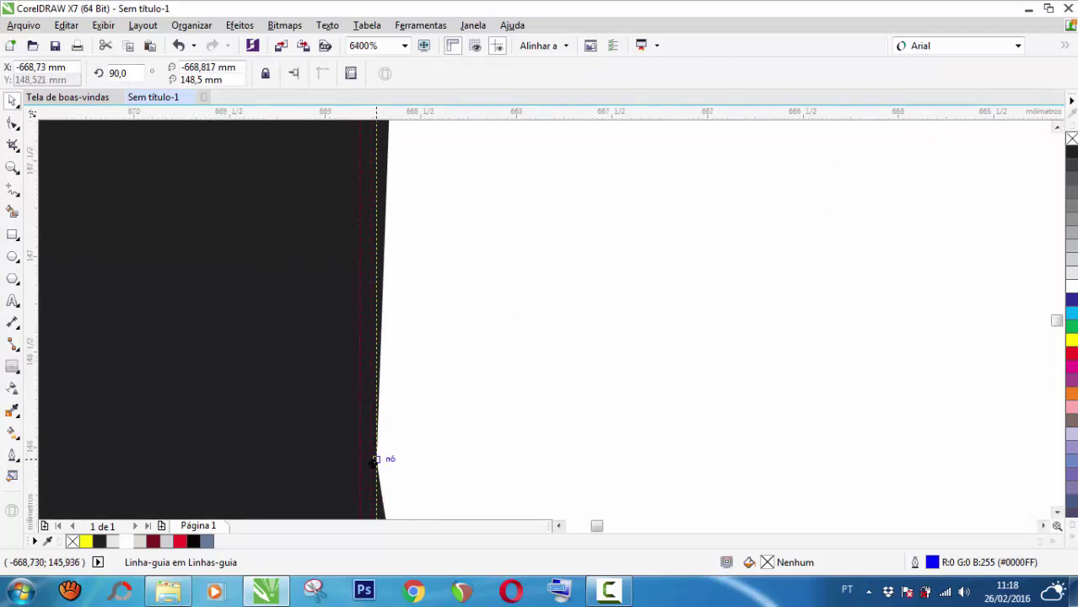
Step: Move the i stem's upper right corner node horizontally onto the vertical guideline to straighten the right edge
scroll(364, 450, "down", 2)
scroll(362, 422, "down", 2)
scroll(368, 272, "up", 1)
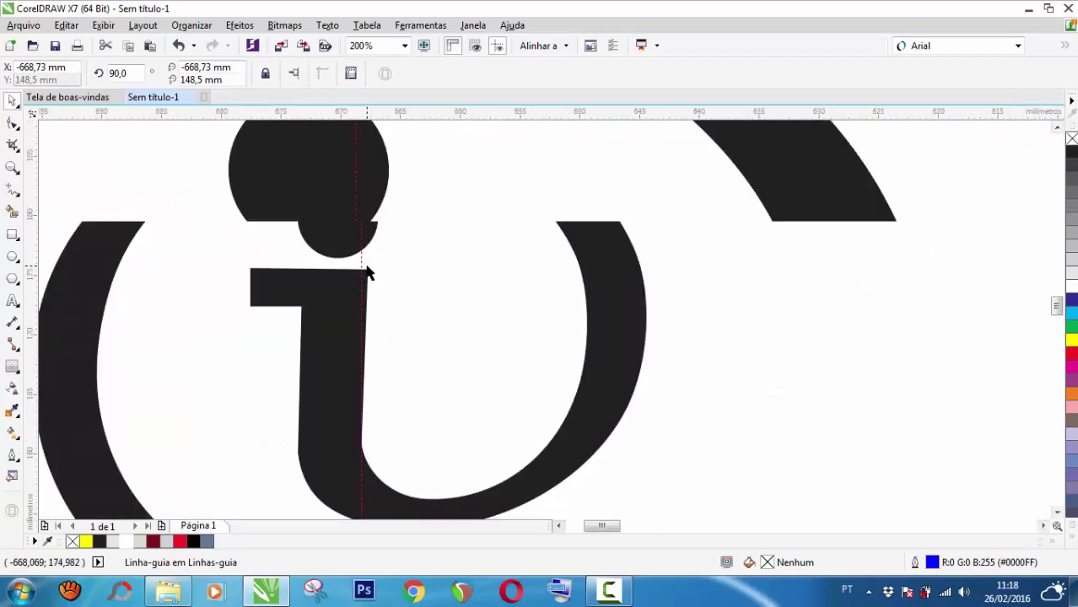
scroll(353, 300, "up", 2)
left_click(366, 289)
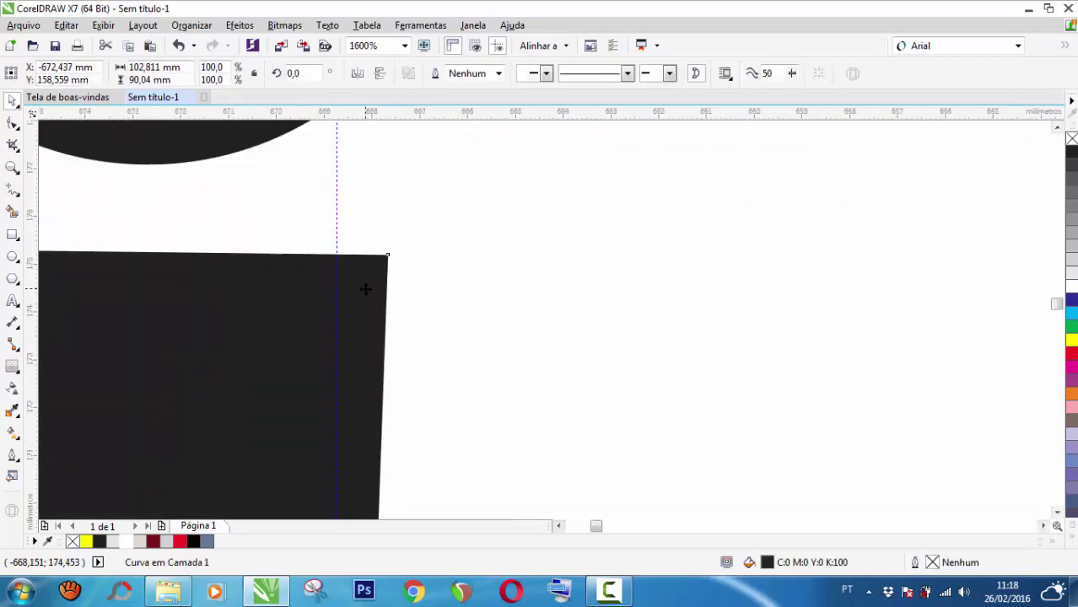
left_click(13, 127)
left_click_drag(387, 258, 338, 257)
scroll(337, 262, "down", 2)
scroll(317, 396, "down", 2)
scroll(317, 401, "up", 1)
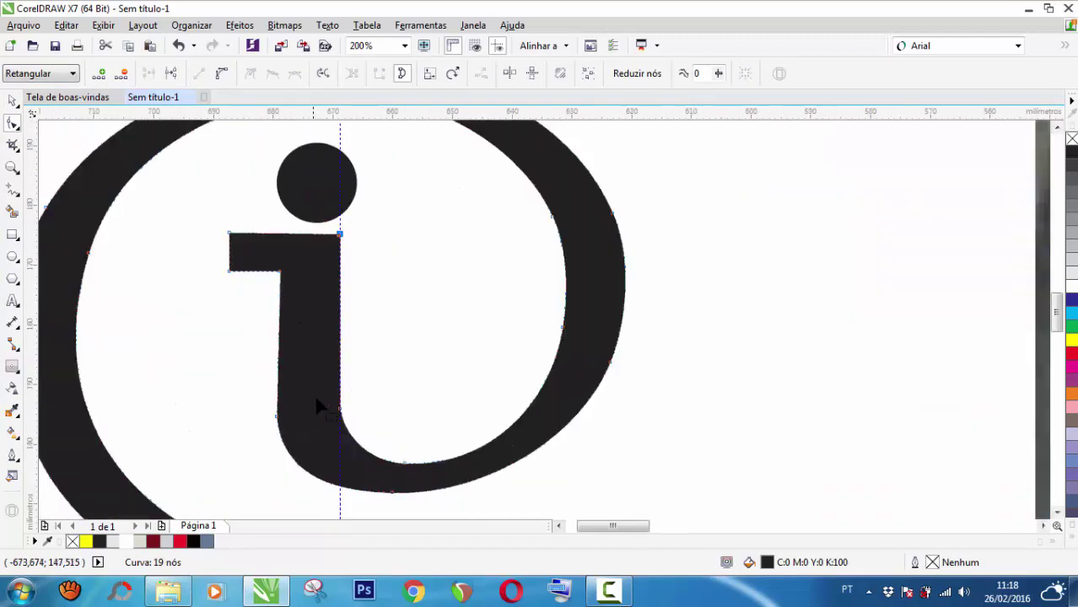
Step: Shift the guideline to the stem's lower left node at about X -679.36 mm and move the inner corner under the serif onto it
key("space")
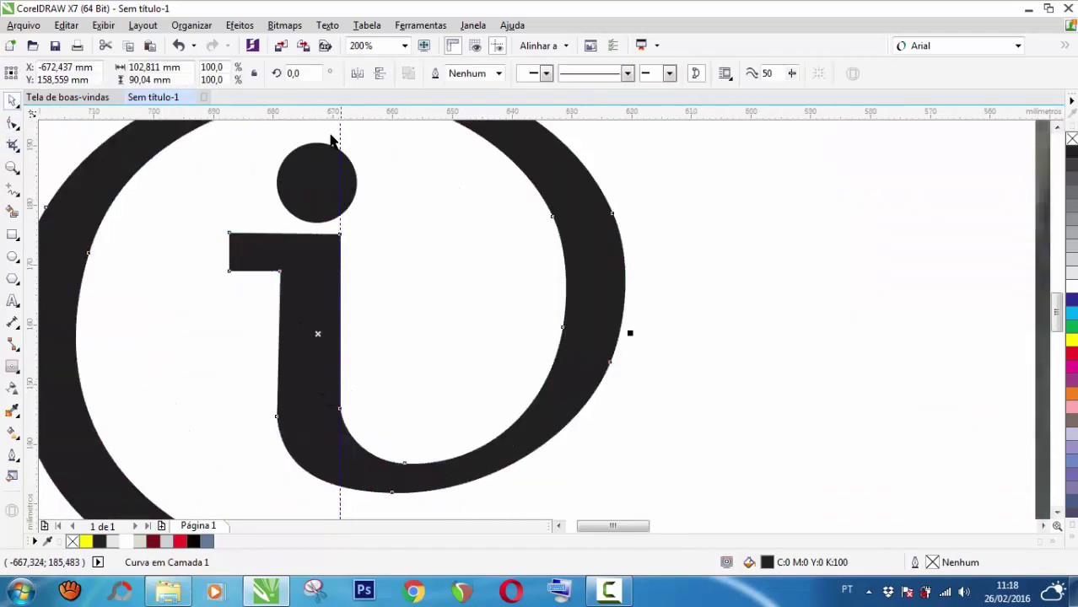
left_click_drag(340, 135, 277, 141)
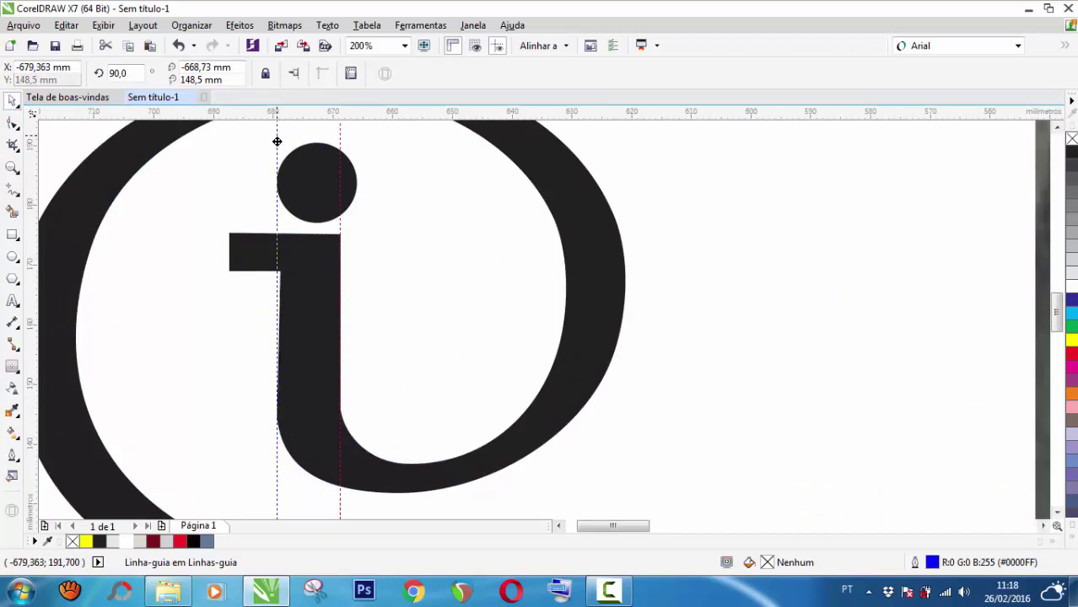
left_click(294, 272)
left_click(13, 123)
scroll(277, 272, "up", 4)
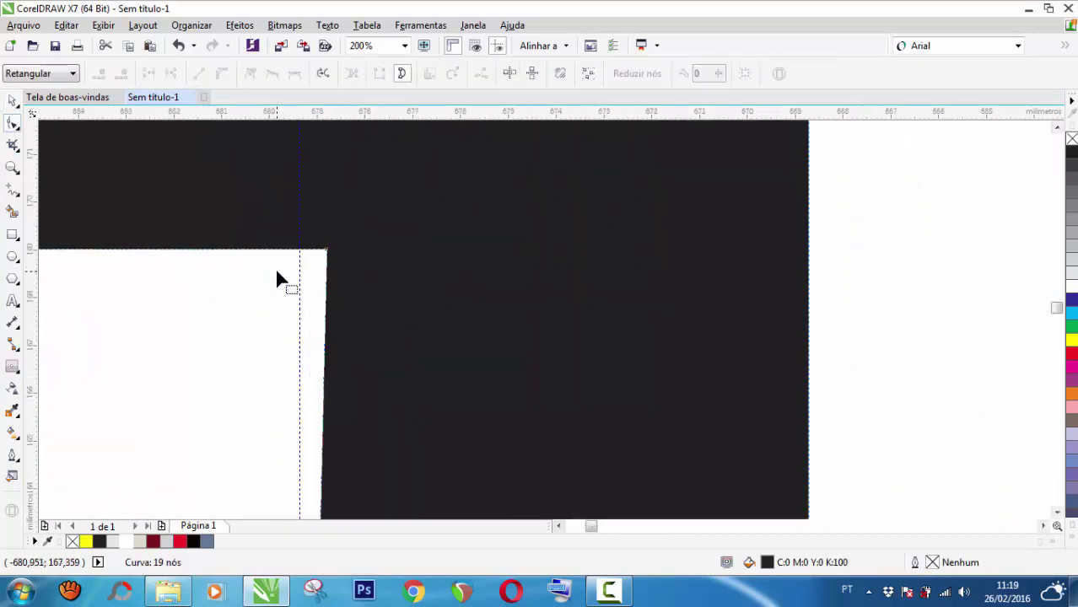
left_click_drag(378, 228, 323, 228)
scroll(323, 232, "down", 3)
scroll(323, 239, "down", 1)
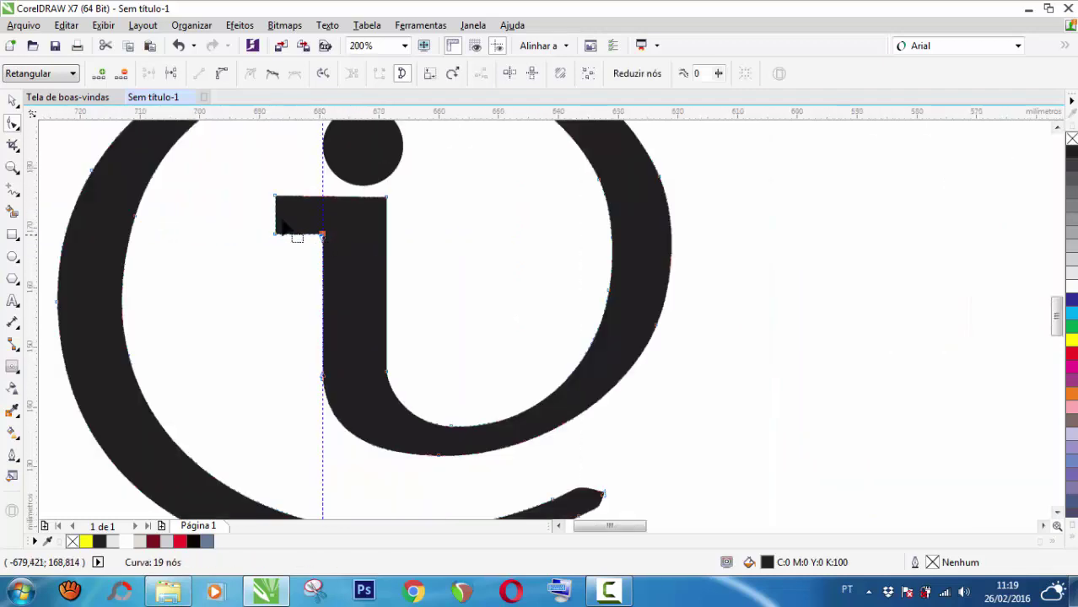
left_click(13, 100)
scroll(345, 262, "down", 1)
left_click(596, 233)
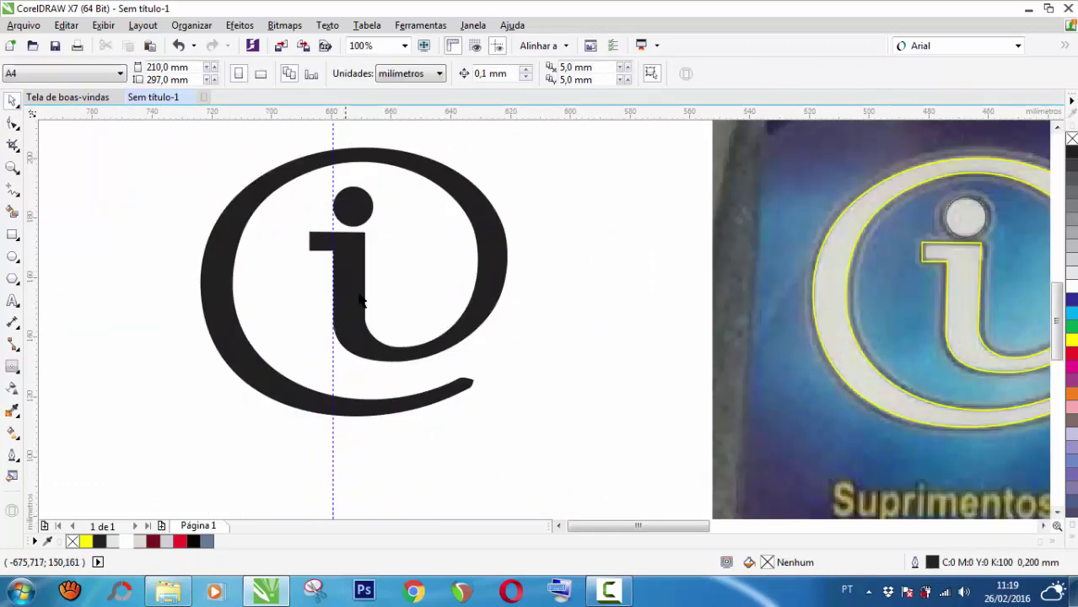
Step: Move the guideline back to the stem's right edge at about X -668.77 mm and pull that edge onto it
scroll(382, 262, "up", 2)
left_click(383, 261)
scroll(382, 261, "down", 1)
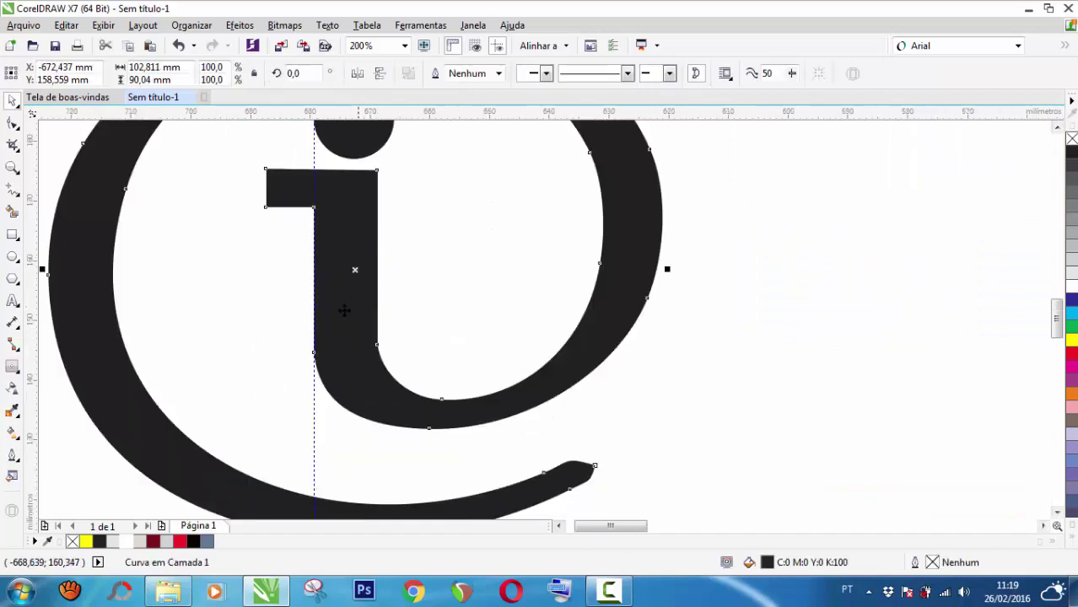
left_click_drag(313, 399, 377, 410)
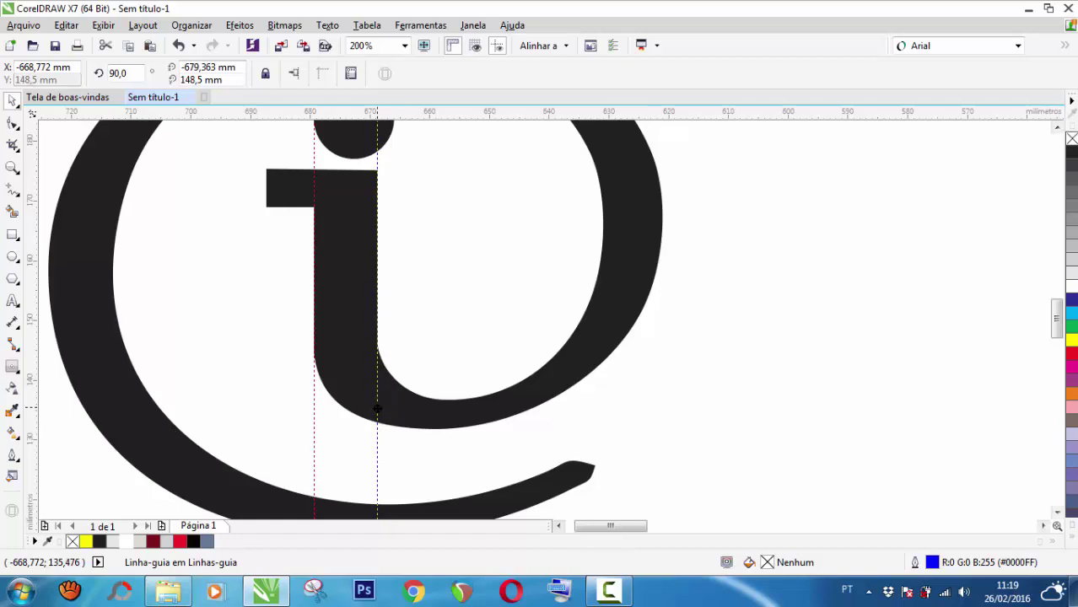
scroll(373, 279, "up", 6)
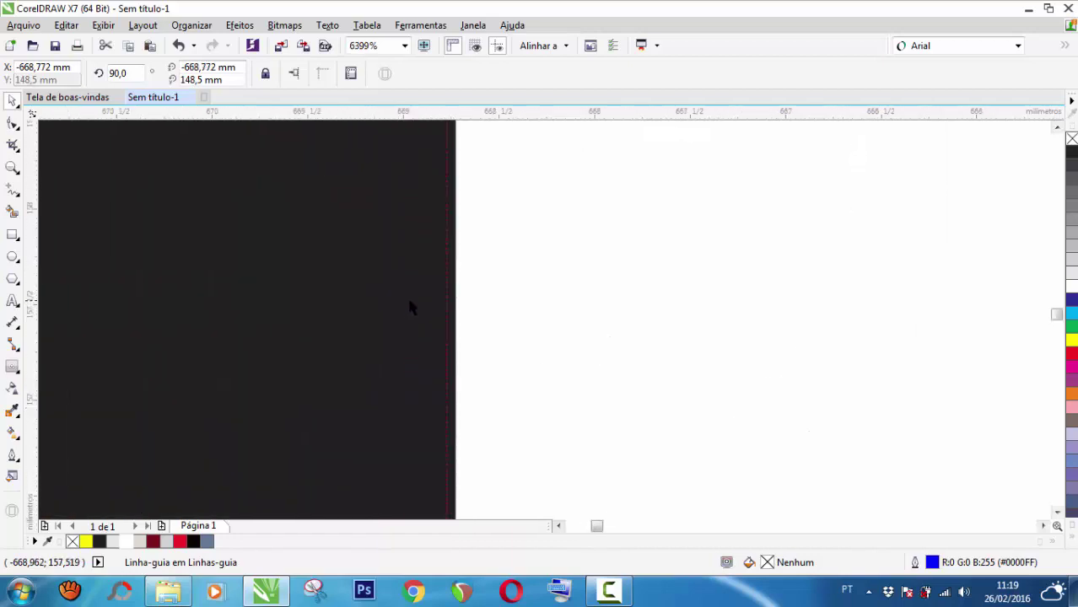
left_click(454, 355)
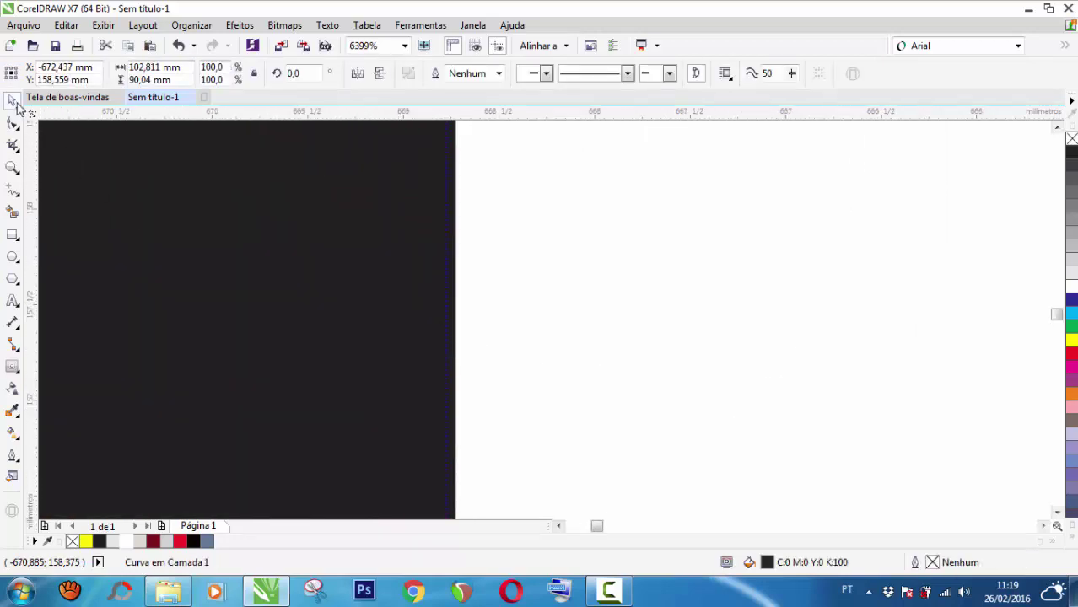
left_click(21, 129)
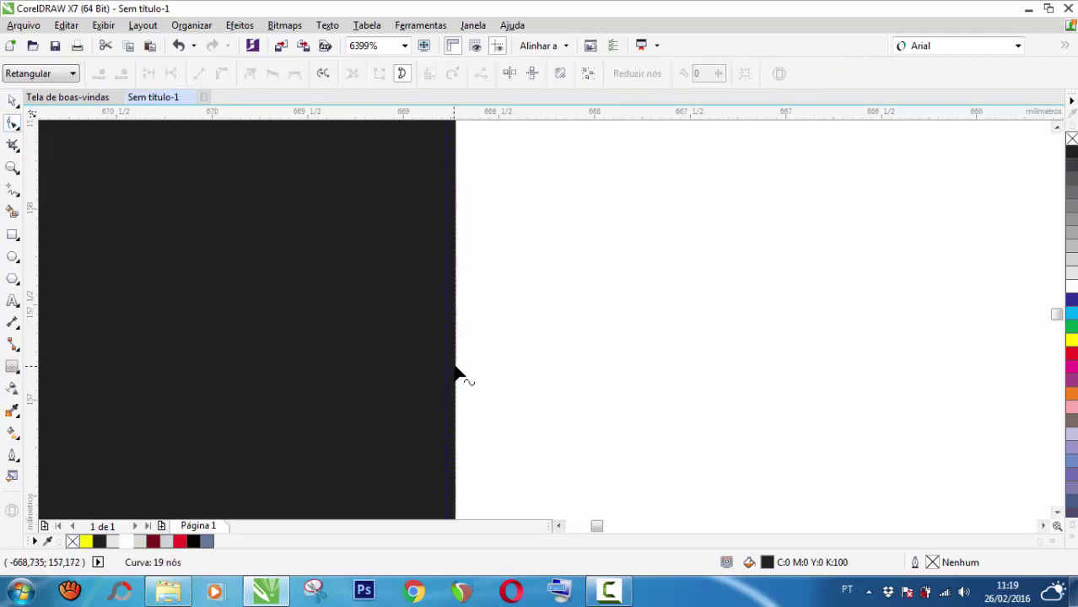
left_click_drag(456, 371, 447, 371)
scroll(447, 368, "down", 4)
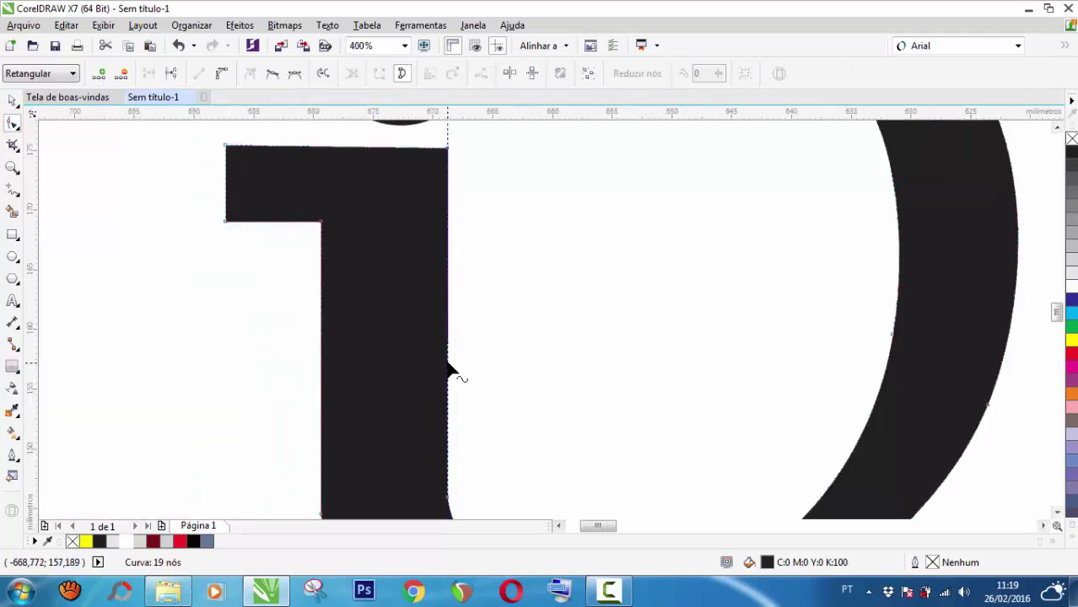
Step: Add a node on the upper part of the stem's right edge, in line with the guideline
scroll(450, 245, "up", 2)
scroll(447, 274, "up", 6)
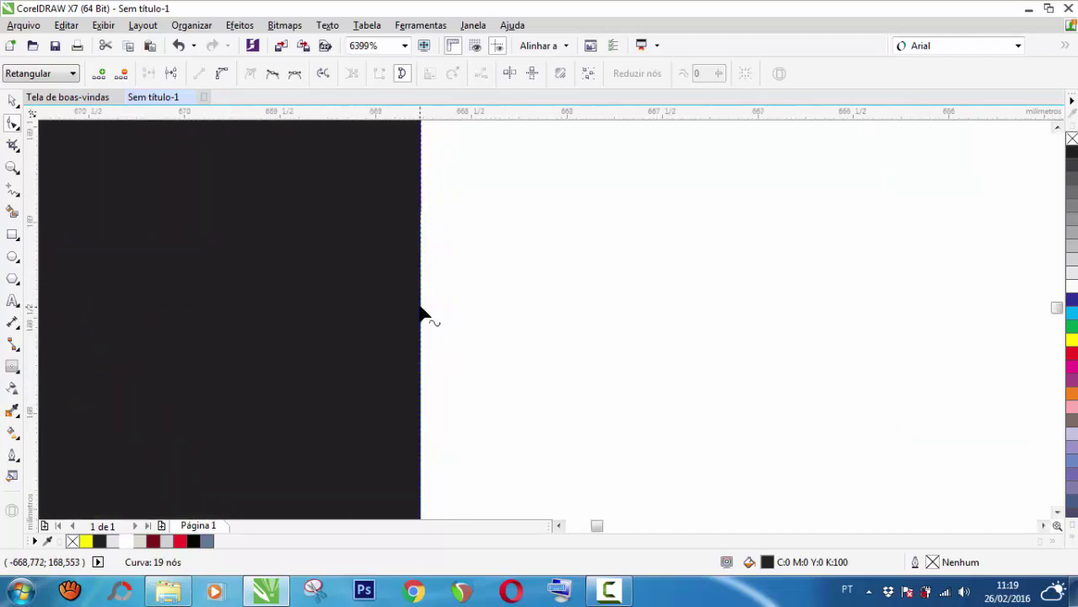
left_click_drag(432, 300, 408, 297)
scroll(409, 299, "down", 7)
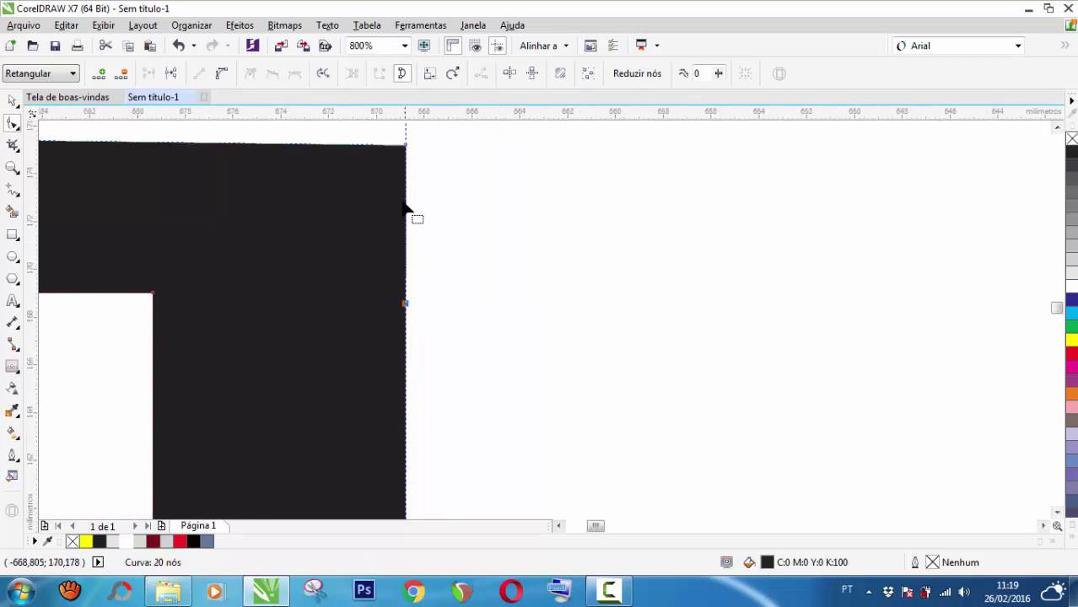
Step: Move the stem's upper right corner node about 0.011 mm left so it sits exactly on the guideline
scroll(405, 207, "up", 6)
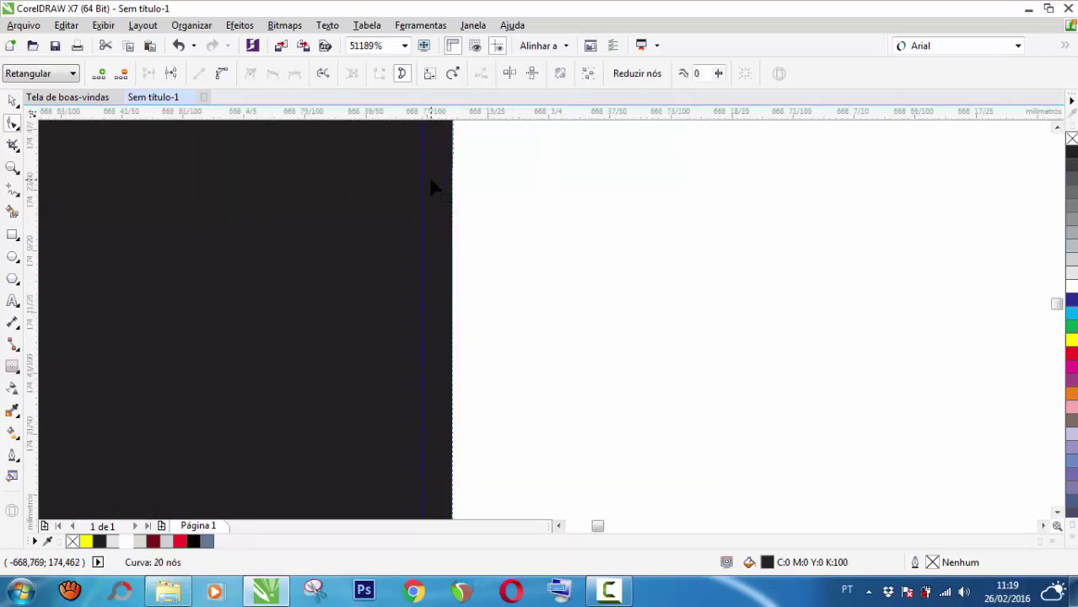
scroll(430, 180, "down", 5)
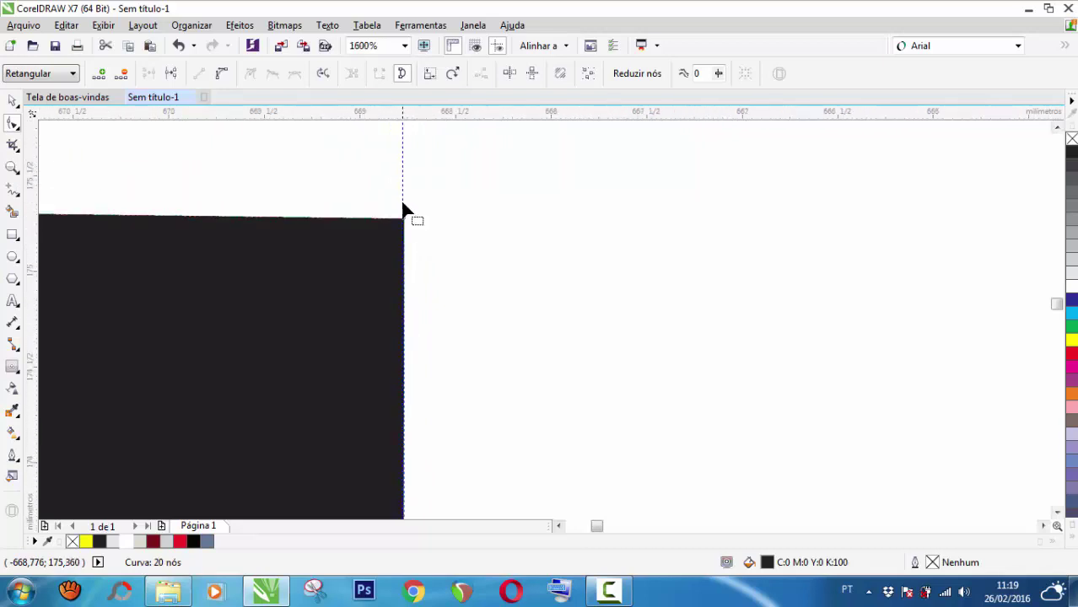
scroll(403, 208, "up", 7)
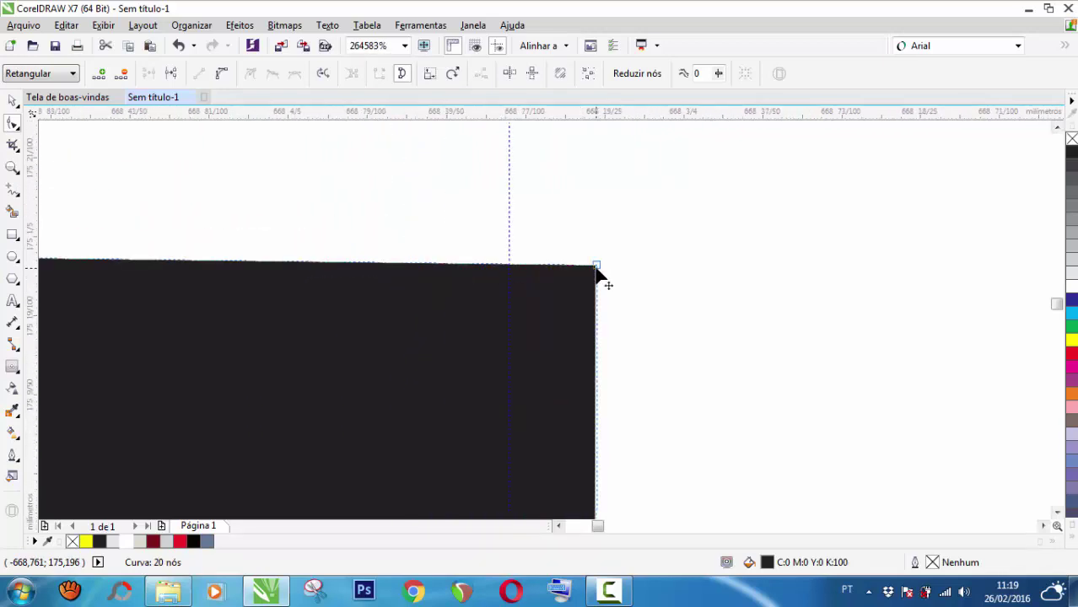
left_click_drag(596, 267, 508, 266)
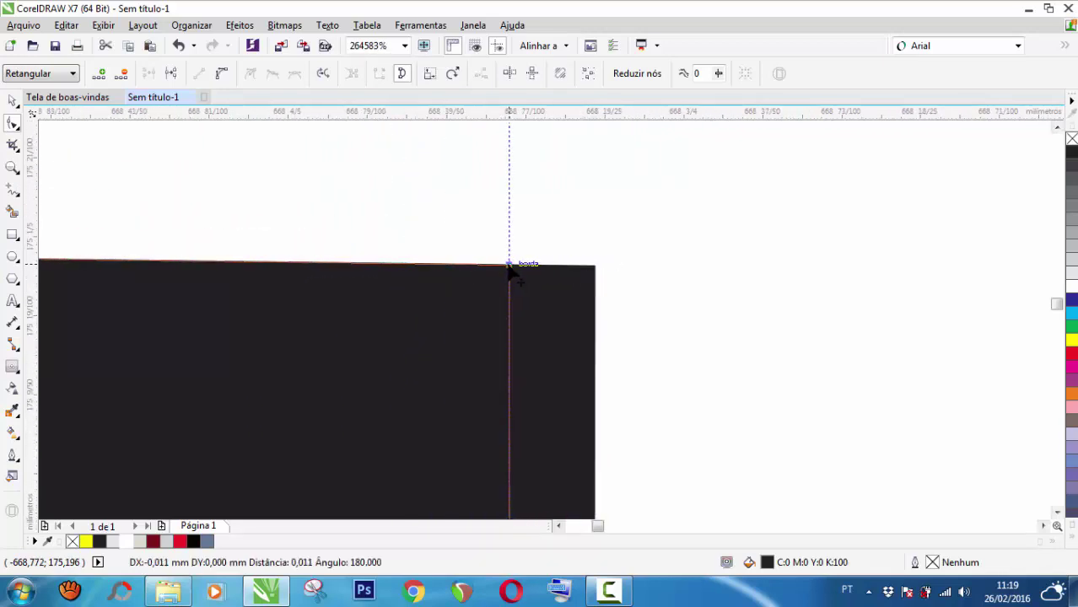
scroll(491, 248, "down", 2)
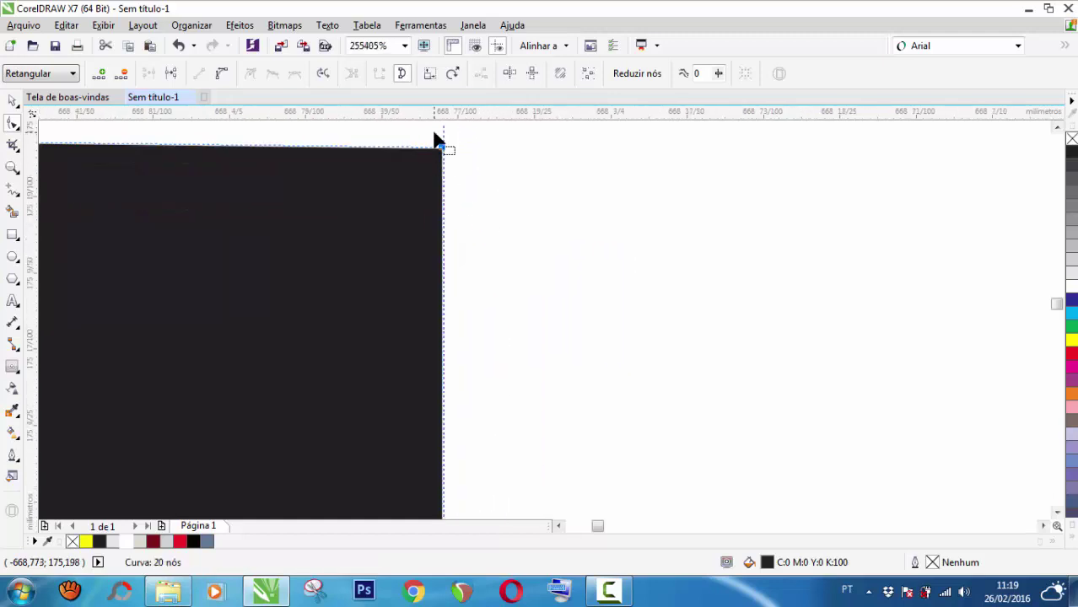
scroll(505, 296, "up", 1)
left_click_drag(520, 281, 533, 311)
scroll(533, 304, "down", 10)
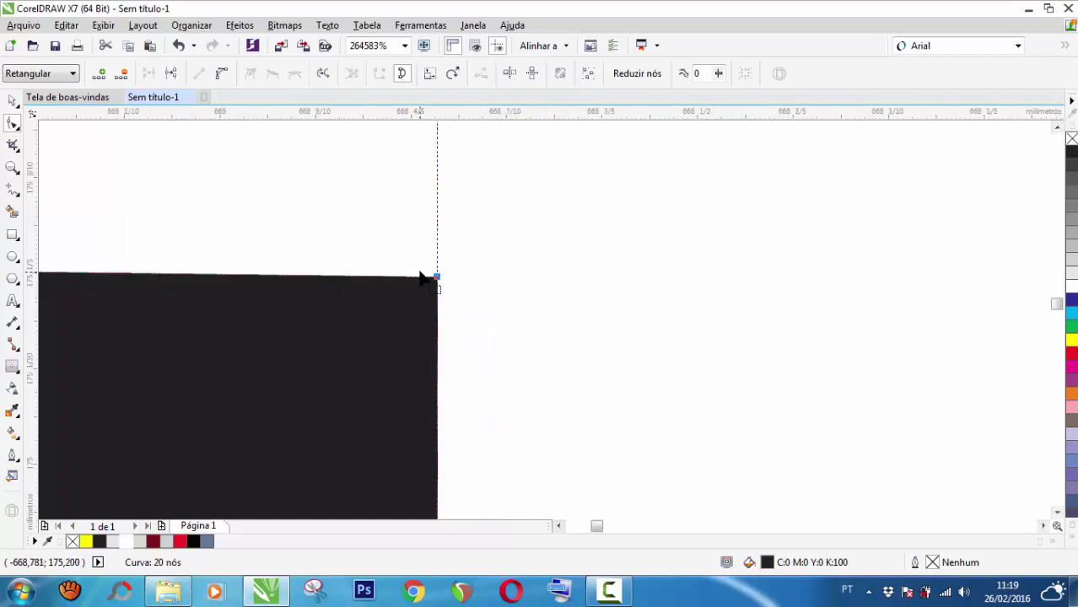
Step: Check the lower part of the stem's right edge against the guideline up close, and delete the guideline
scroll(434, 355, "down", 2)
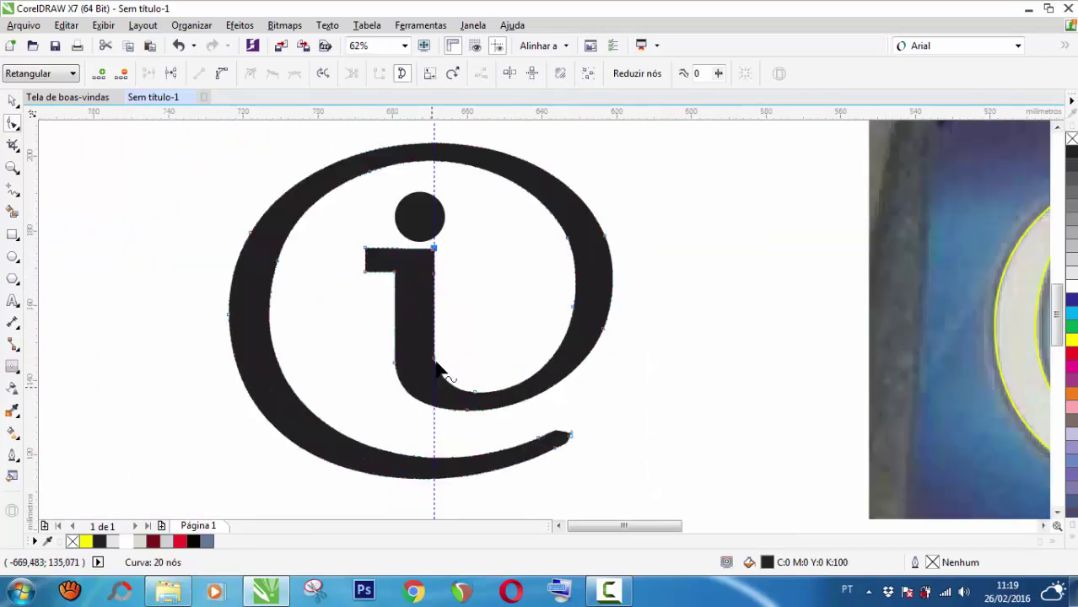
scroll(422, 373, "up", 8)
scroll(426, 295, "down", 4)
scroll(405, 333, "up", 7)
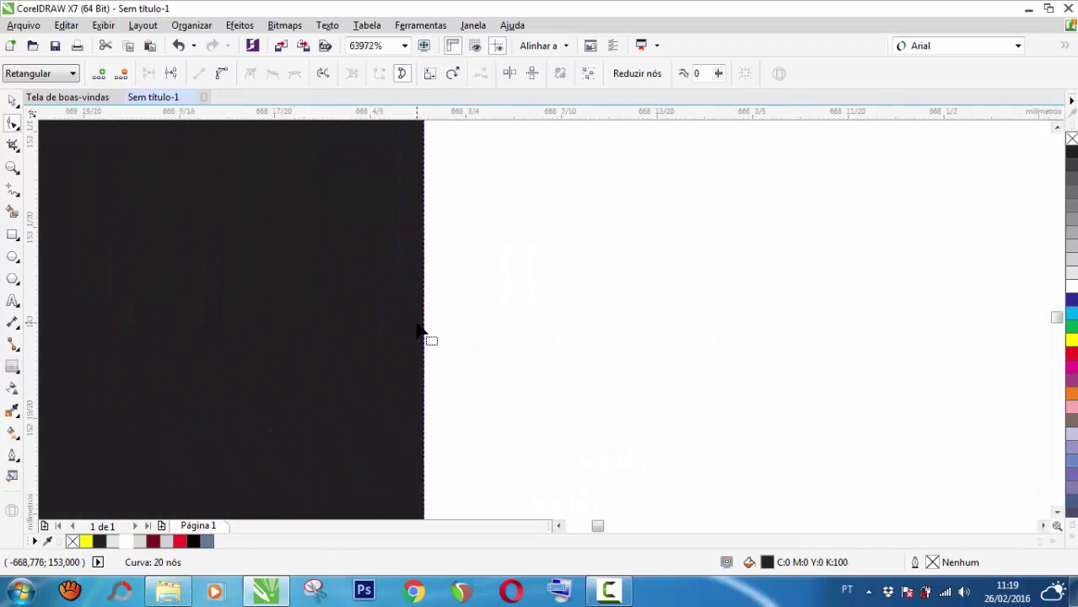
scroll(422, 336, "down", 7)
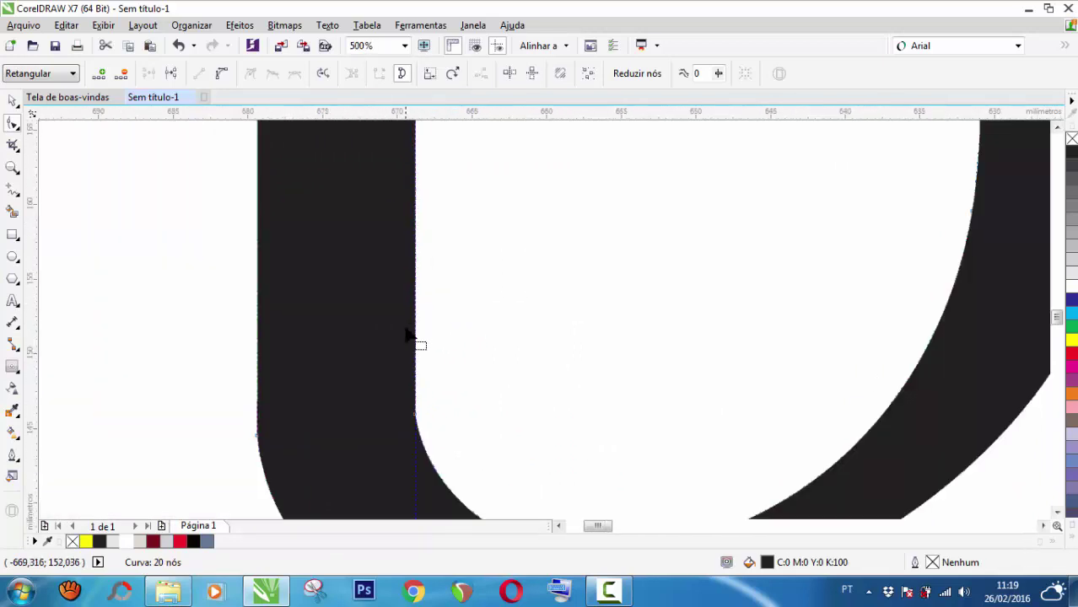
left_click(13, 101)
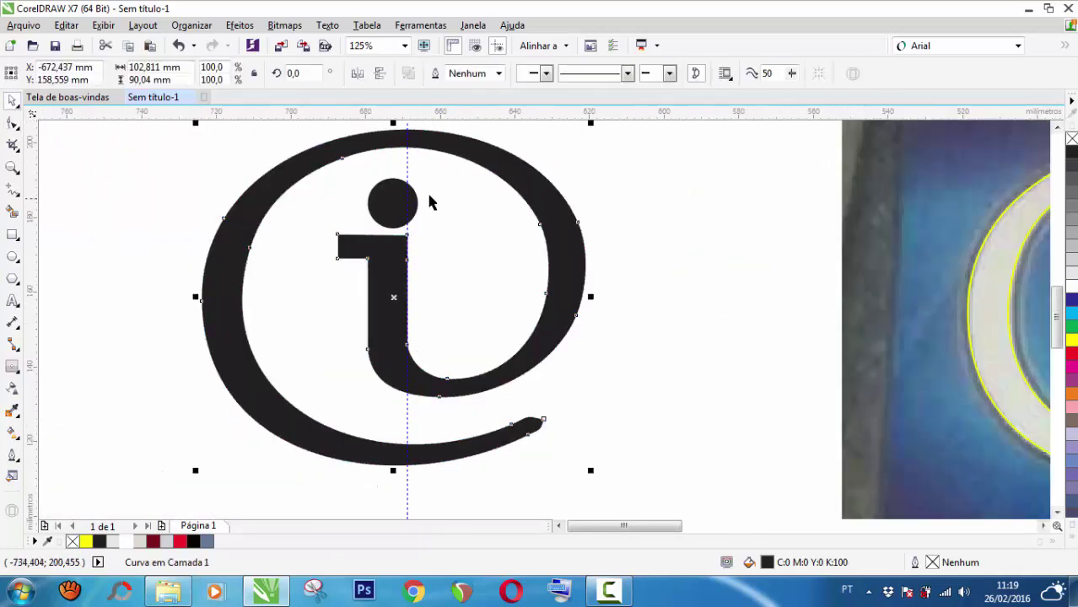
left_click(406, 166)
key("Delete")
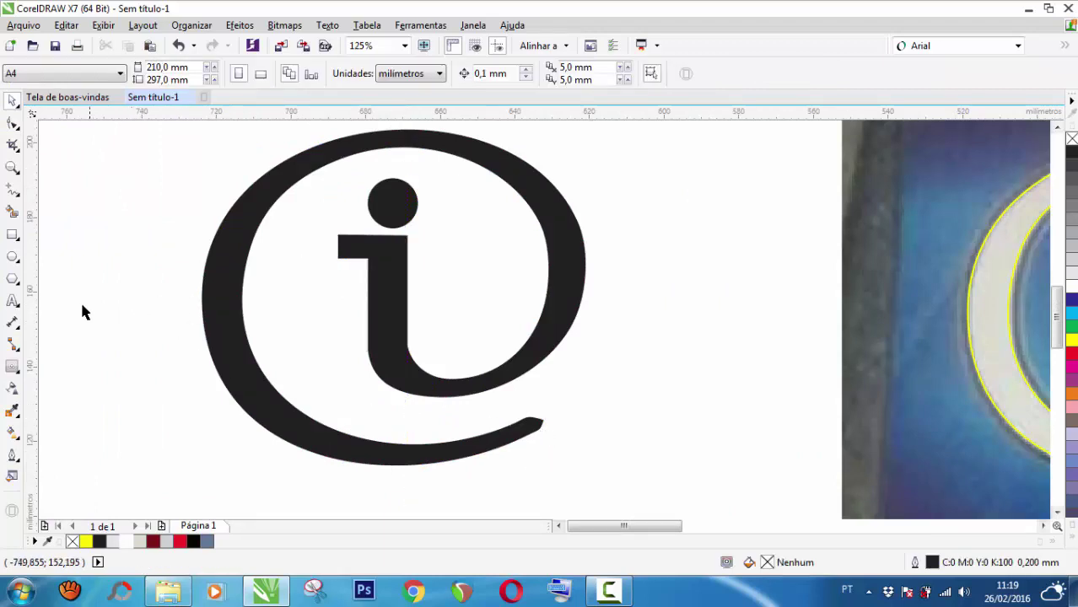
Step: Draw a rectangle rotated about 24 degrees over the rounded tip of the outer ring's tail
key("F6")
mouse_move(575, 371)
left_mouse_down()
mouse_move(627, 440)
mouse_move(658, 439)
mouse_move(578, 429)
left_mouse_up()
left_click(12, 102)
left_click(602, 407)
Step: Trim the symbol's tail tip with the rotated rectangle to give it a straight end, and delete the rectangle
left_click(506, 441, "shift")
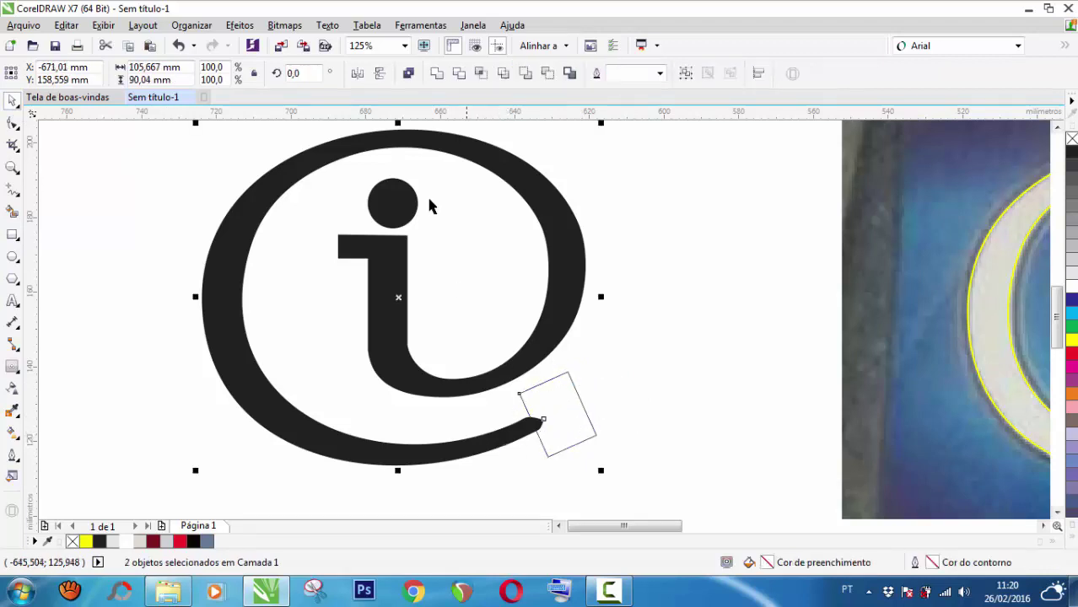
left_click(458, 74)
left_click(549, 445)
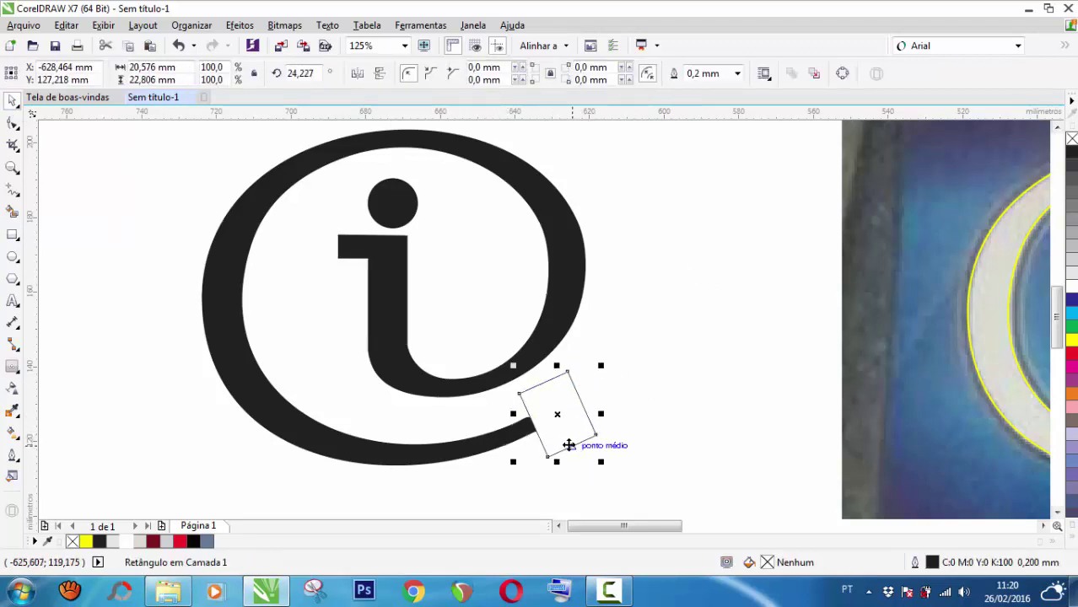
key("Delete")
scroll(641, 274, "down", 2)
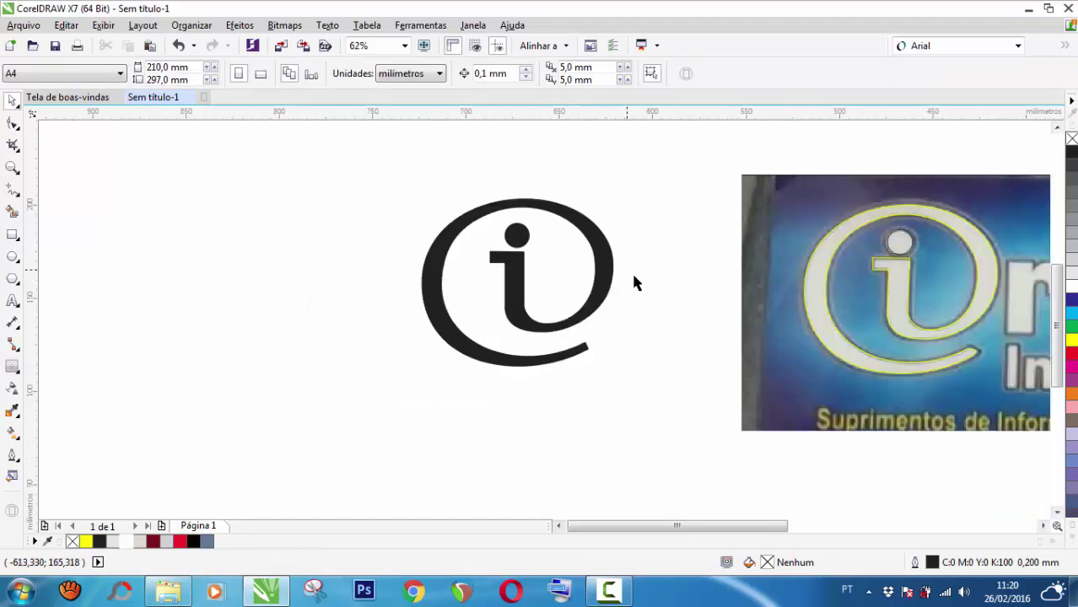
Step: Delete the yellow traced outlines of the ring, i stem and dot from the logo photo
left_click(847, 352)
key("Delete")
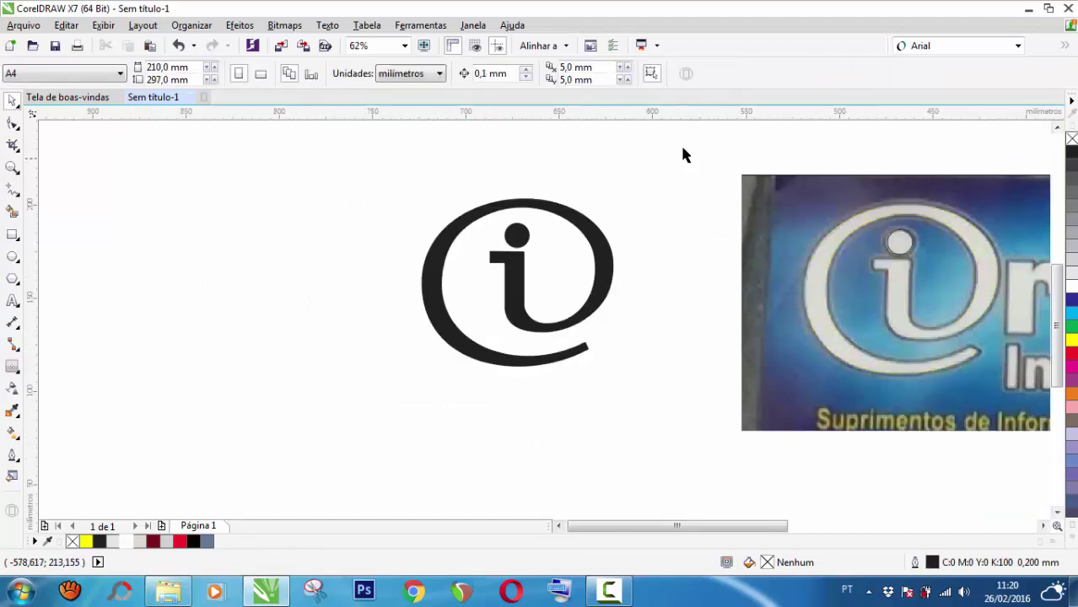
left_click_drag(698, 158, 1016, 412)
key("Delete")
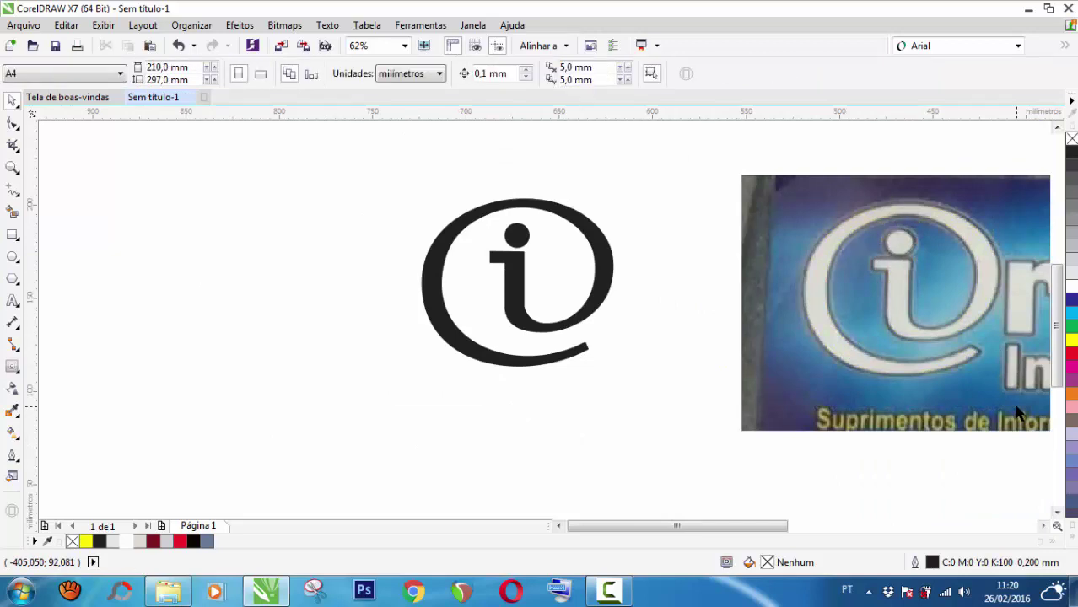
Step: Move the black symbol together with its dot onto the matching symbol in the photo
scroll(419, 338, "down", 3)
scroll(477, 337, "up", 3)
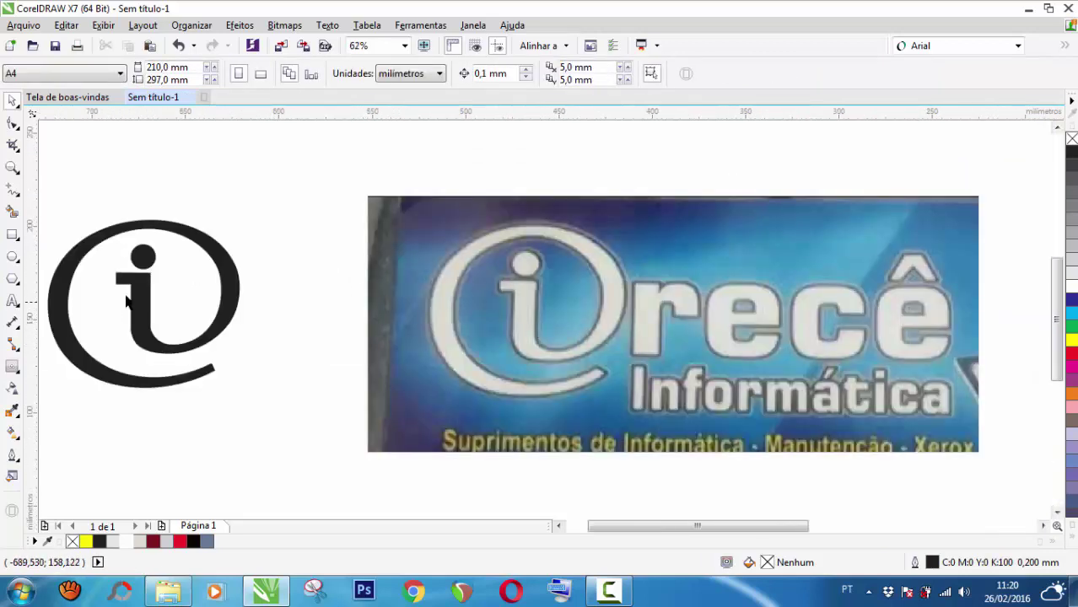
left_click_drag(49, 182, 247, 393)
left_click_drag(214, 320, 524, 324)
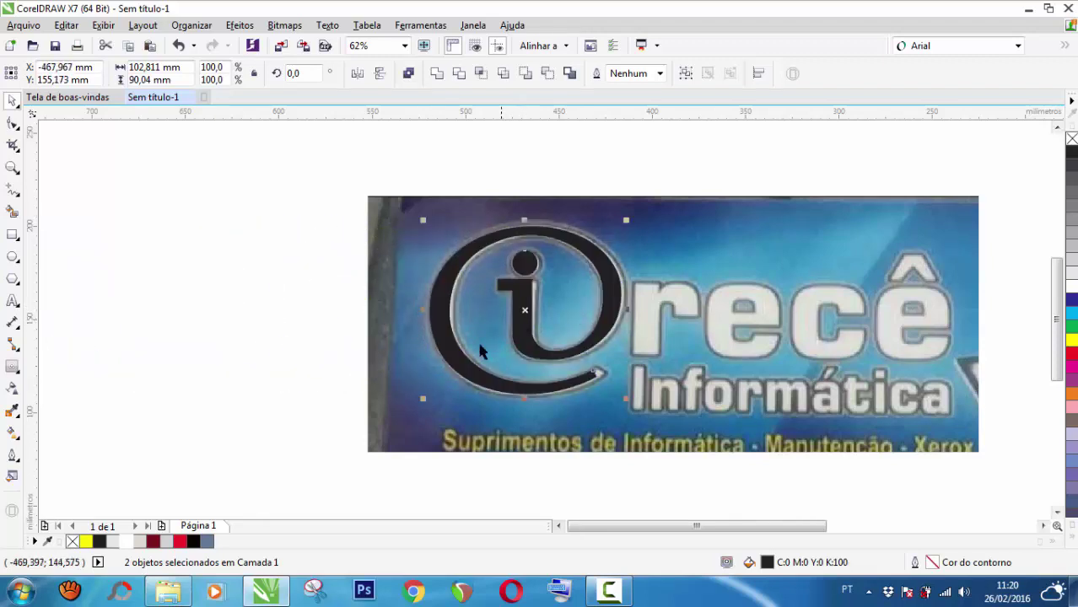
Step: Nudge the black symbol and dot 0.7 mm right and 0.6 mm down to align them with the photo
key("Right")
key("Right")
key("Right")
key("Right")
key("Right")
key("Right")
key("Right")
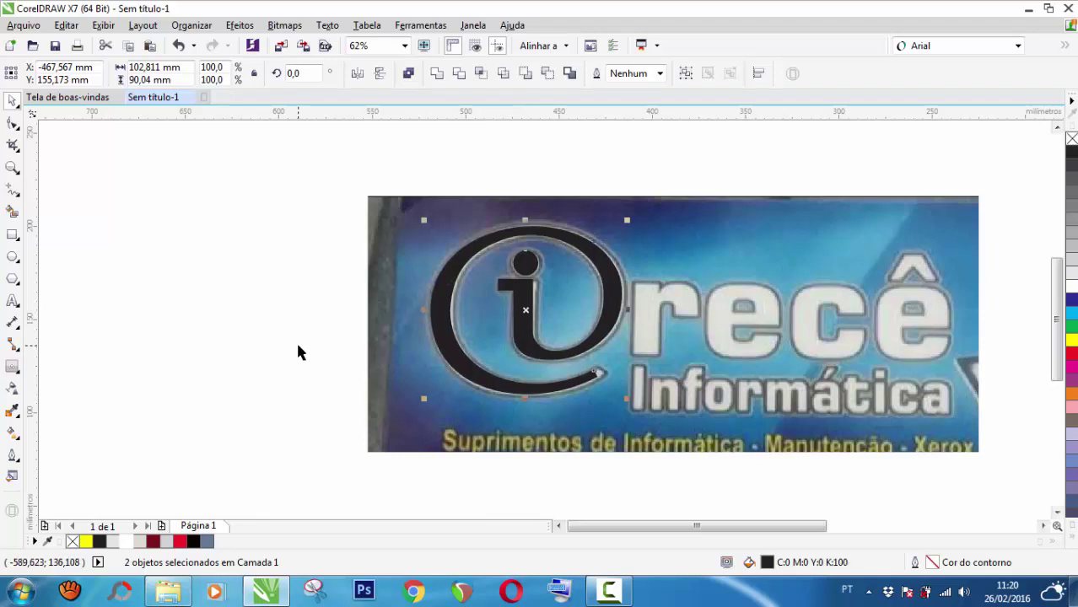
key("Down")
key("Down")
key("Down")
key("Down")
key("Down")
key("Down")
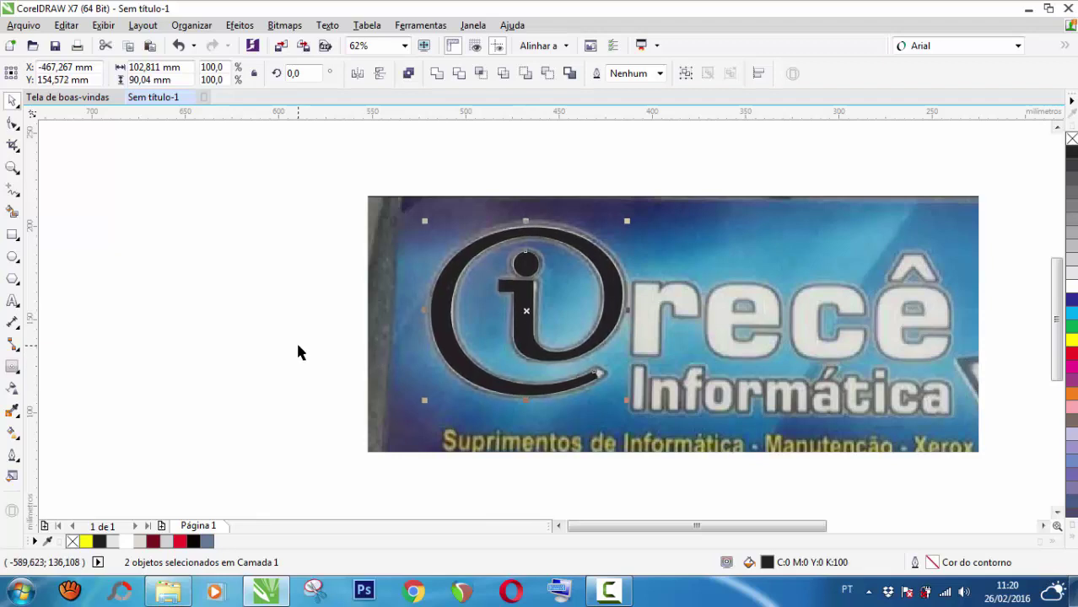
left_click(192, 297)
Step: Reshape the ring's tail end by moving its corner nodes outward to follow the slanted tip in the photo
left_click(13, 123)
scroll(599, 376, "up", 4)
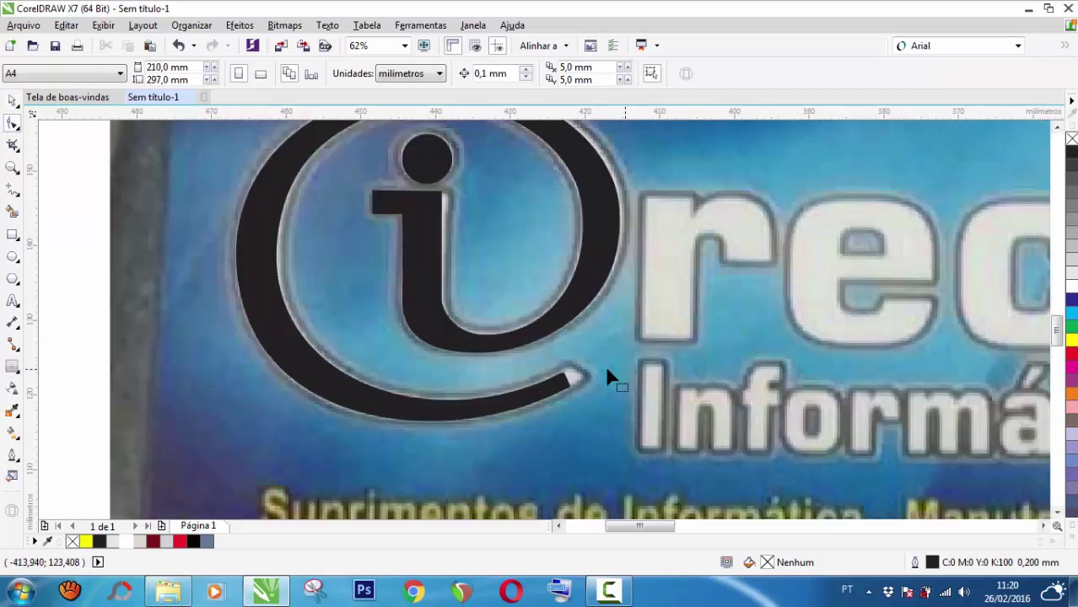
scroll(507, 389, "up", 4)
left_click(505, 361)
left_click_drag(503, 361, 545, 310)
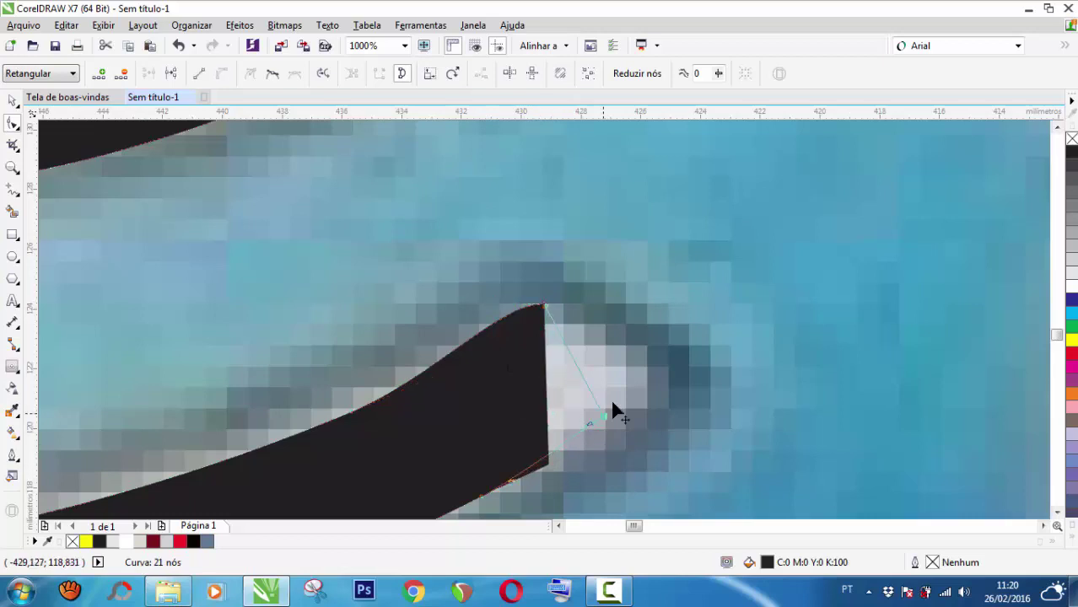
left_click_drag(614, 405, 661, 388)
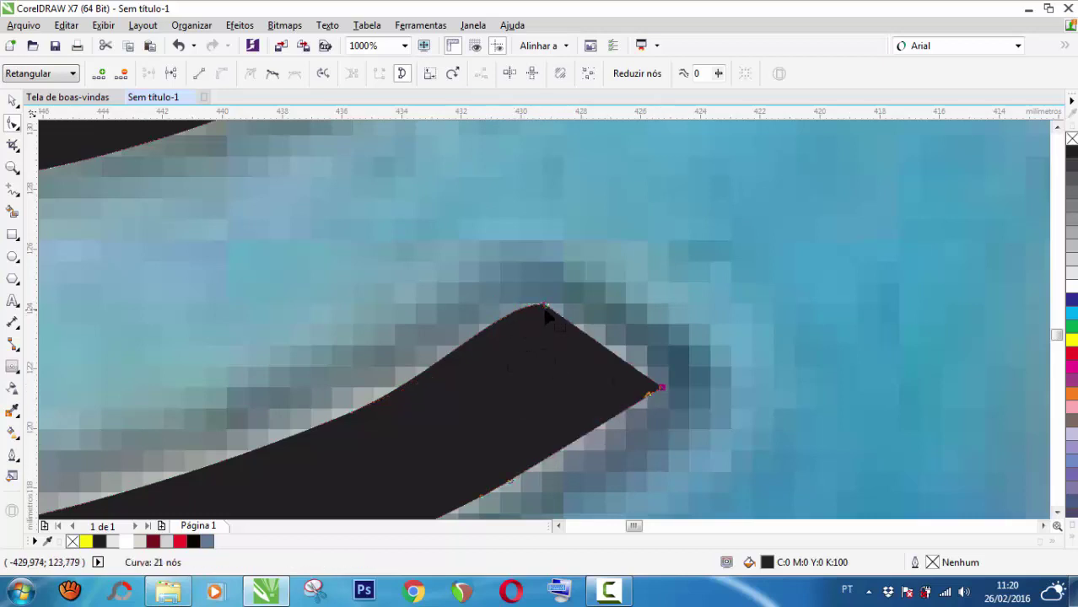
left_click_drag(498, 305, 529, 314)
scroll(461, 350, "down", 4)
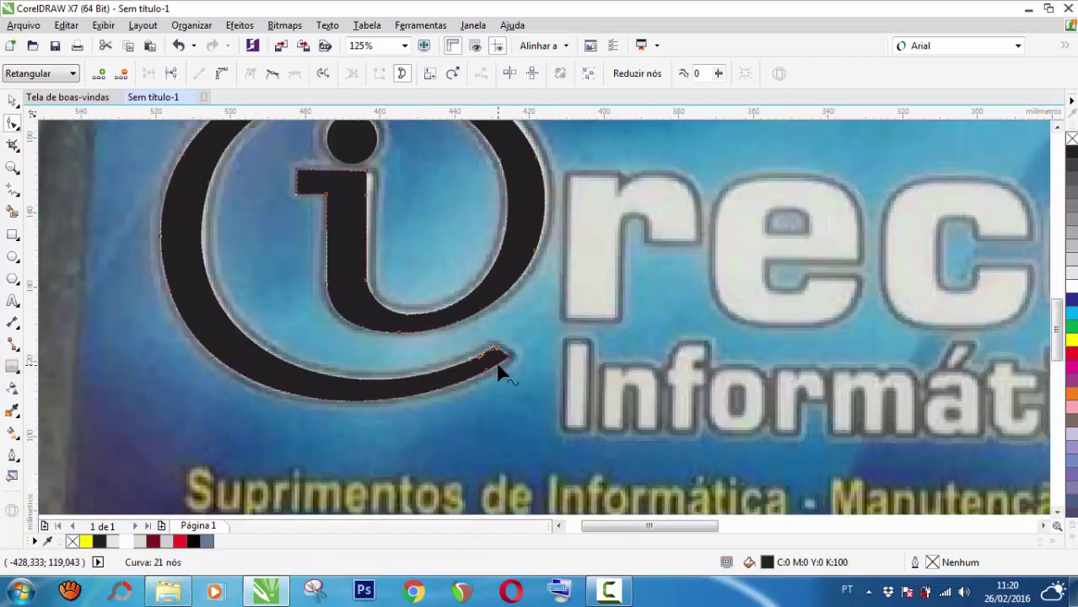
Step: Move the black symbol and its dot off the photo into the empty area left of it
left_click(14, 100)
scroll(414, 282, "down", 3)
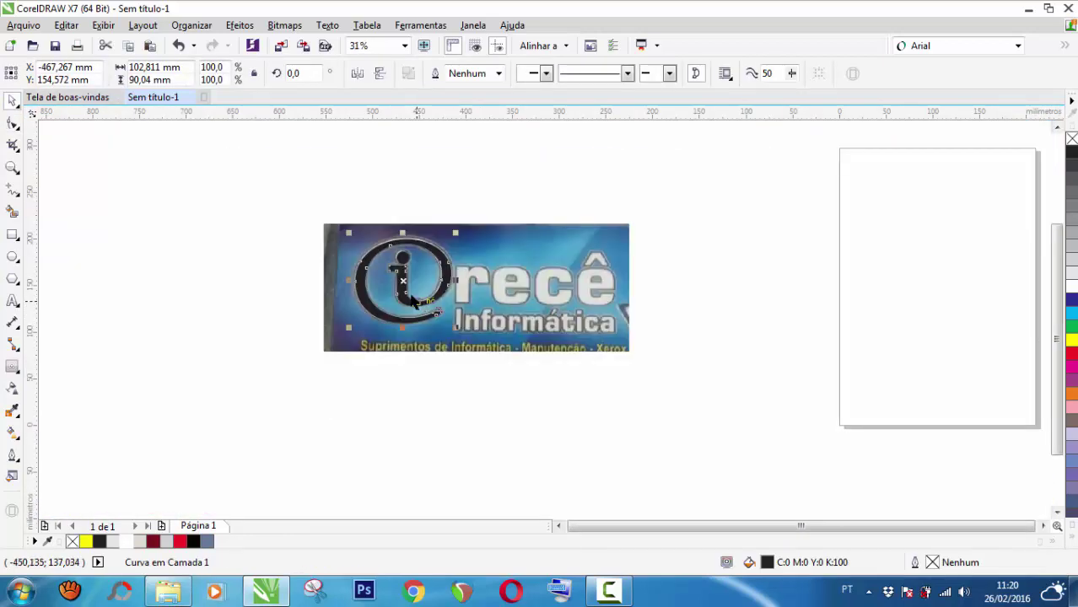
left_click_drag(243, 195, 498, 346)
left_click_drag(359, 291, 158, 291)
left_click(295, 229)
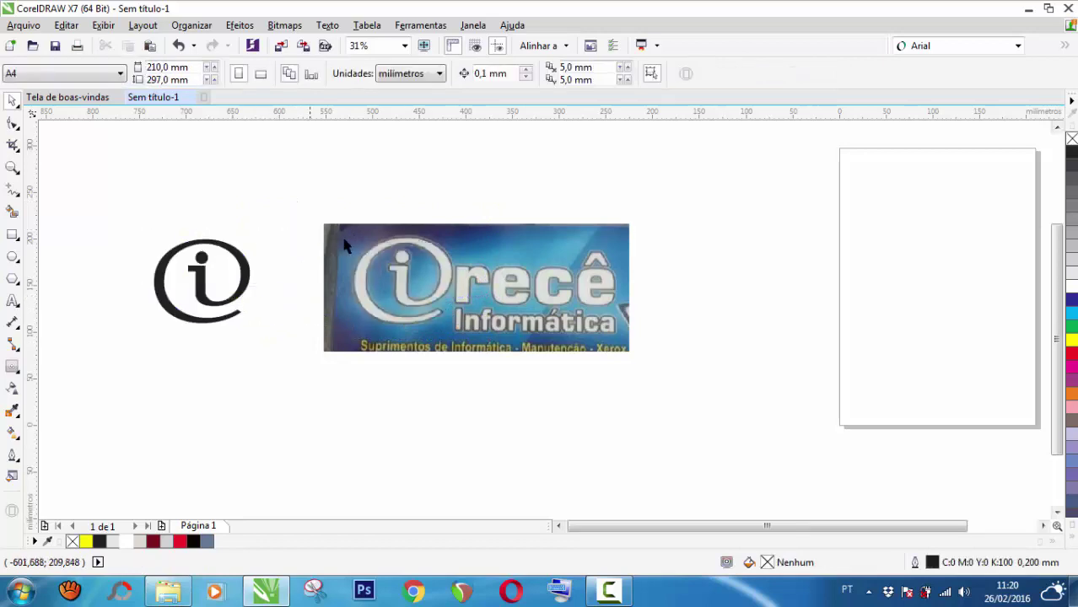
Step: Shift the symbol and dot slightly up and right, and enlarge them together to about 135 × 118 mm
scroll(148, 258, "up", 2)
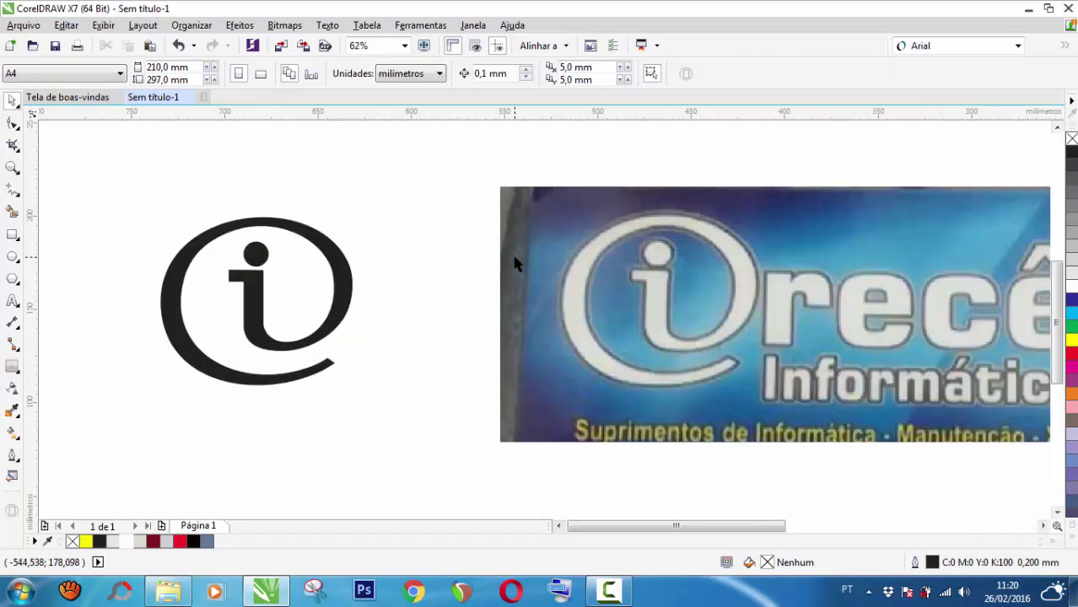
left_click_drag(121, 194, 364, 411)
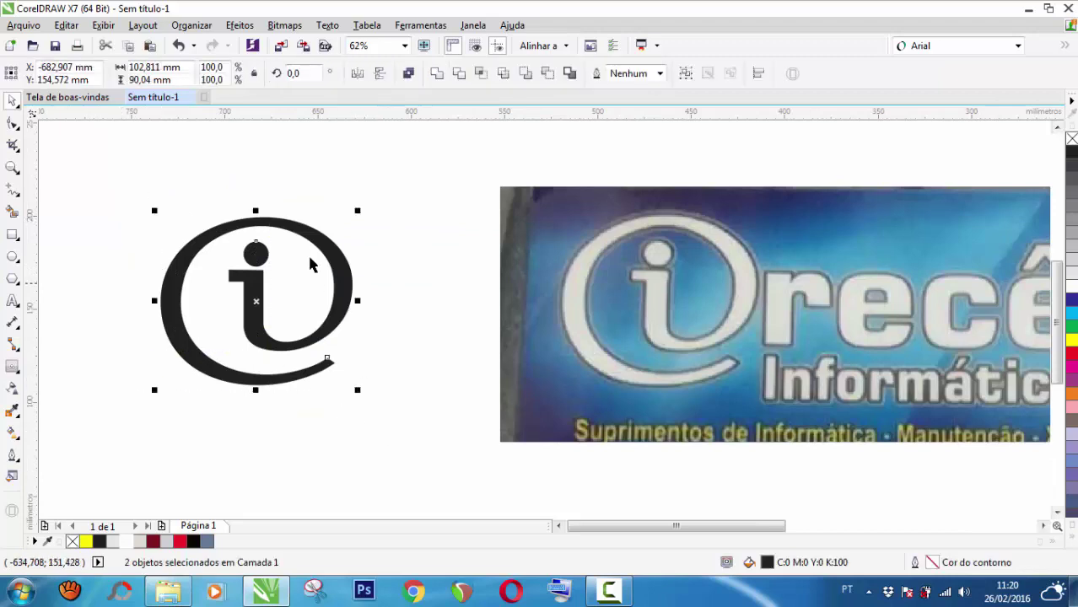
left_click_drag(315, 245, 349, 220)
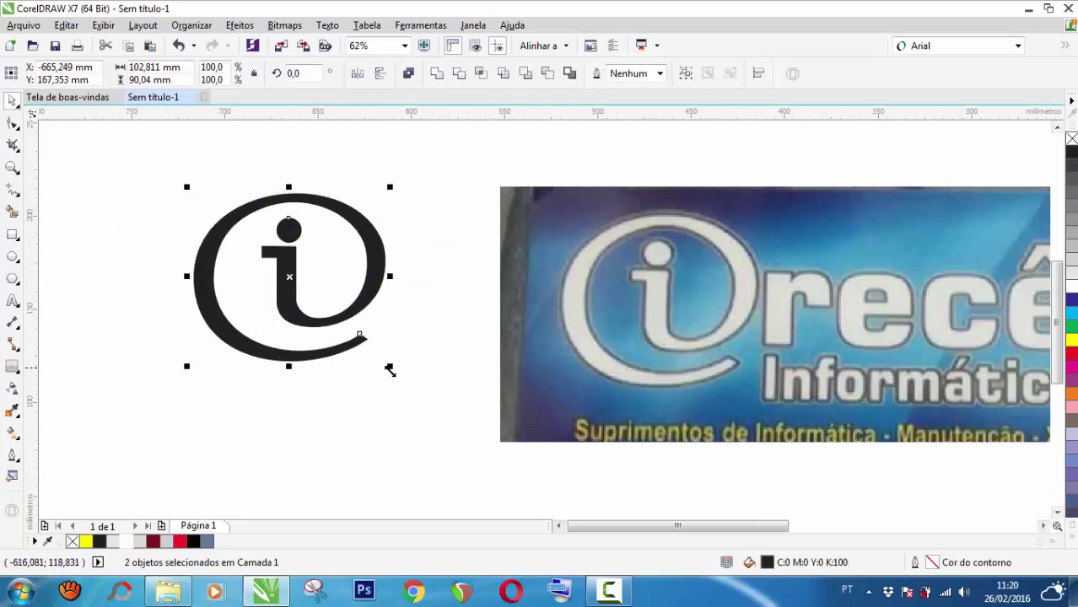
left_click_drag(392, 368, 409, 392)
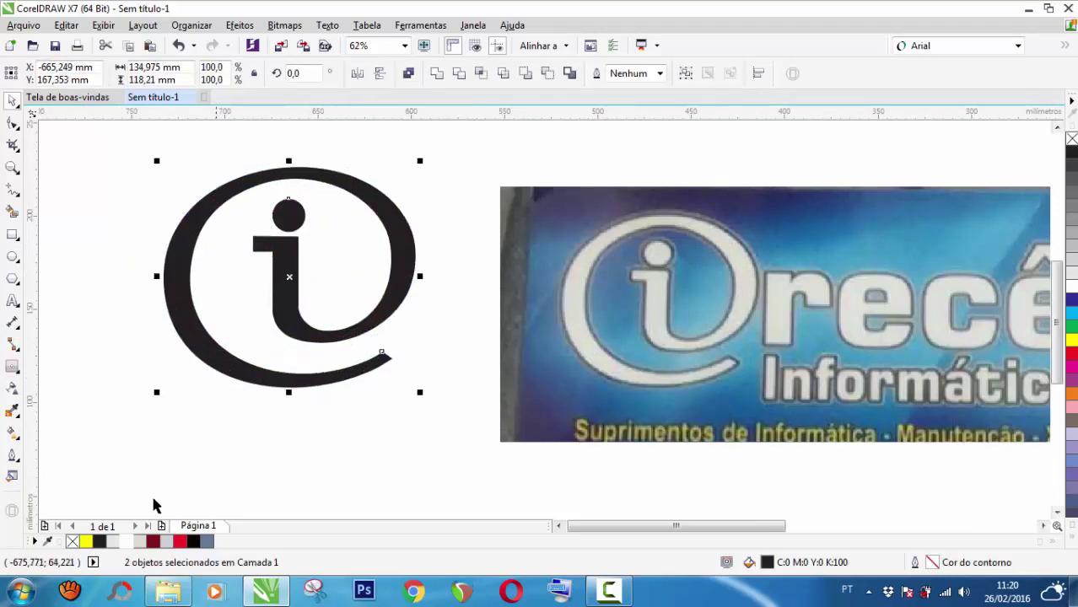
Step: Fill the symbol and dot with 10% black and move them slightly down toward the photo
left_click(113, 543)
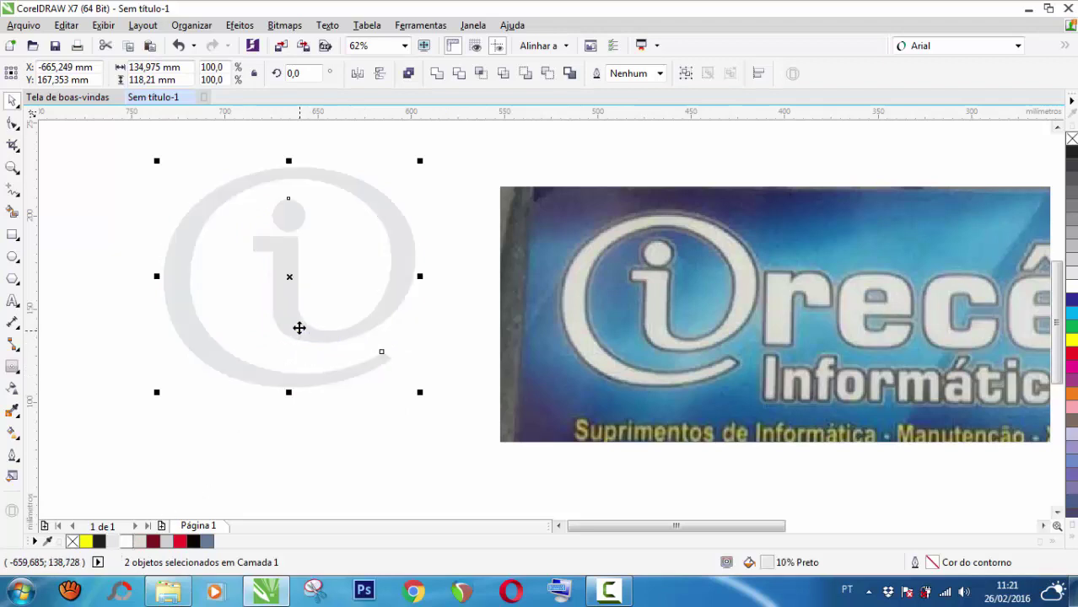
left_click_drag(299, 328, 328, 357)
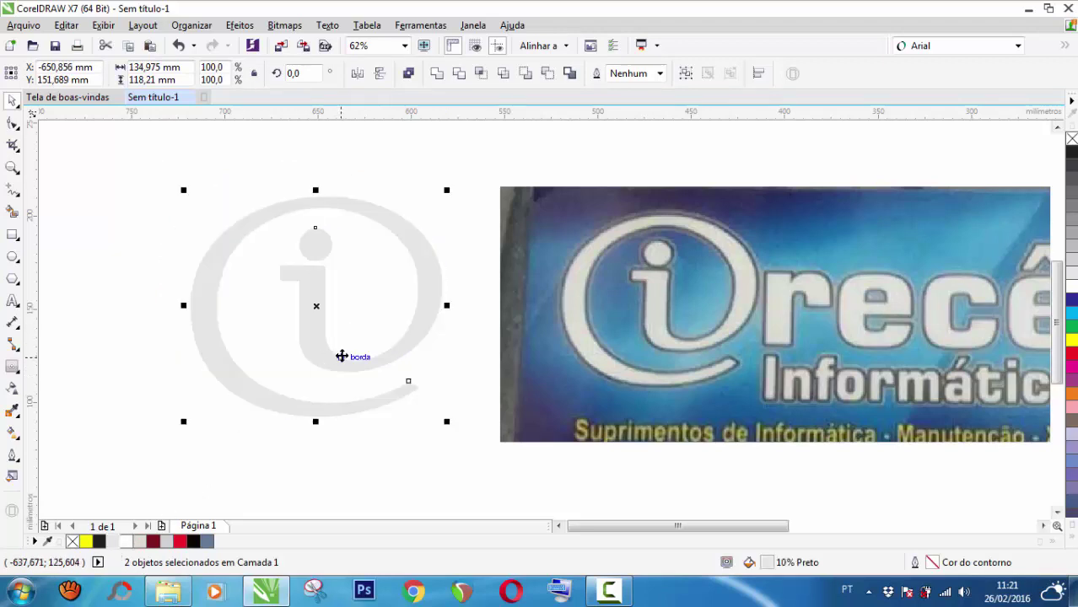
left_click(125, 258)
left_click(313, 246)
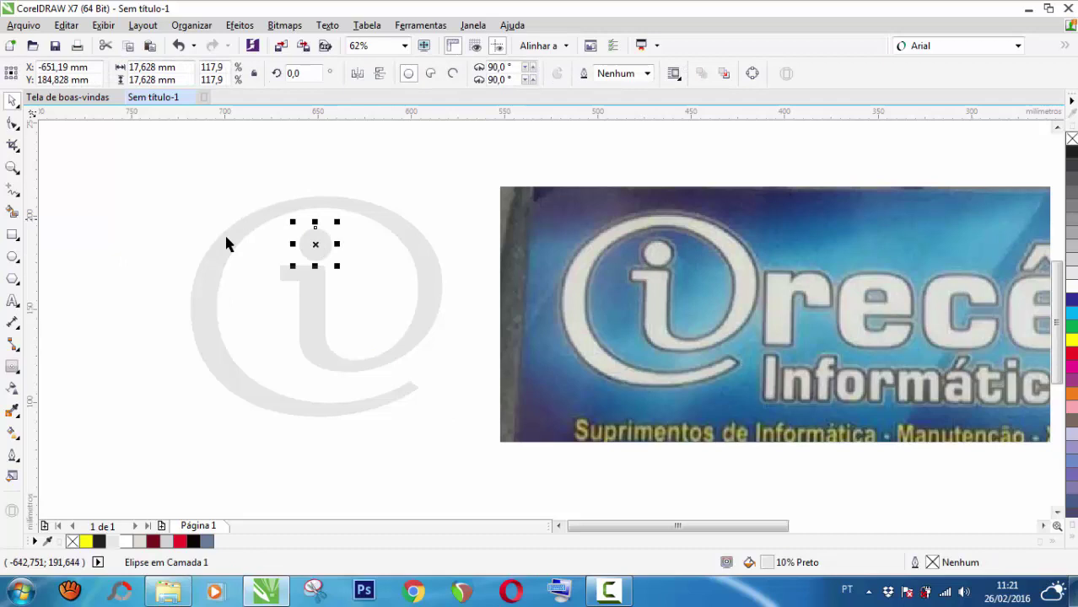
left_click(311, 292)
left_click(96, 288)
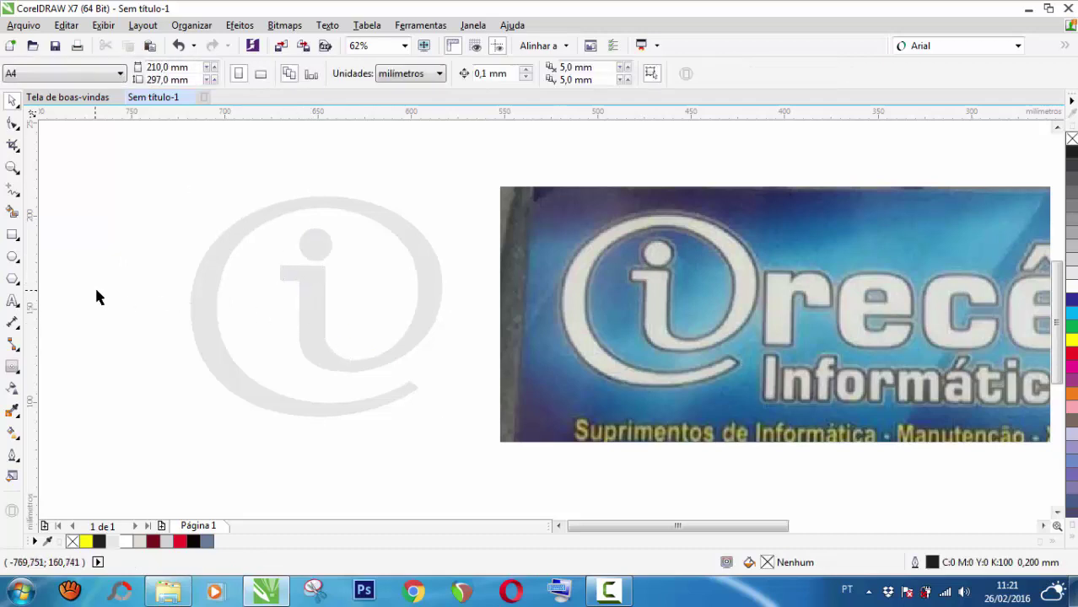
Step: Add a one-step black outside contour of about 1.35 mm around the ring and i stem
left_click(13, 368)
scroll(212, 284, "up", 2)
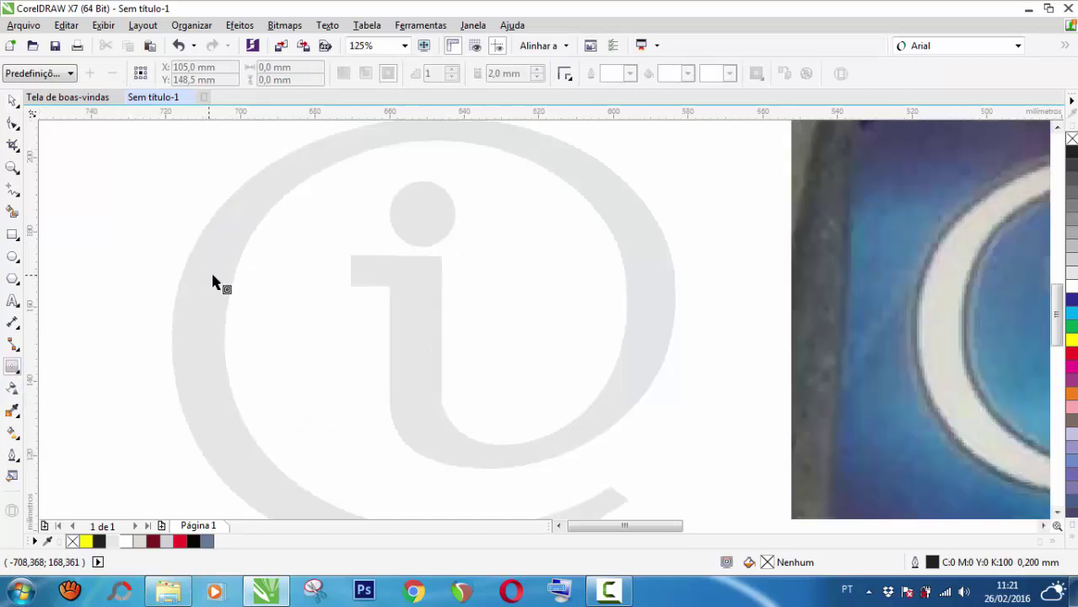
left_click(213, 284)
left_click(70, 74)
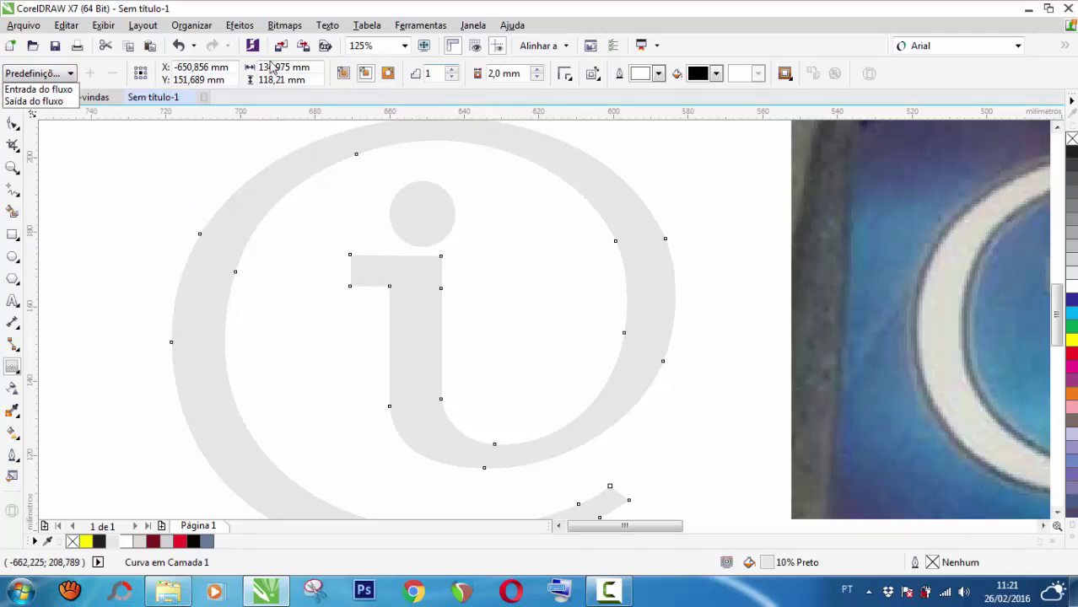
left_click(217, 282)
scroll(188, 292, "up", 1)
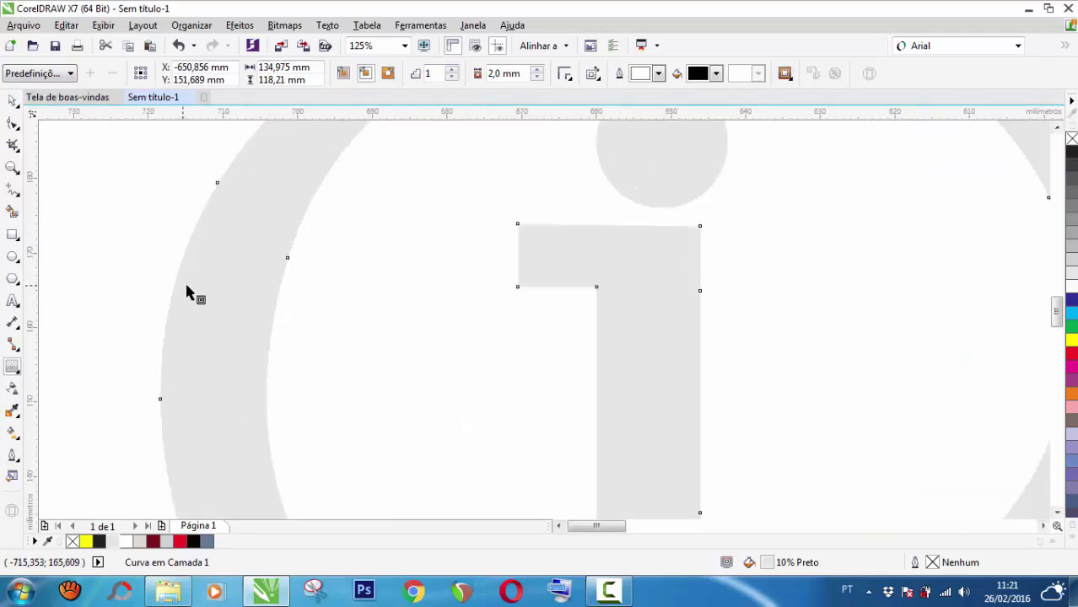
left_click_drag(176, 284, 153, 270)
scroll(318, 268, "down", 3)
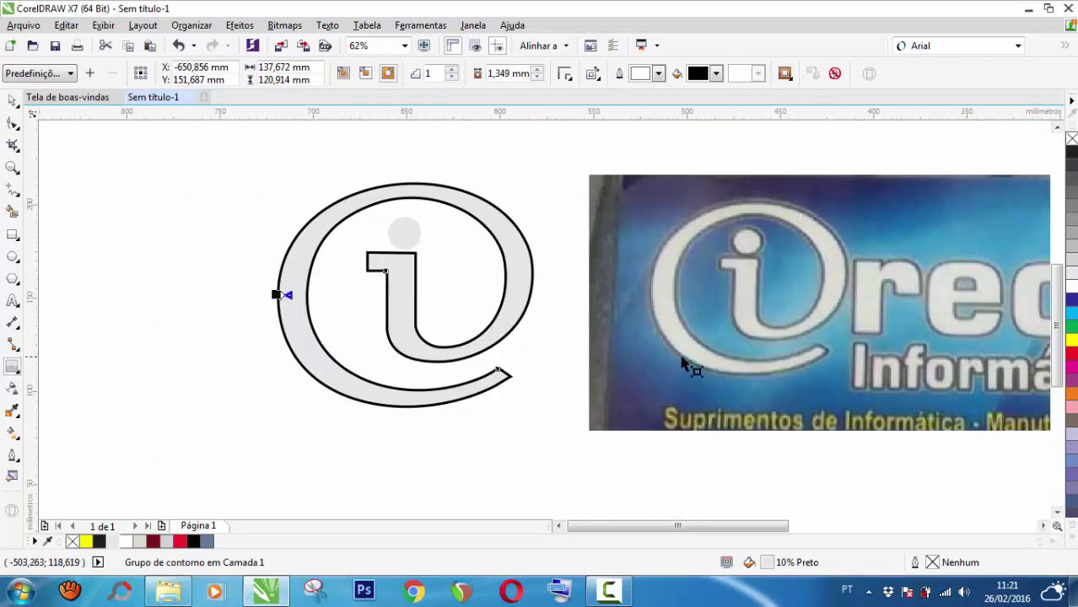
Step: Widen the contour around the ring and i stem to about 1.77 mm, comparing it with the photo
scroll(685, 364, "up", 2)
scroll(685, 364, "down", 2)
scroll(296, 337, "up", 3)
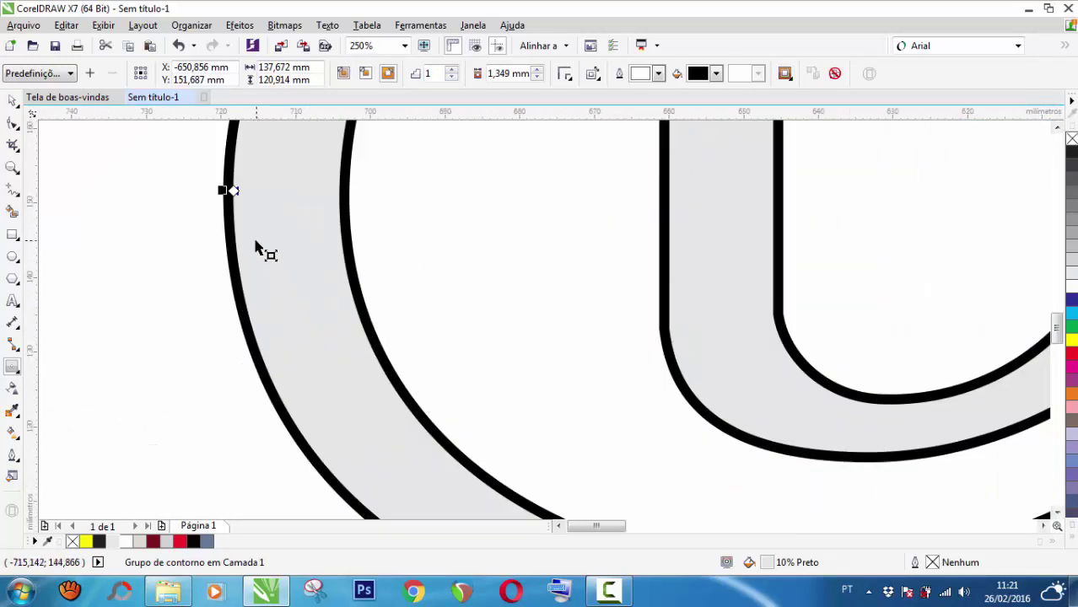
scroll(228, 190, "up", 1)
left_click_drag(222, 197, 221, 197)
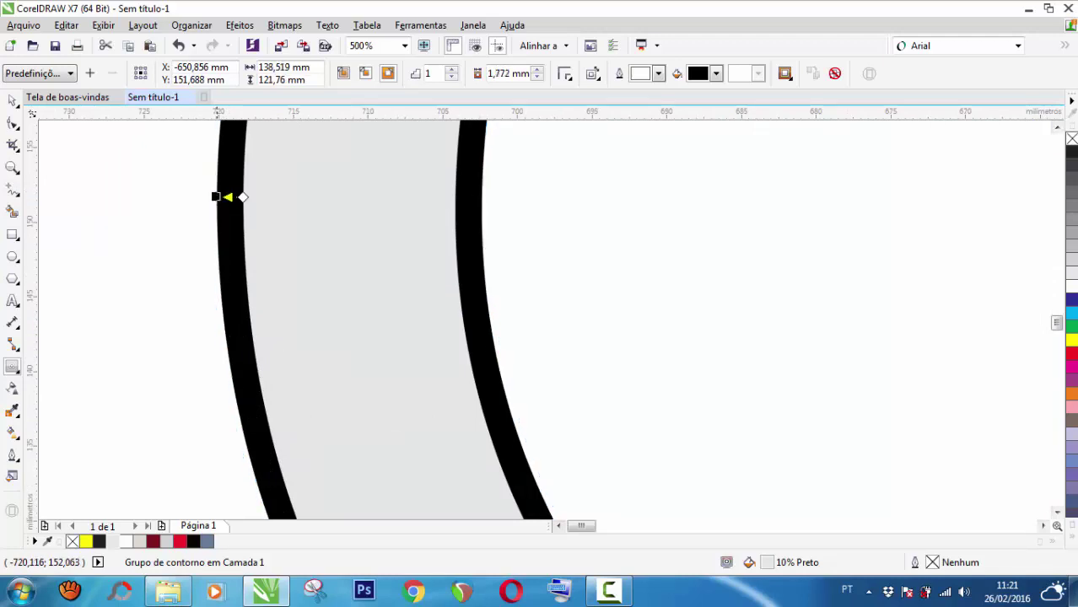
Step: Move the dot about 1.8 mm left to line up with the stem contour's right edge using a vertical guideline, and delete the guideline
scroll(221, 197, "down", 5)
scroll(354, 165, "up", 2)
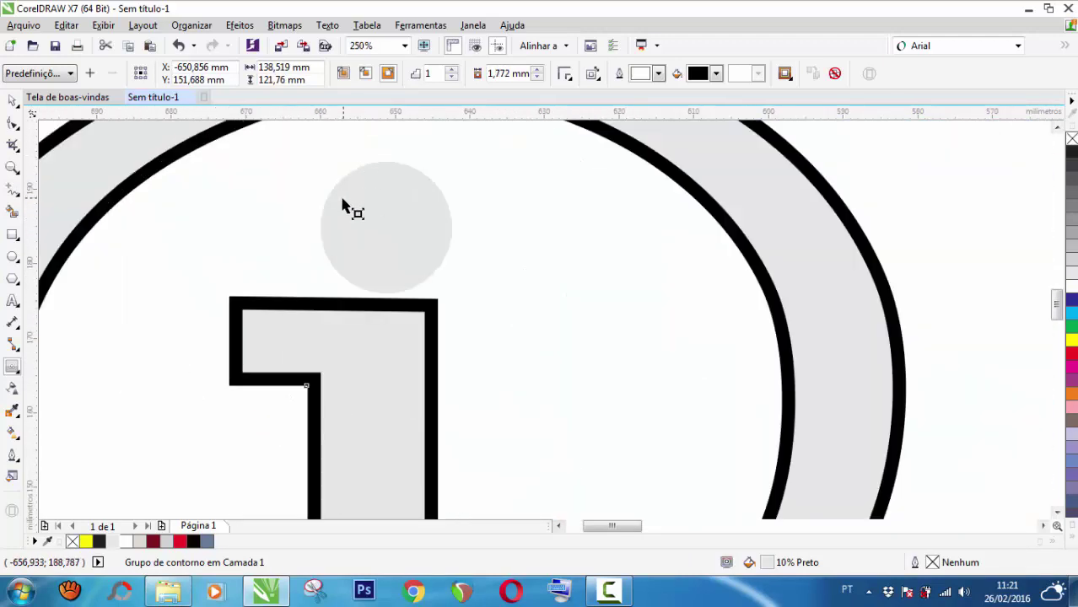
left_click(351, 211)
scroll(346, 217, "down", 2)
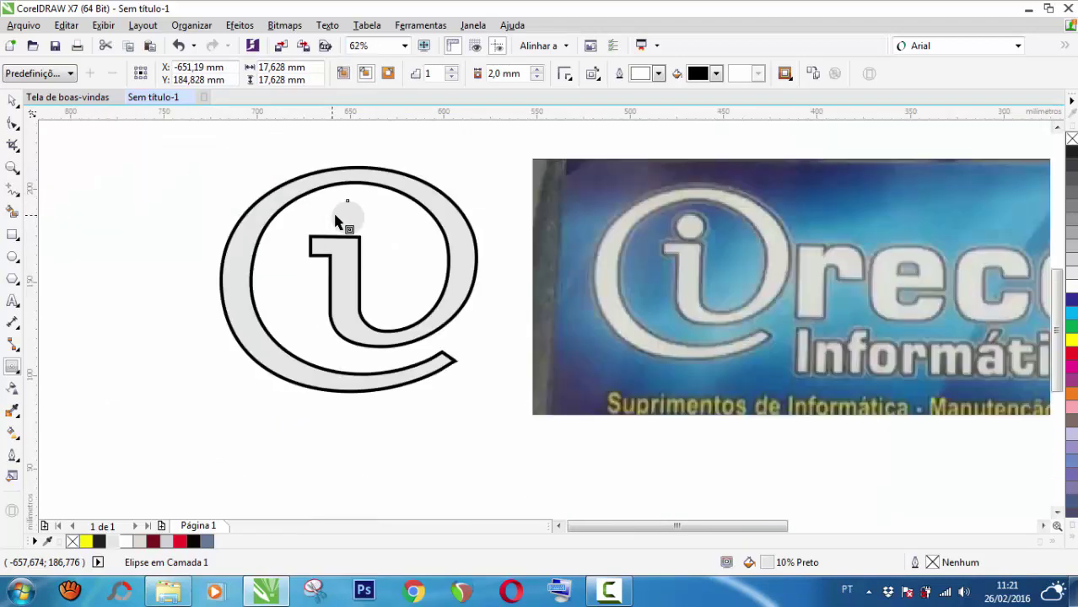
left_click(12, 100)
scroll(348, 213, "up", 1)
scroll(348, 216, "down", 1)
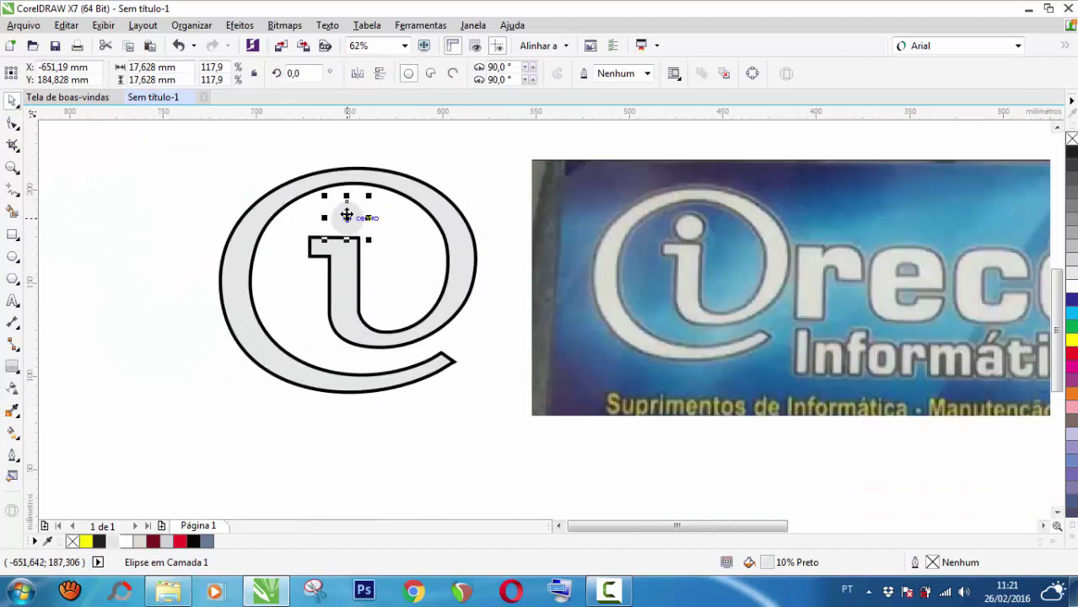
scroll(347, 216, "up", 2)
left_click_drag(373, 230, 359, 229)
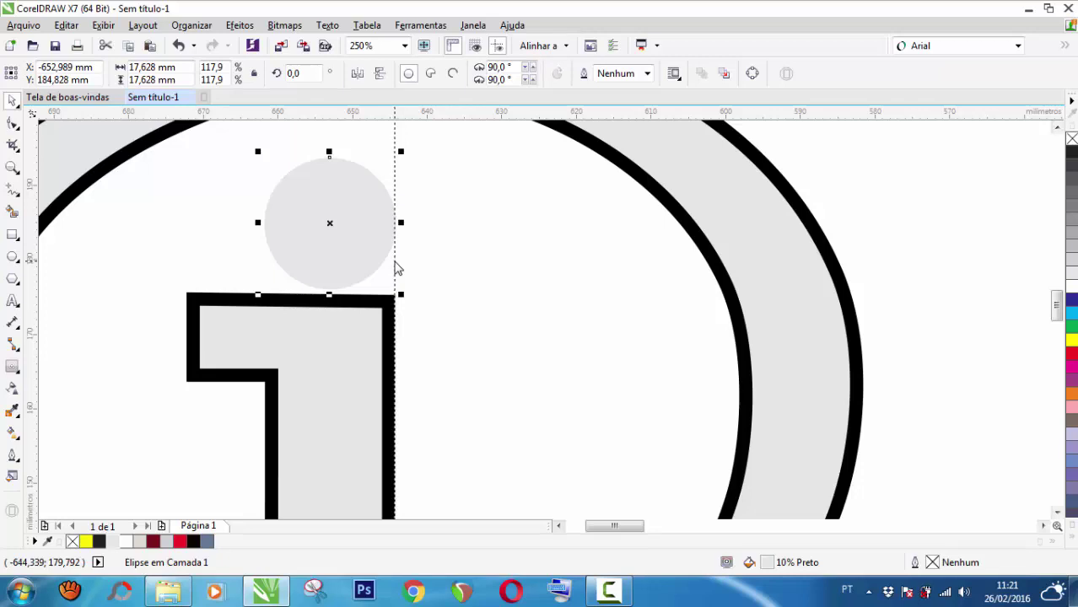
key("Delete")
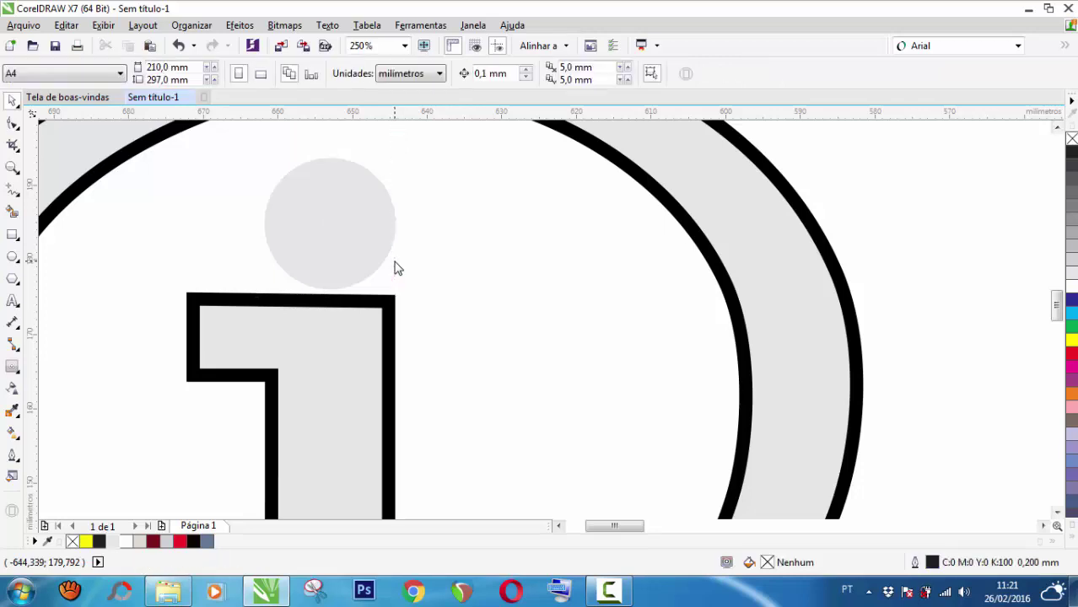
Step: Add a black outside contour of about 1.48 mm around the dot and break the contour group apart
left_click(307, 255)
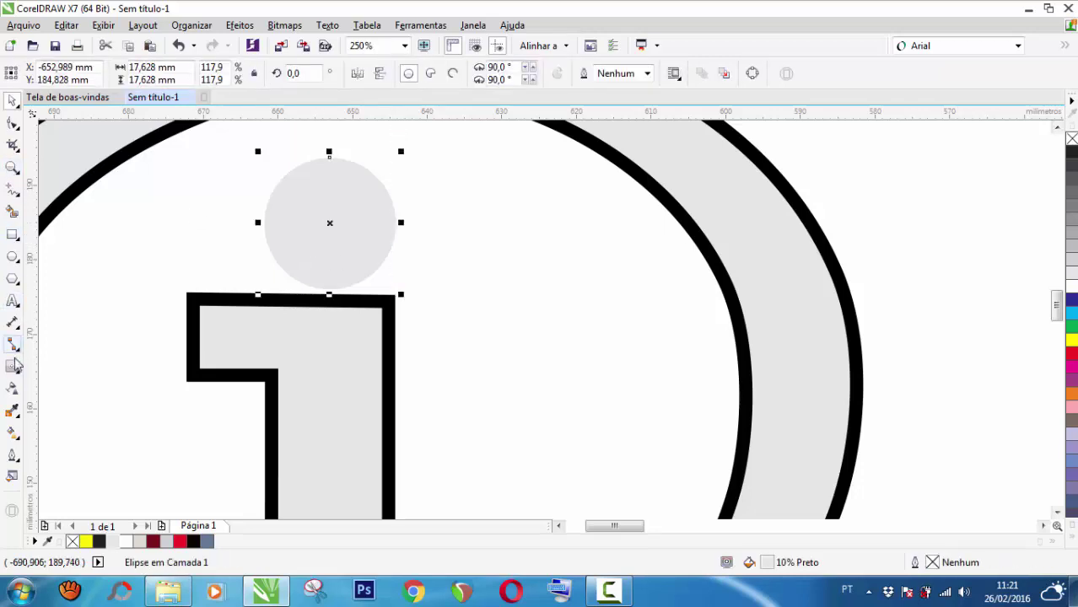
left_click(13, 367)
left_click_drag(256, 175, 255, 168)
left_click(12, 101)
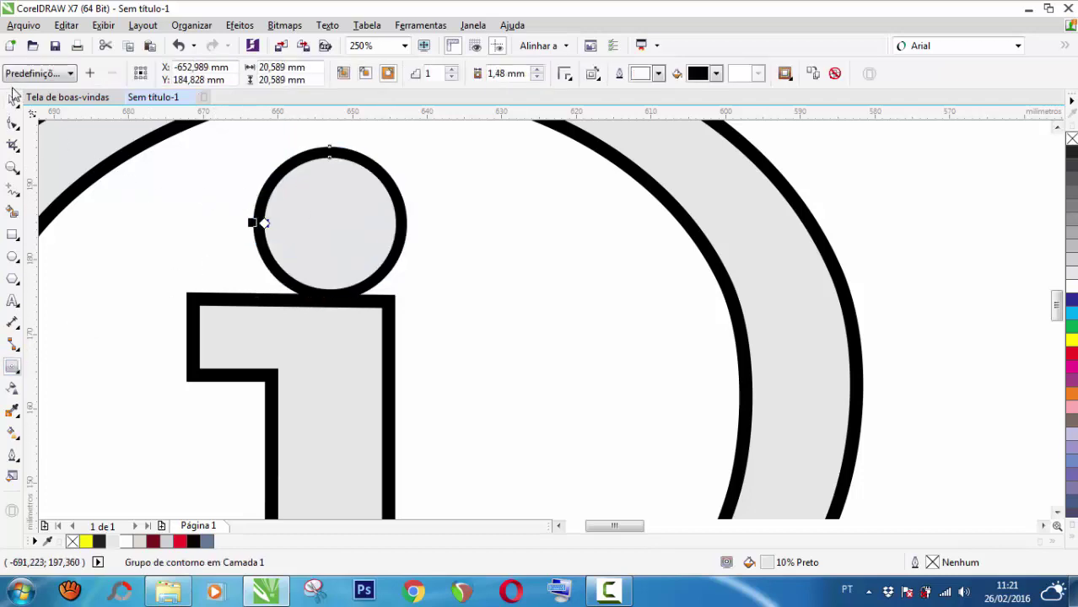
scroll(275, 230, "down", 2)
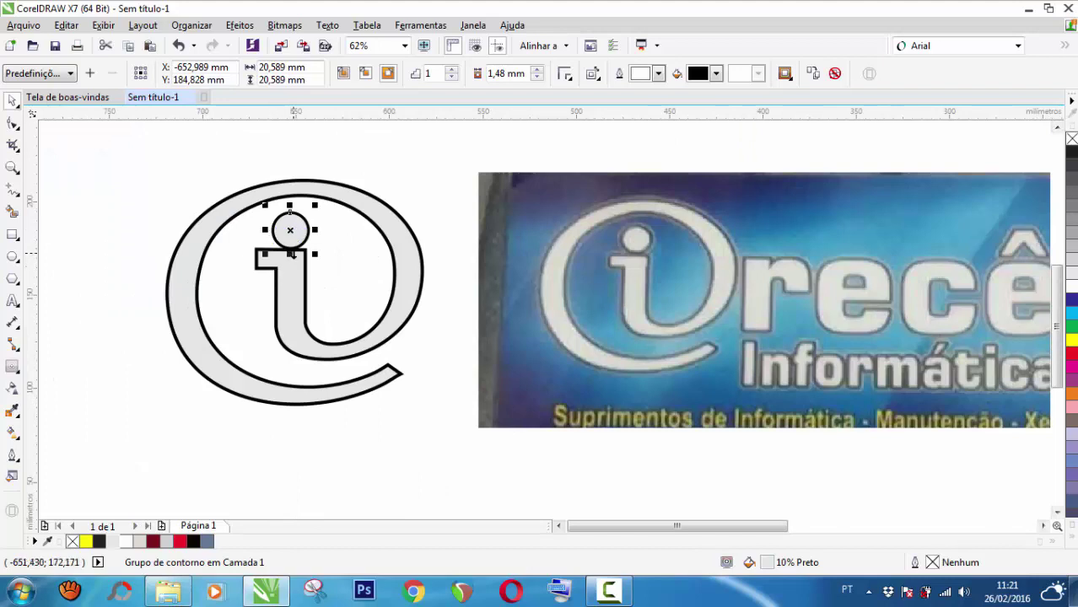
key("ctrl+k")
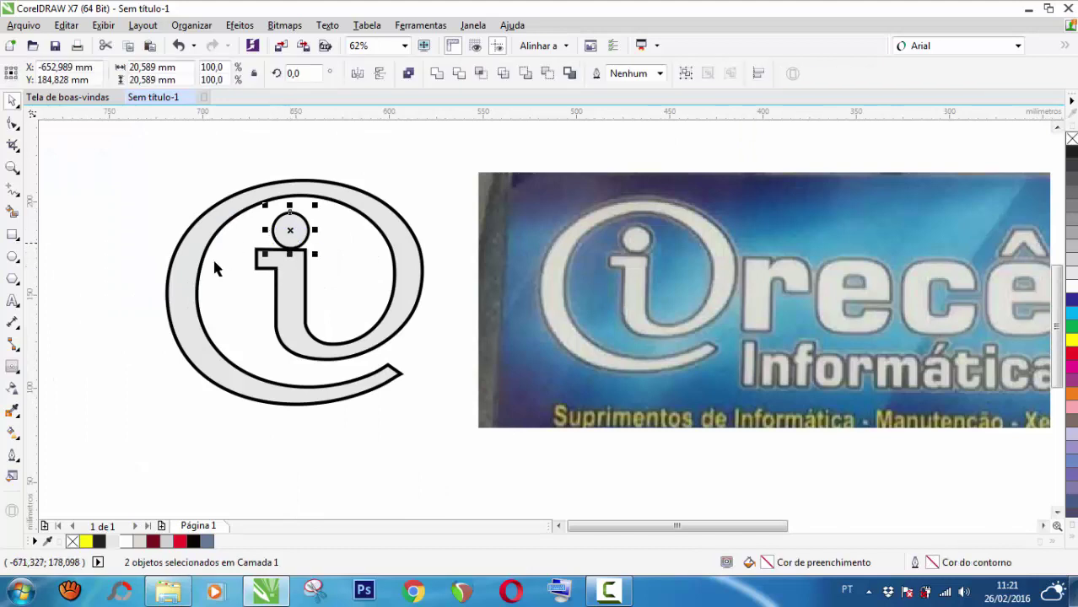
Step: Break apart the contour group of the ring and i stem so the outline becomes a separate shape
left_click(188, 273)
left_click(160, 317)
left_click(169, 322)
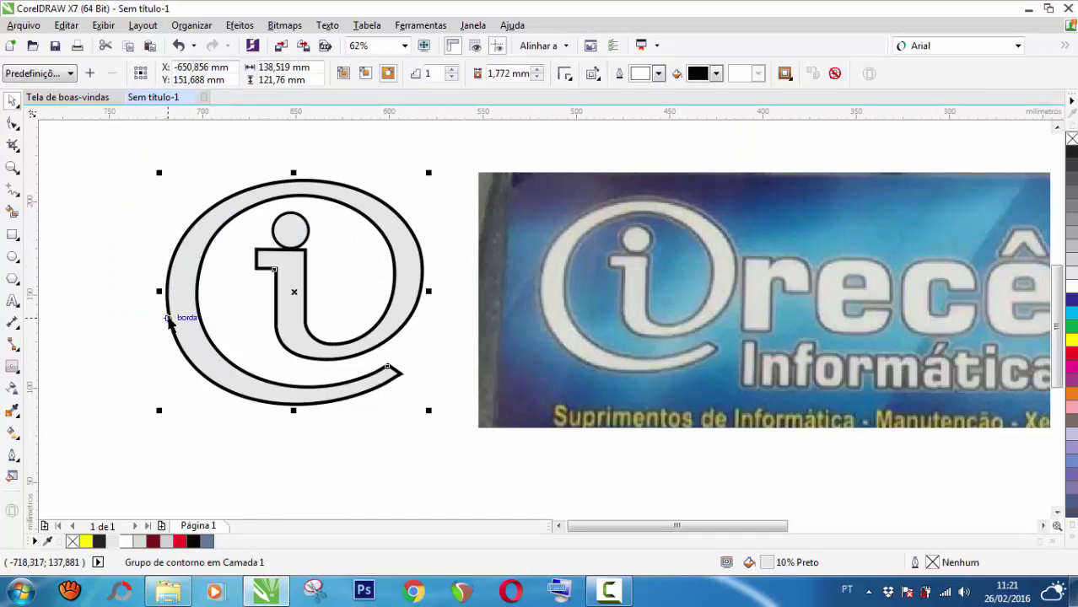
key("ctrl+k")
left_click(107, 281)
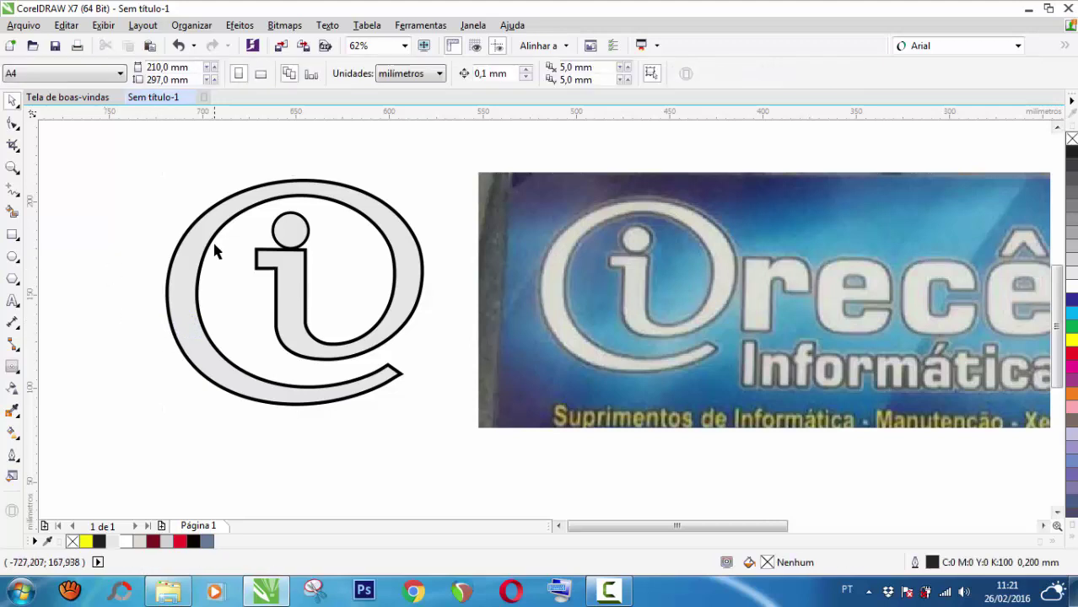
Step: Fill the ring with the i stem and the dot with dark red C28 M100 Y100 K38
left_click(187, 293)
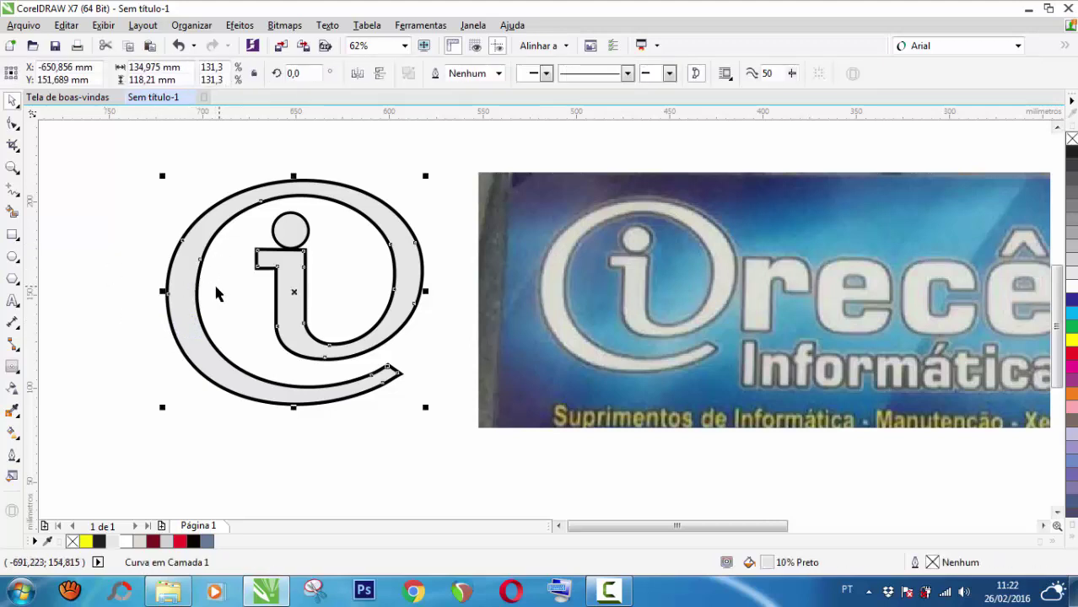
left_click(295, 237)
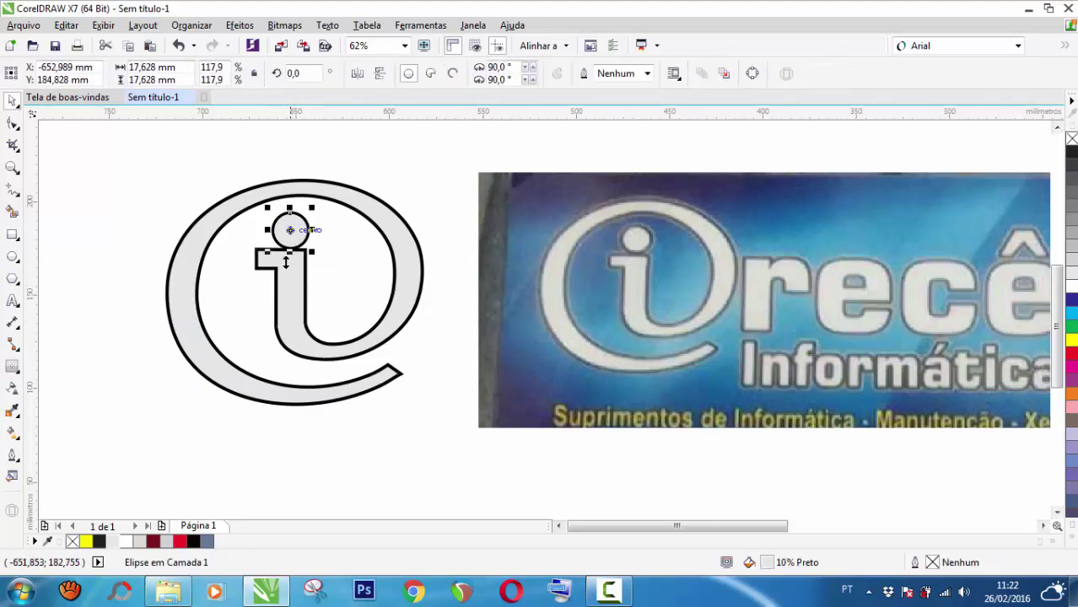
left_click(288, 286, "shift")
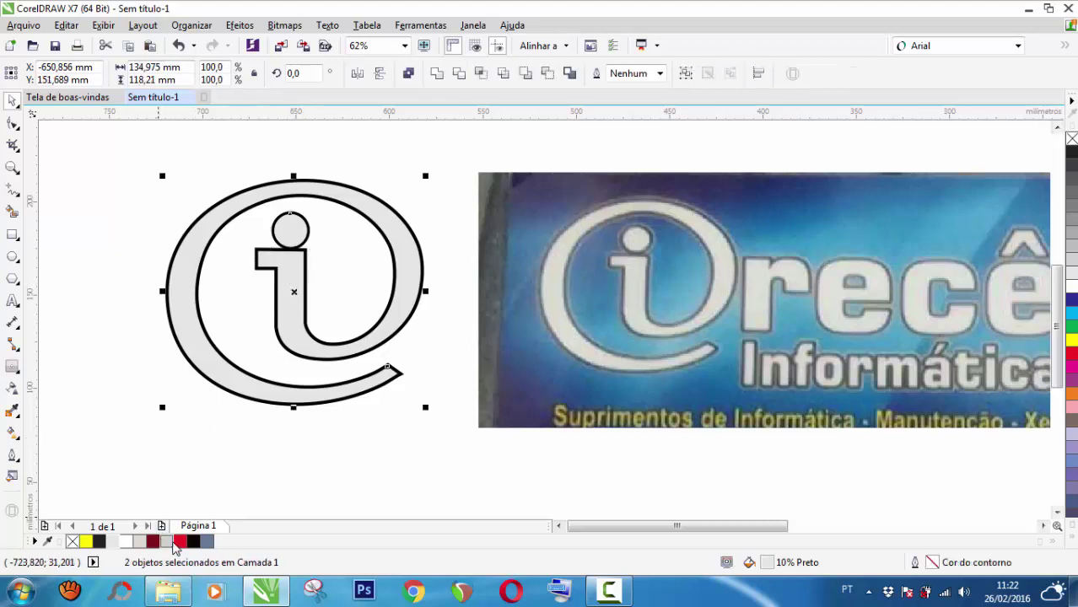
left_click(152, 542)
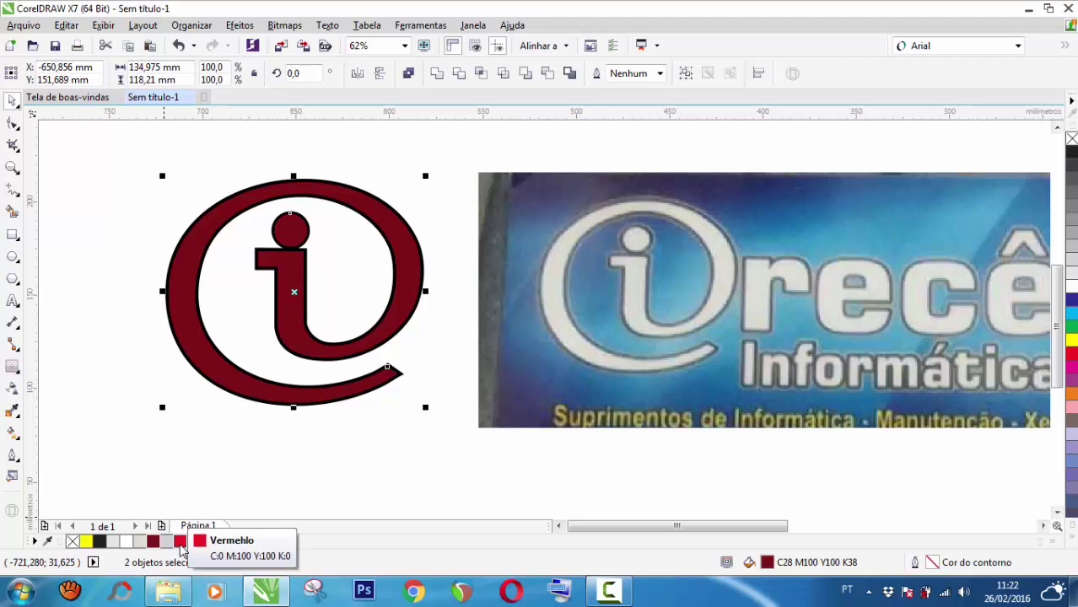
left_click(181, 544)
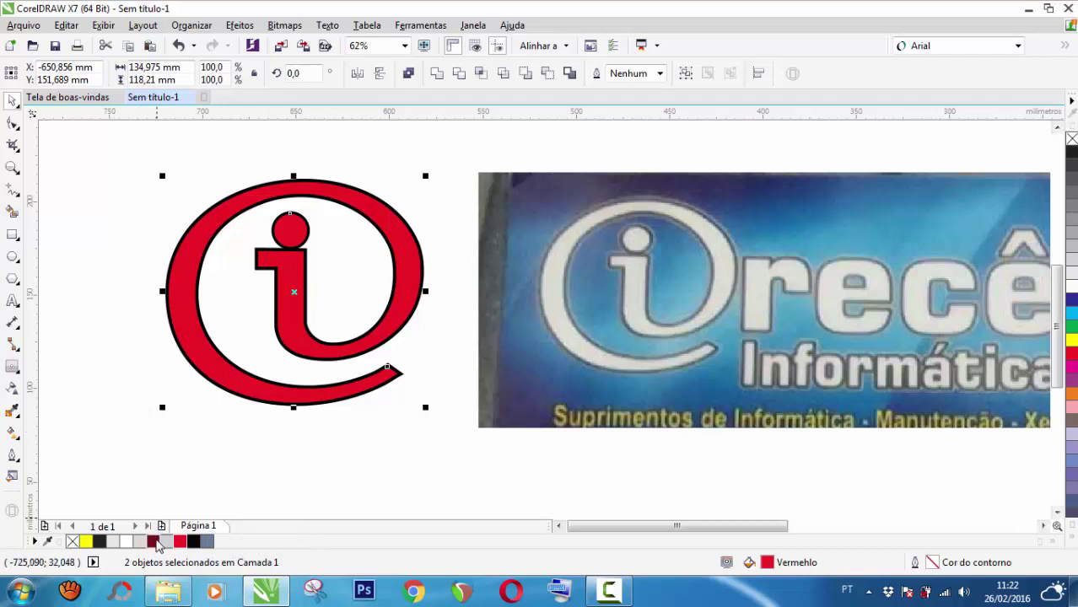
left_click(153, 542)
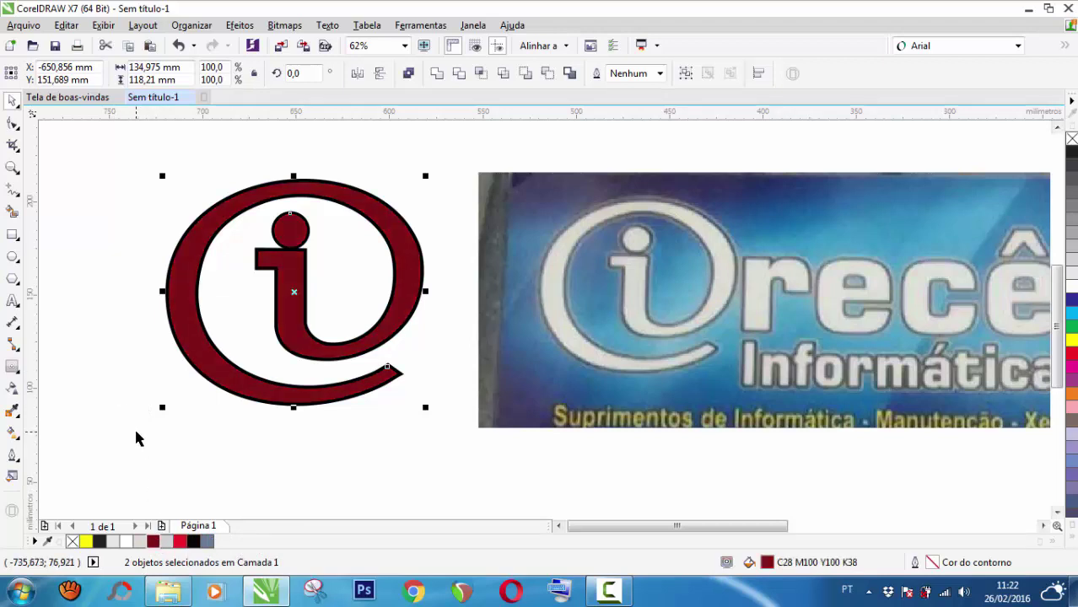
left_click(135, 430)
Step: Fill the separated contour around the ring and i stem with 20% black
scroll(163, 334, "up", 2)
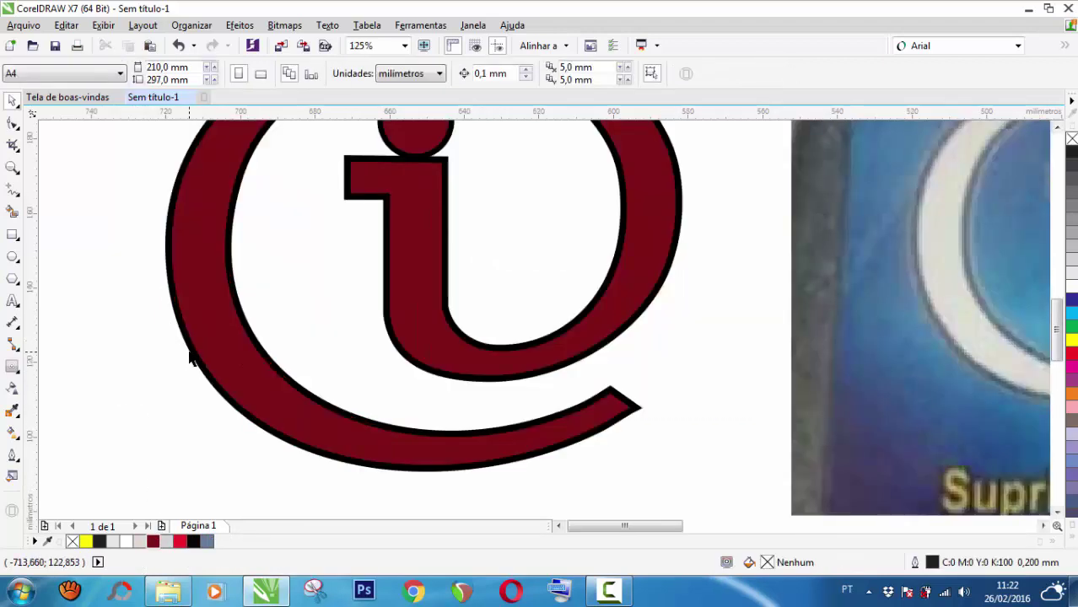
left_click(192, 357)
left_click(116, 542)
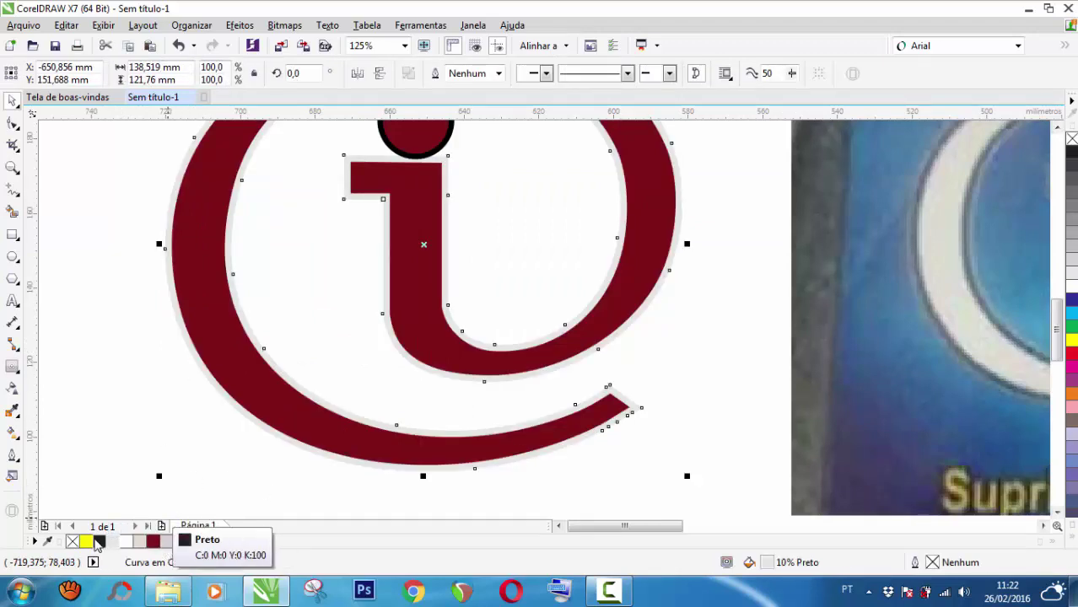
left_click(100, 543)
left_click(167, 543)
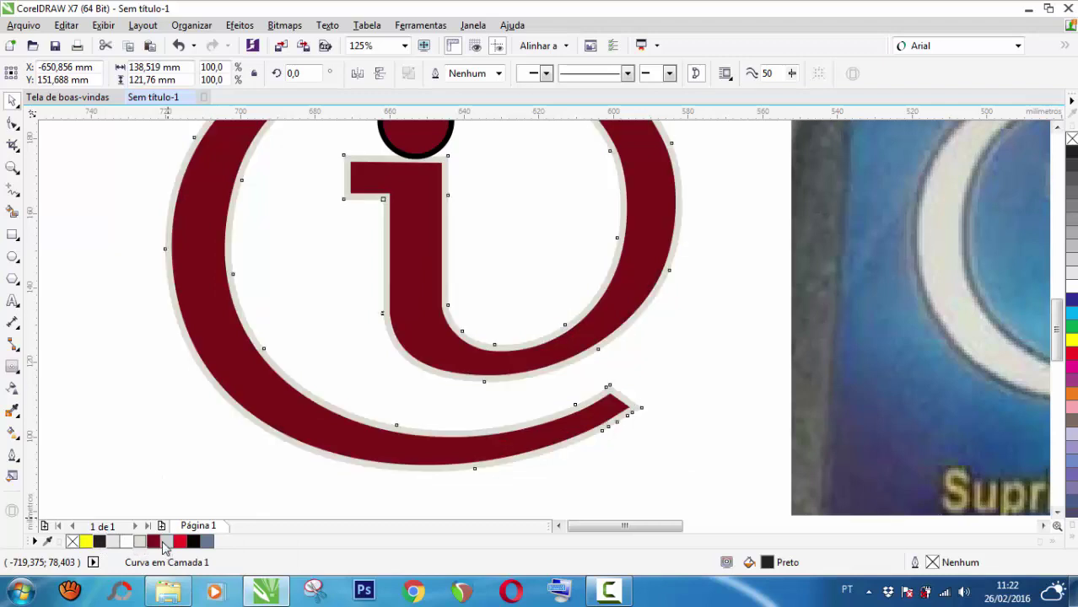
left_click(168, 544)
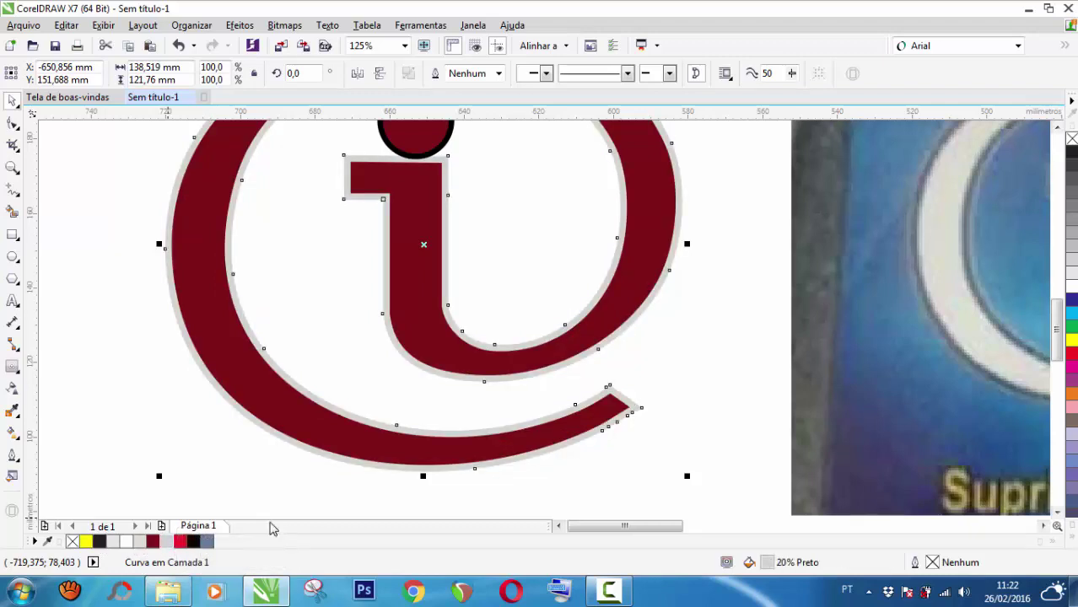
Step: Recolor the contour circle around the dot to the same light gray as the ring's contour
scroll(197, 443, "down", 1)
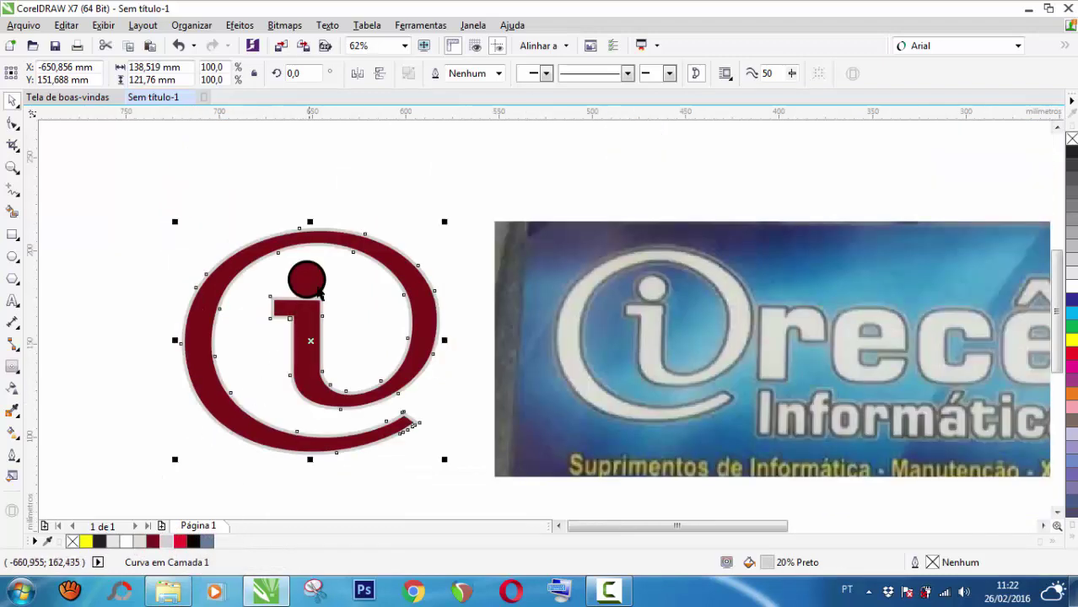
scroll(329, 266, "up", 1)
left_click(253, 287)
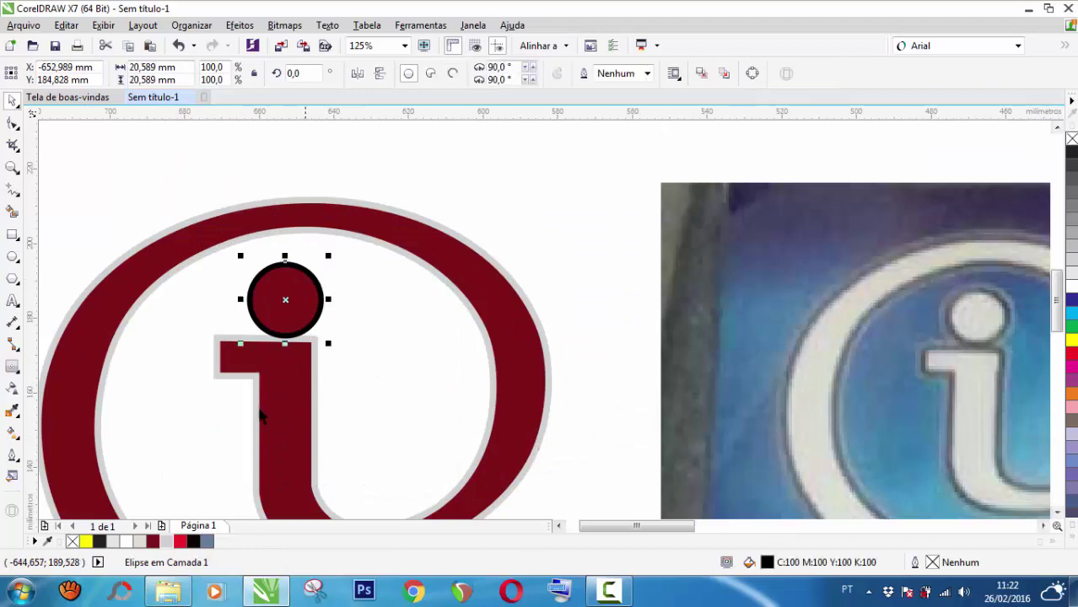
left_click(167, 542)
left_click(250, 163)
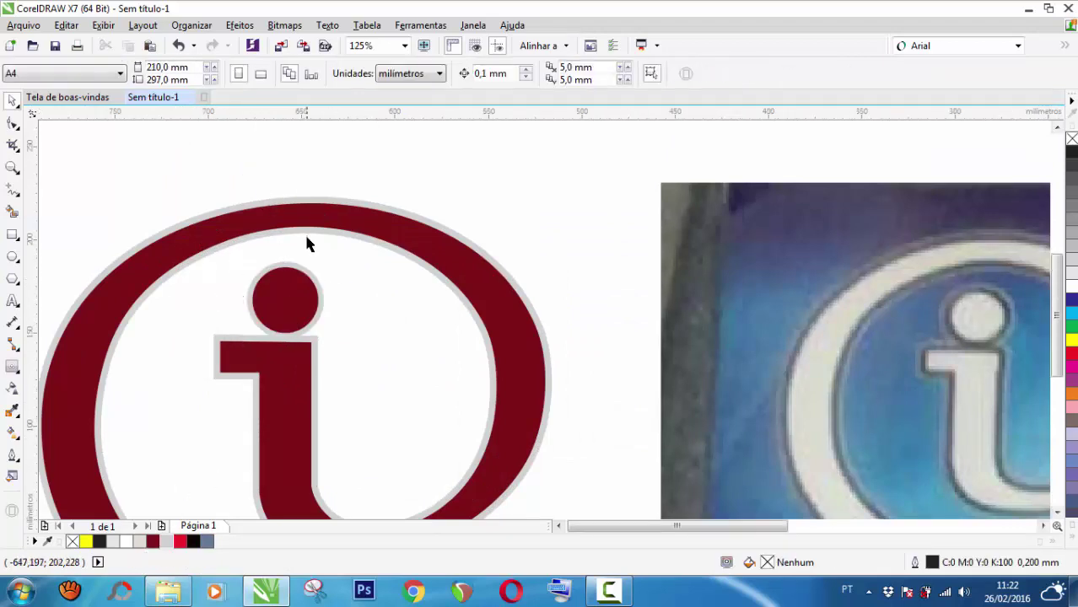
scroll(305, 234, "down", 1)
scroll(282, 338, "up", 1)
scroll(282, 333, "down", 1)
scroll(282, 366, "up", 1)
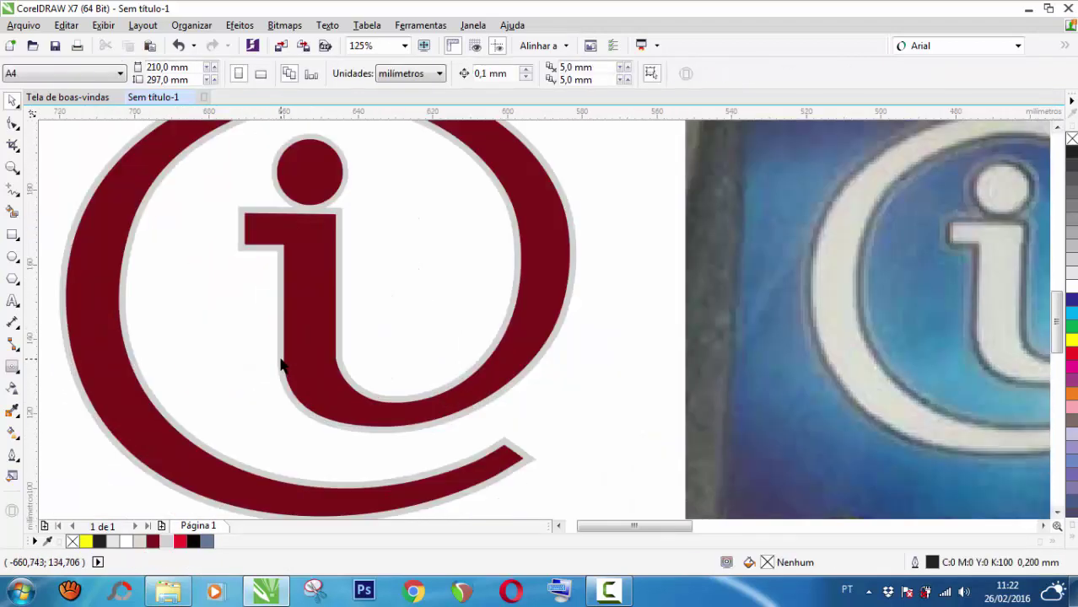
scroll(270, 365, "down", 1)
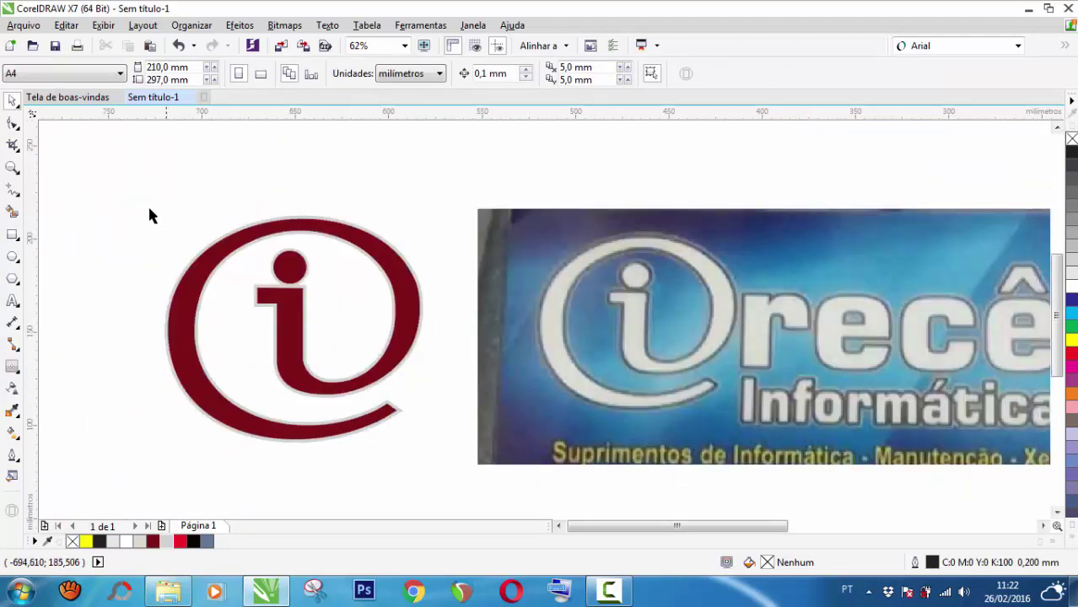
scroll(187, 335, "up", 1)
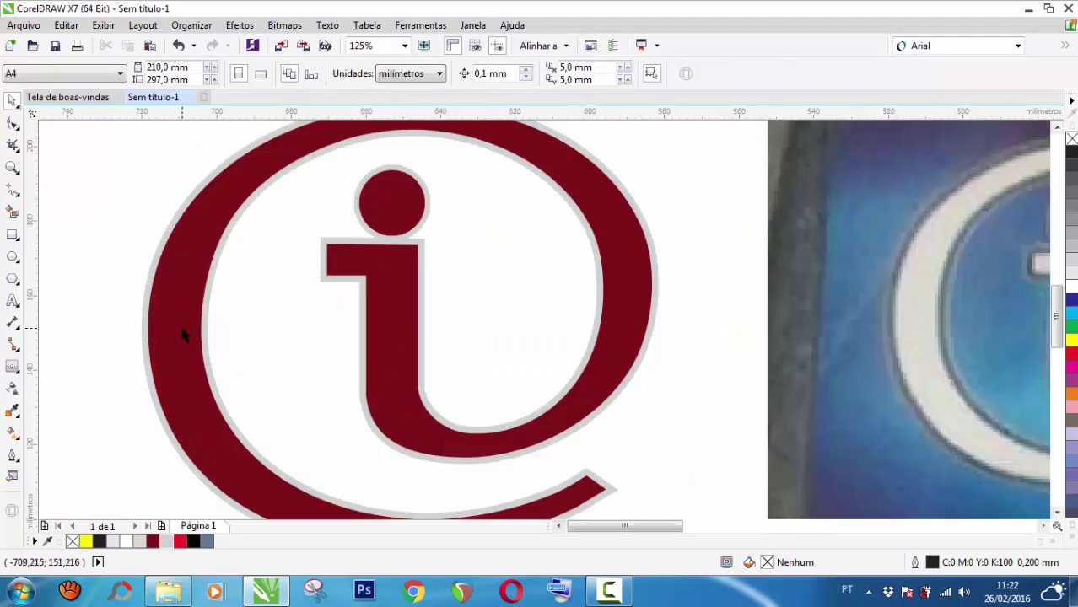
scroll(181, 334, "down", 1)
Step: Try filling the ring with the i stem and the dot with near-black C71 M69 Y65 K89 and grouping them
left_click(183, 335)
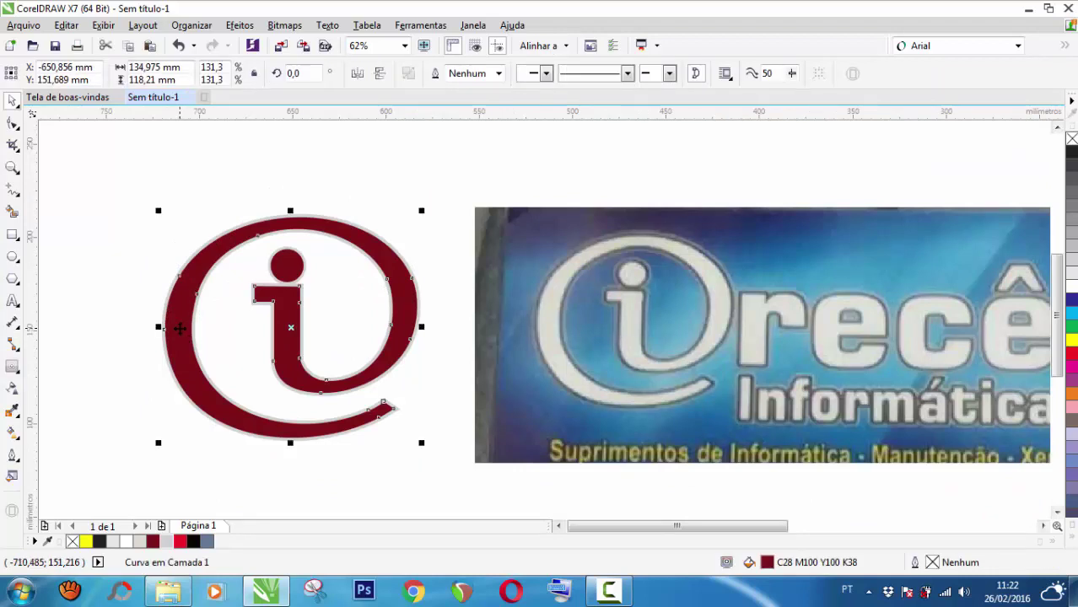
left_click(194, 542)
scroll(157, 395, "up", 1)
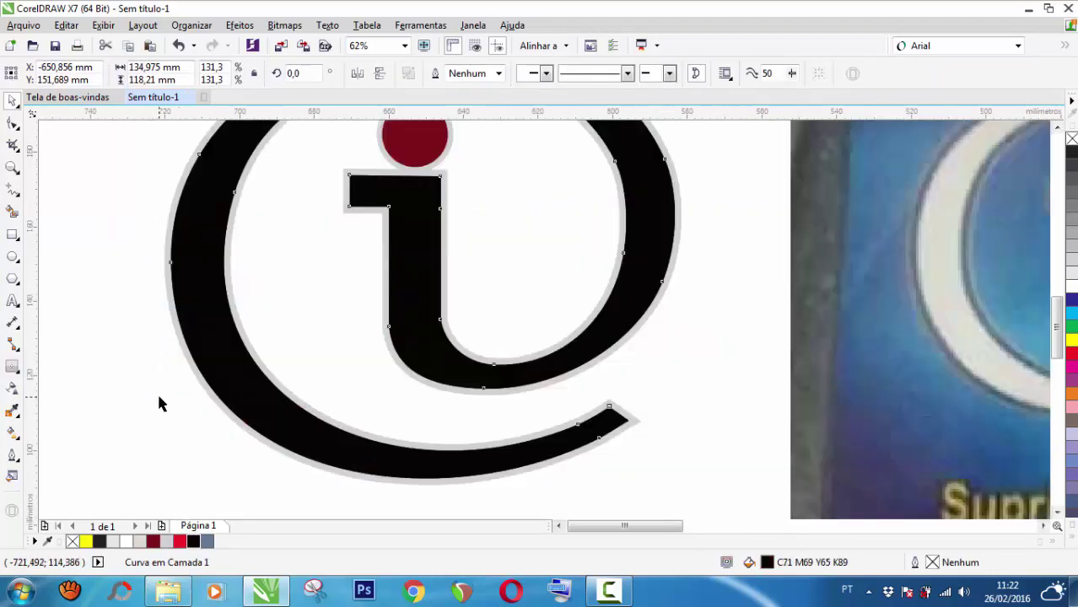
scroll(171, 400, "down", 1)
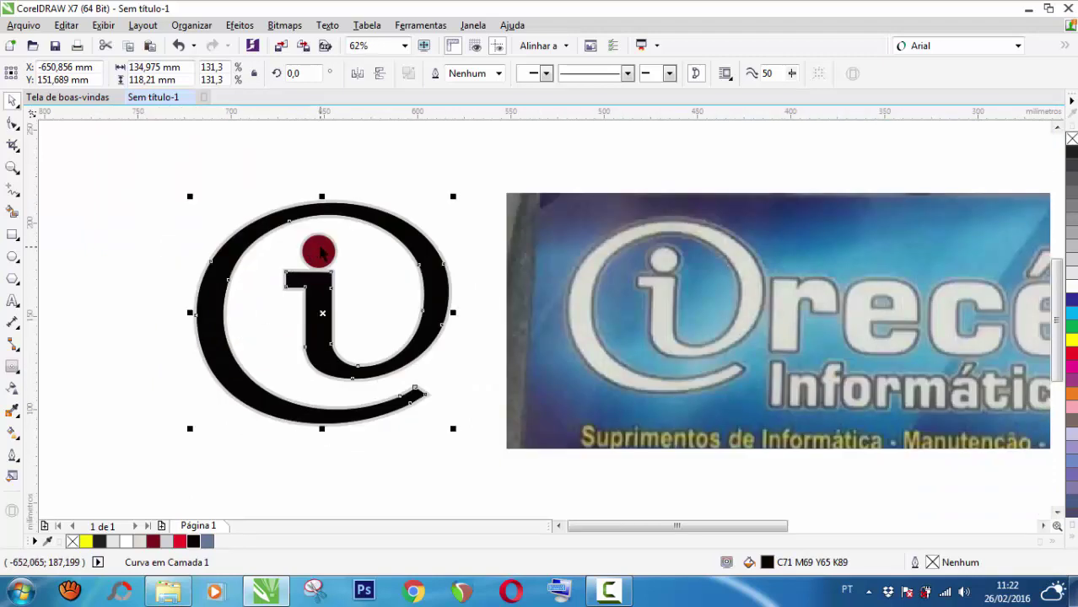
left_click(321, 253, "shift")
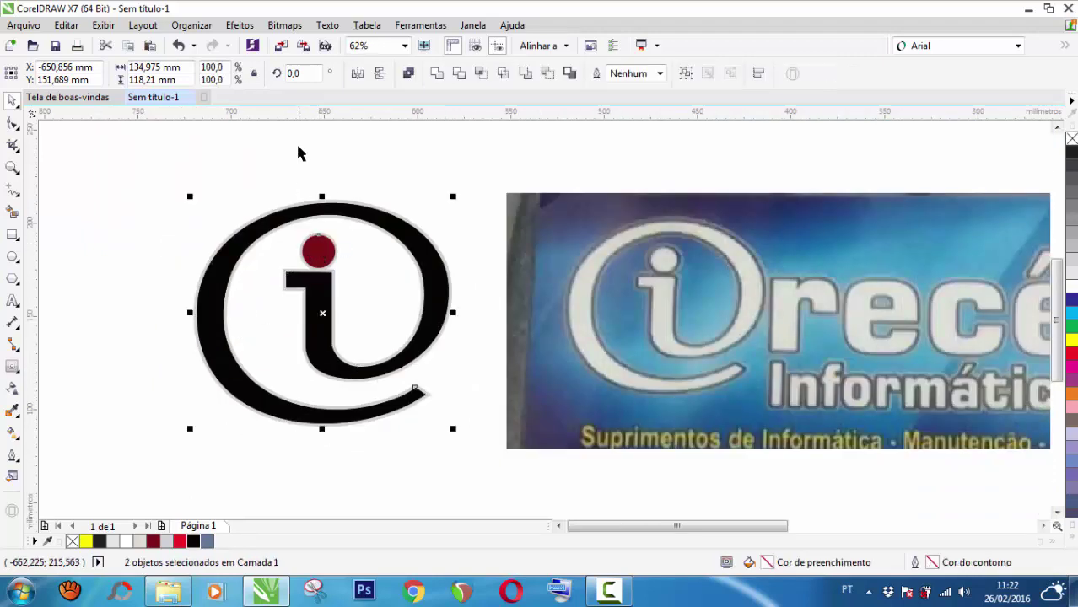
left_click(326, 256)
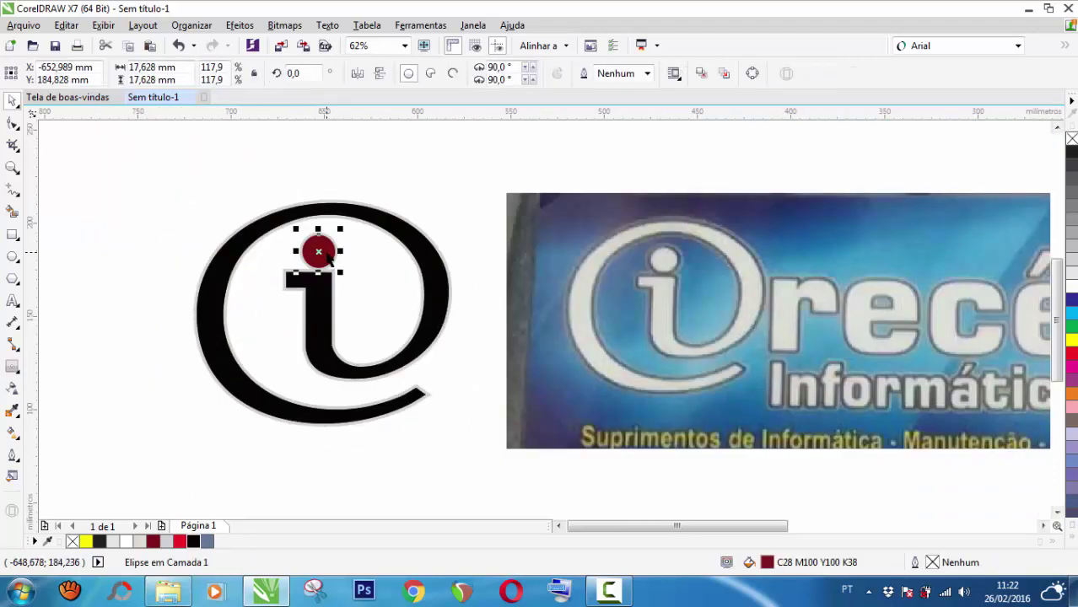
left_click(193, 542)
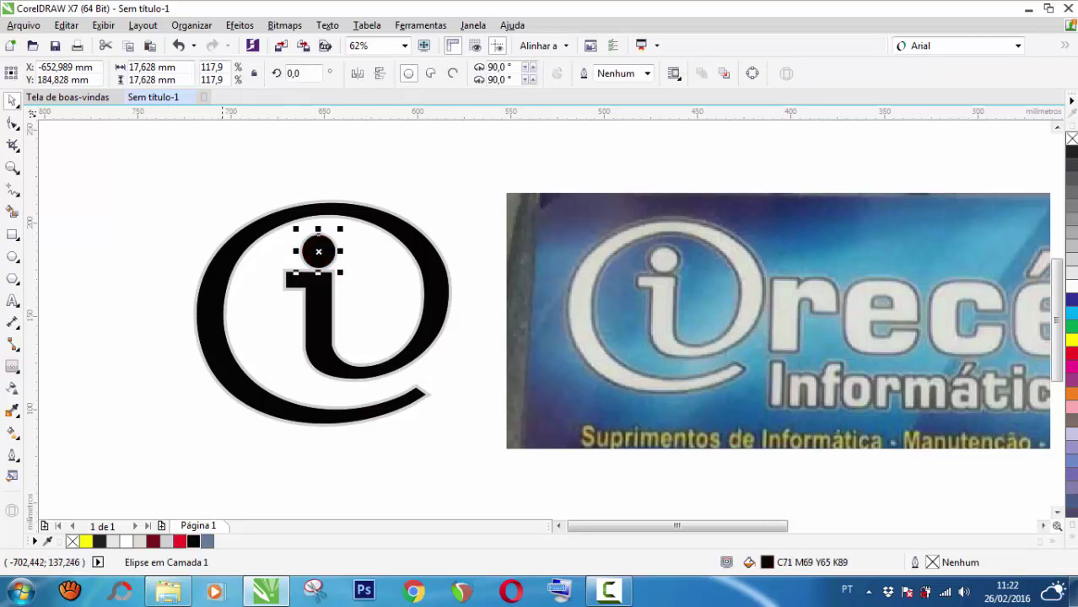
left_click(414, 389, "shift")
key("ctrl+g")
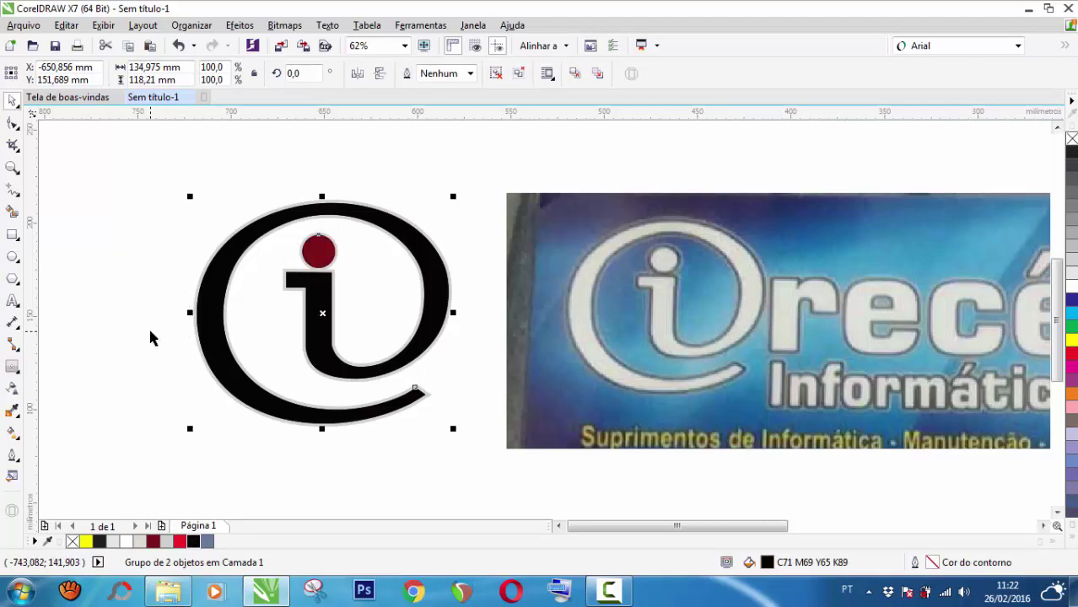
Step: Group the dark red dot with the dark red ring and i stem
left_click(158, 219)
left_click(326, 258)
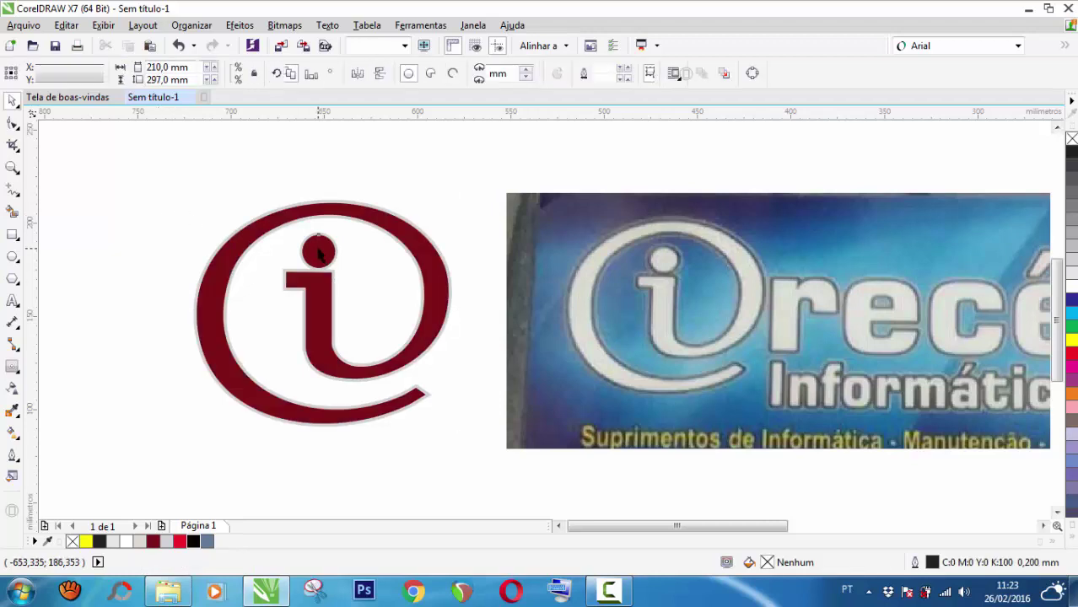
left_click(325, 321, "shift")
key("ctrl+g")
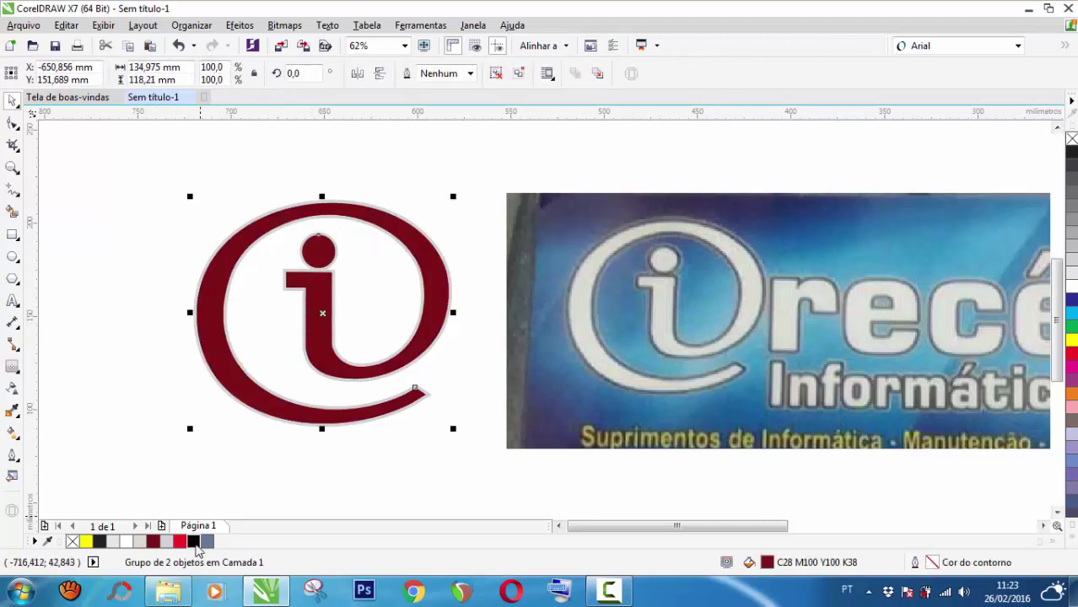
Step: Try a near-black C71 M69 Y65 K89 copy of the symbol group behind the dark red one, shifted 1.5 mm left as a shadow
left_click(194, 543)
key("ctrl+z")
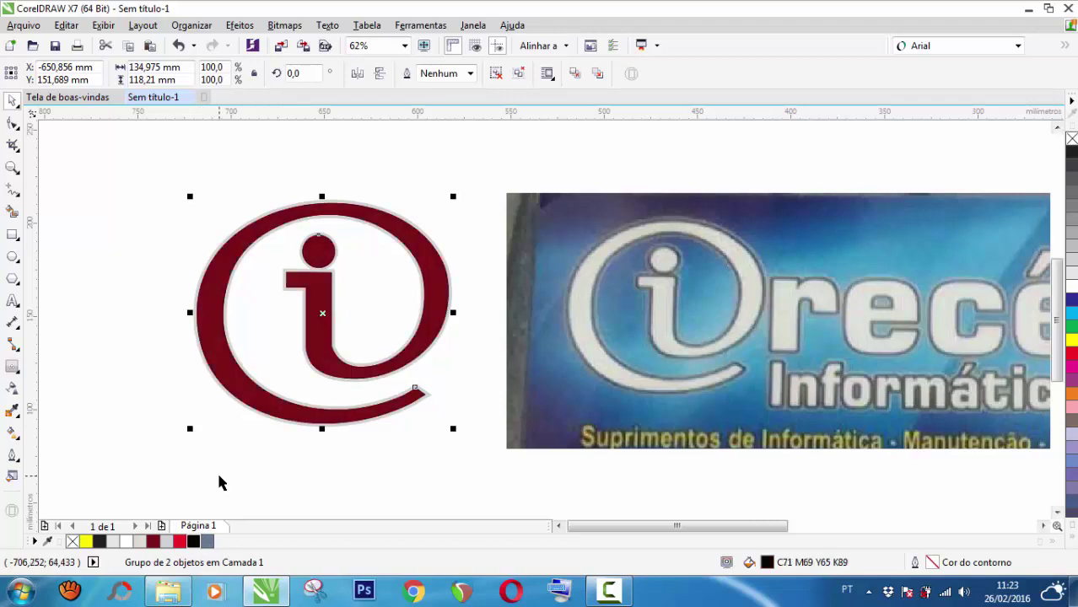
scroll(204, 416, "up", 4)
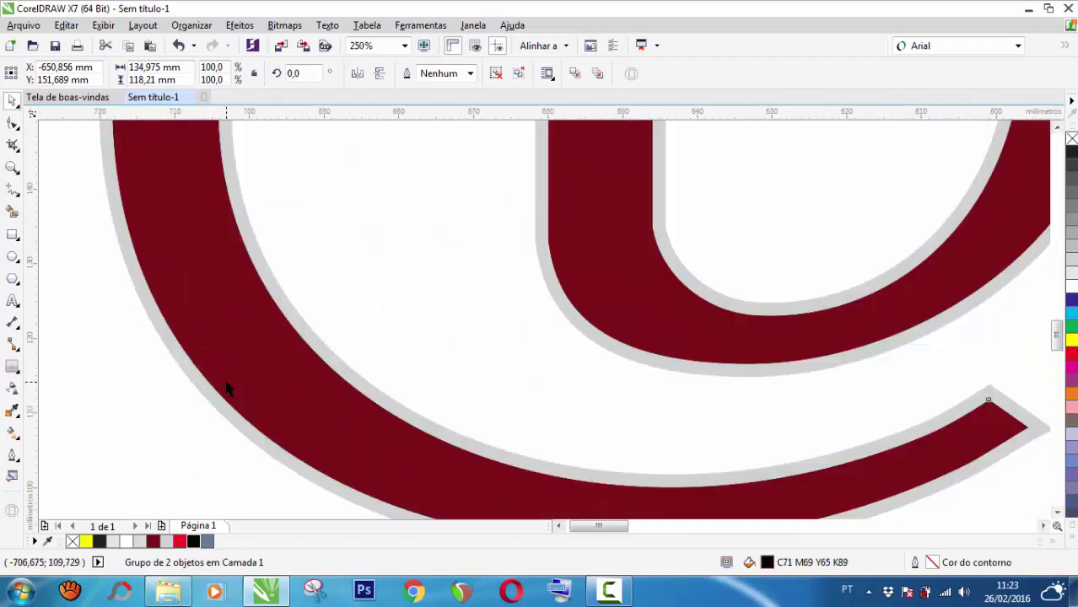
key("Left")
key("Left")
key("Left")
key("Left")
key("Left")
key("Left")
key("Left")
key("Left")
key("Left")
key("Left")
key("Left")
key("Left")
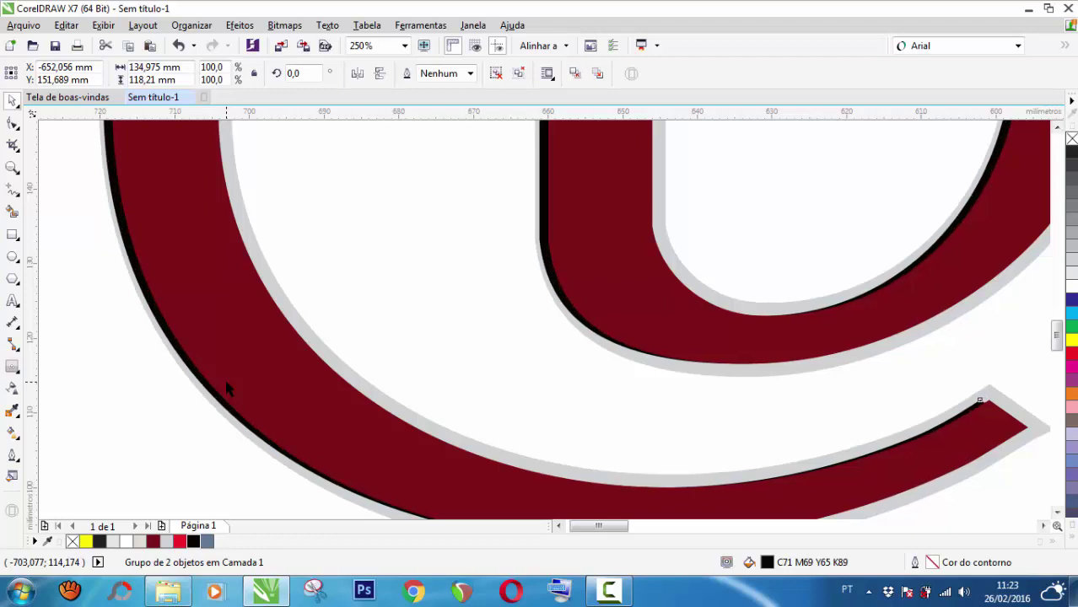
key("Left")
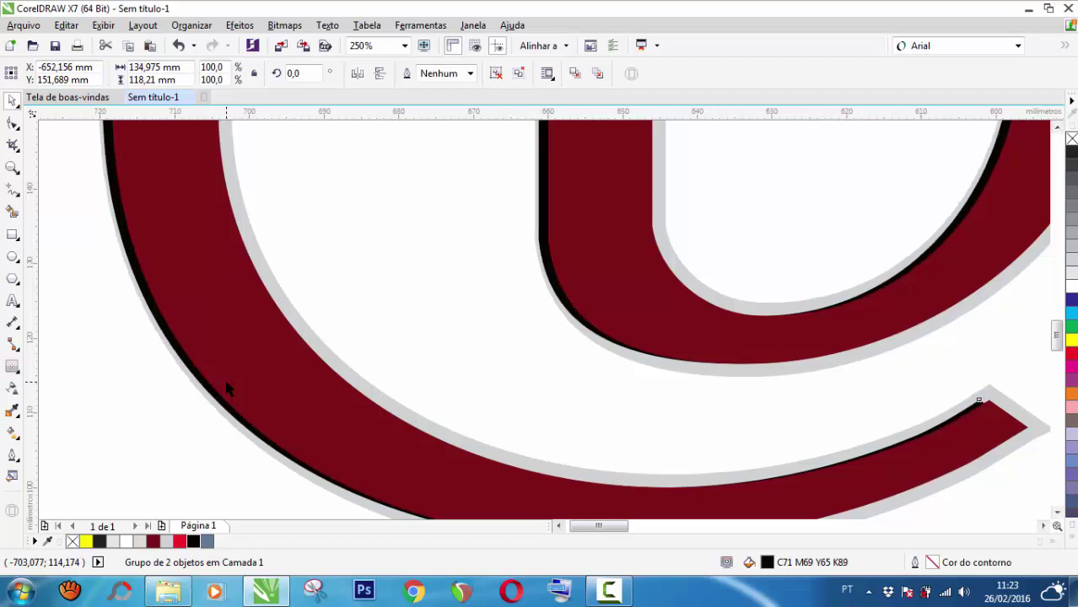
key("Left")
key("Left")
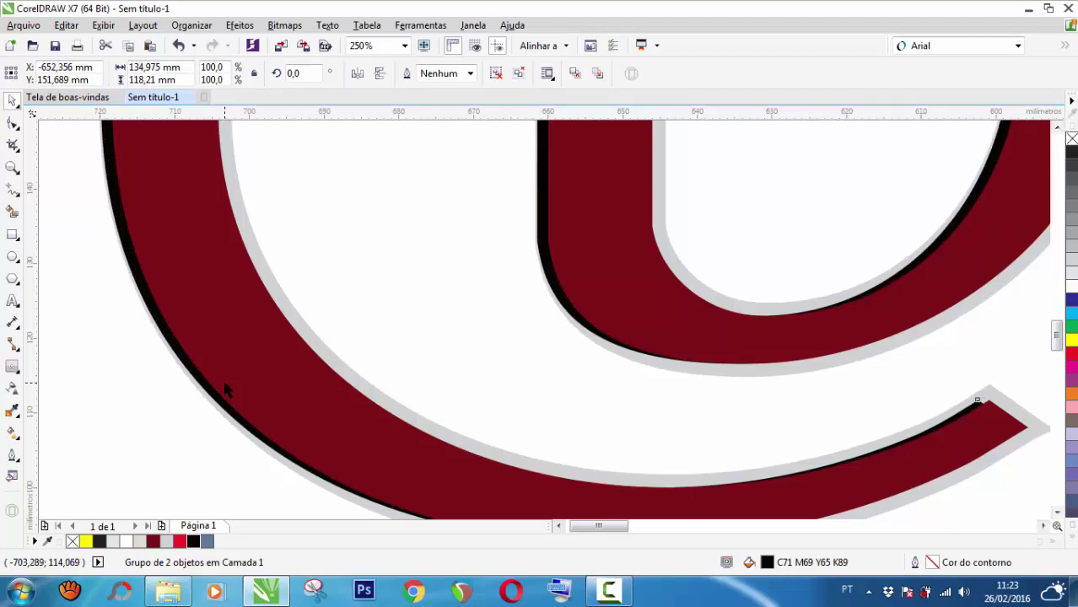
Step: Compare the shadow effect with the photo and undo the leftward shift and near-black fill
scroll(253, 369, "down", 3)
scroll(244, 314, "up", 2)
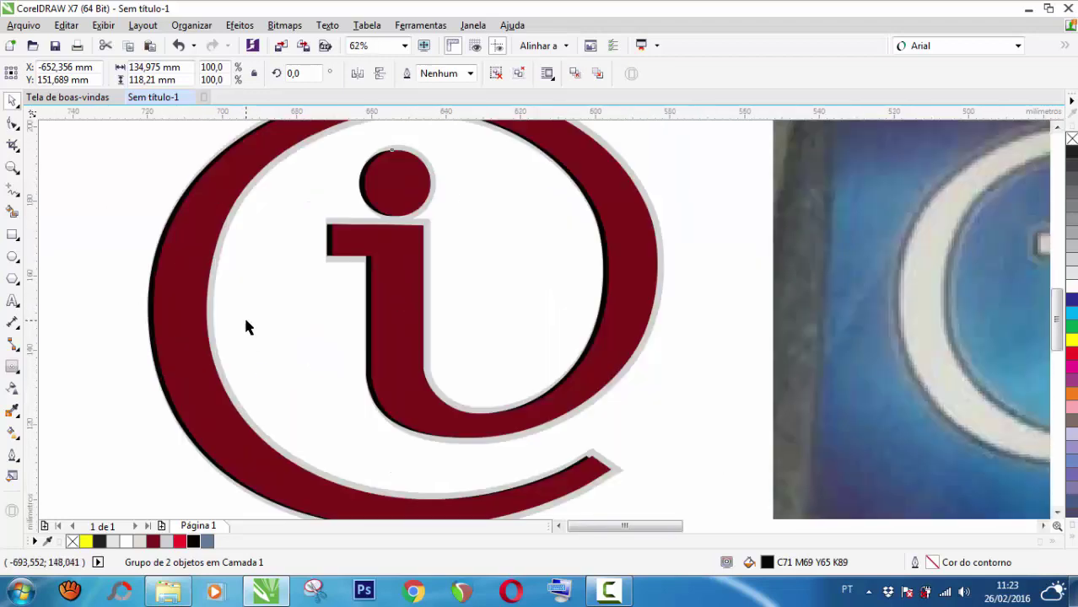
scroll(290, 285, "down", 2)
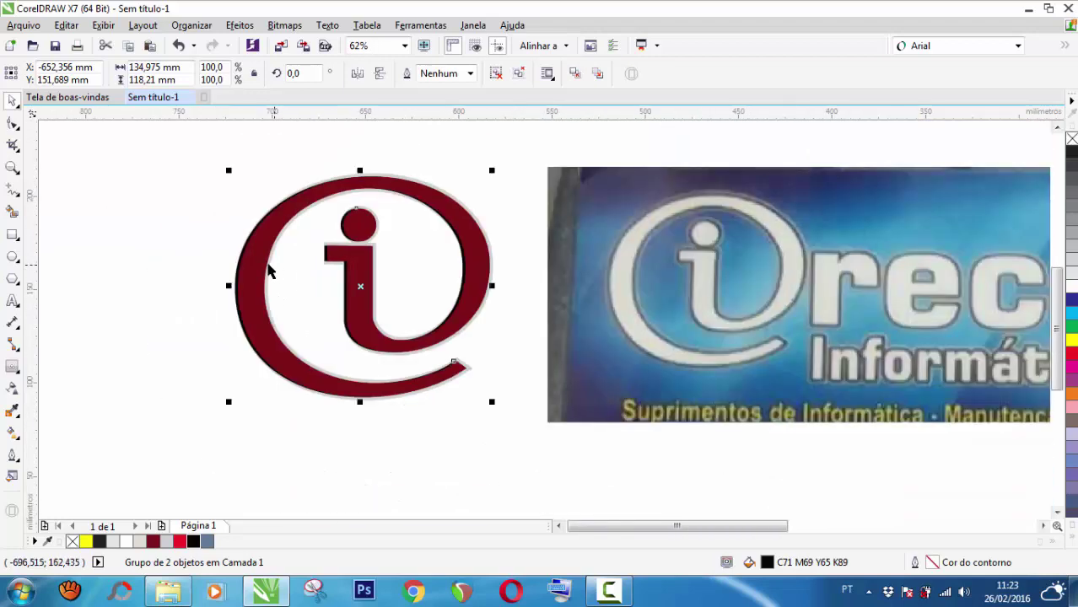
scroll(251, 268, "up", 2)
key("ctrl+z")
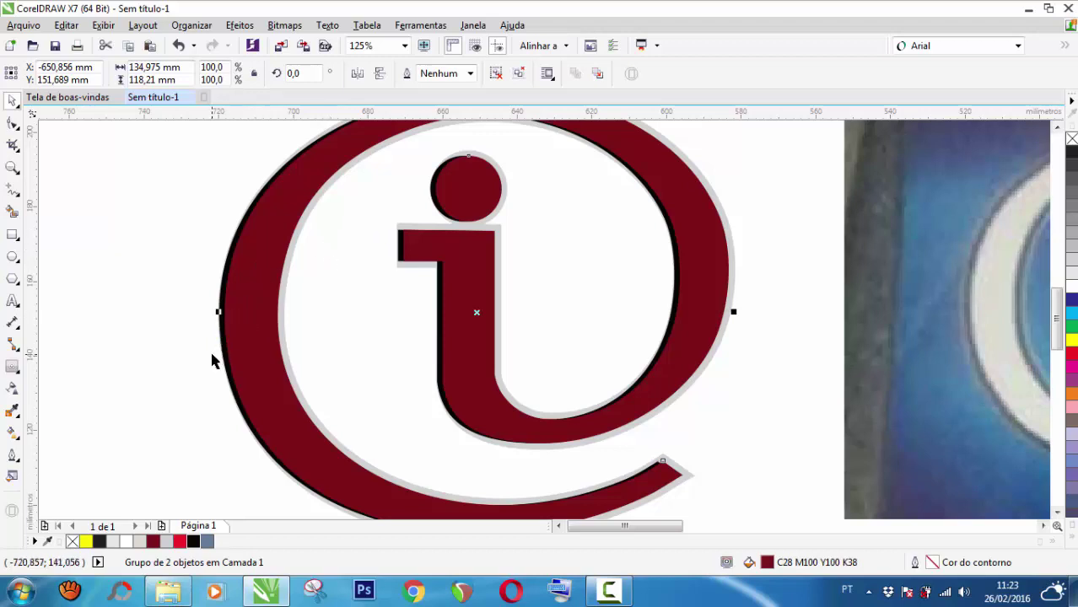
Step: Trim the near-black symbol copy with the dark red symbol group so only the exposed shadow slivers remain
scroll(227, 348, "up", 2)
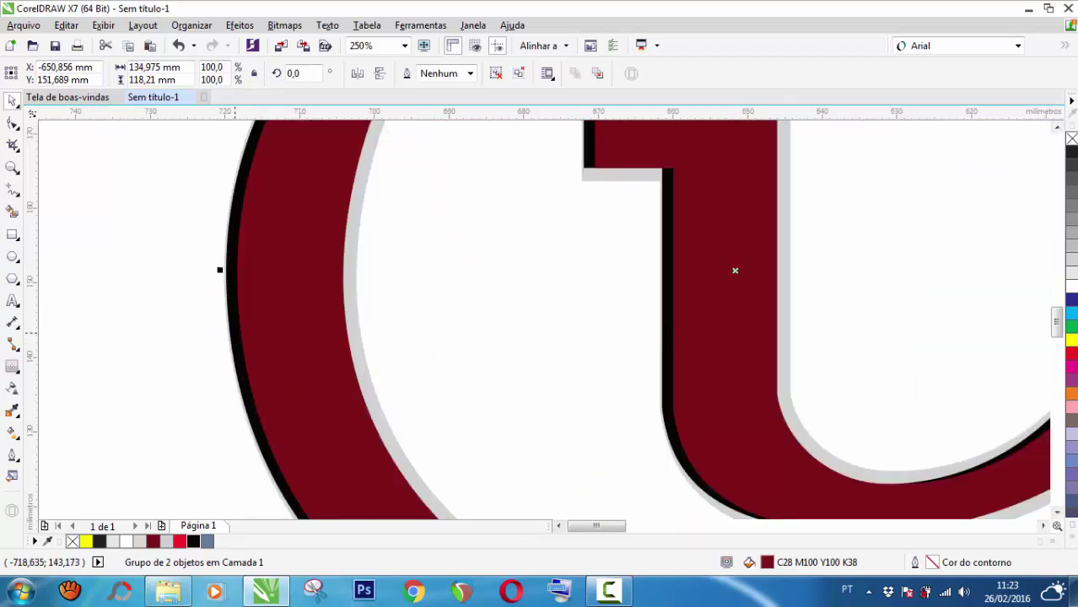
key("ctrl+u")
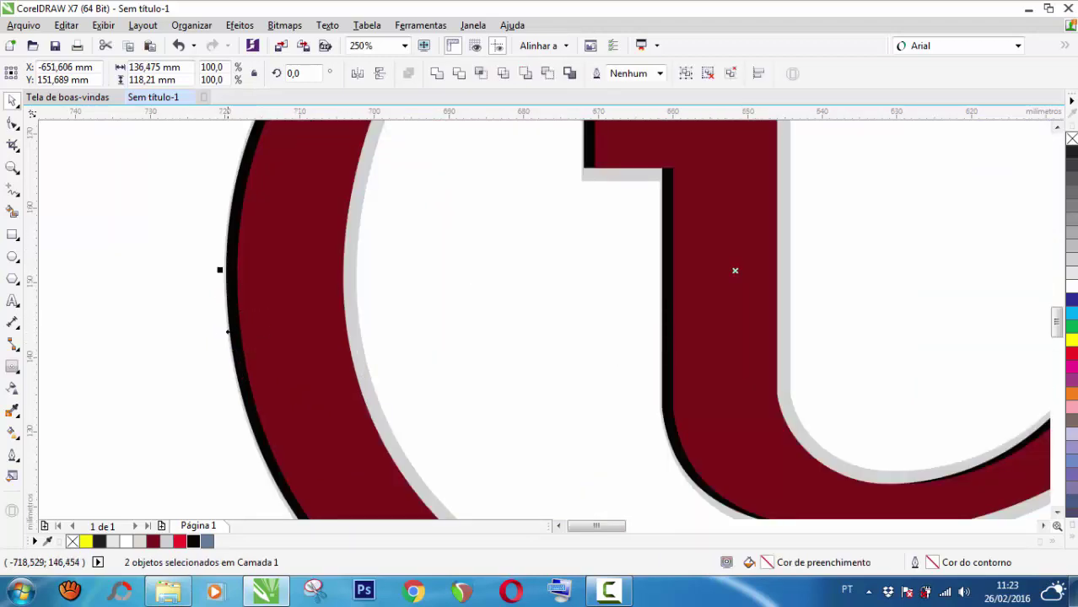
left_click(460, 74)
left_click(144, 278)
scroll(244, 308, "down", 2)
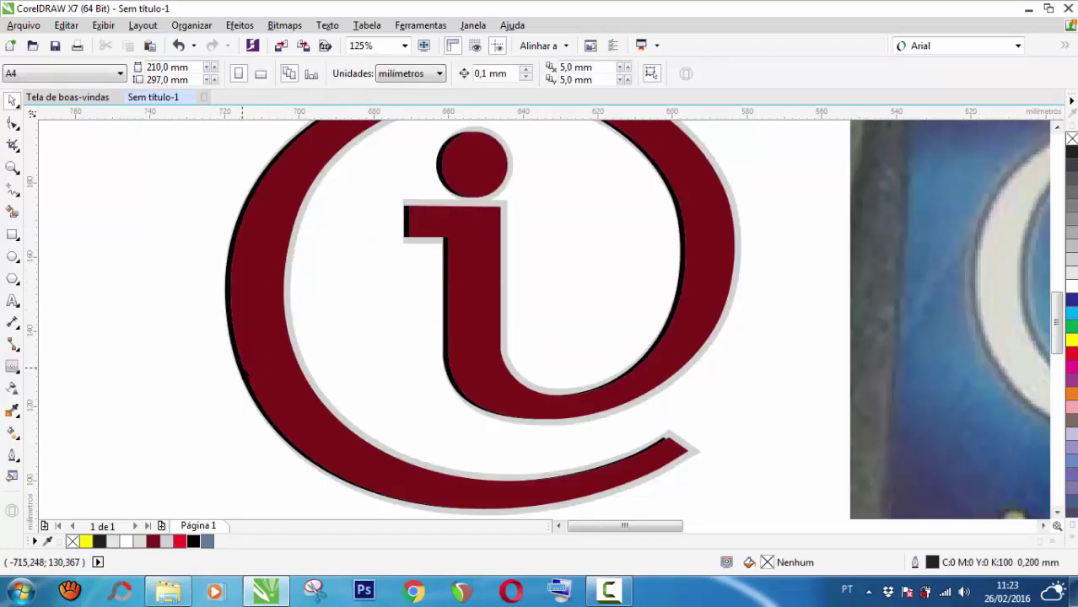
Step: Fill the trimmed near-black sliver group with white
left_click(240, 369)
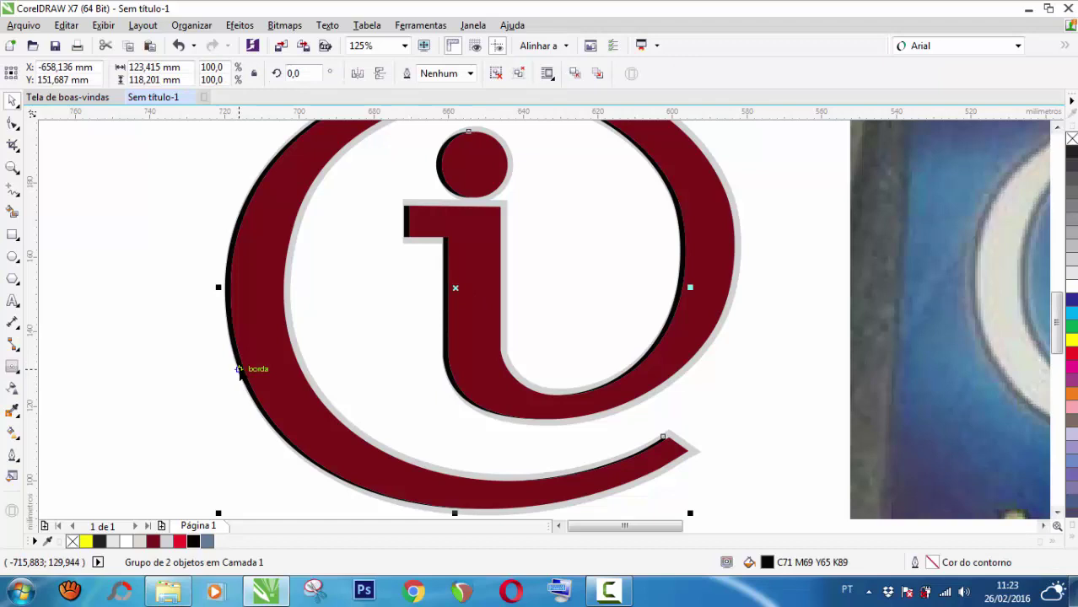
left_click(240, 369)
left_click(128, 543)
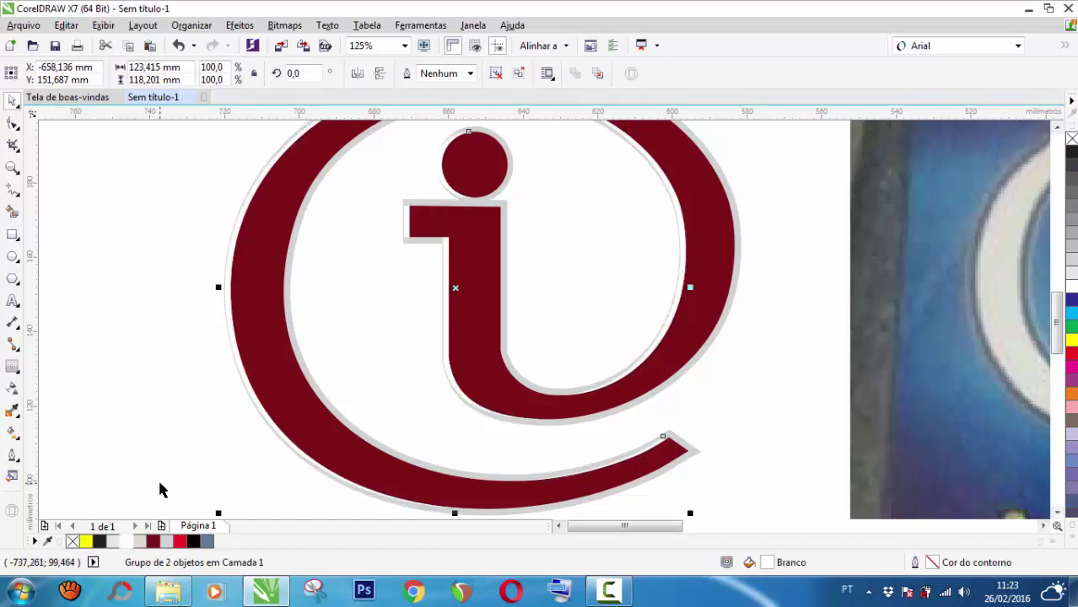
Step: Shift the white sliver group 2.7 mm right onto the dark red symbol as an inner highlight
key("Right")
key("Right")
key("Right")
key("Right")
key("Right")
key("Right")
key("Right")
key("Right")
key("Right")
key("Right")
key("Right")
key("Right")
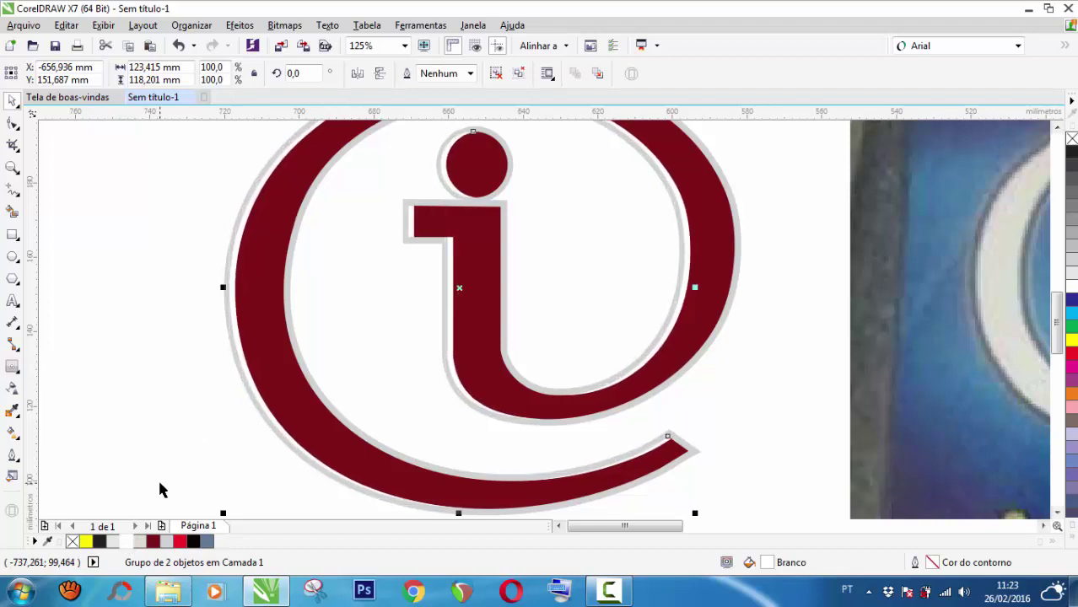
key("Right")
key("Right")
key("Right")
key("Right")
key("Right")
key("Right")
key("Right")
key("Right")
key("Right")
key("Right")
key("Right")
key("Right")
key("Right")
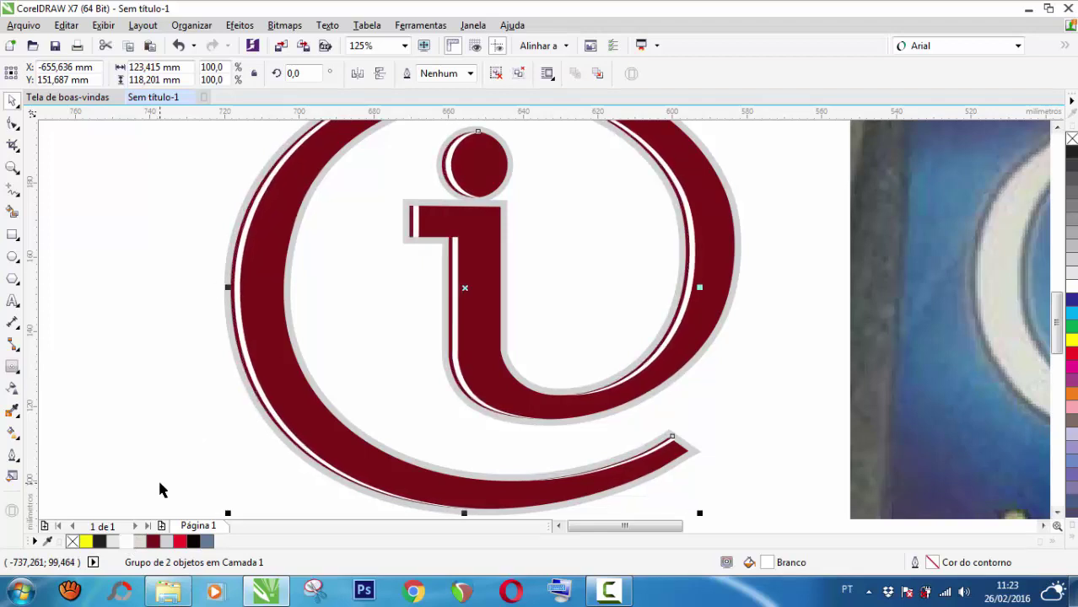
key("Right")
key("Right")
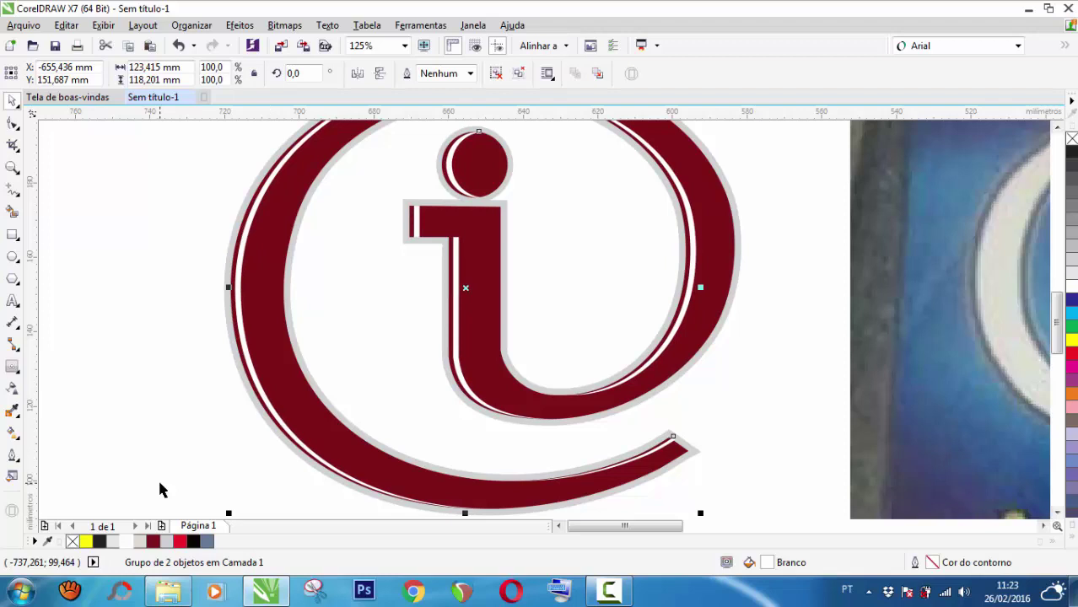
scroll(215, 438, "down", 1)
scroll(226, 448, "up", 1)
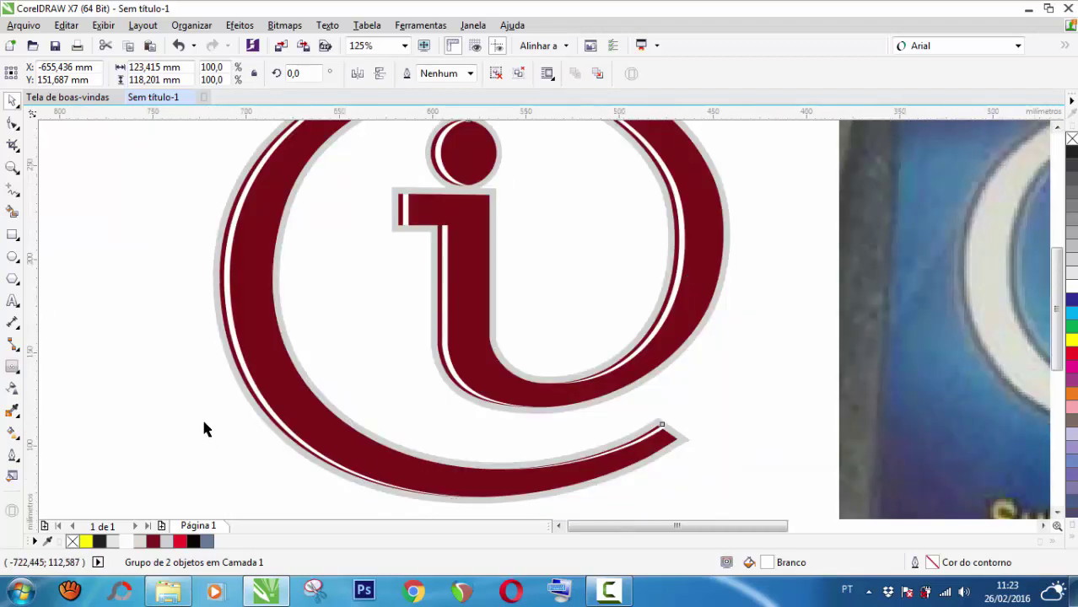
scroll(201, 422, "down", 1)
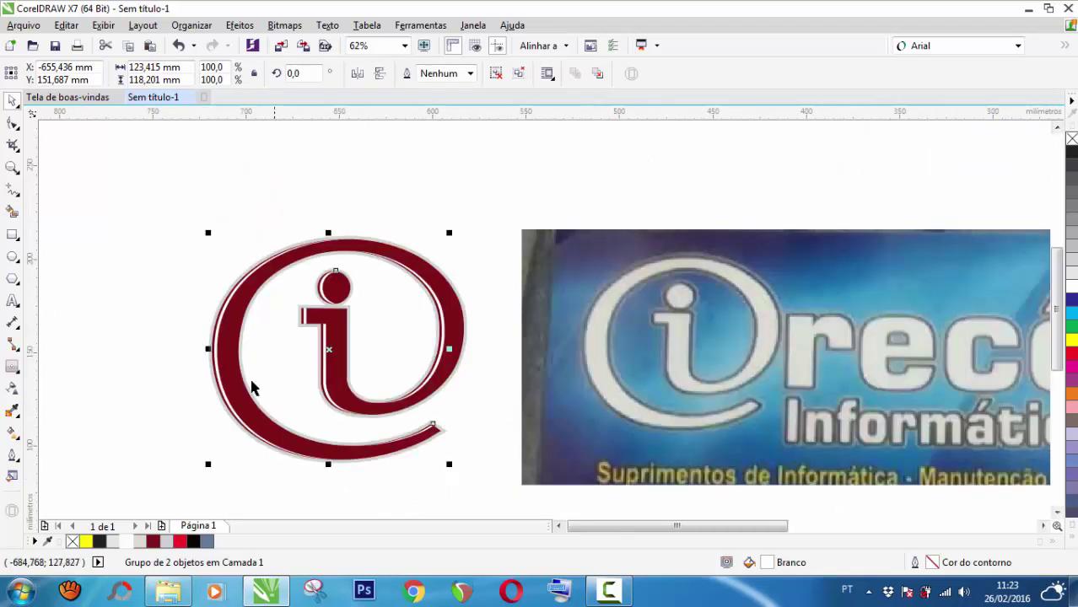
left_click(79, 161)
Step: Duplicate the dark red symbol group in place, in front of the white highlight
scroll(356, 418, "up", 1)
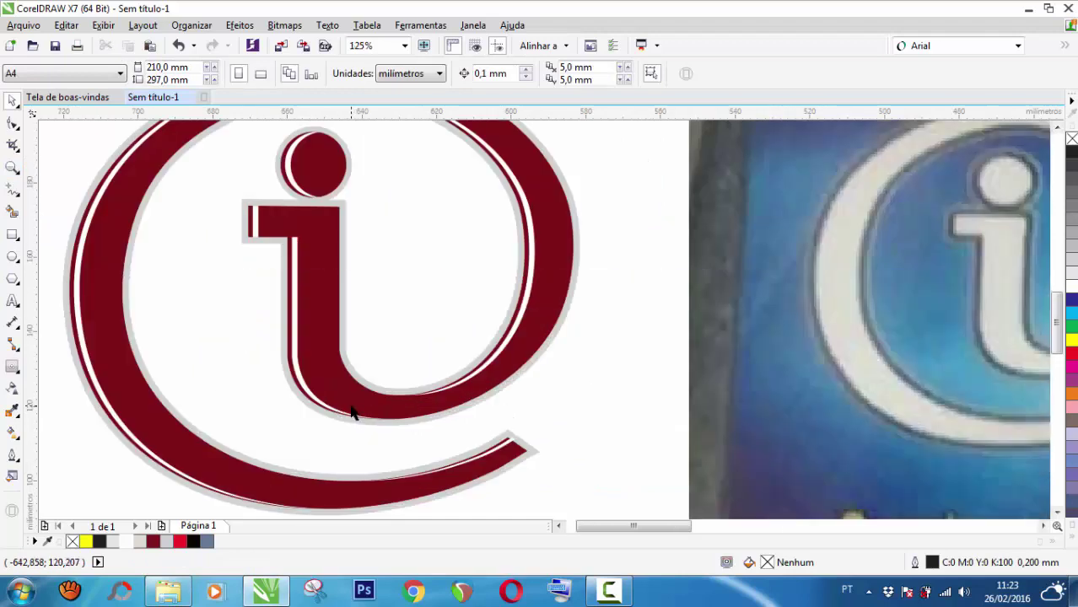
left_click(250, 478)
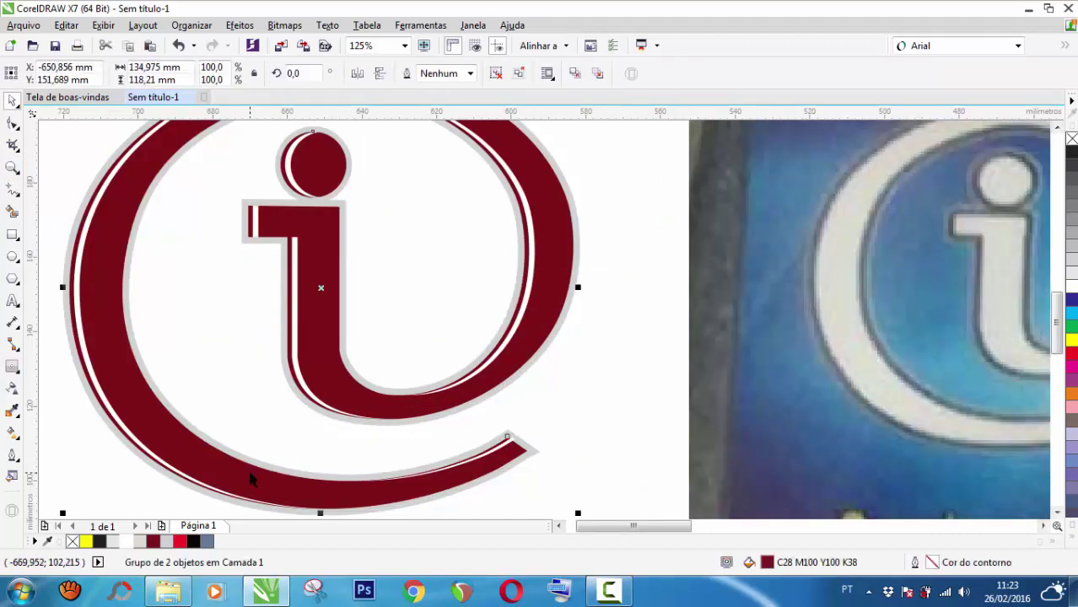
scroll(249, 478, "down", 1)
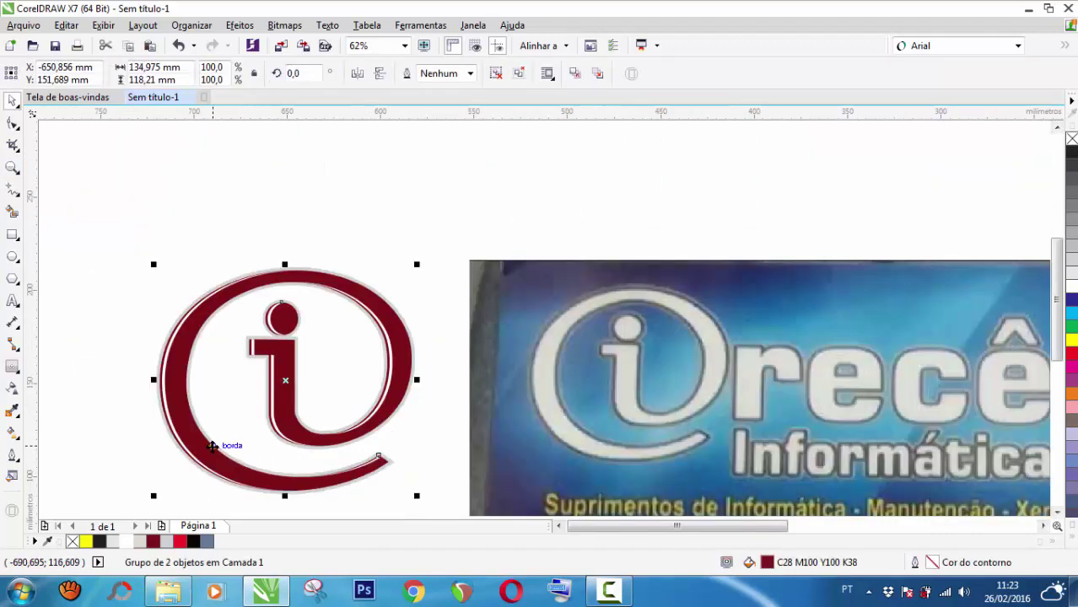
key("Escape")
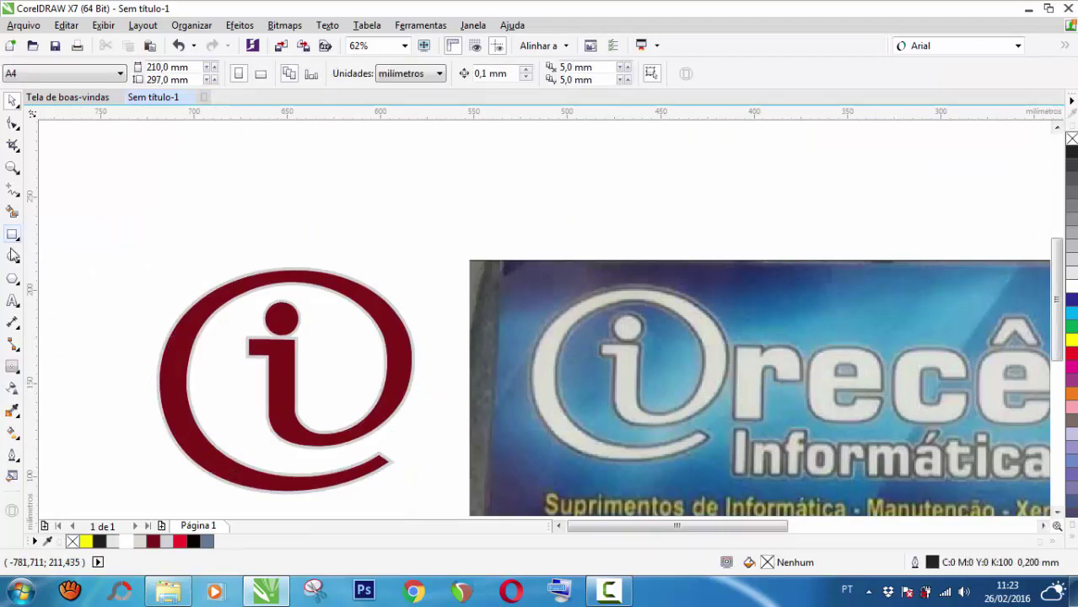
Step: Draw a circle about 145 mm in diameter and position it over the upper-left part of the symbol
left_click(13, 256)
left_click_drag(62, 224, 333, 435)
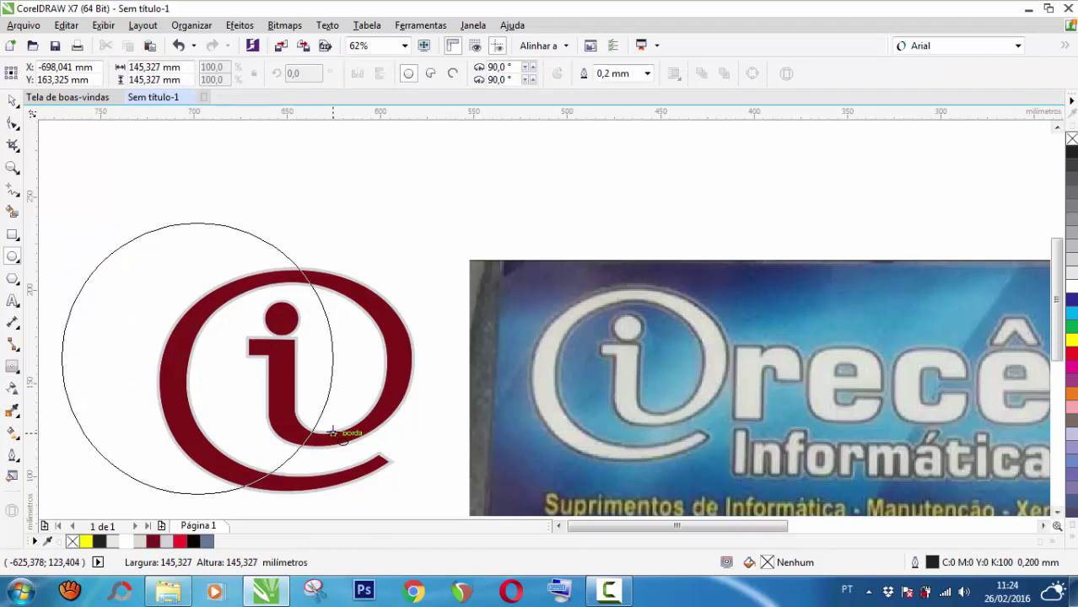
left_click_drag(332, 434, 333, 434)
key("space")
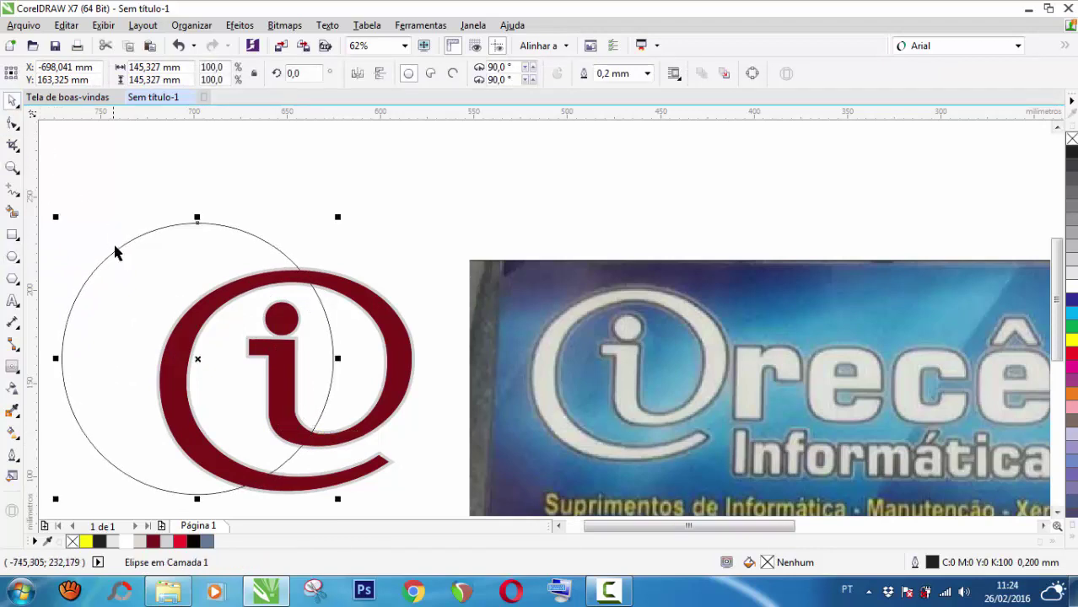
left_click_drag(120, 272, 151, 248)
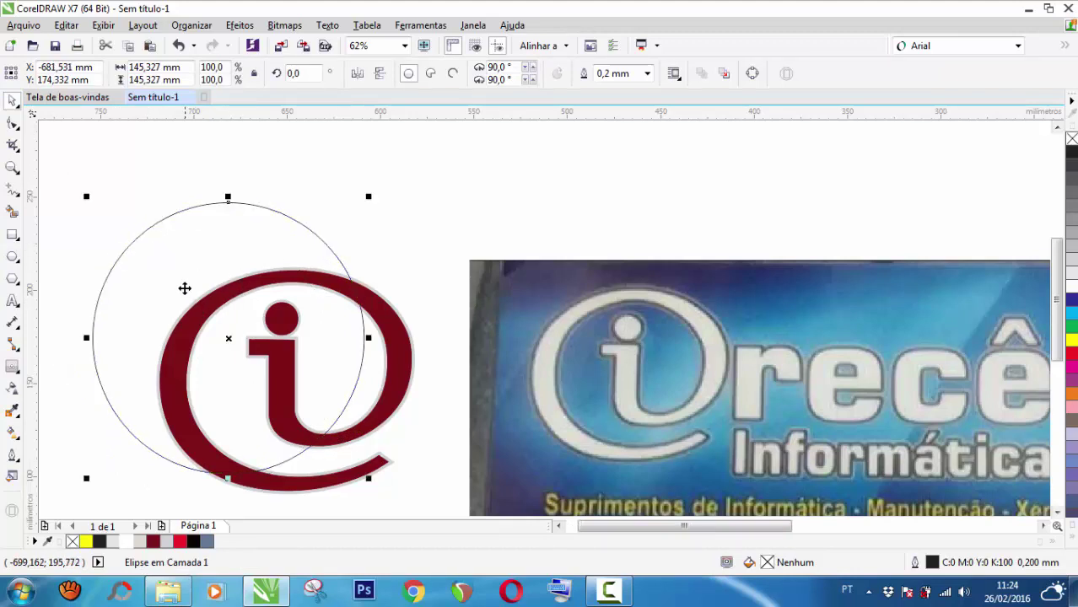
left_click_drag(181, 283, 170, 271)
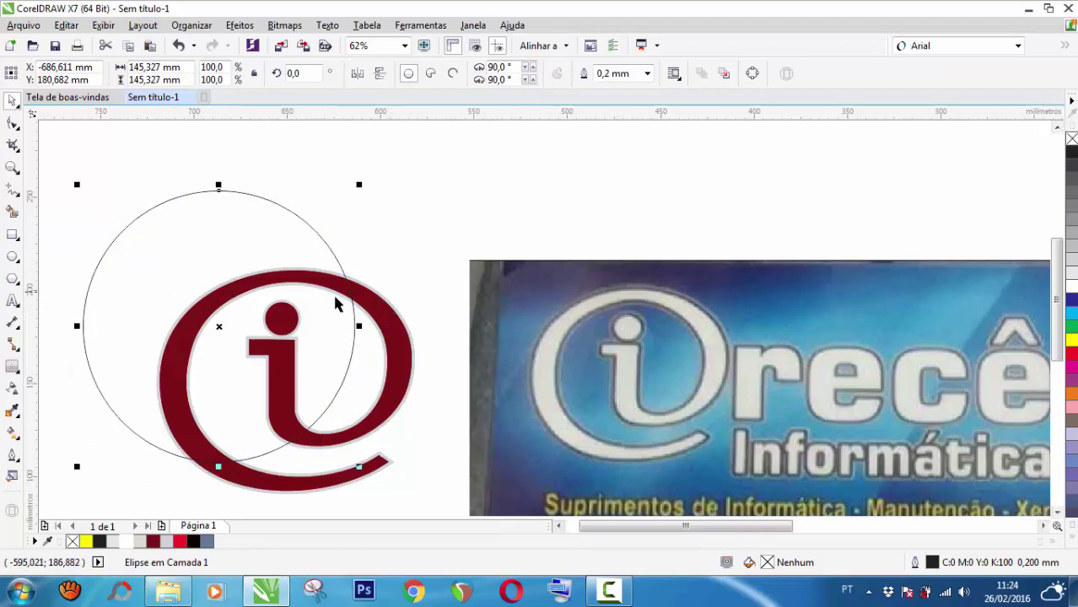
Step: Trim the duplicated symbol with the circle and delete the circle
left_click(385, 319, "shift")
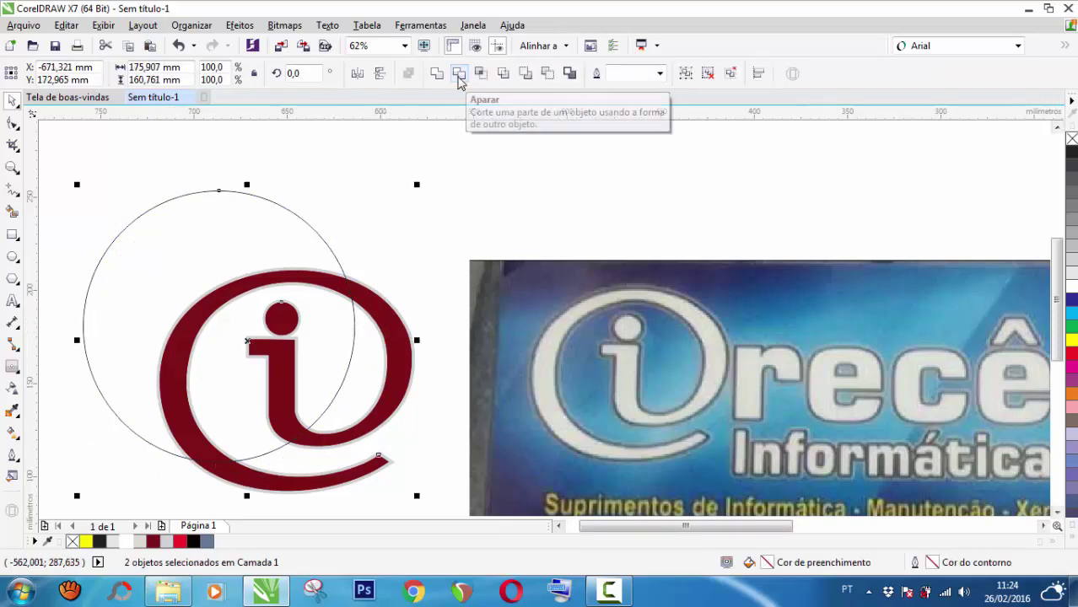
left_click(460, 74)
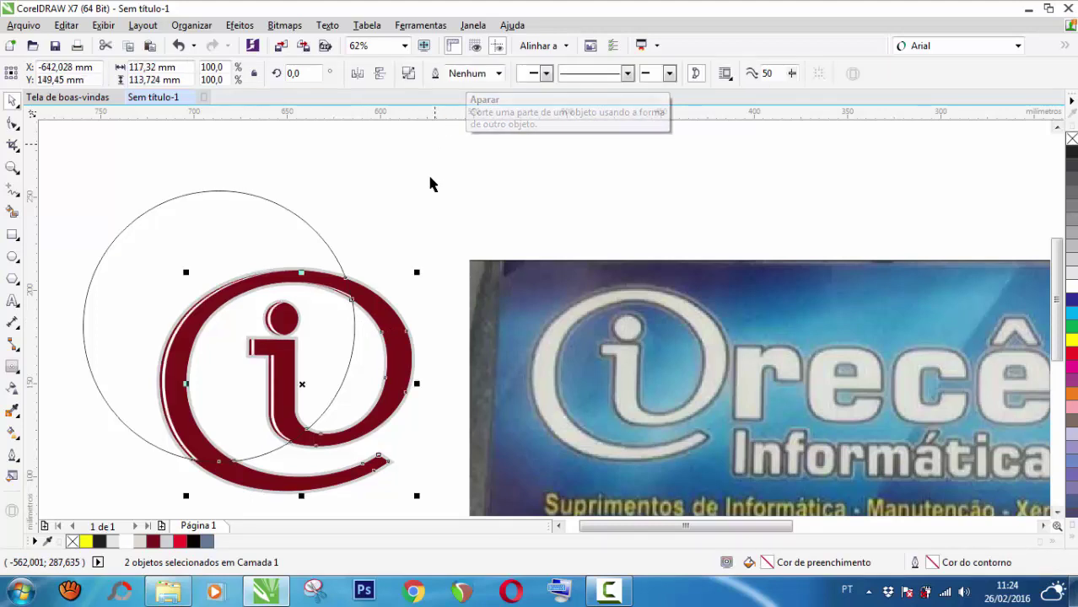
left_click(427, 175)
left_click(244, 194)
key("Delete")
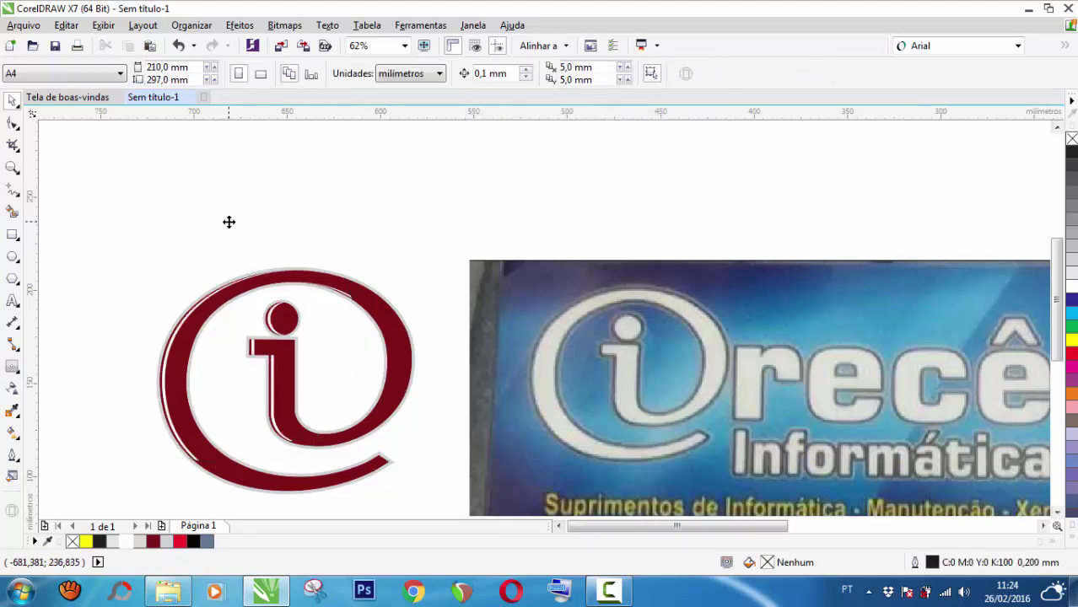
Step: Try near-black C71 M69 Y65 K89 and red fills on the trimmed symbol part and restore dark red C28 M100 Y100 K38
left_click(386, 327)
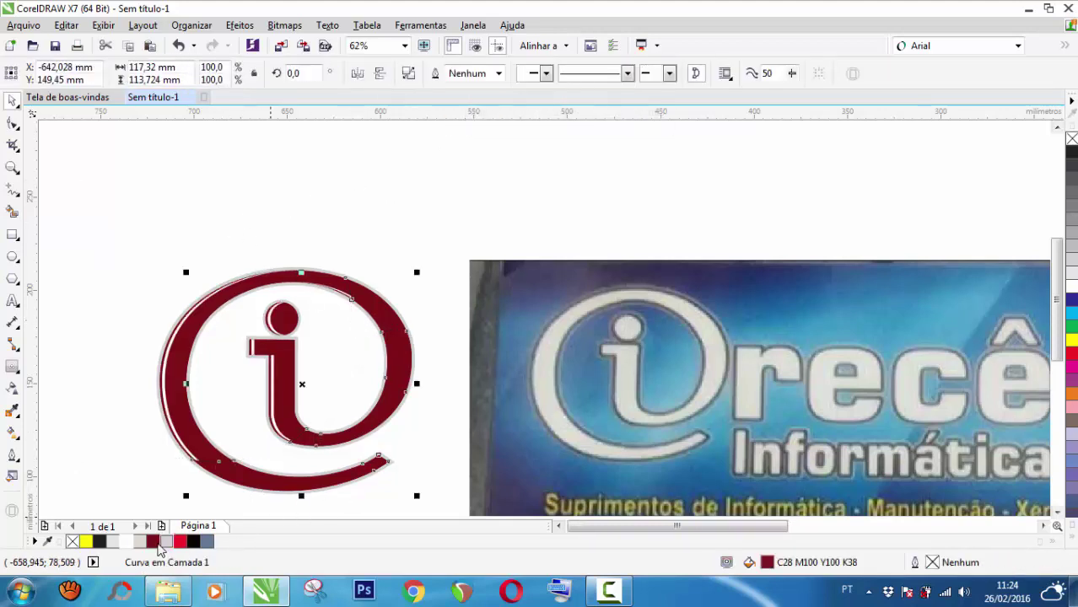
left_click(194, 542)
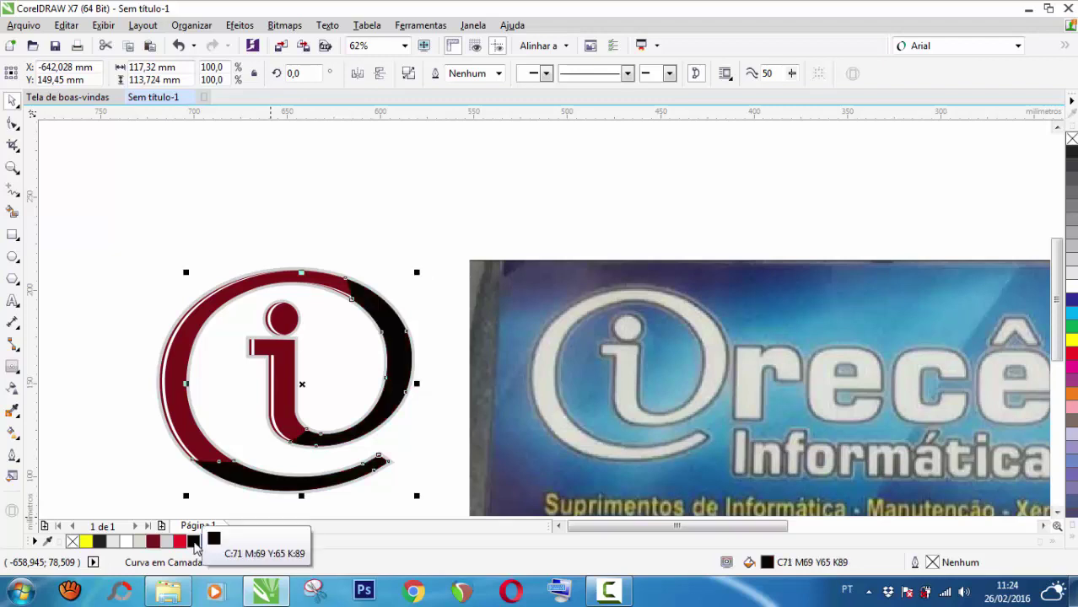
left_click(180, 543)
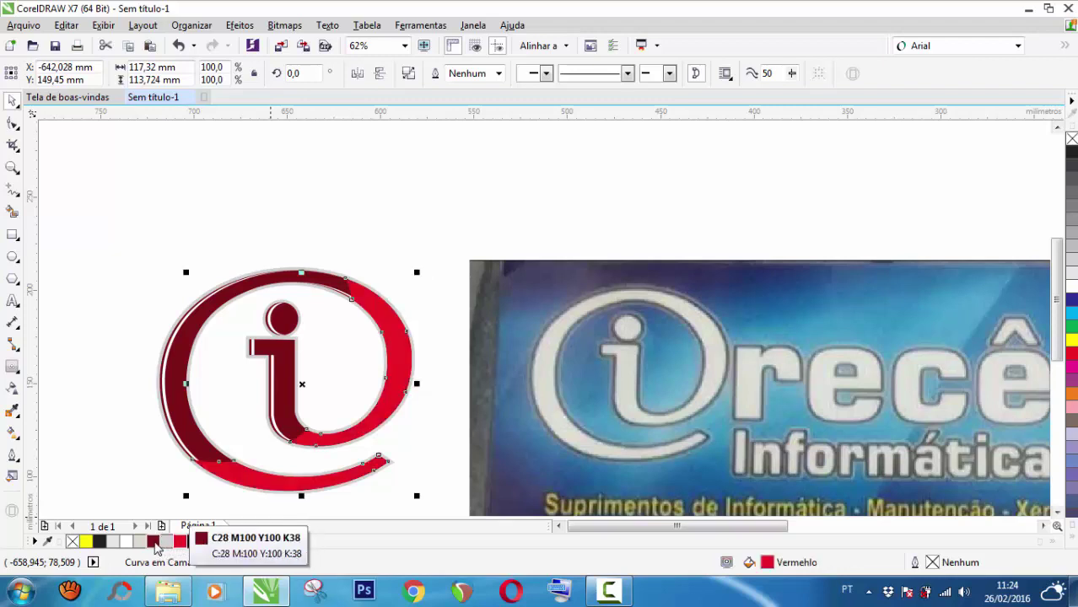
left_click(153, 542)
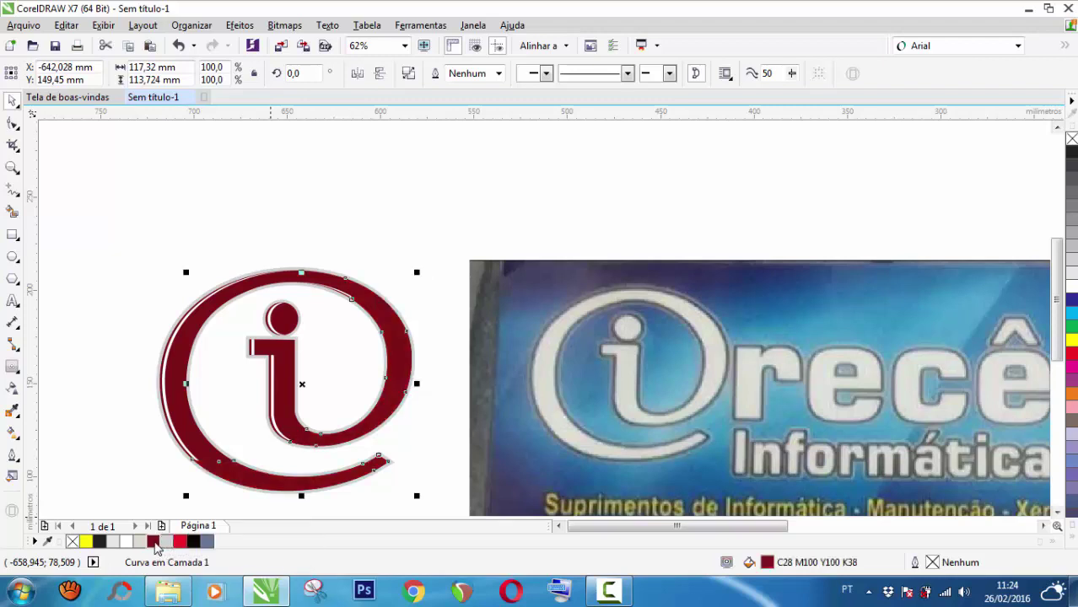
Step: Try filling the full symbol group behind the trimmed part with red C0 M100 Y100 K0
left_click(94, 417)
left_click(164, 408)
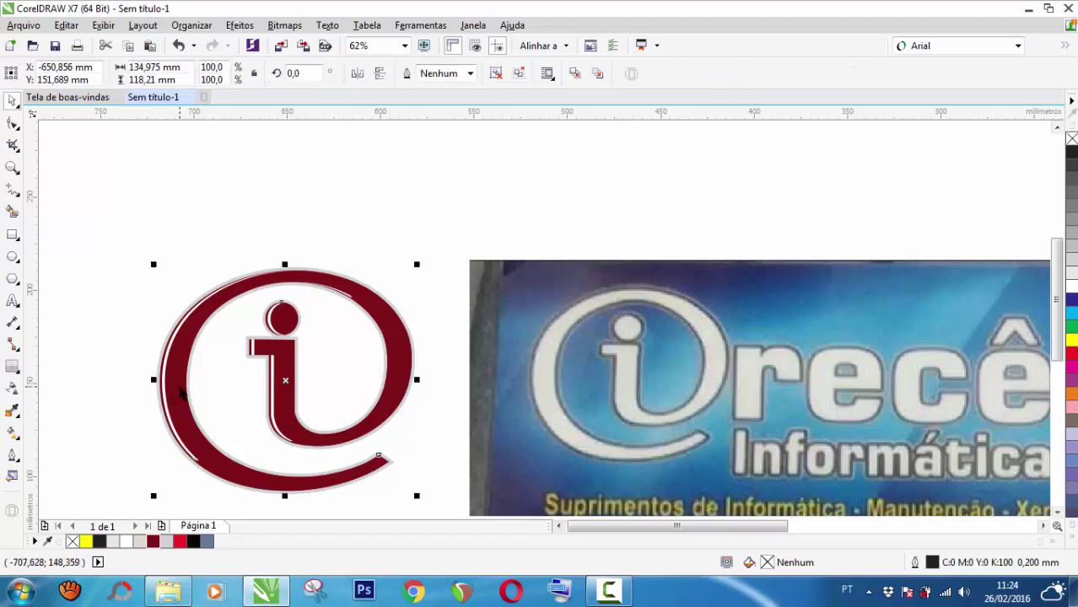
left_click(179, 543)
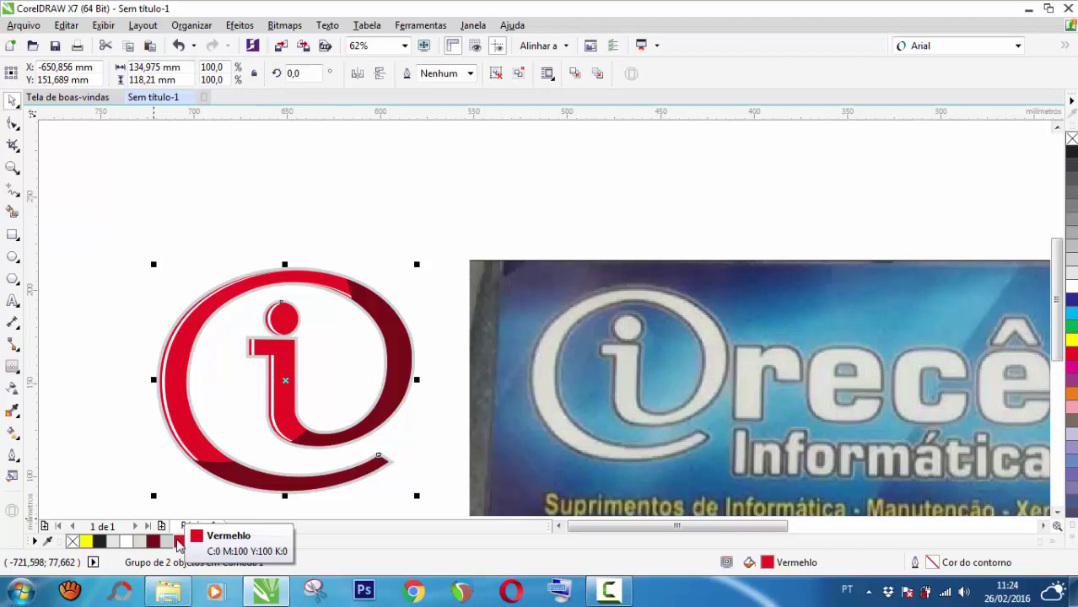
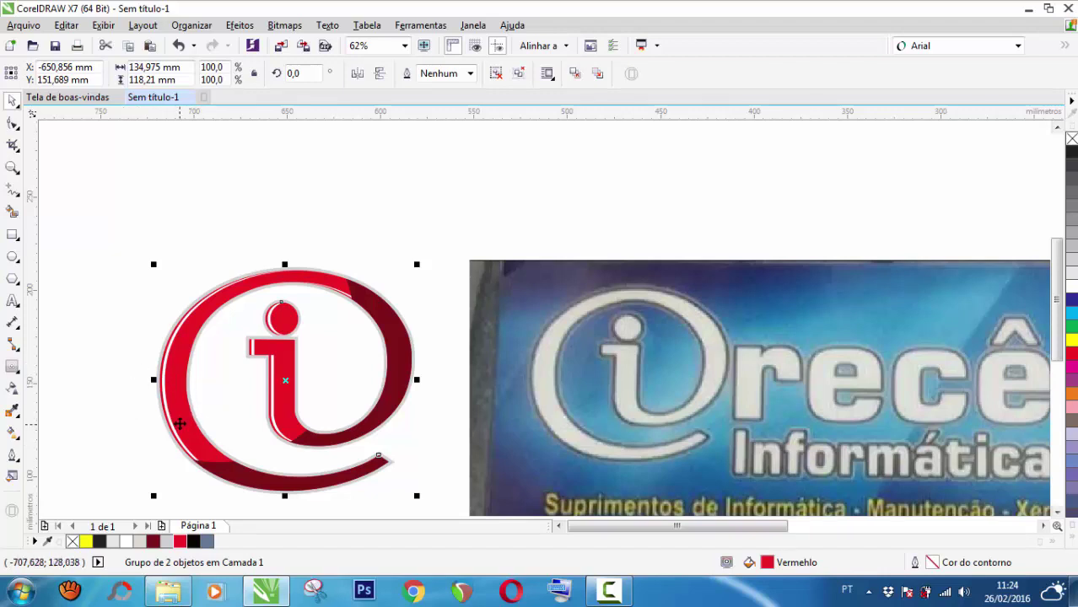
Step: Fill the trimmed lower-right part of the symbol with near-black C71 M69 Y65 K89
left_click(127, 414)
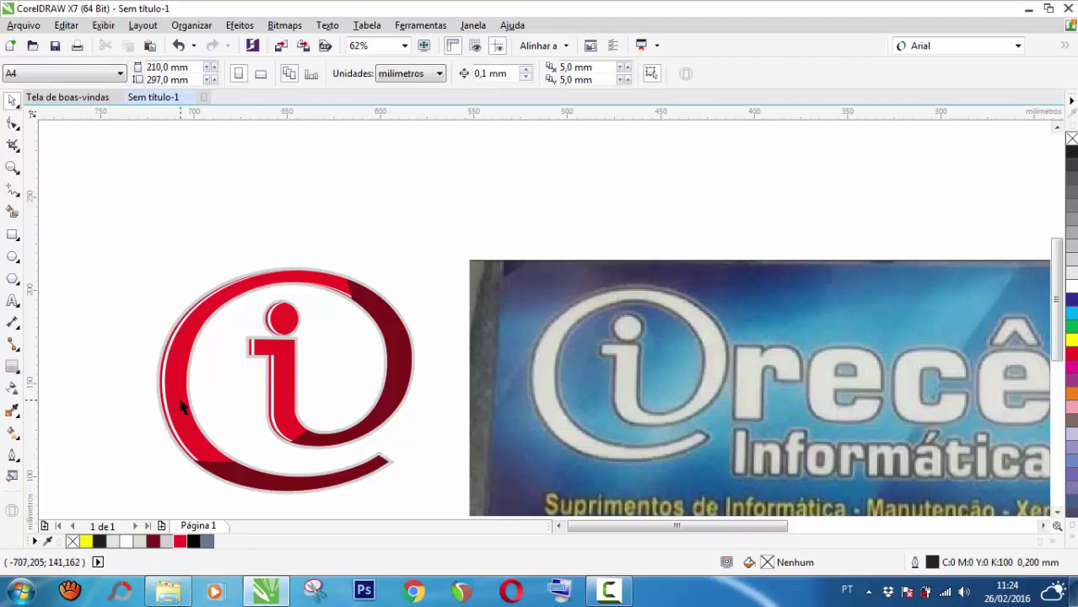
left_click(232, 482)
left_click(194, 542)
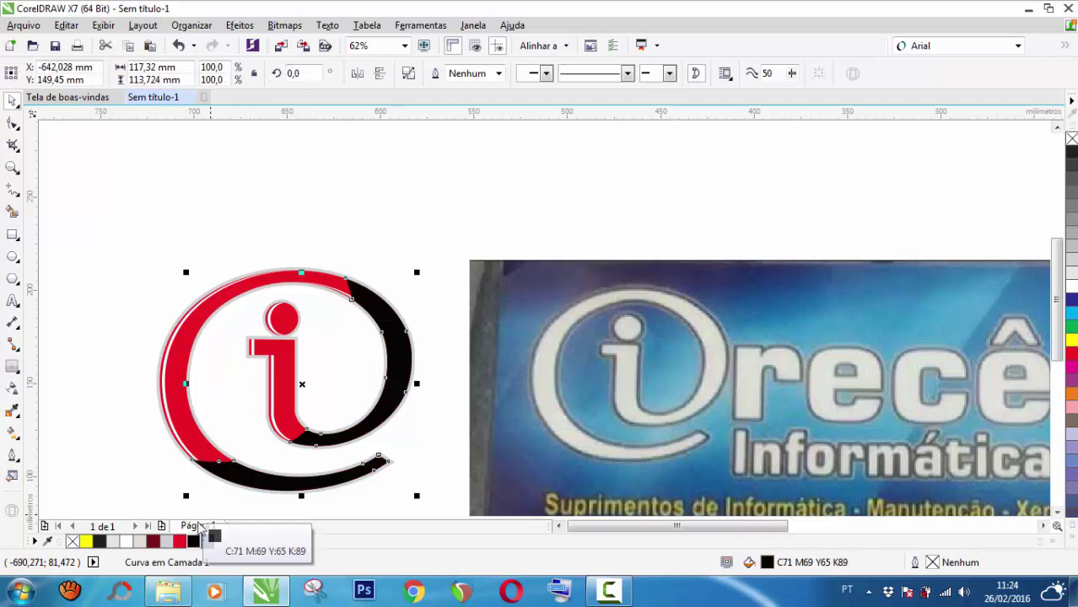
left_click(137, 462)
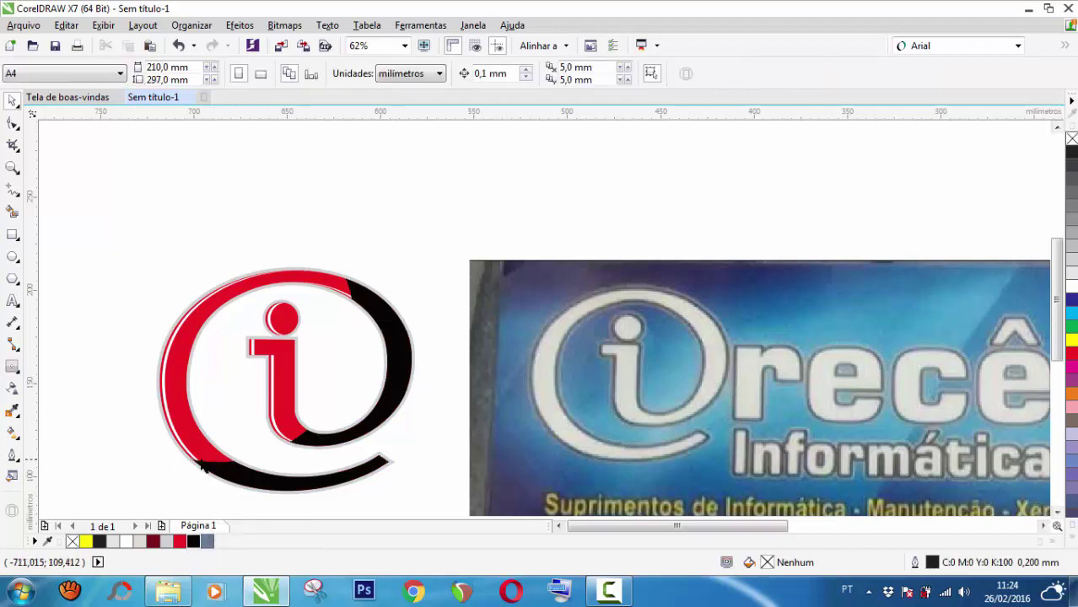
Step: Fill the full symbol group with dark red C28 M100 Y100 K38 and select the near-black trimmed part
scroll(234, 490, "up", 3)
scroll(244, 468, "down", 2)
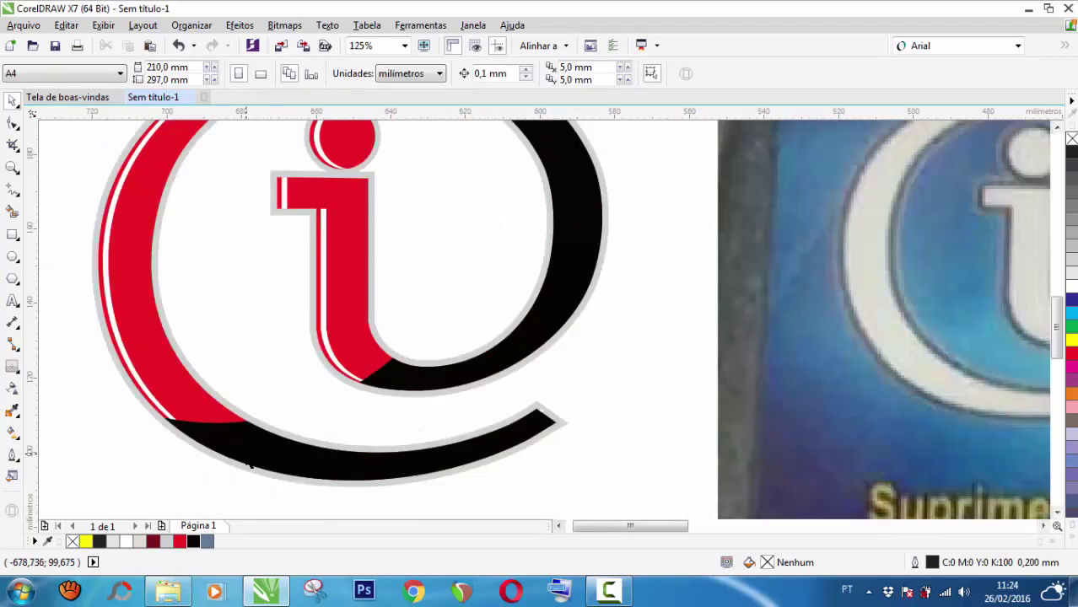
left_click(172, 403)
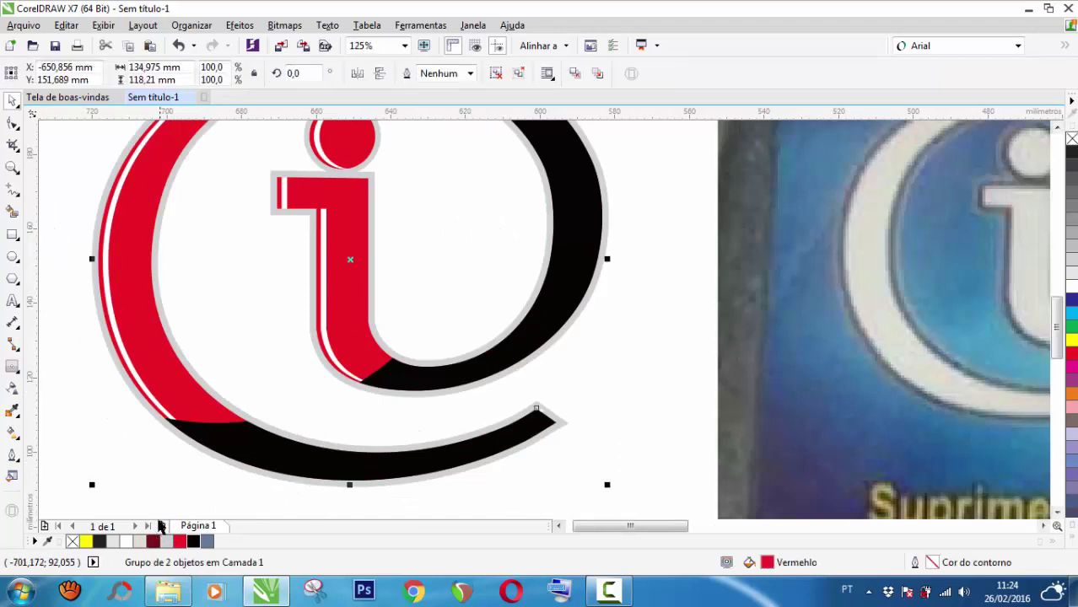
left_click(153, 542)
left_click(68, 402)
left_click(210, 436)
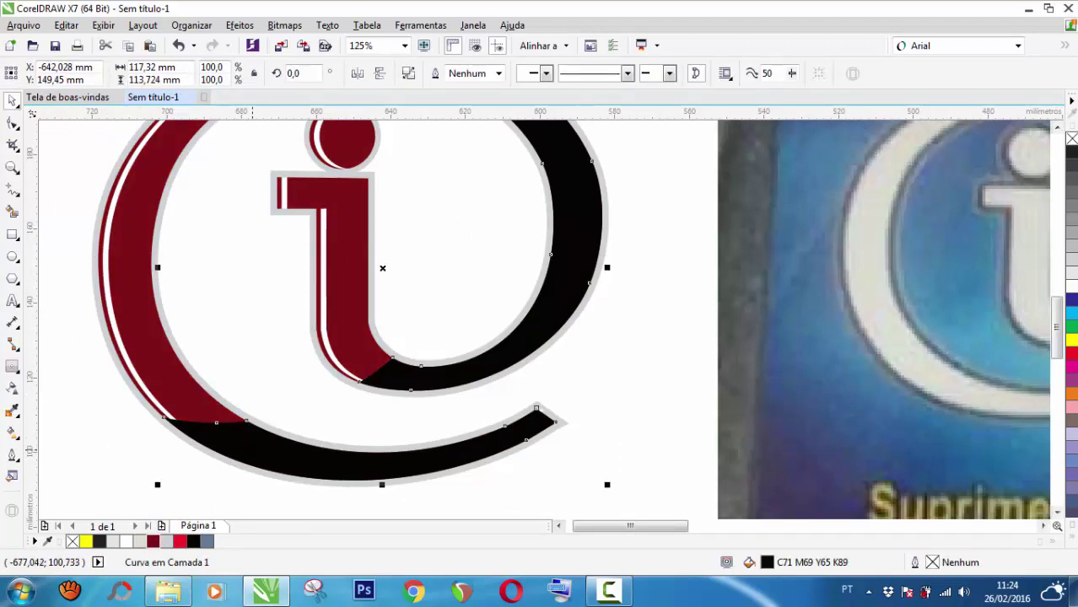
scroll(252, 448, "down", 1)
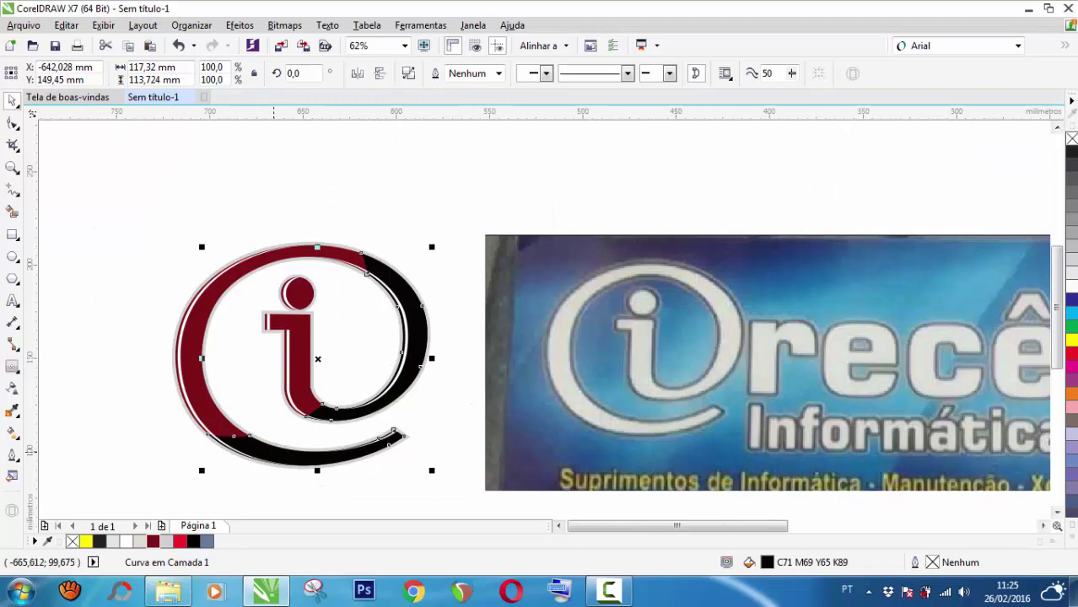
Step: Apply a uniform transparency of 80 to the near-black part of the symbol
left_click(12, 389)
left_click(33, 74)
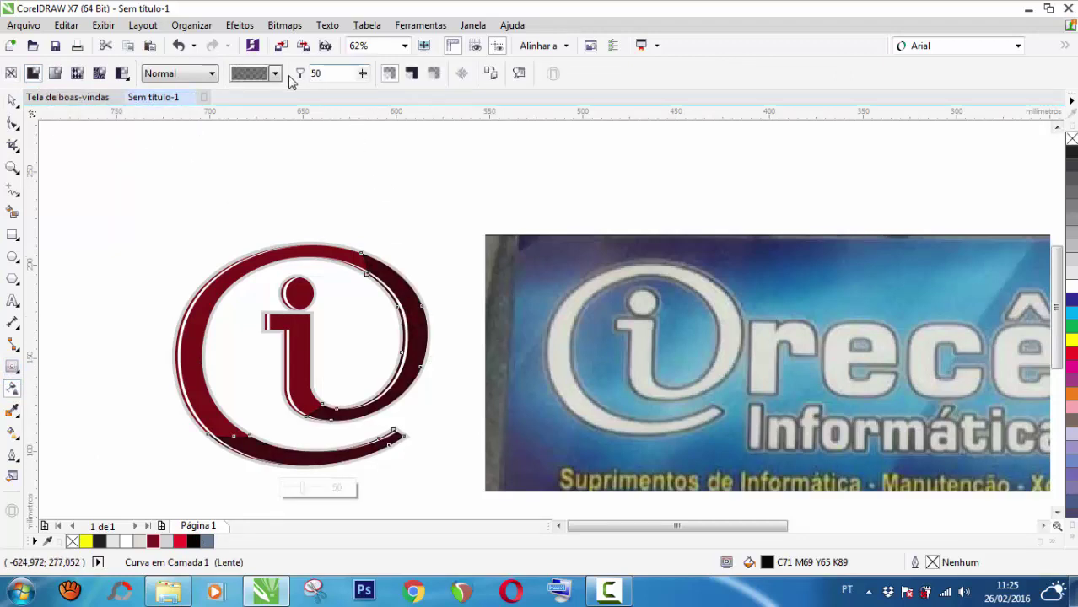
left_click_drag(363, 73, 379, 111)
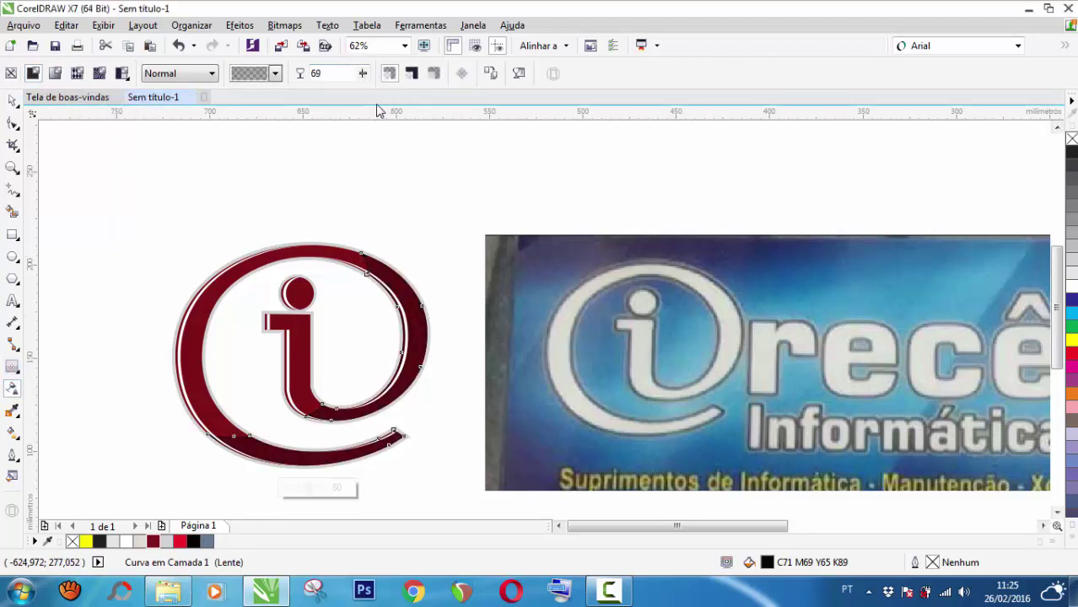
left_click_drag(363, 73, 373, 87)
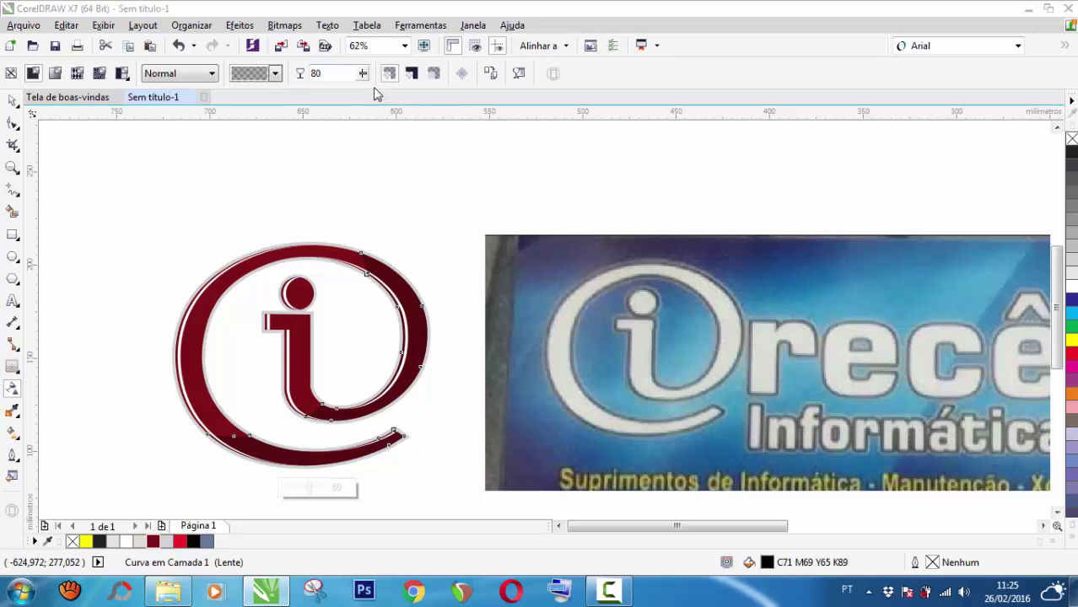
left_click(12, 100)
scroll(363, 409, "up", 2)
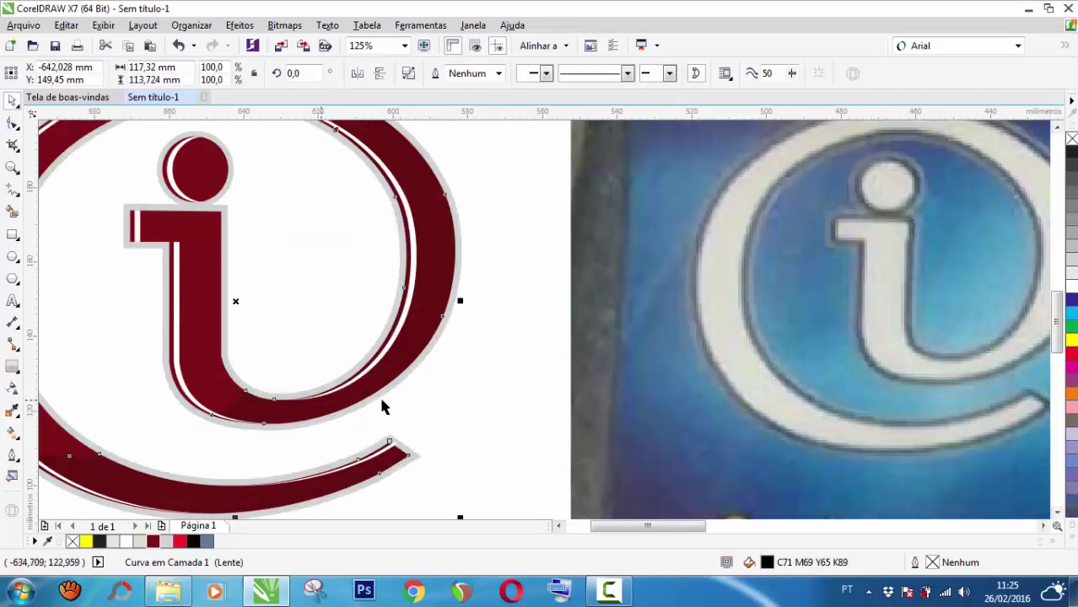
scroll(381, 407, "down", 2)
left_click(424, 177)
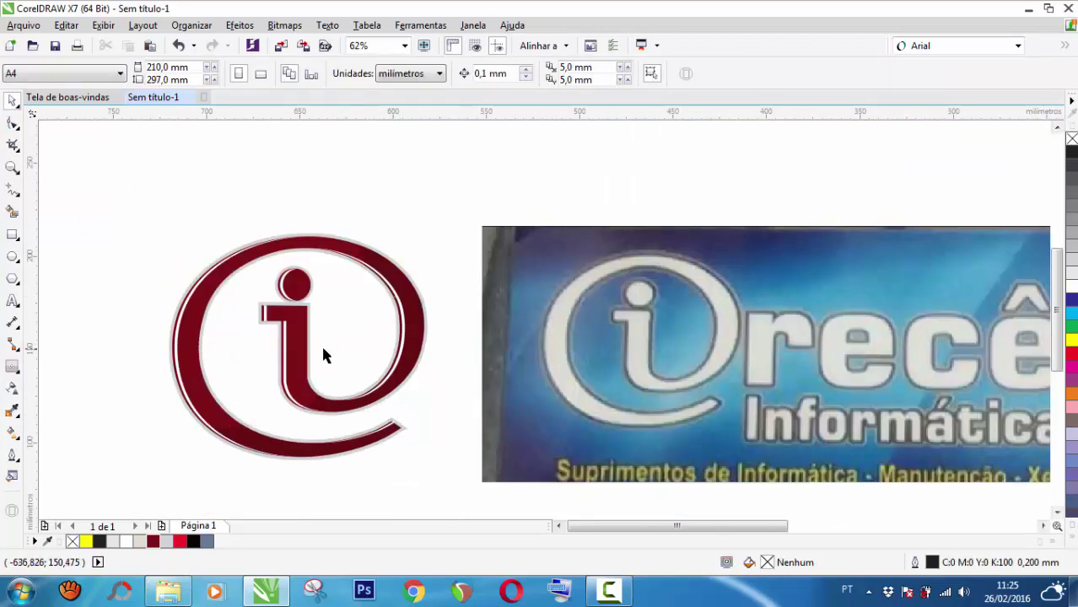
Step: Draw a circle about 125 mm in diameter and place it over the symbol, crossing the ring's lower-right curve
scroll(323, 349, "up", 3)
scroll(342, 348, "down", 1)
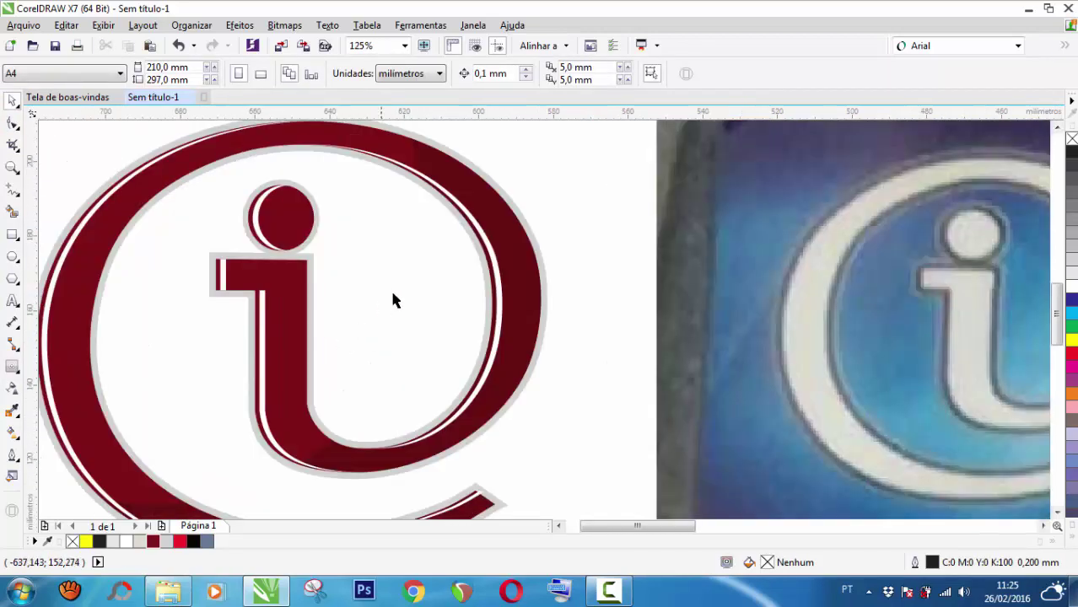
scroll(392, 299, "down", 2)
scroll(354, 319, "up", 2)
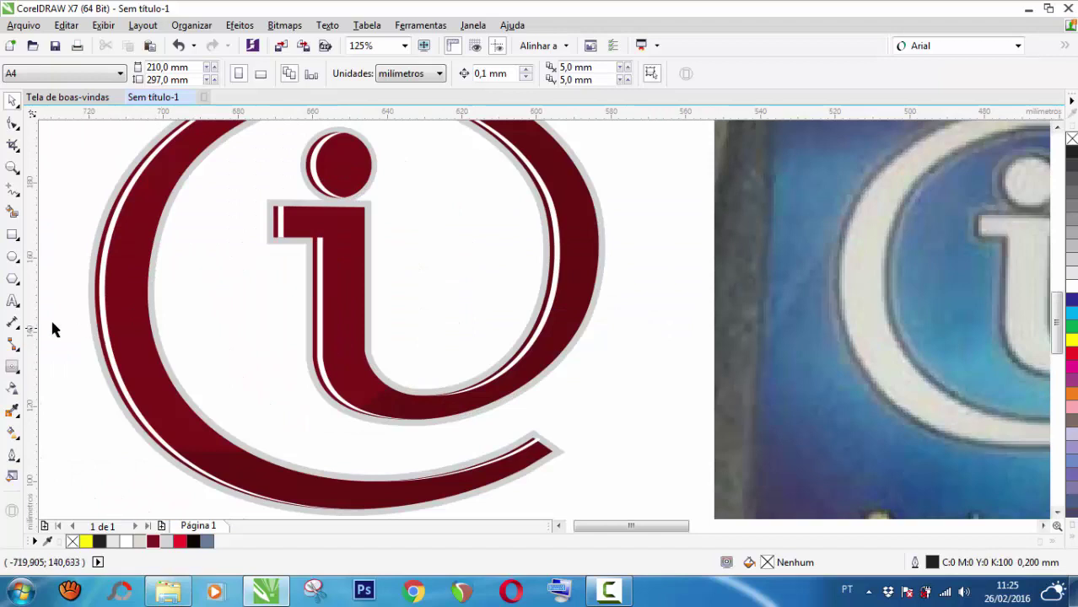
left_click(13, 257)
scroll(90, 217, "down", 2)
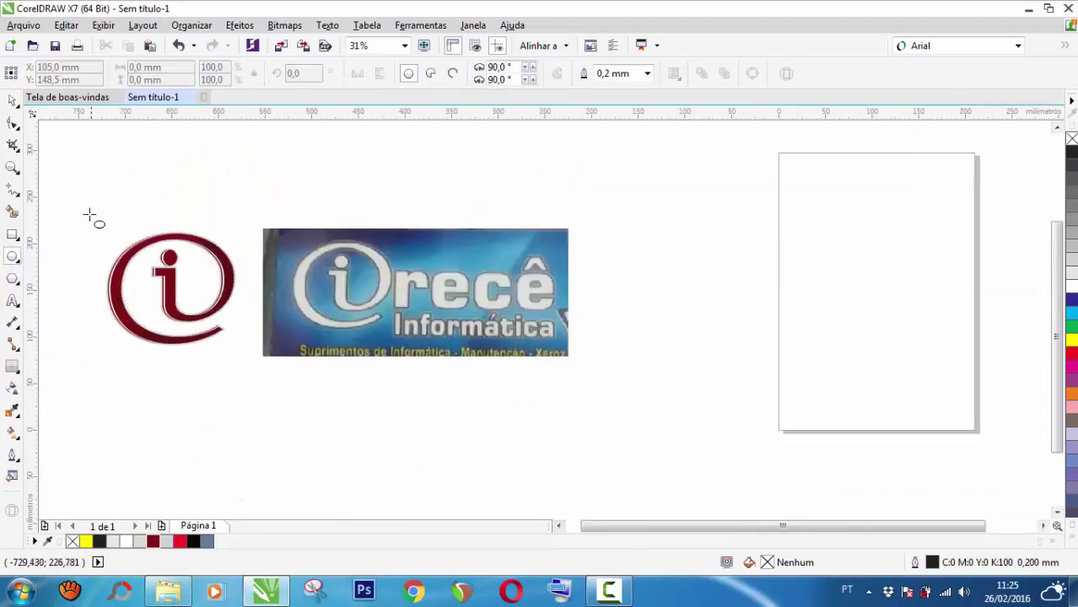
left_click_drag(93, 215, 211, 318)
left_click(13, 100)
scroll(123, 274, "up", 1)
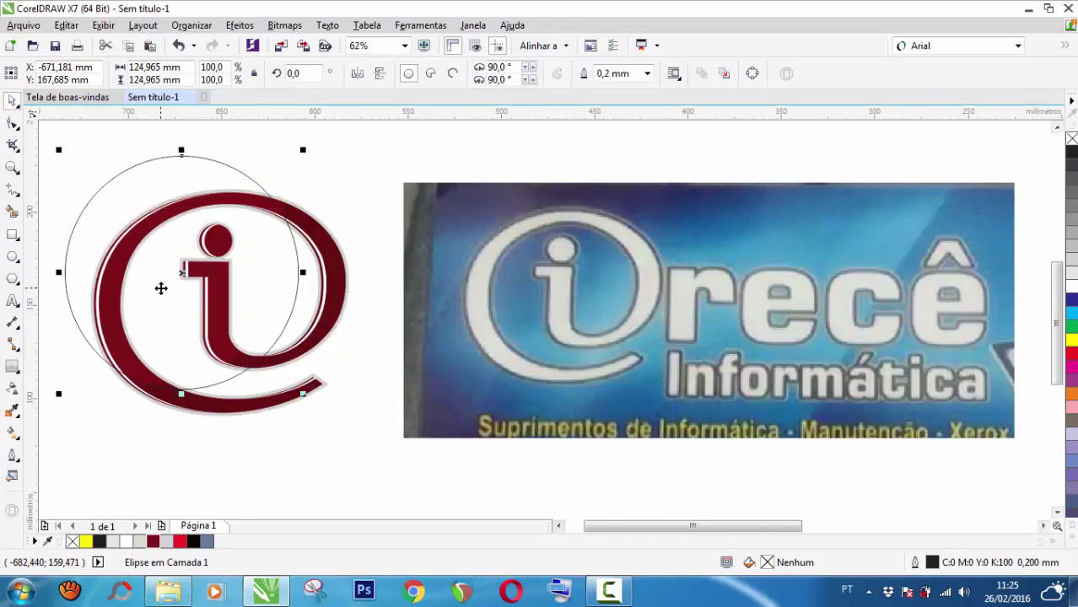
scroll(159, 288, "up", 1)
left_click_drag(384, 289, 462, 260)
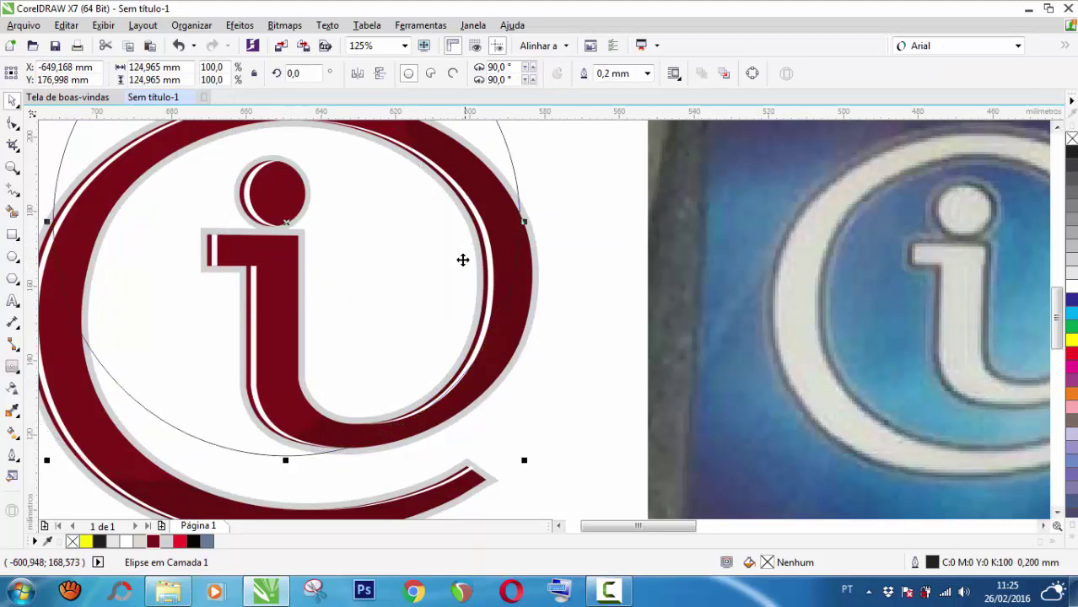
Step: Use Smart Fill to create a blue-gray C40 M20 Y0 K40 crescent where the ring's right curve extends outside the circle
left_click(12, 212)
left_click(511, 339)
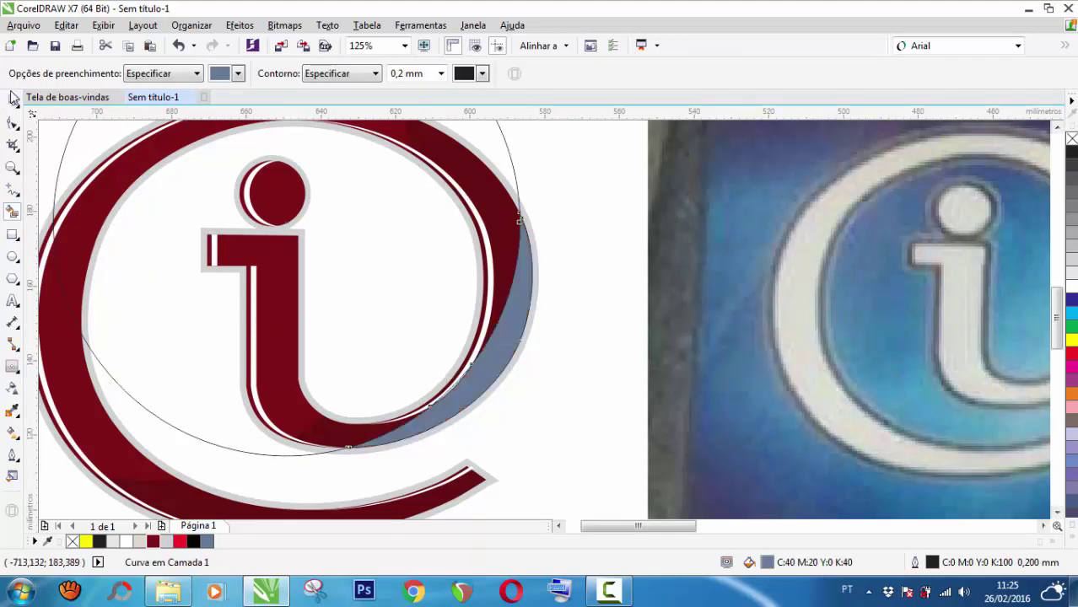
left_click(13, 99)
Step: Move the circle down so its upper edge crosses the top of the ring and its side runs through the left curve
scroll(470, 228, "down", 3)
left_click(391, 127)
key("F10")
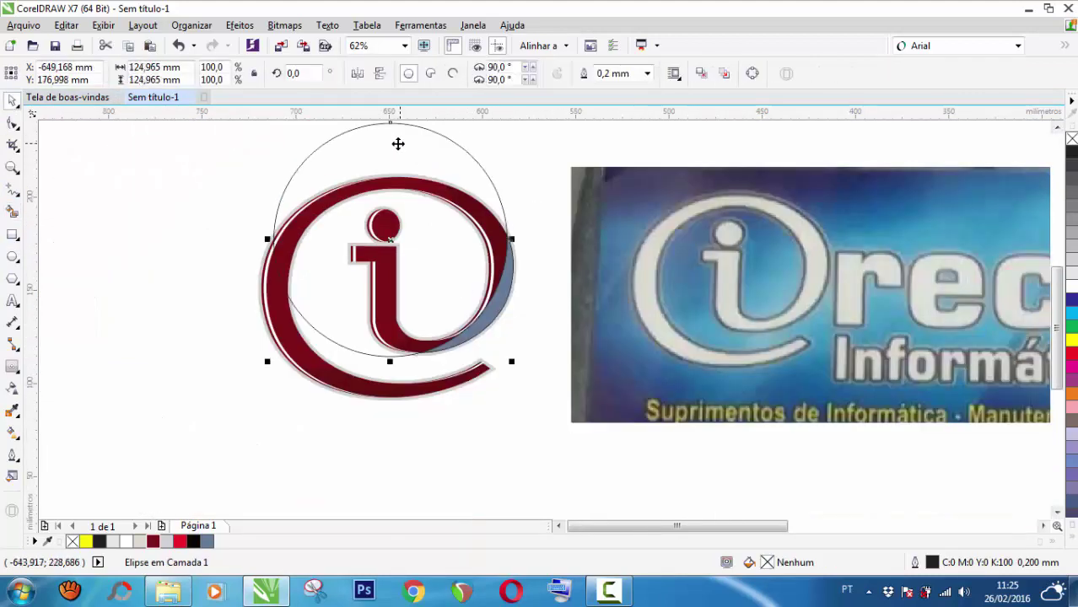
left_click_drag(390, 124, 358, 198)
key("space")
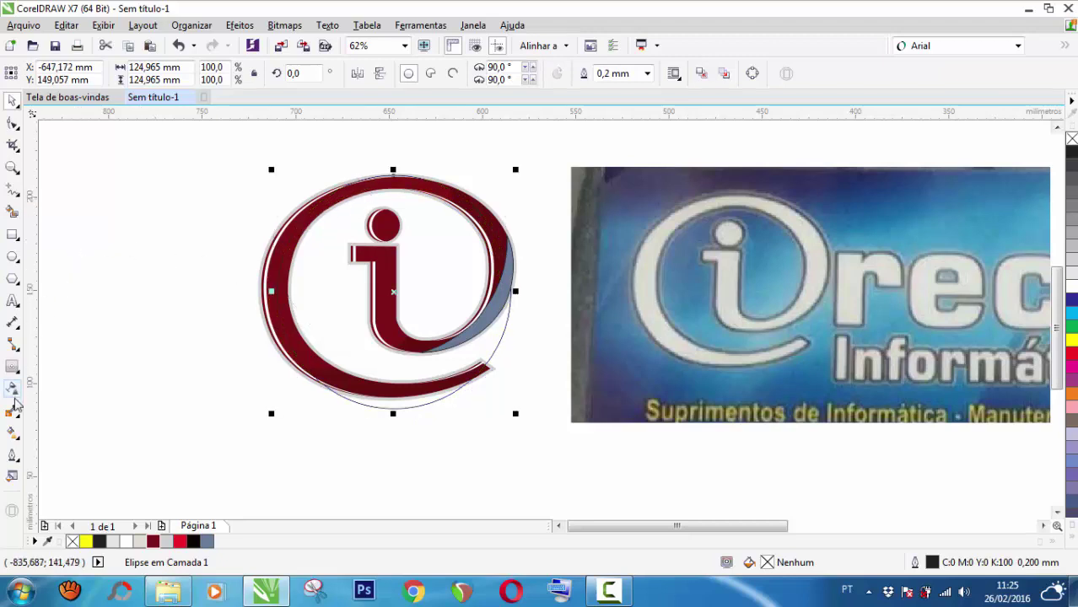
Step: Use Smart Fill to create a blue-gray C40 M20 Y0 K40 crescent between the circle and the white highlight on the ring's left curve
left_click(13, 213)
scroll(273, 289, "up", 1)
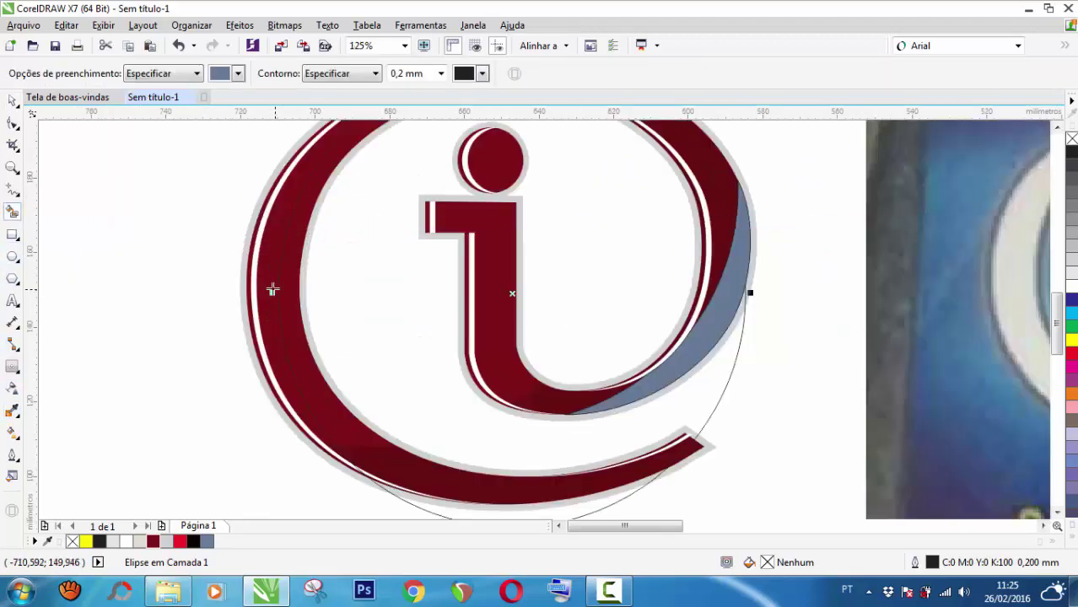
left_click(265, 271)
scroll(223, 343, "down", 2)
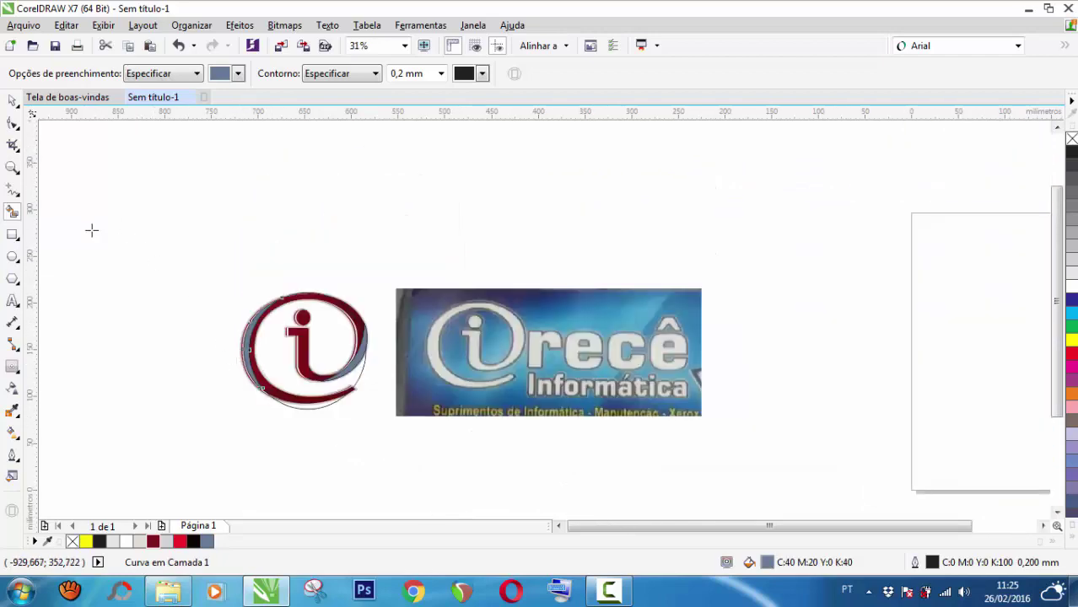
scroll(261, 388, "up", 4)
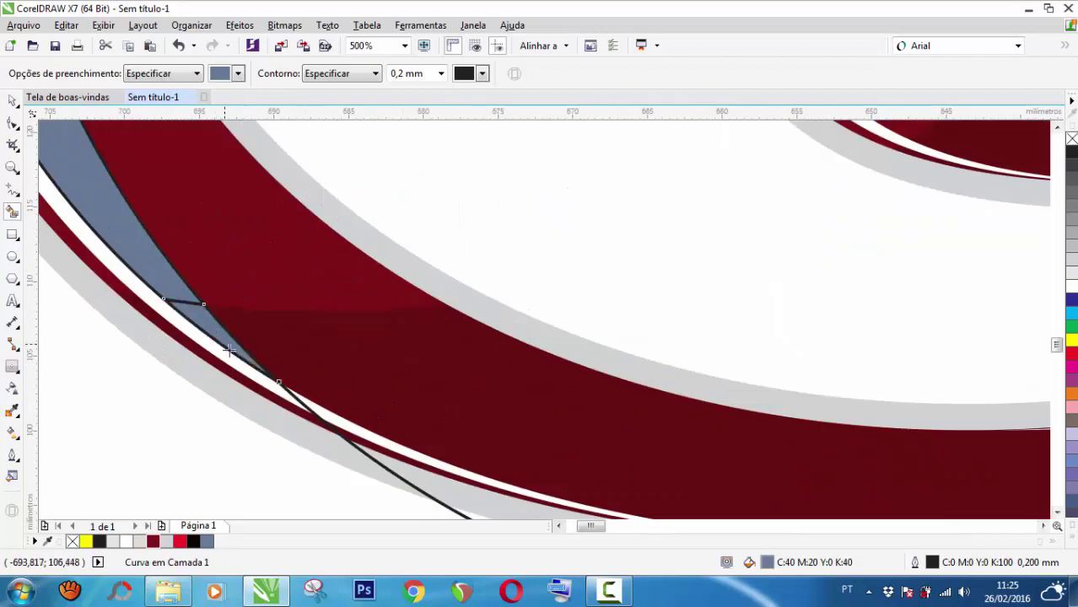
scroll(240, 363, "down", 3)
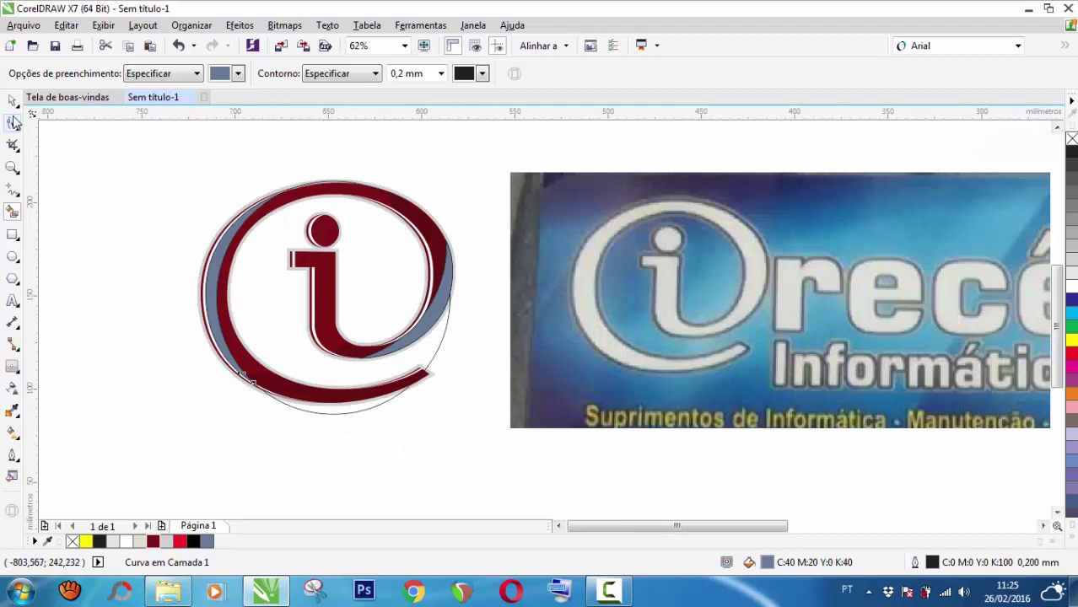
Step: Delete the guide circle from the symbol
left_click(13, 101)
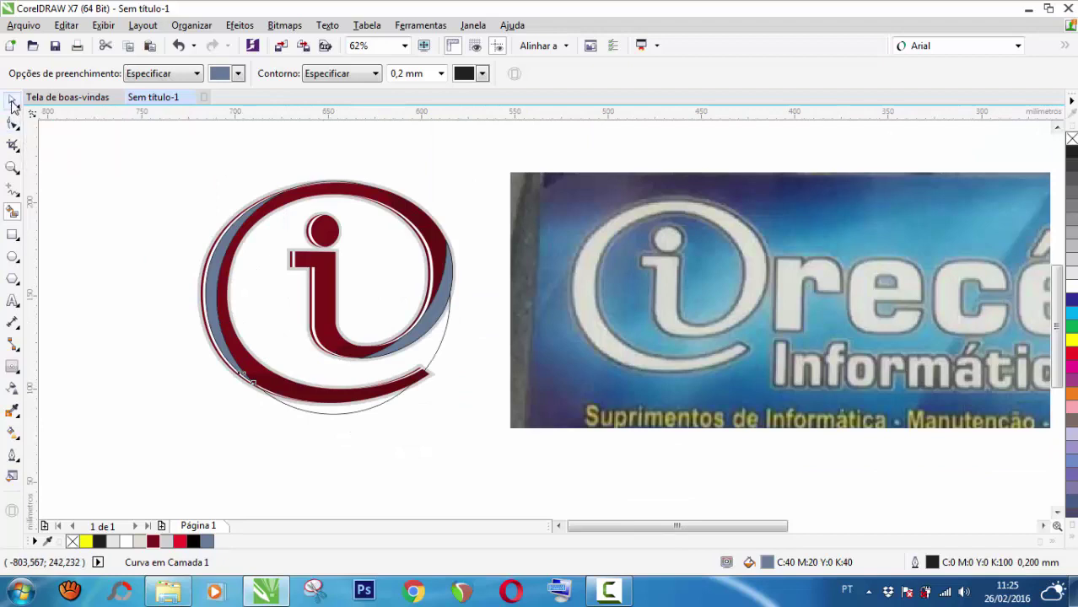
left_click(393, 258)
key("Escape")
Step: Weld the left crescent and the small blue-gray piece at its lower end into one shape
scroll(232, 361, "up", 1)
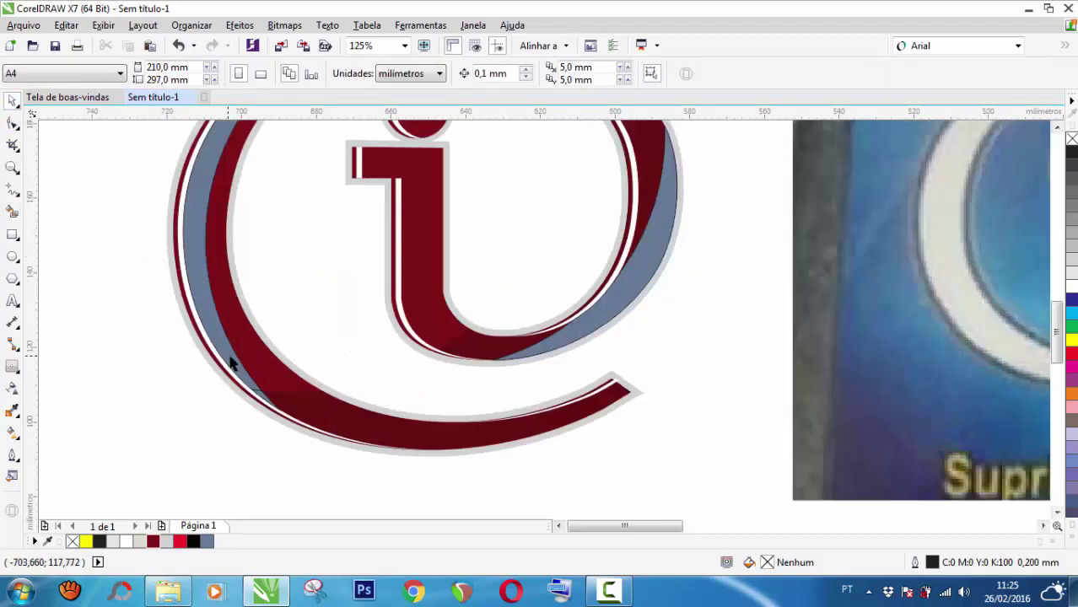
scroll(232, 361, "up", 1)
left_click(268, 413)
scroll(270, 414, "up", 1)
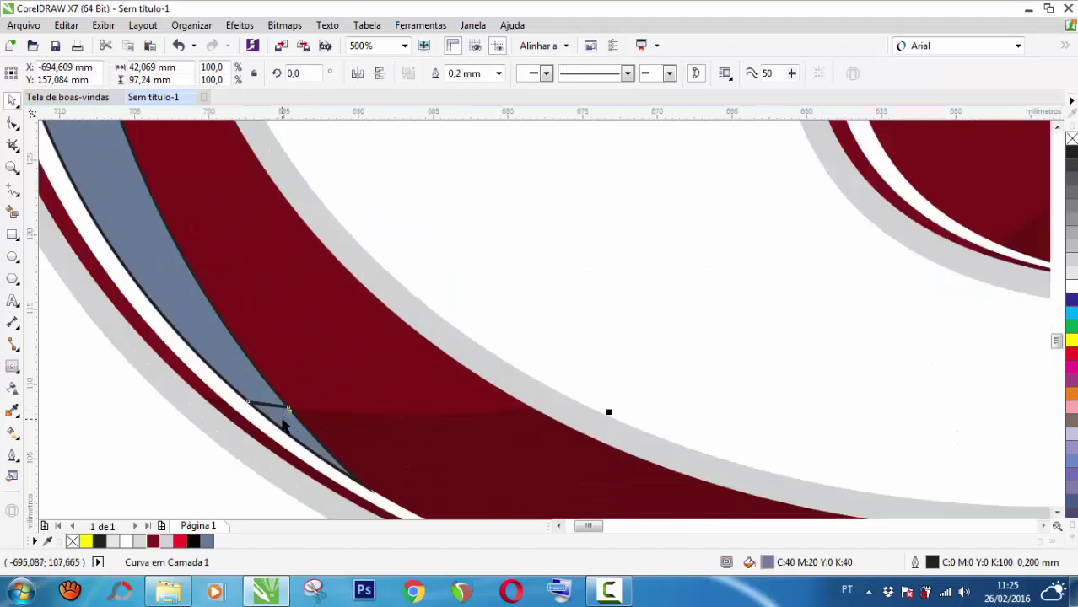
left_click(285, 426, "shift")
left_click(438, 76)
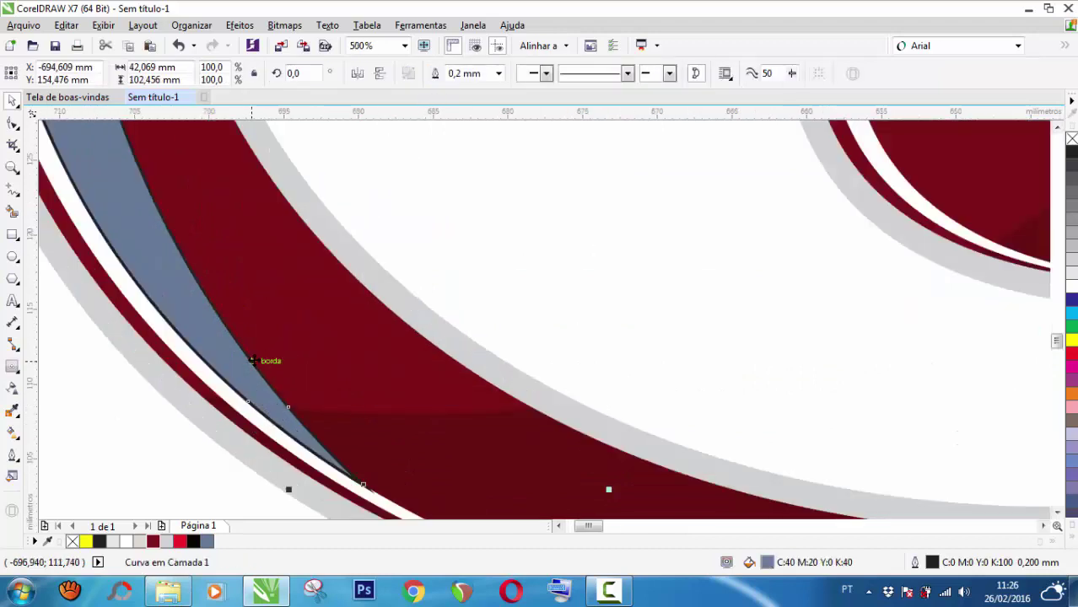
Step: Remove the outline of the welded left crescent and fill it with white
scroll(251, 361, "down", 1)
right_click(72, 541)
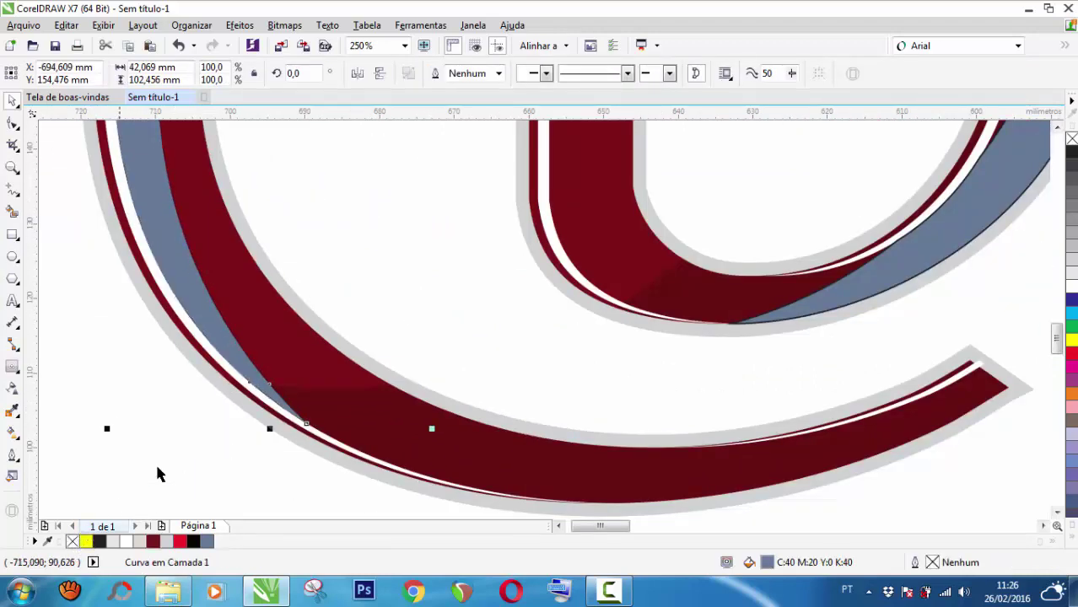
scroll(158, 443, "down", 1)
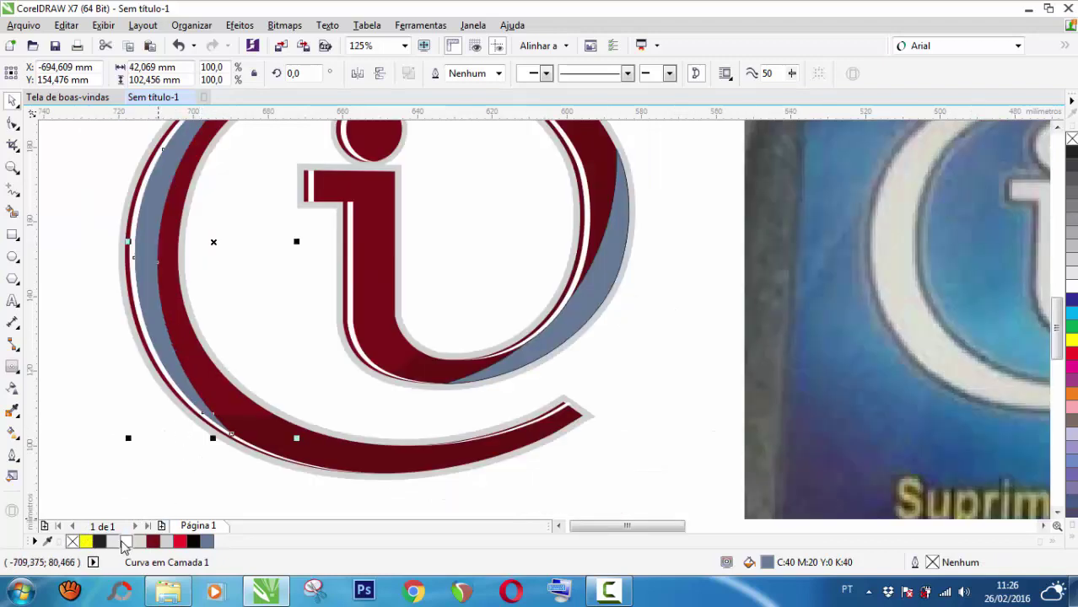
left_click(125, 544)
Step: Apply a uniform transparency of 50 to the white left crescent
scroll(267, 440, "down", 1)
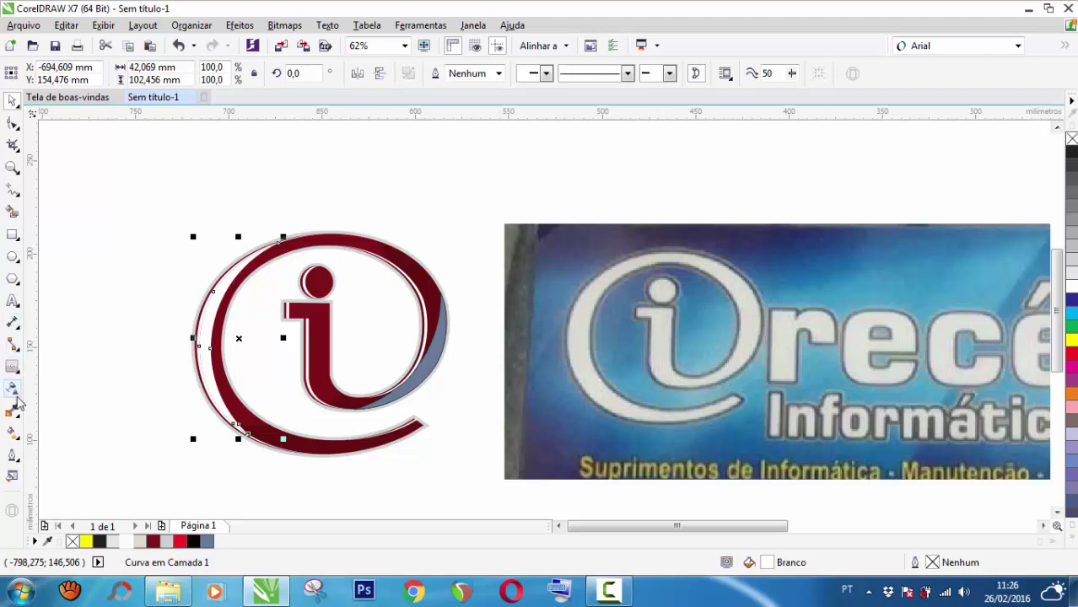
left_click(14, 390)
left_click(33, 74)
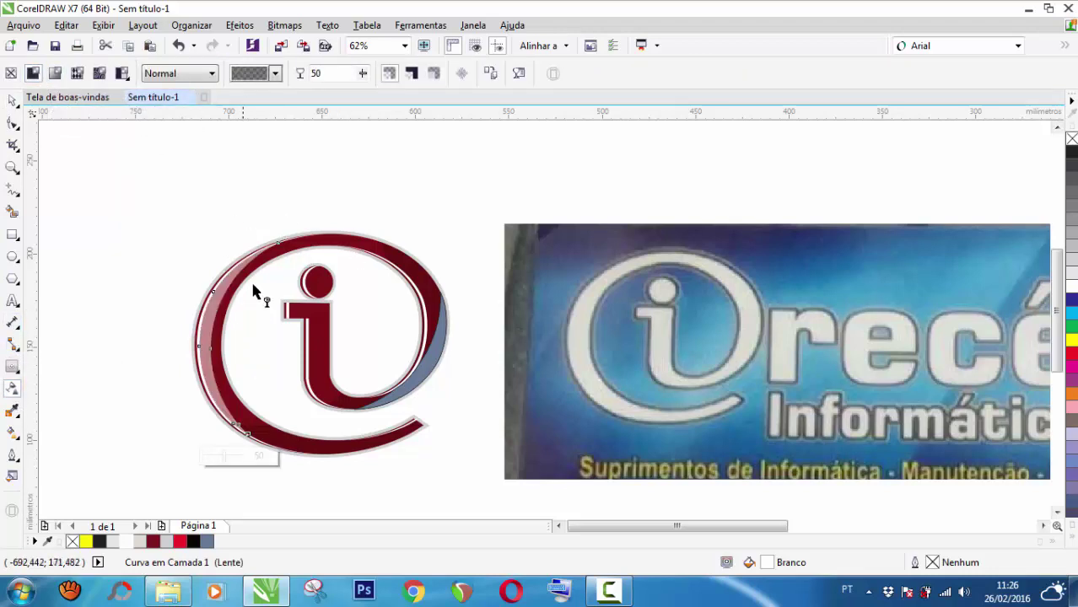
Step: Convert the left crescent to a 300 dpi bitmap in CMYK color (32 bit) with a transparent background
left_click(289, 27)
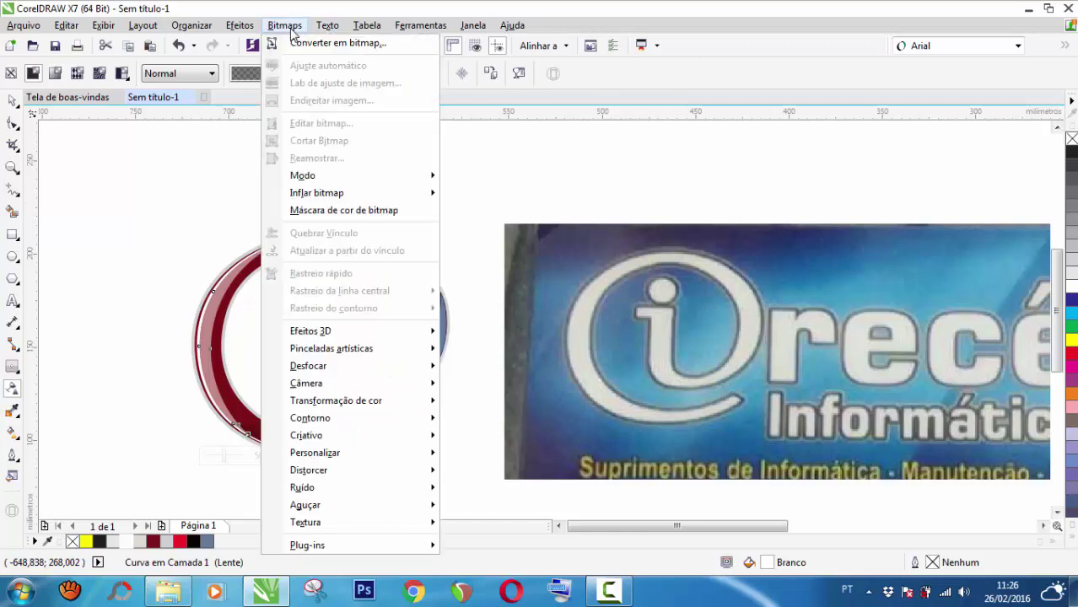
left_click(328, 51)
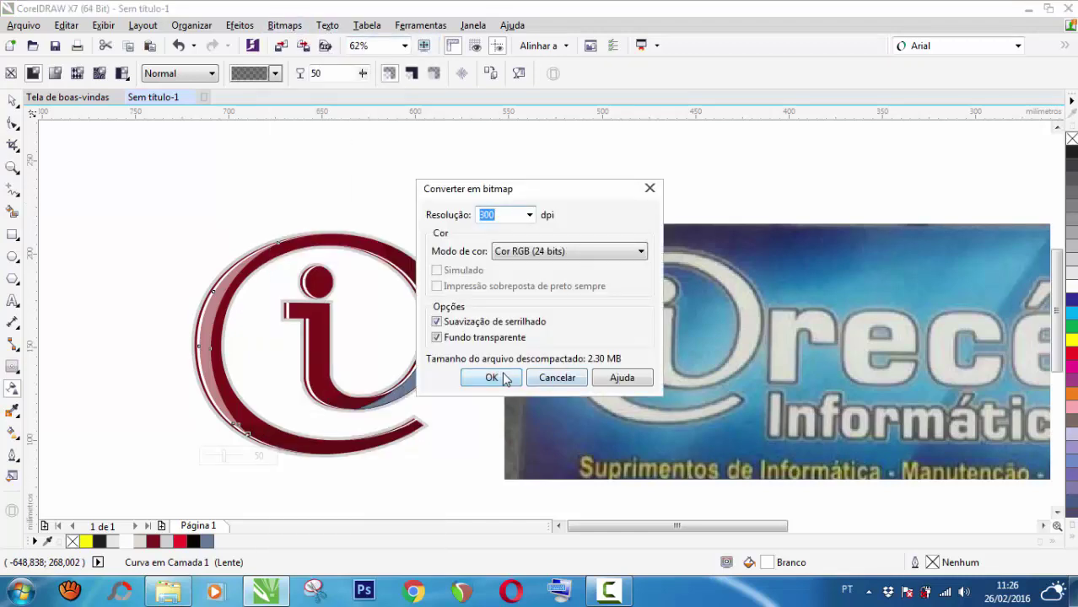
left_click(522, 250)
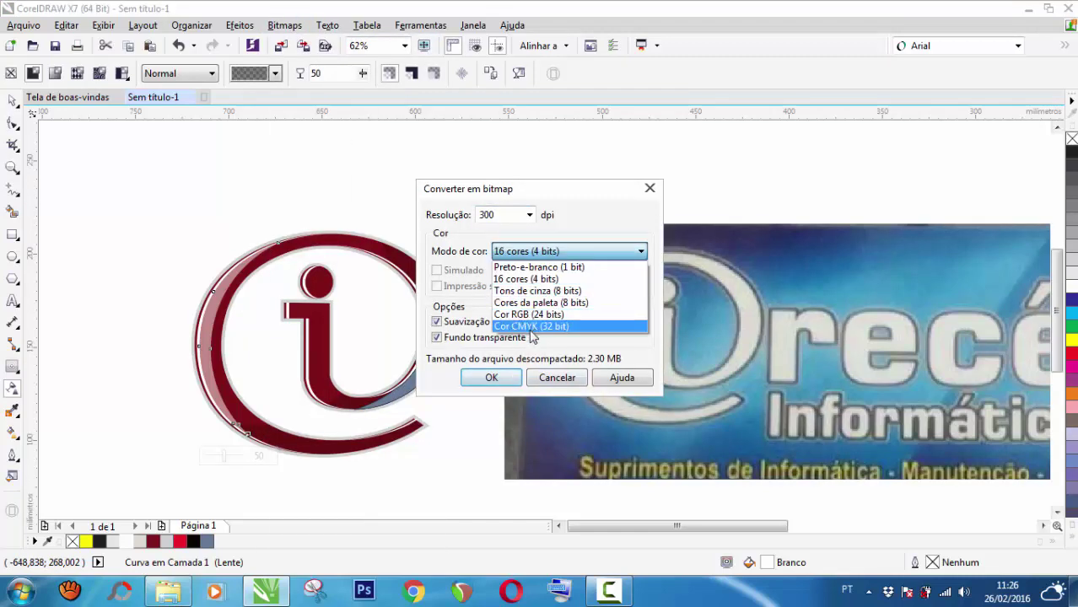
left_click(535, 321)
left_click(493, 378)
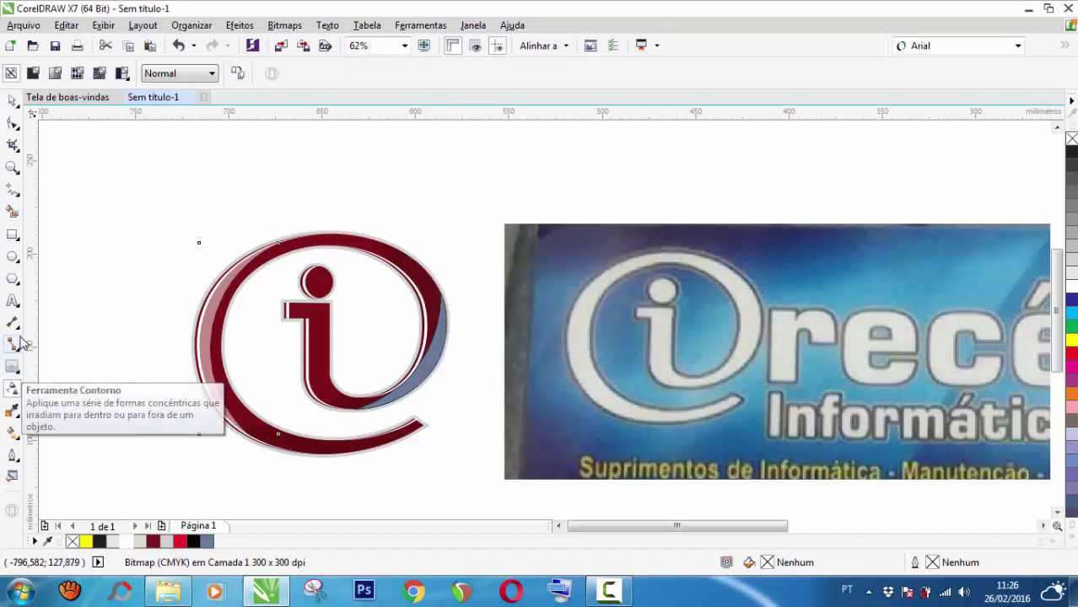
Step: Apply a gradient transparency along the left crescent bitmap so it fades along the ring's curve
left_click(13, 389)
left_click_drag(205, 345, 199, 257)
scroll(214, 338, "up", 3)
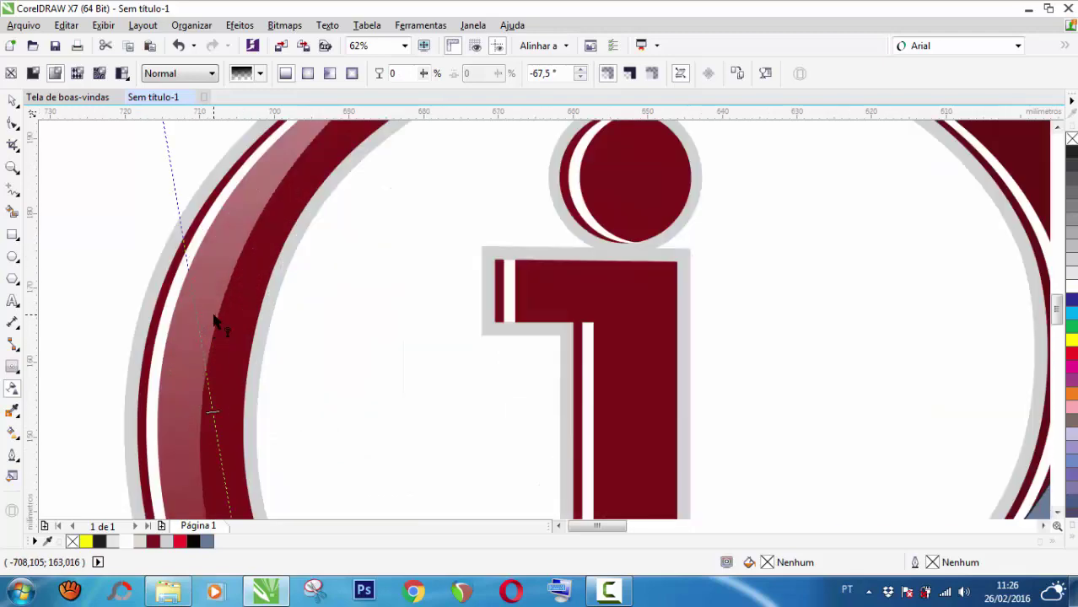
scroll(216, 319, "down", 2)
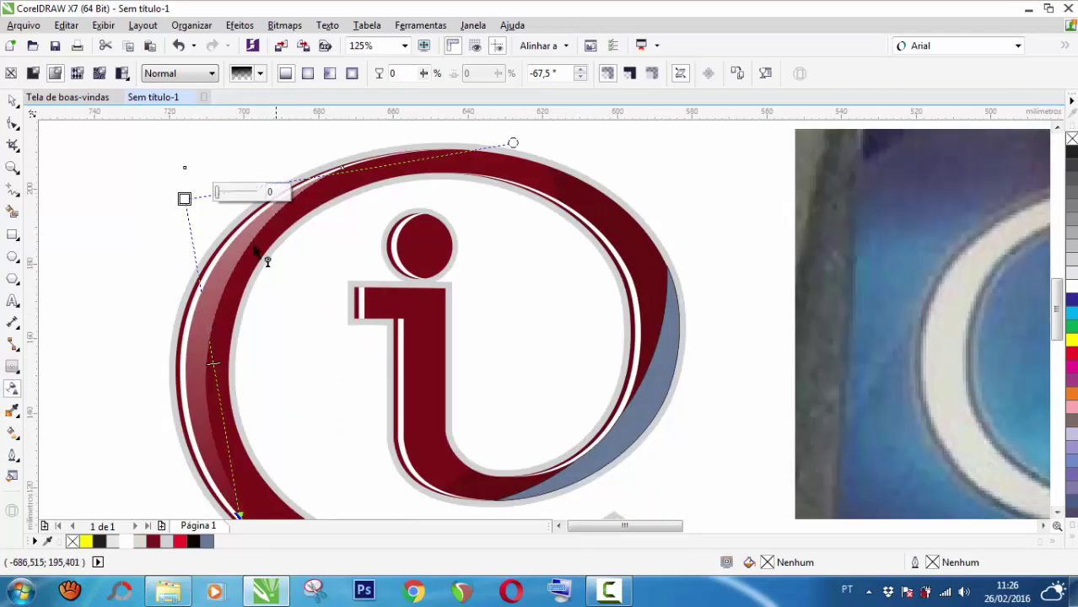
left_click(13, 101)
left_click(373, 289)
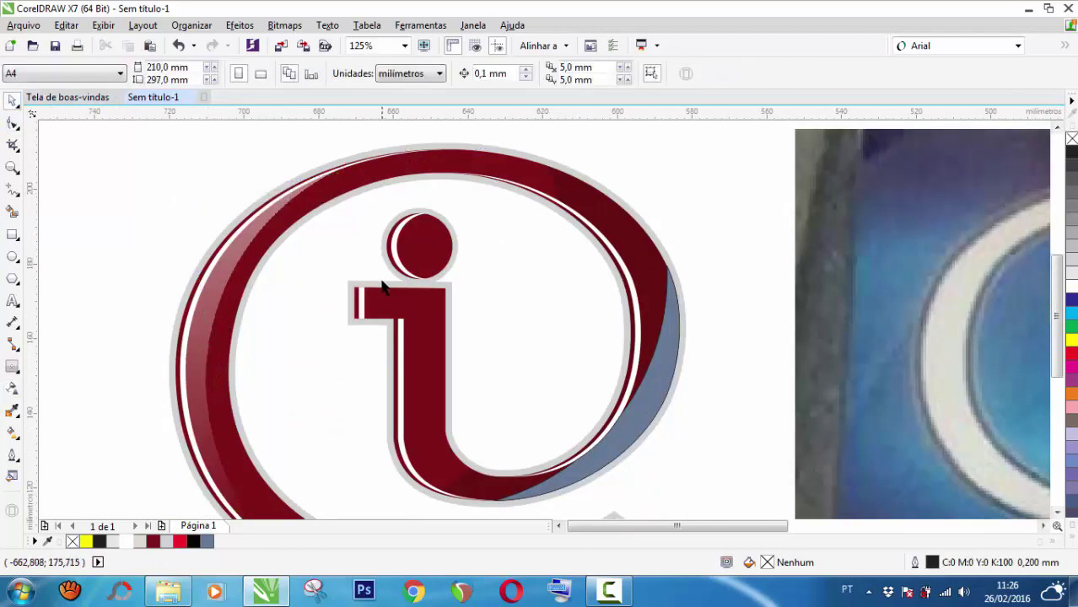
Step: Remove the outline of the blue-gray right crescent and fill it with white
scroll(494, 349, "down", 2)
left_click(510, 356)
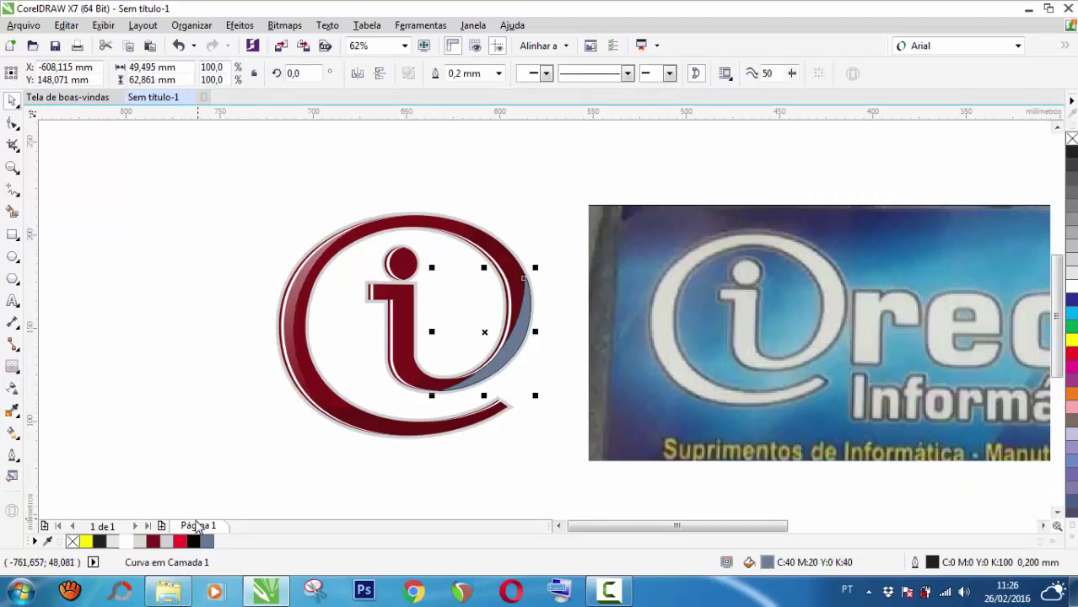
right_click(73, 541)
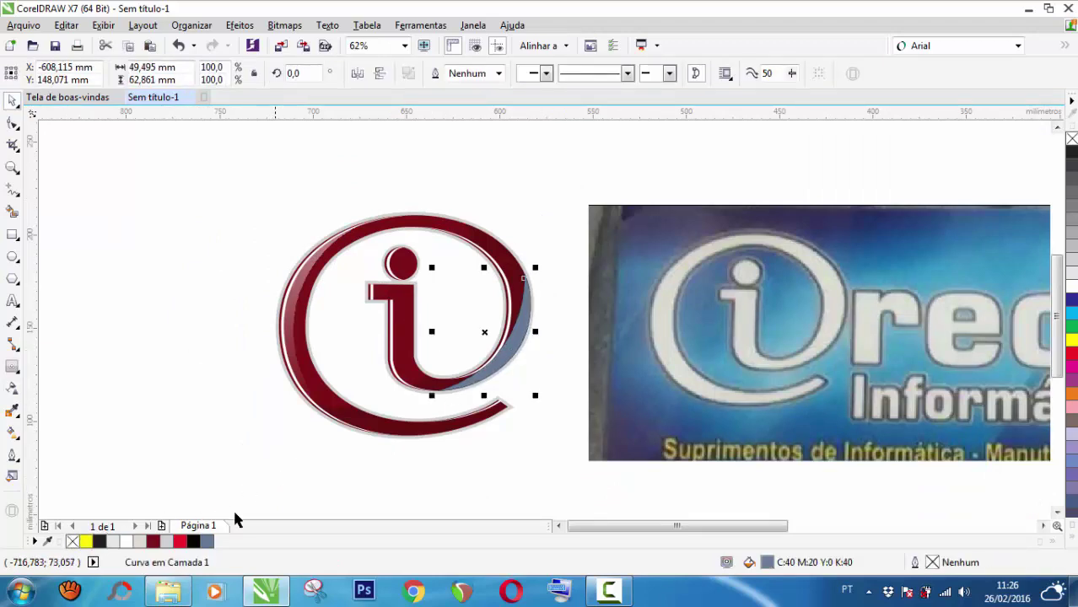
left_click(127, 542)
Step: Apply a uniform transparency of 50 to the white right crescent and convert it to a 300 dpi CMYK bitmap
left_click(12, 388)
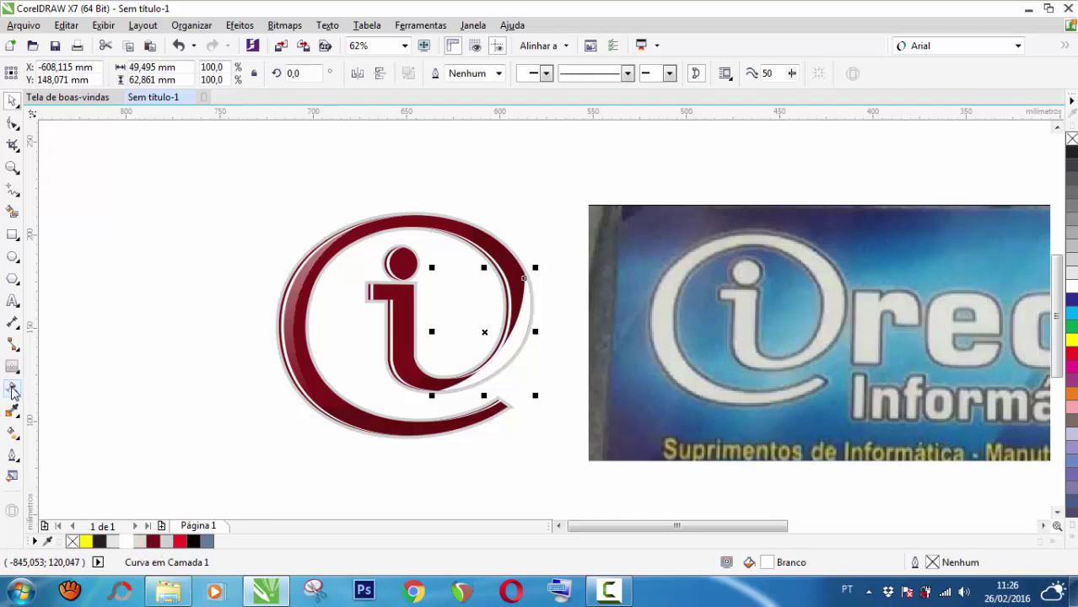
left_click(34, 73)
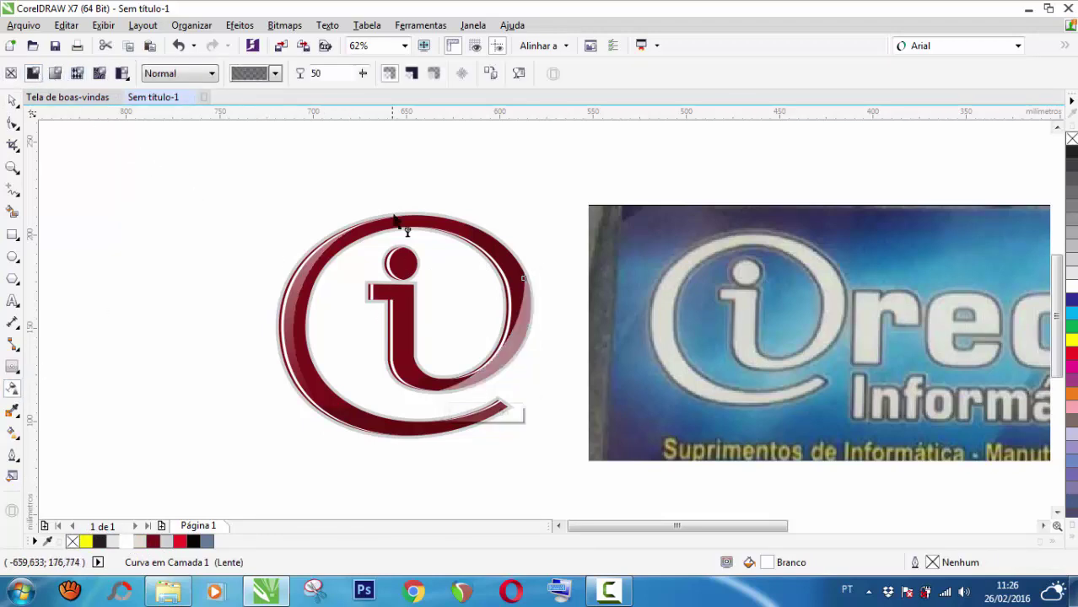
left_click(287, 26)
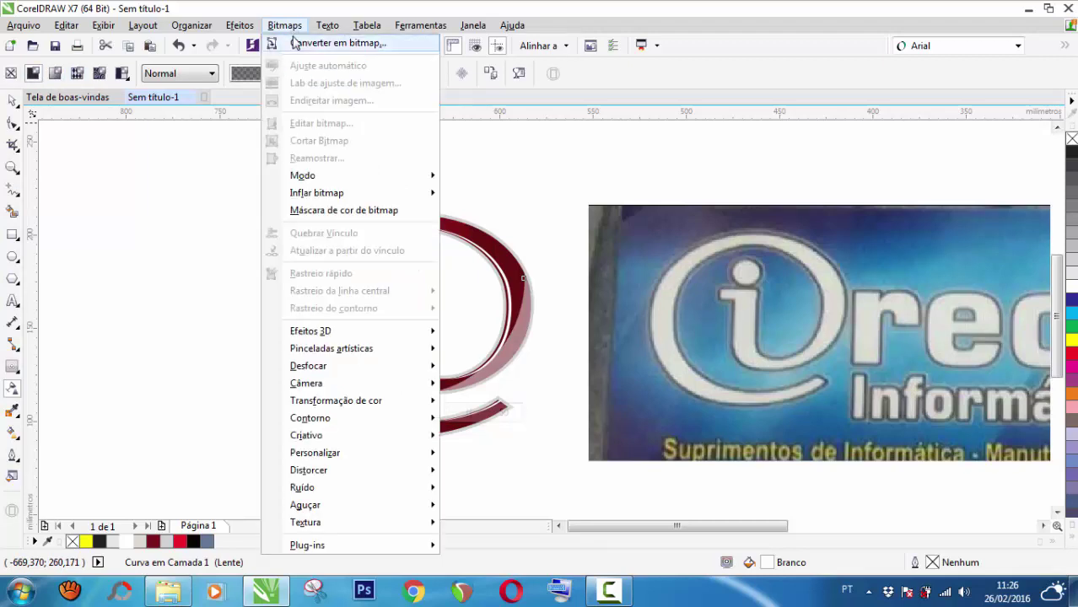
left_click(295, 40)
left_click(492, 378)
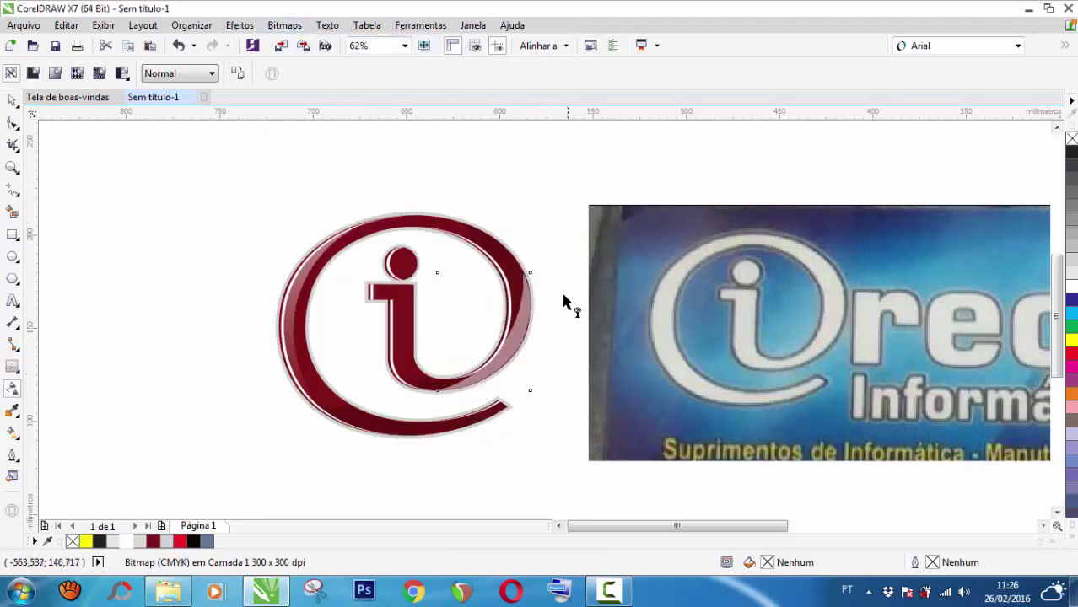
Step: Apply a linear gradient transparency to the right crescent bitmap, fading it diagonally from its upper right toward its lower left end
left_click_drag(553, 287, 436, 416)
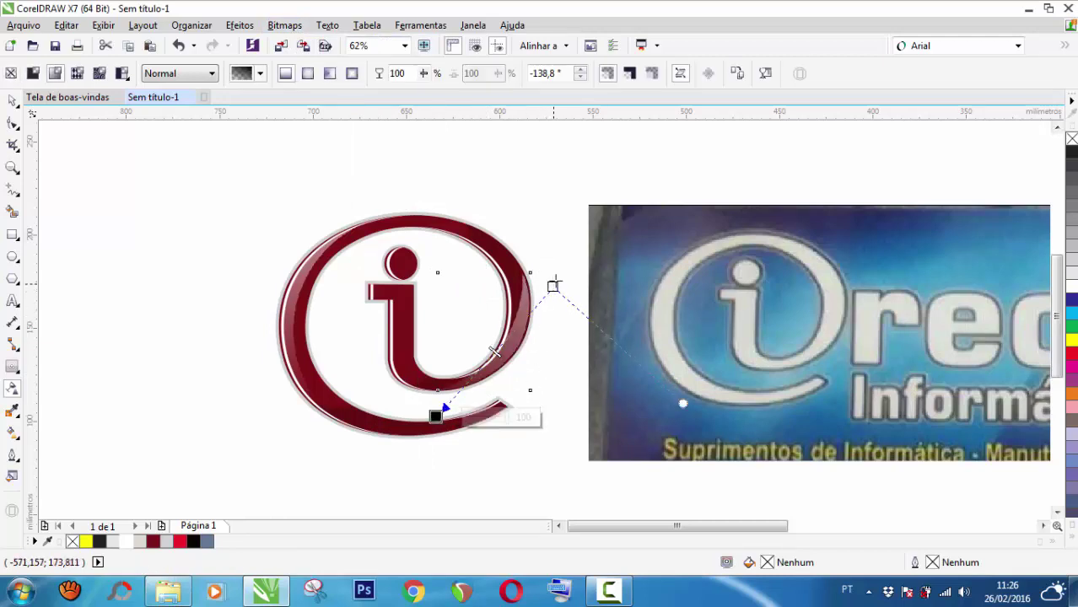
left_click_drag(553, 285, 559, 280)
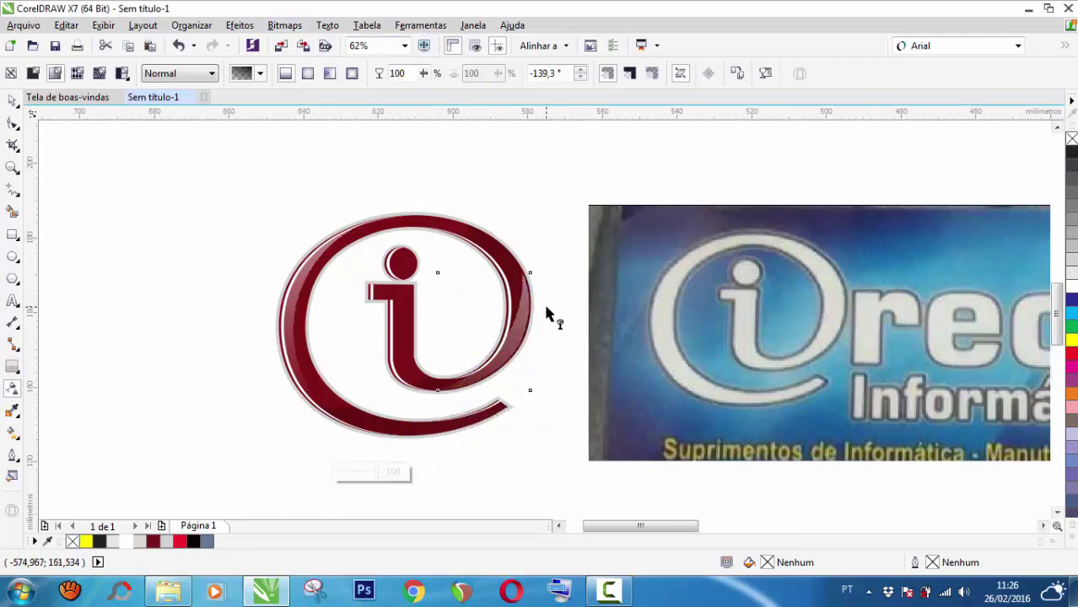
scroll(547, 315, "up", 2)
left_click_drag(584, 229, 641, 127)
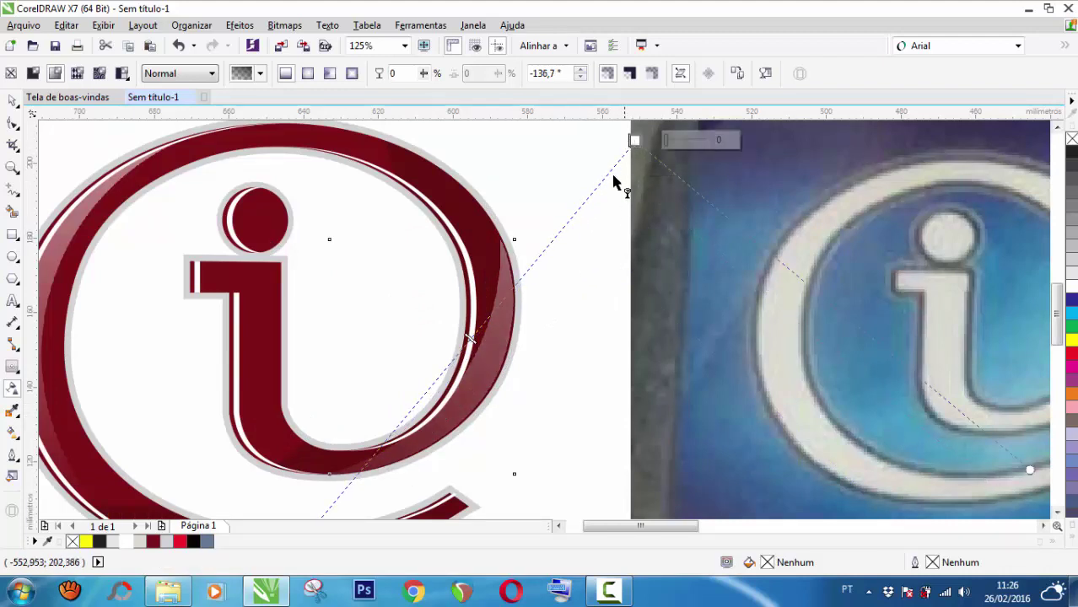
scroll(479, 366, "down", 2)
key("space")
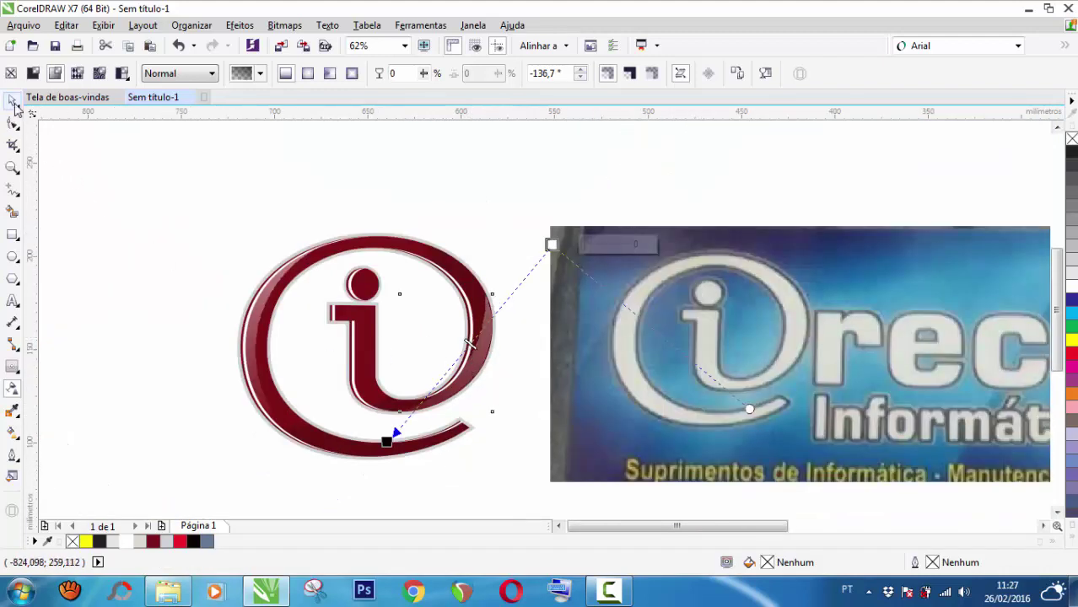
left_click(174, 197)
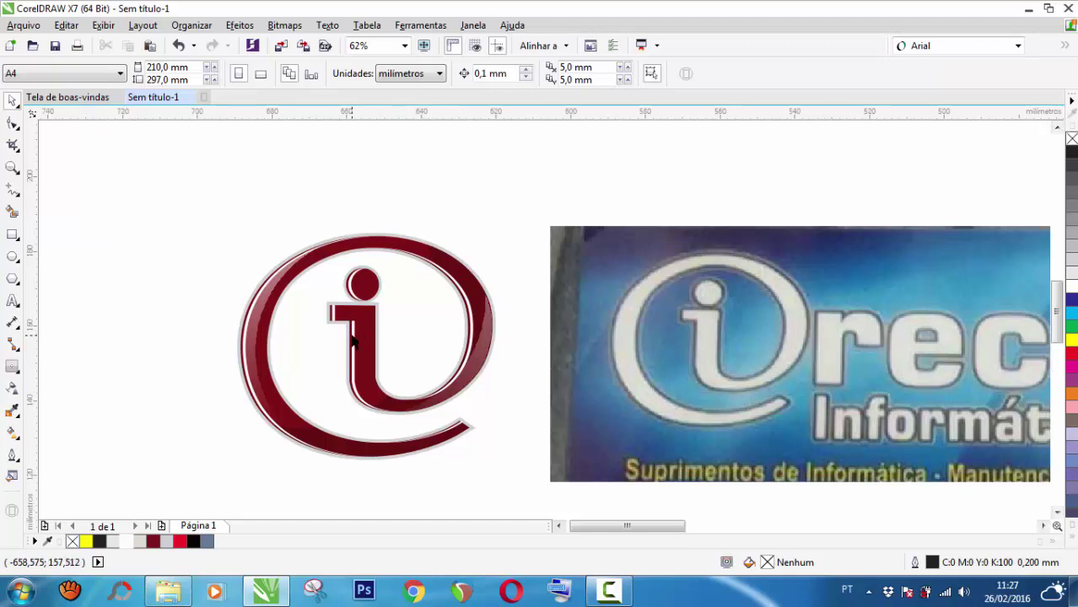
scroll(359, 336, "up", 2)
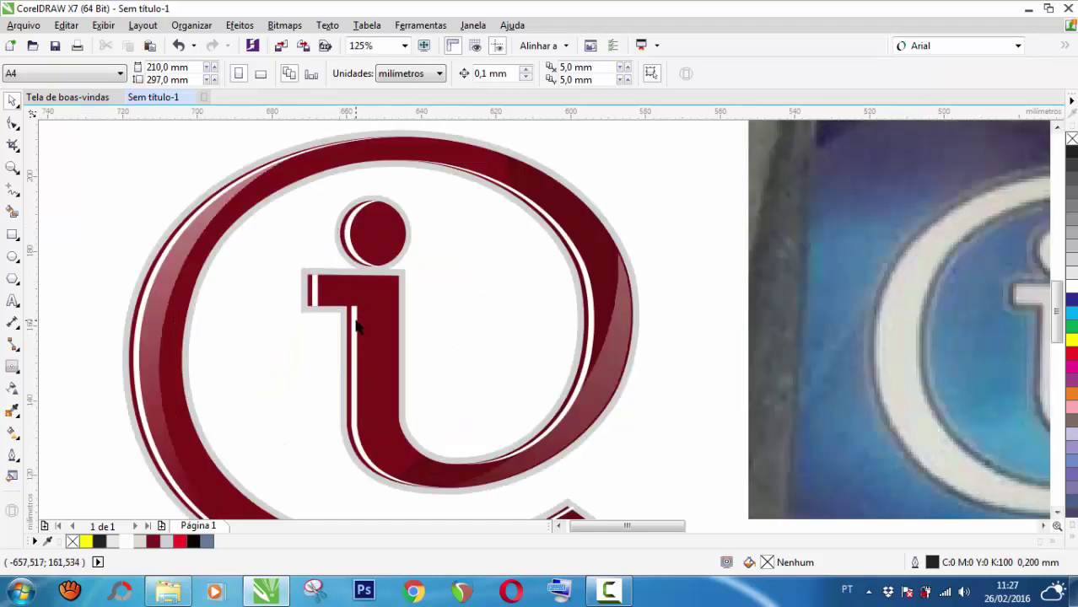
left_click(357, 327)
mouse_move(356, 323)
left_mouse_down()
mouse_move(274, 296)
mouse_move(287, 298)
left_mouse_up()
key("ctrl+z")
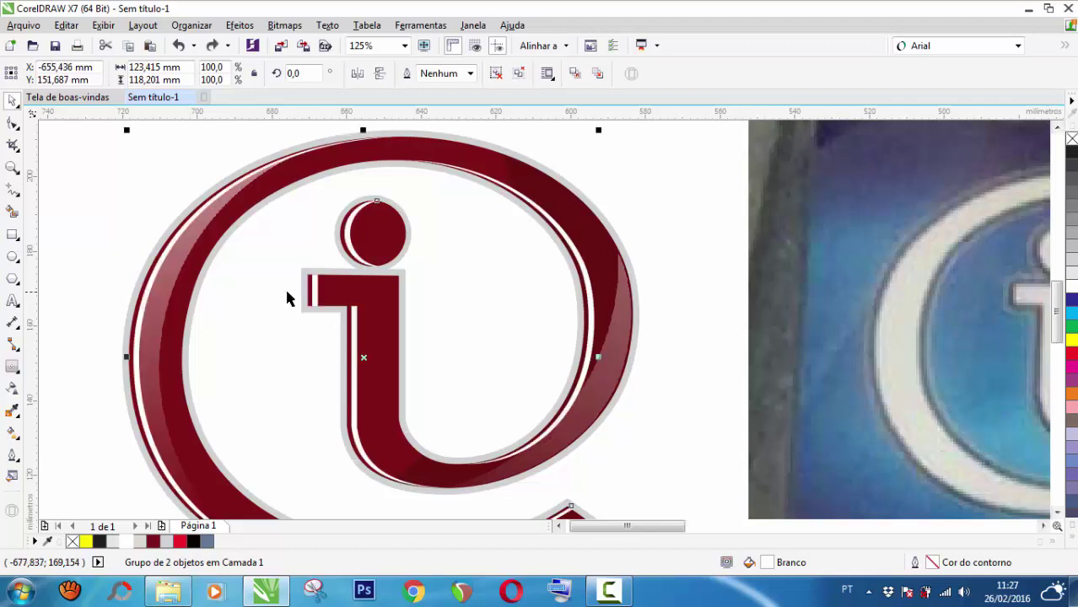
left_click(284, 26)
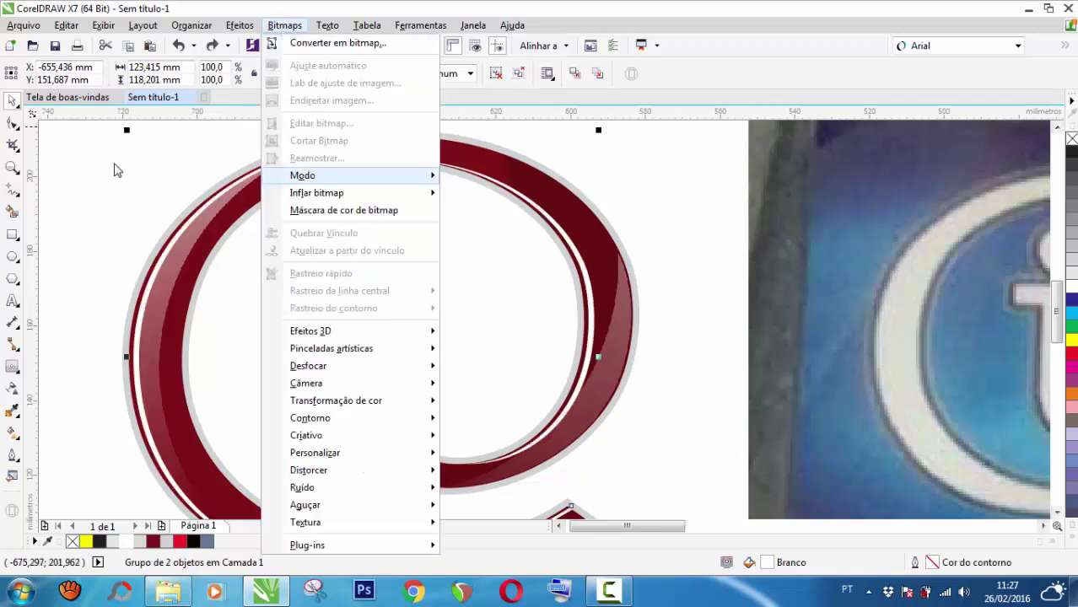
left_click(172, 168)
Step: Delete the reference photo of the sign beside the symbol
scroll(172, 169, "down", 3)
scroll(312, 242, "up", 2)
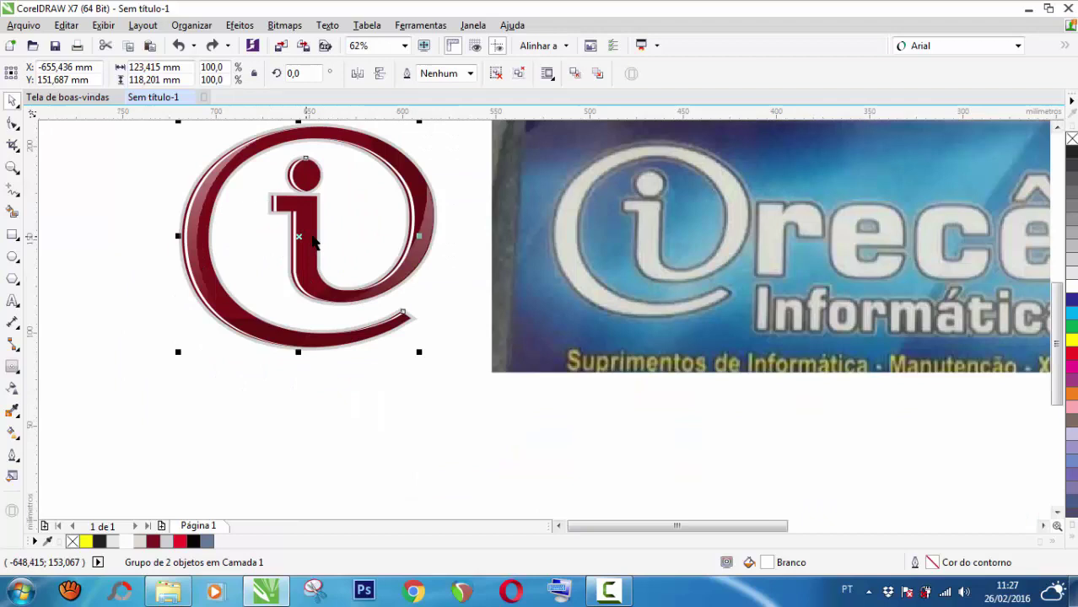
left_click(599, 243)
scroll(576, 273, "down", 2)
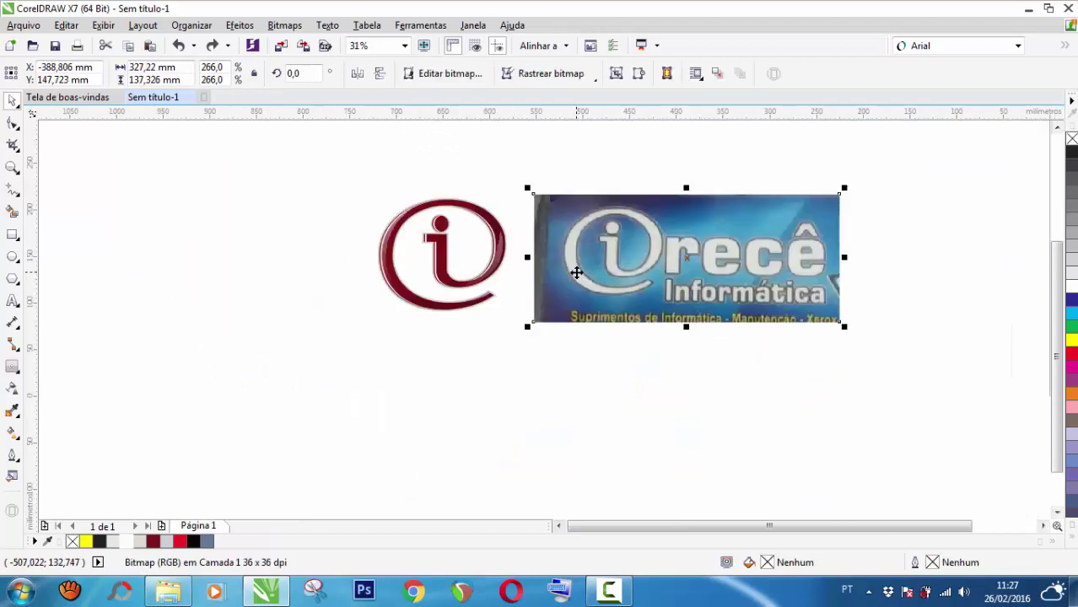
key("Delete")
Step: Convert the group of white highlights to a 300 dpi bitmap in CMYK color (32 bit) with anti-aliasing and a transparent background
left_click(13, 167)
key("F4")
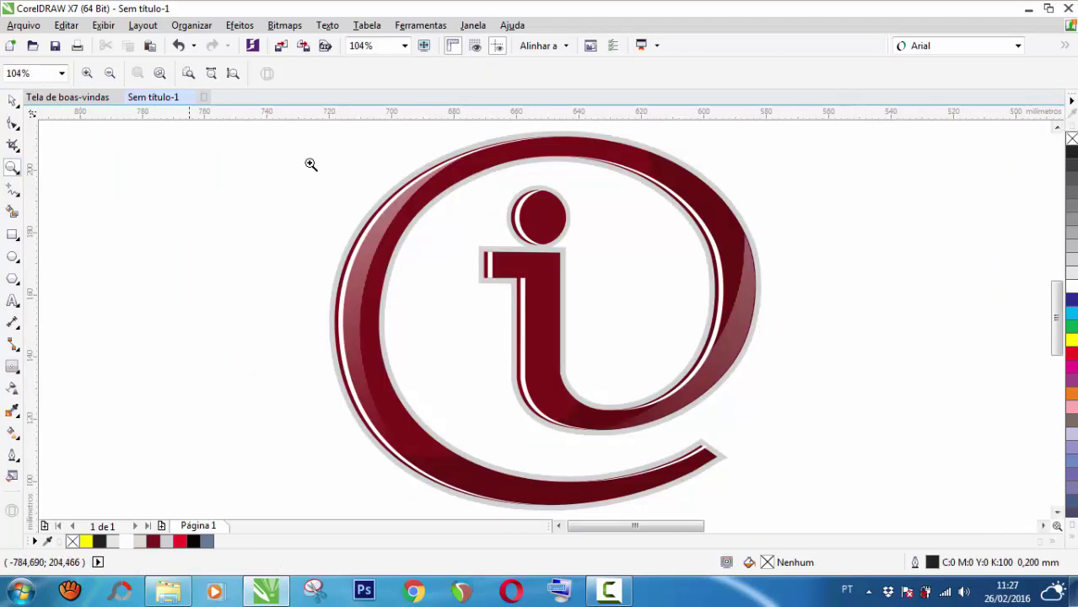
left_click(12, 100)
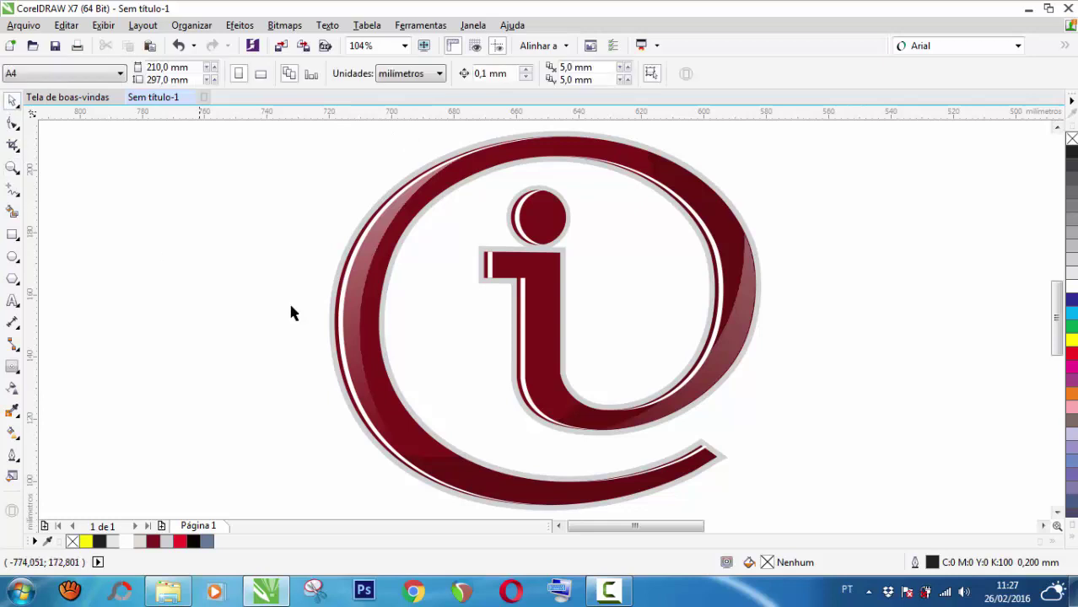
left_click(525, 329)
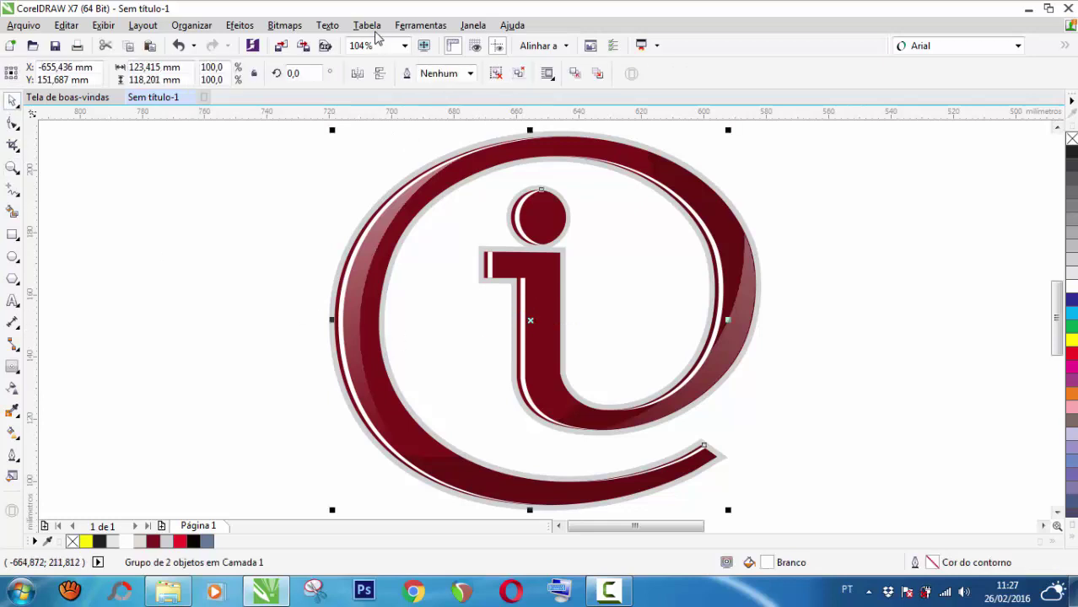
left_click(284, 25)
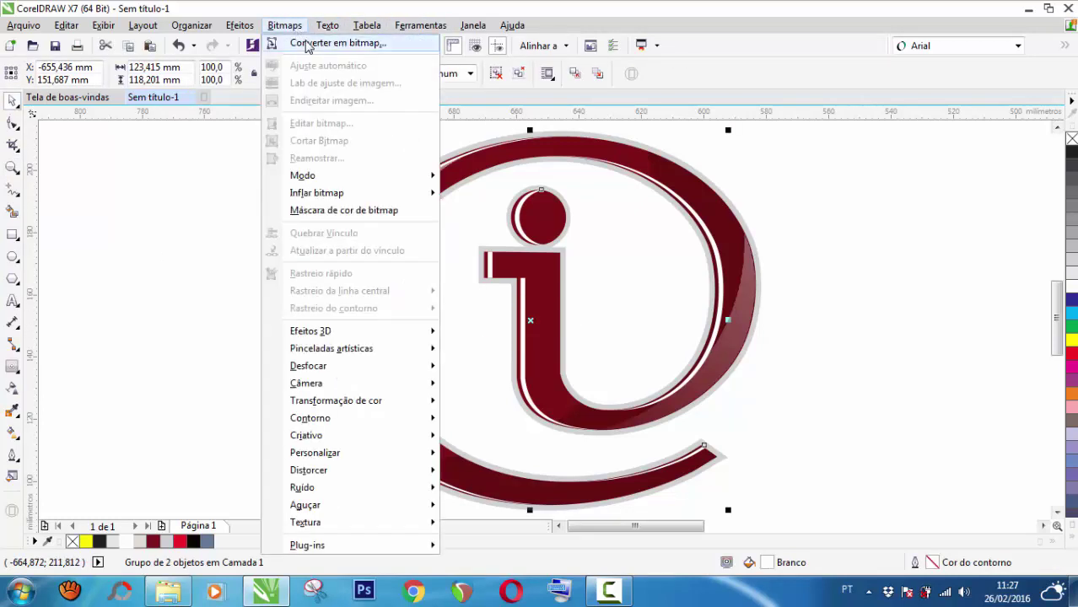
left_click(307, 44)
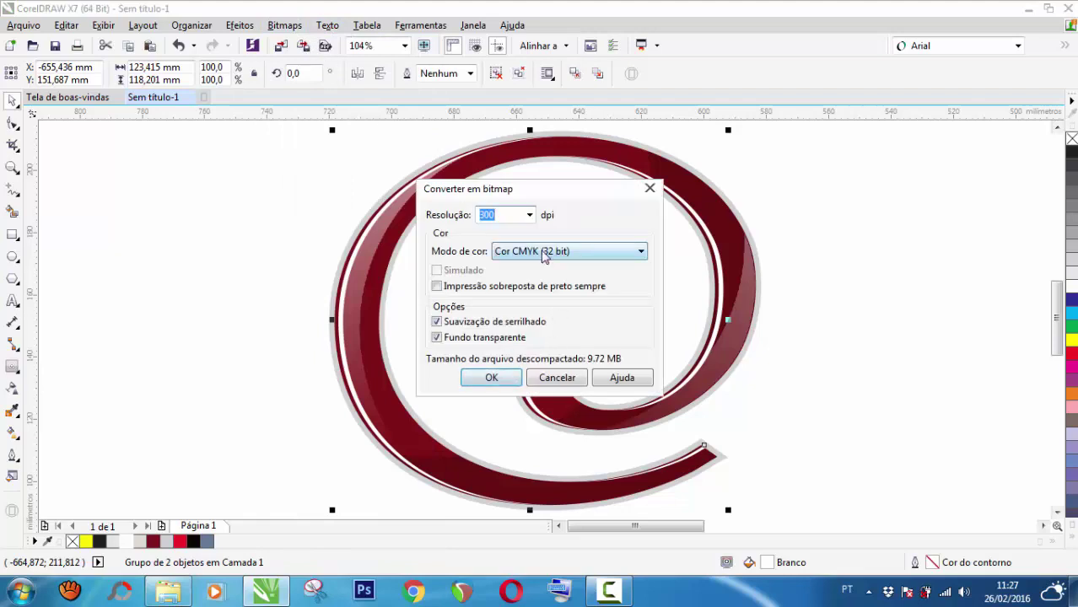
left_click(491, 377)
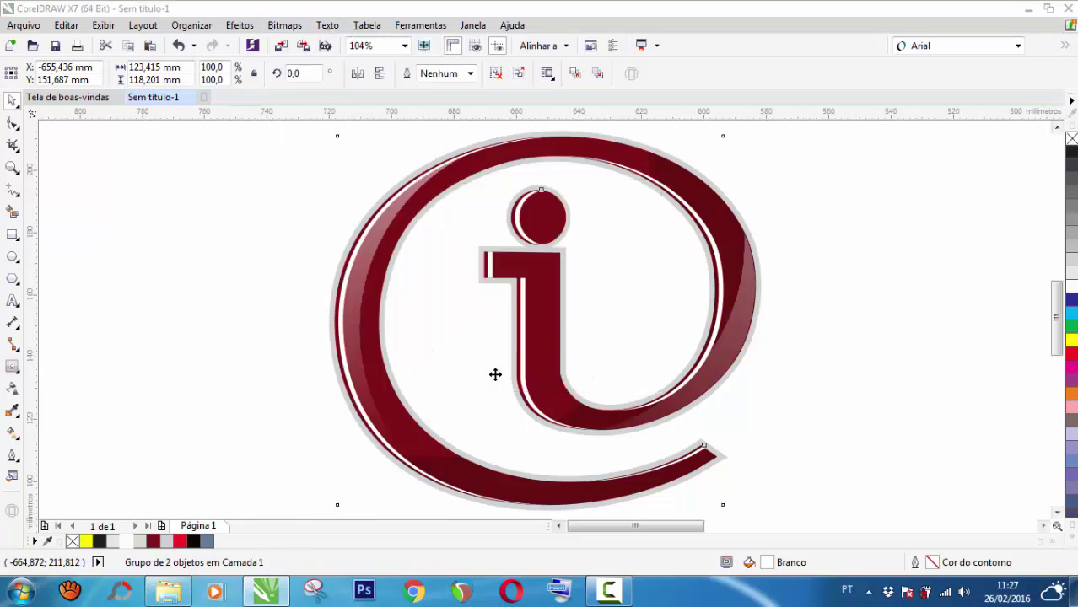
Step: Apply a Gaussian blur with a radius of 6.0 pixels to the white highlights bitmap
left_click(285, 26)
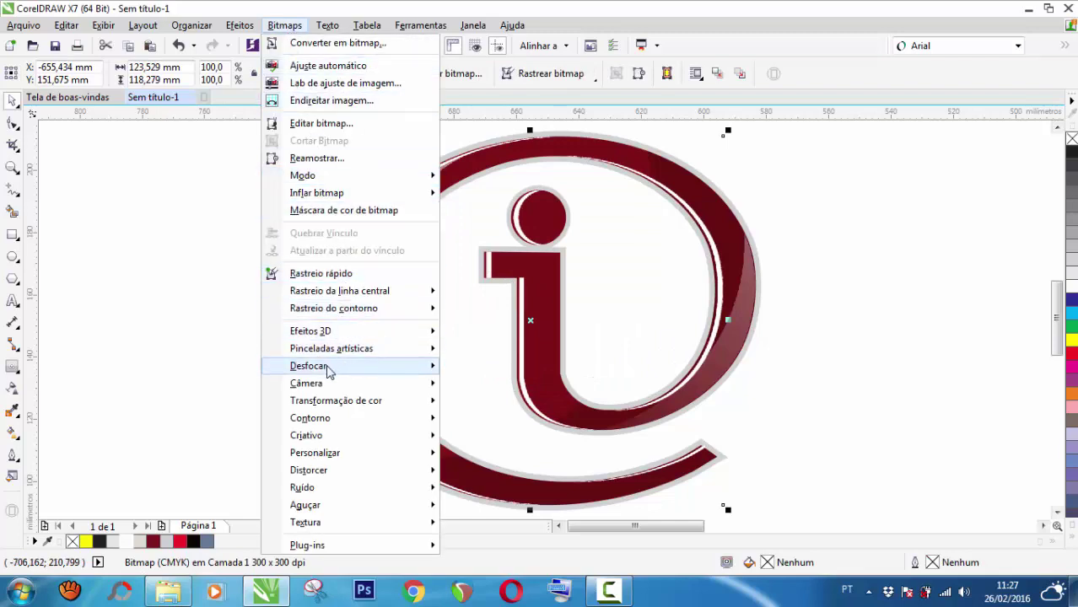
mouse_move(321, 371)
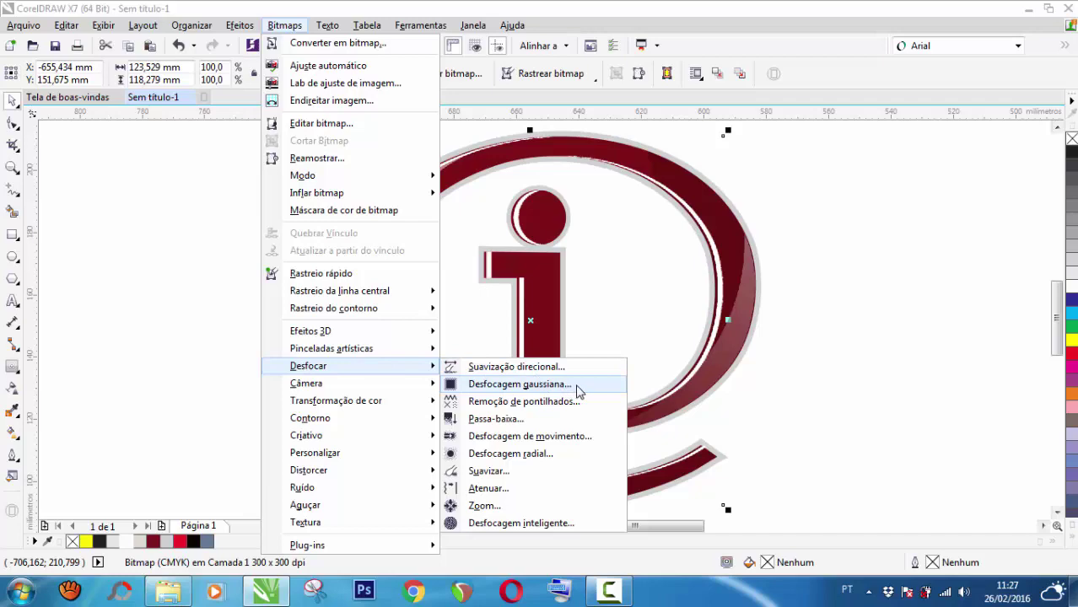
left_click(579, 391)
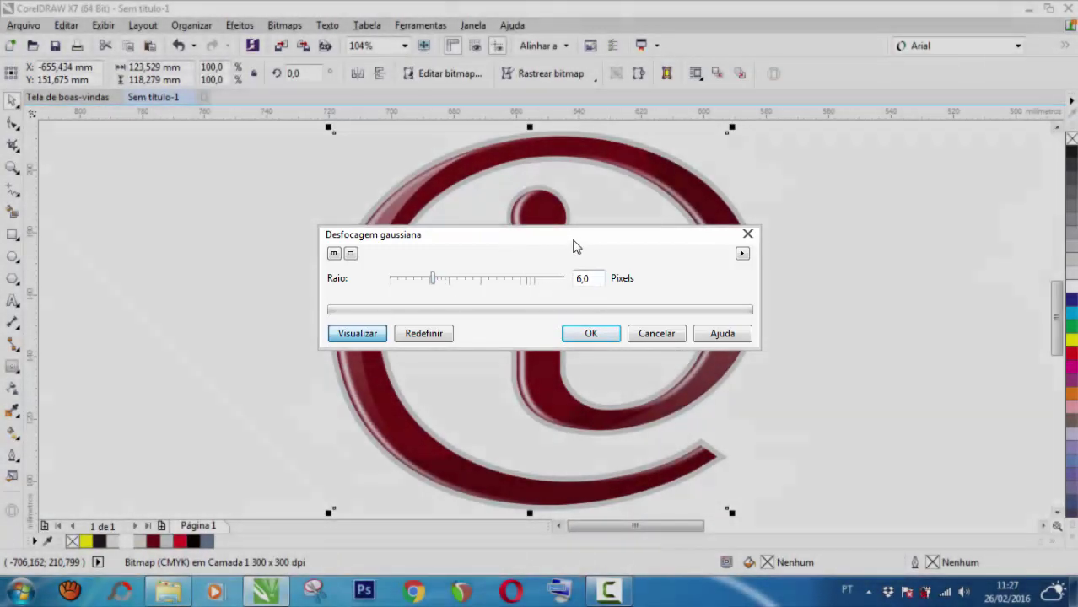
left_click_drag(572, 246, 930, 277)
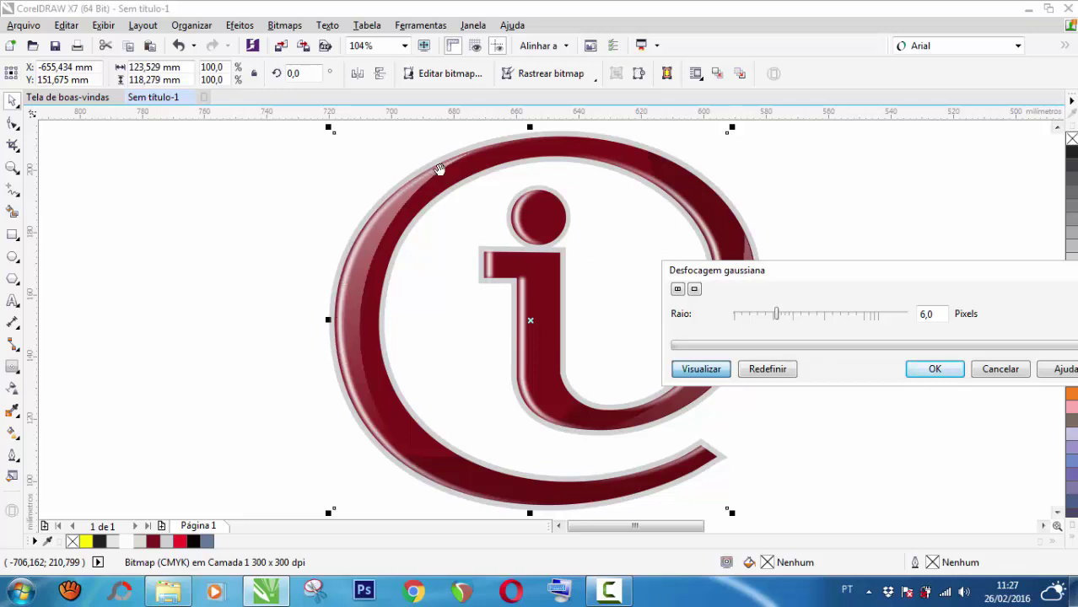
left_click(938, 372)
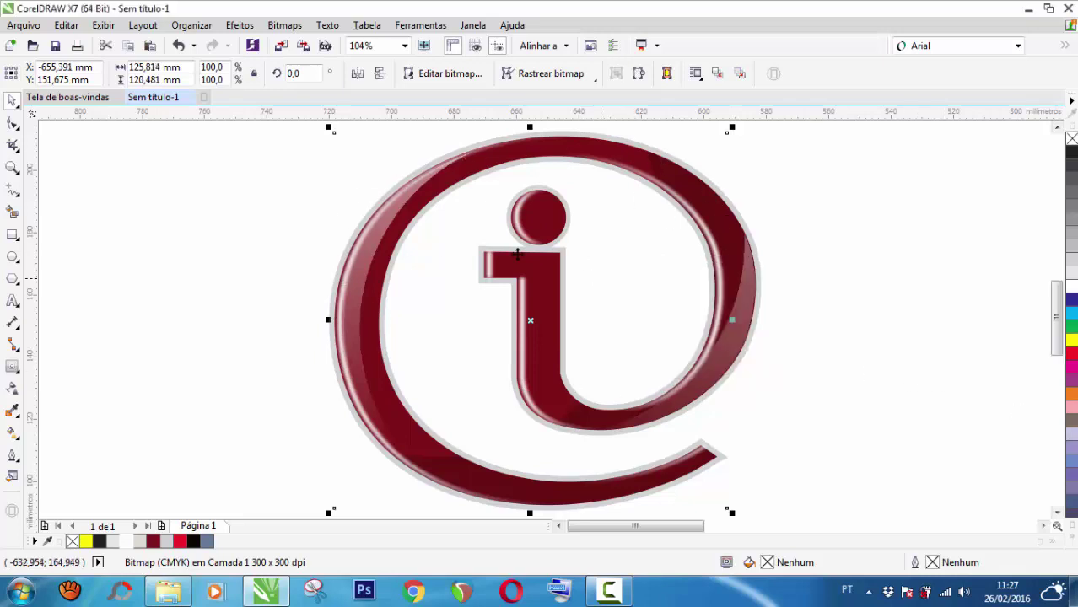
Step: Deselect everything and examine the finished symbol in a full-screen preview
key("Escape")
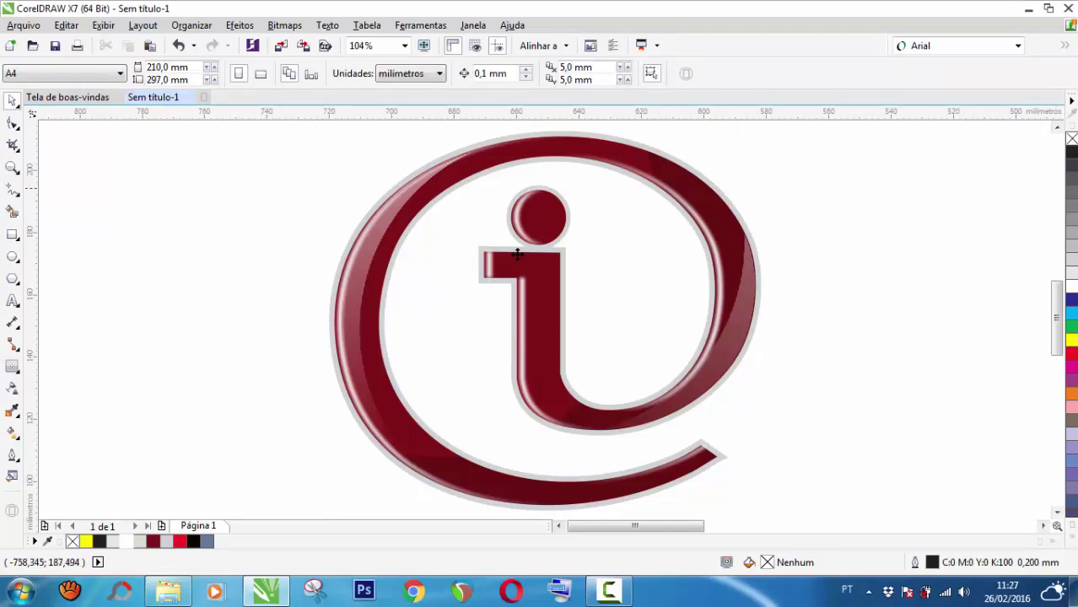
key("z")
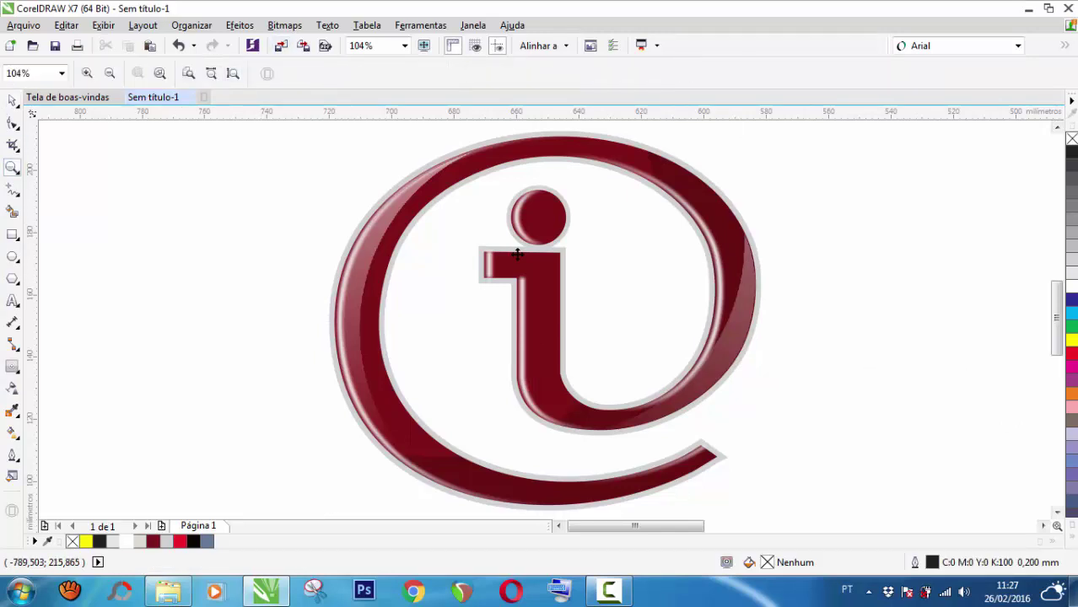
key("F9")
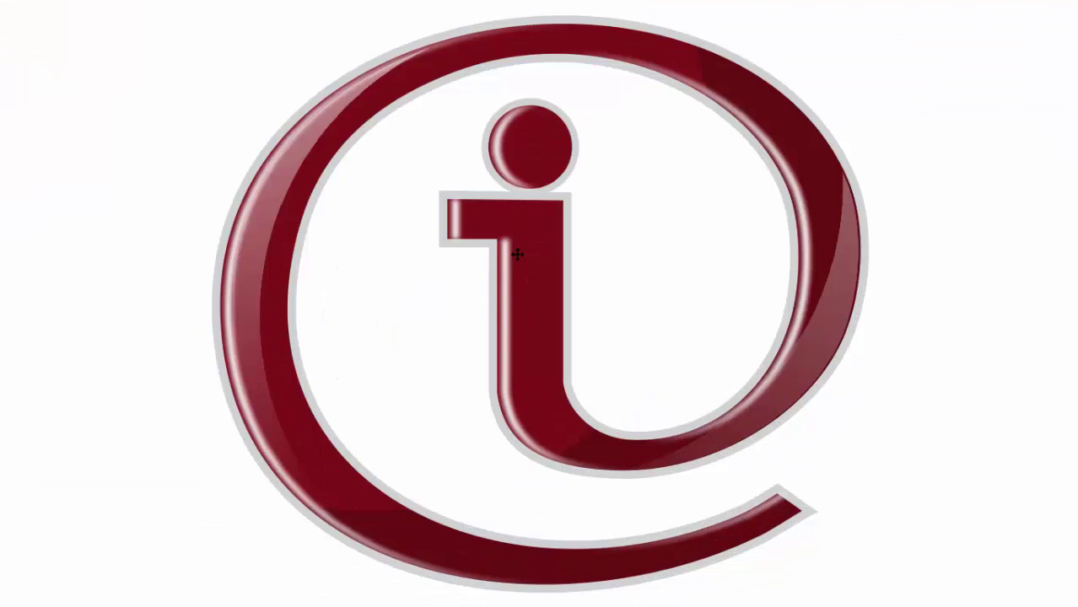